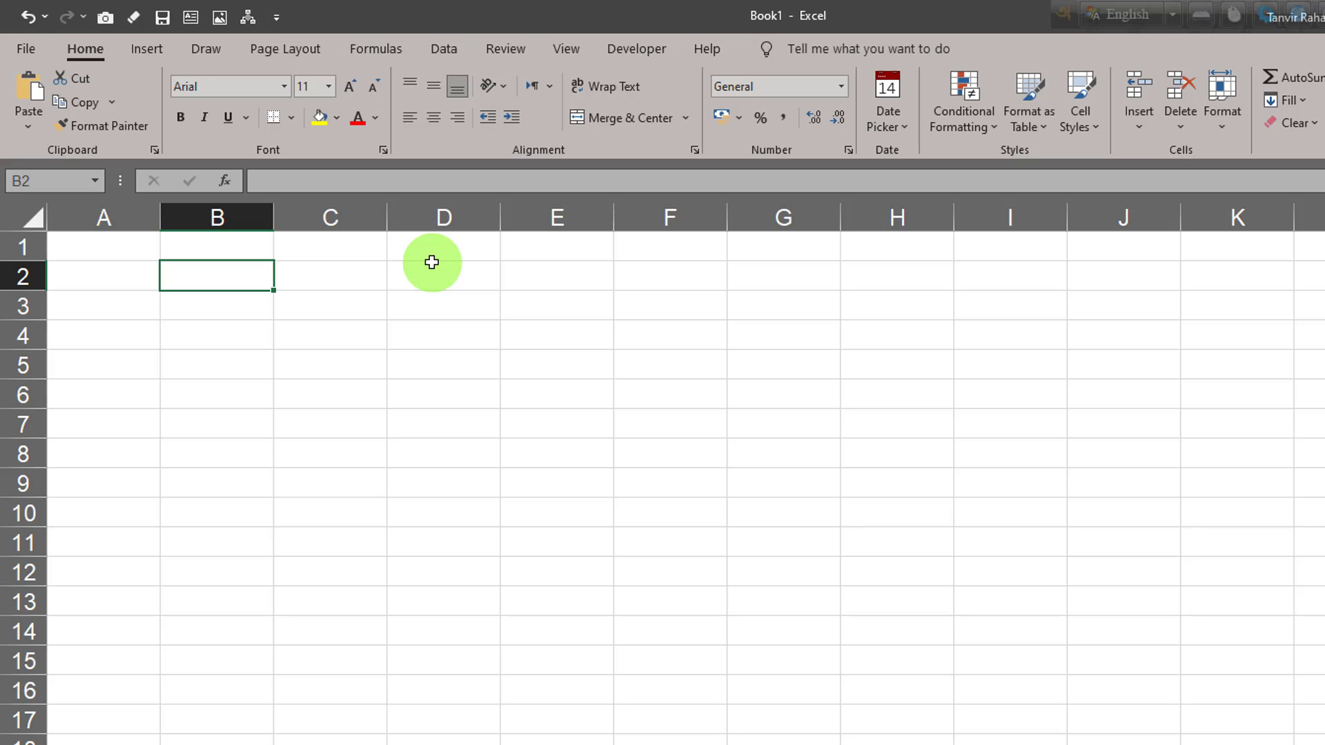
Step: Enter the heading "Tanvir Academy Computer Training Center" in cell B2
type("Tanvir")
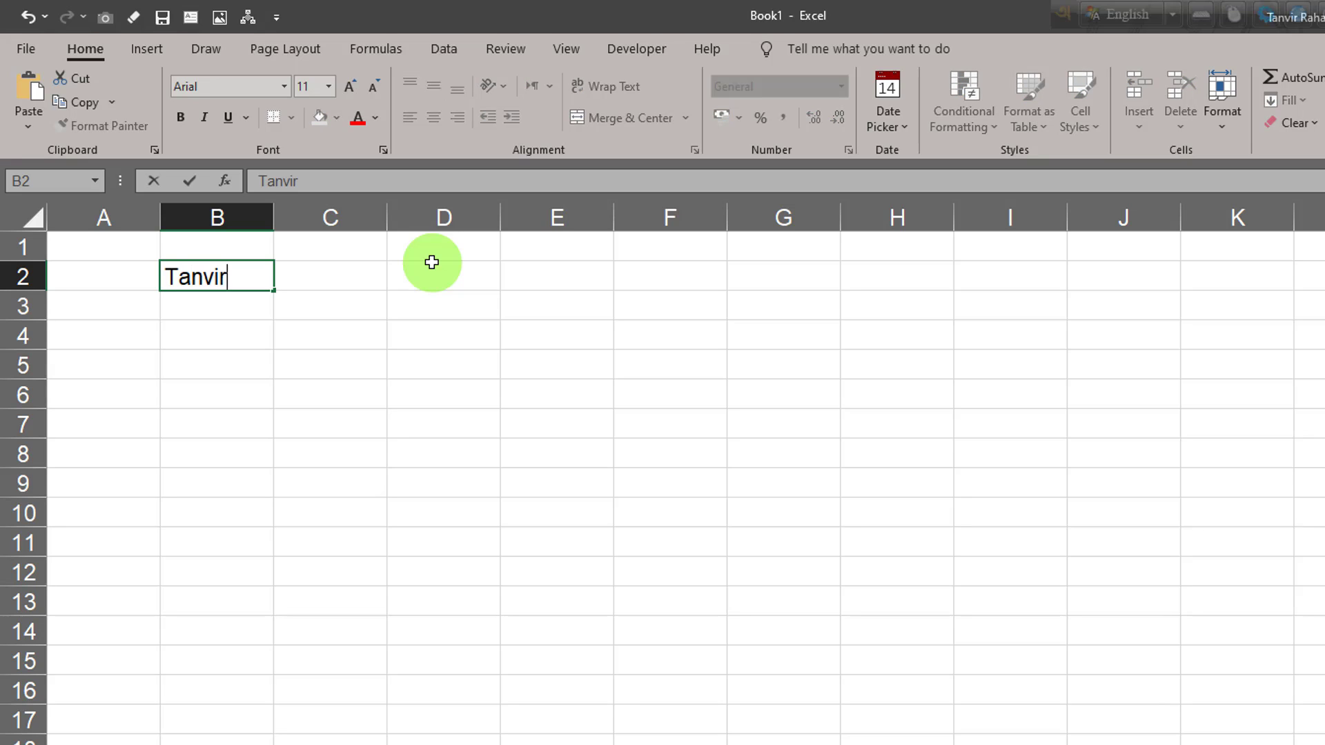
type(" Academy")
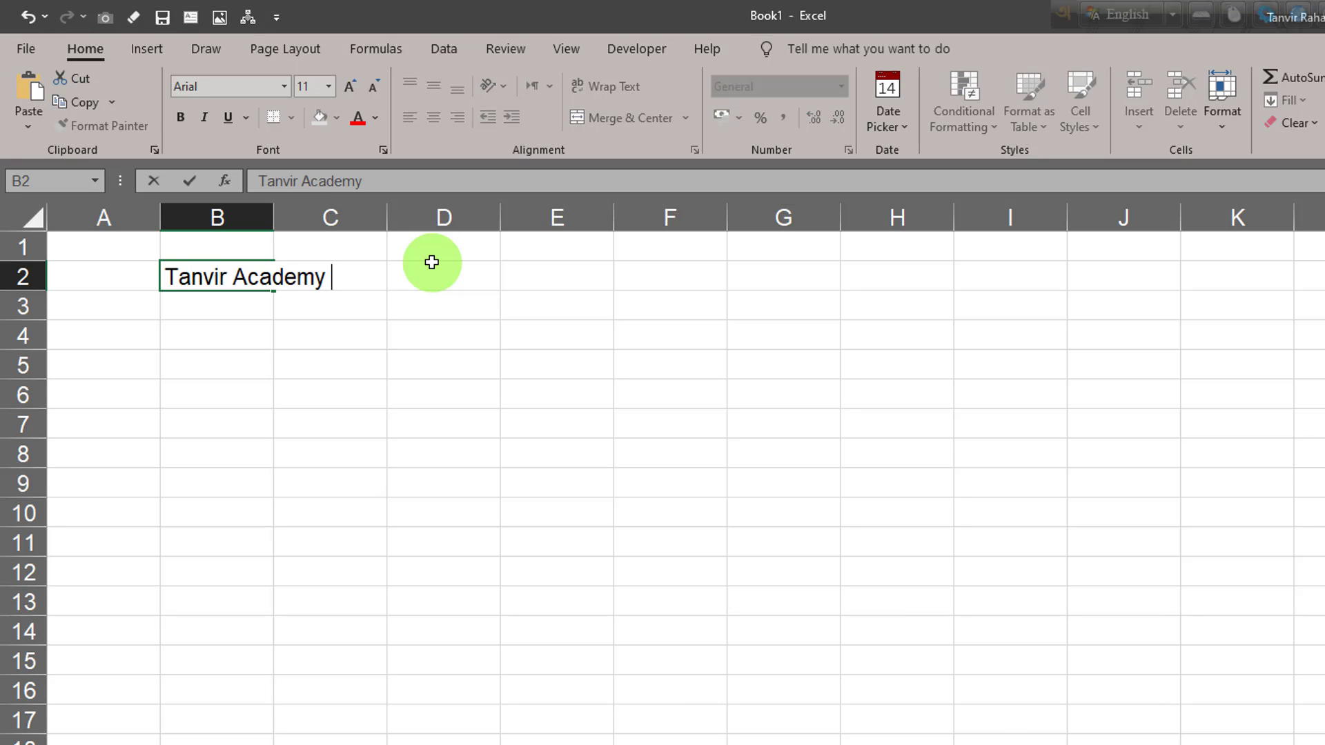
type(" Computer")
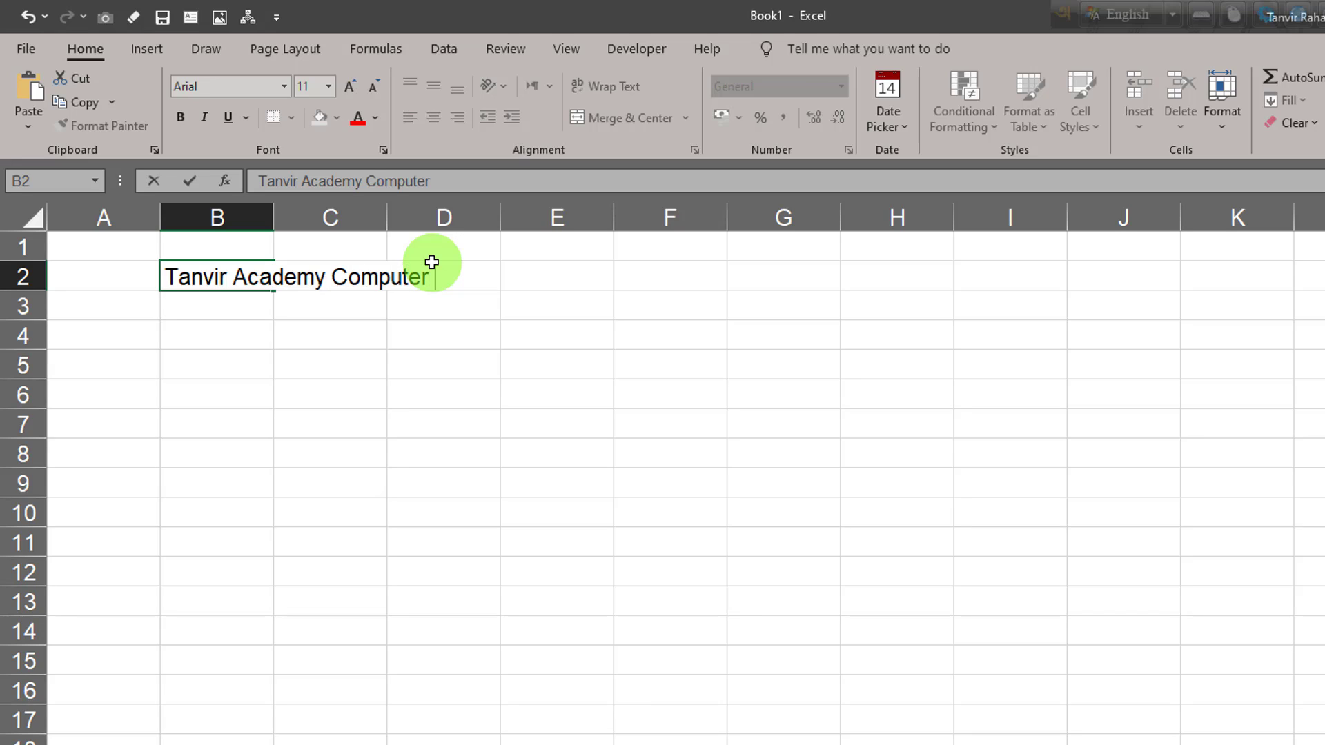
type(" Training Ce")
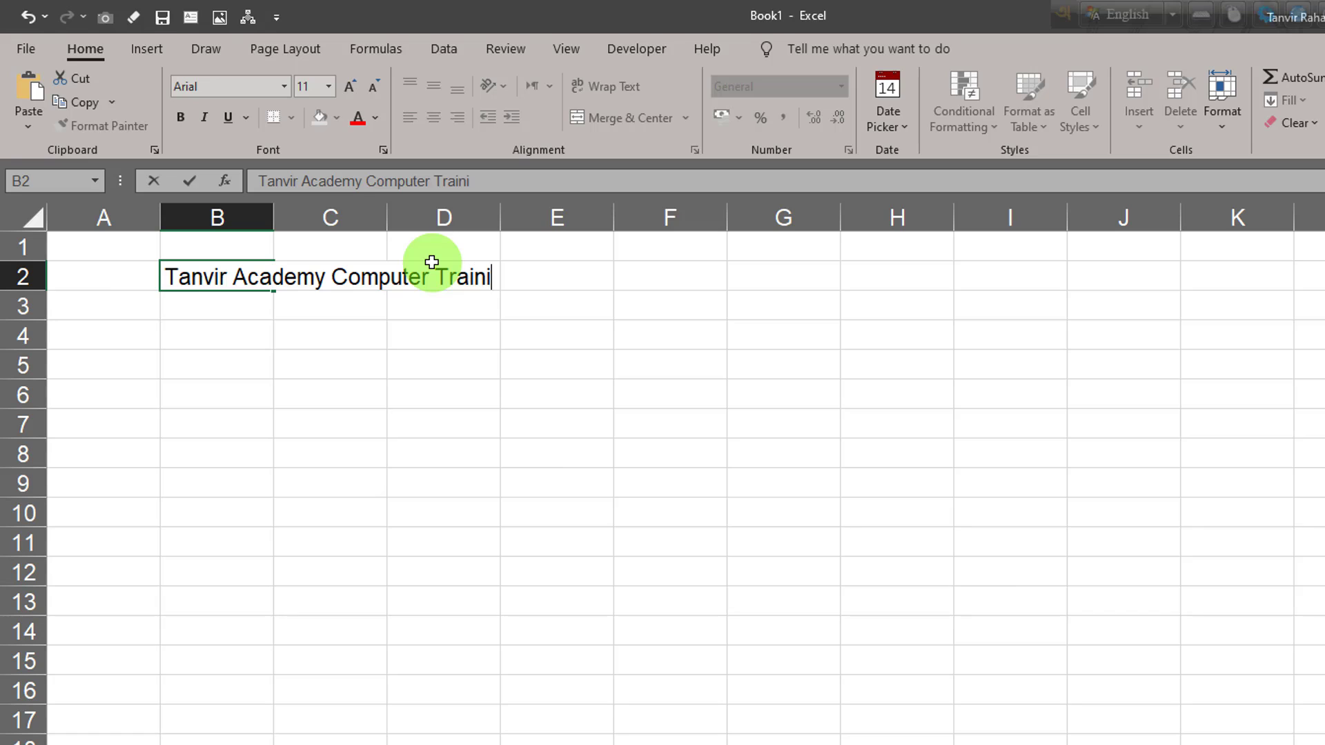
type("nter")
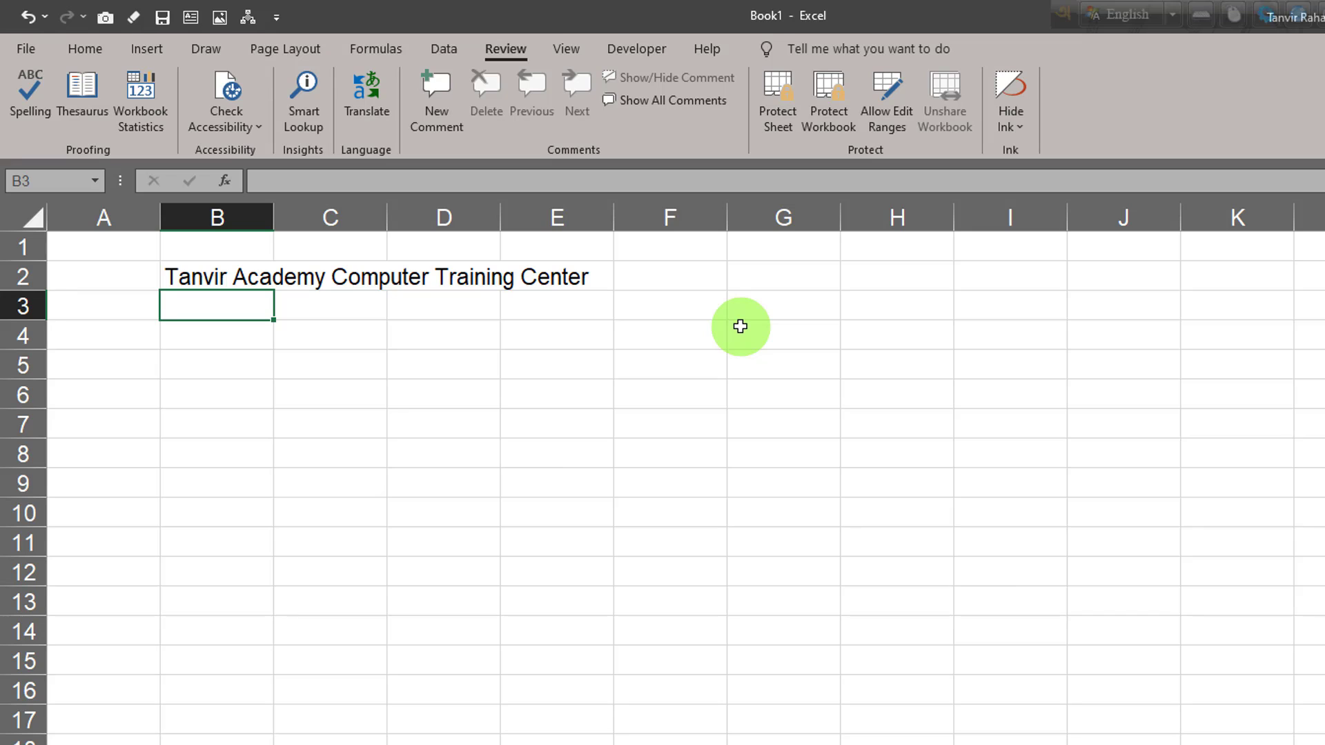
Step: Enter the training center's address in cell B3 and the title "Monthly Pay Slip" in cell B4
type("Mirpur-13")
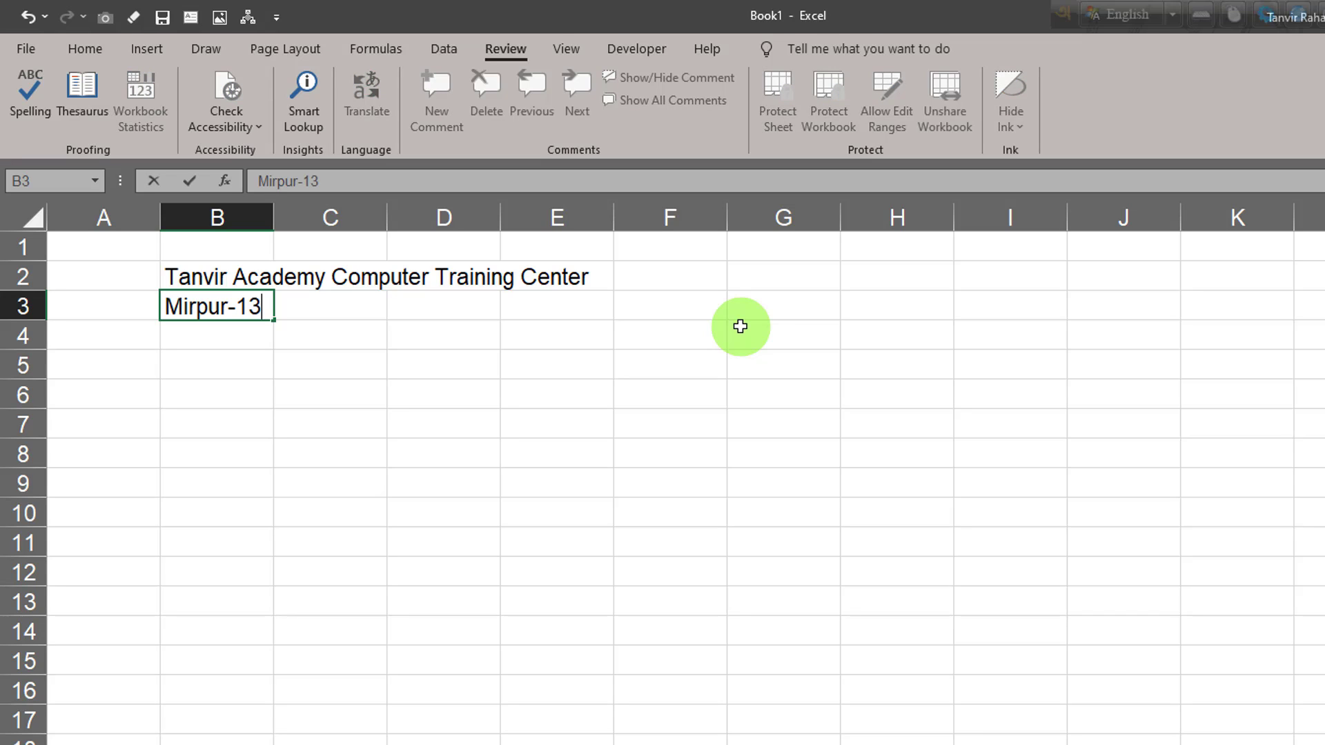
type(", Dhaka")
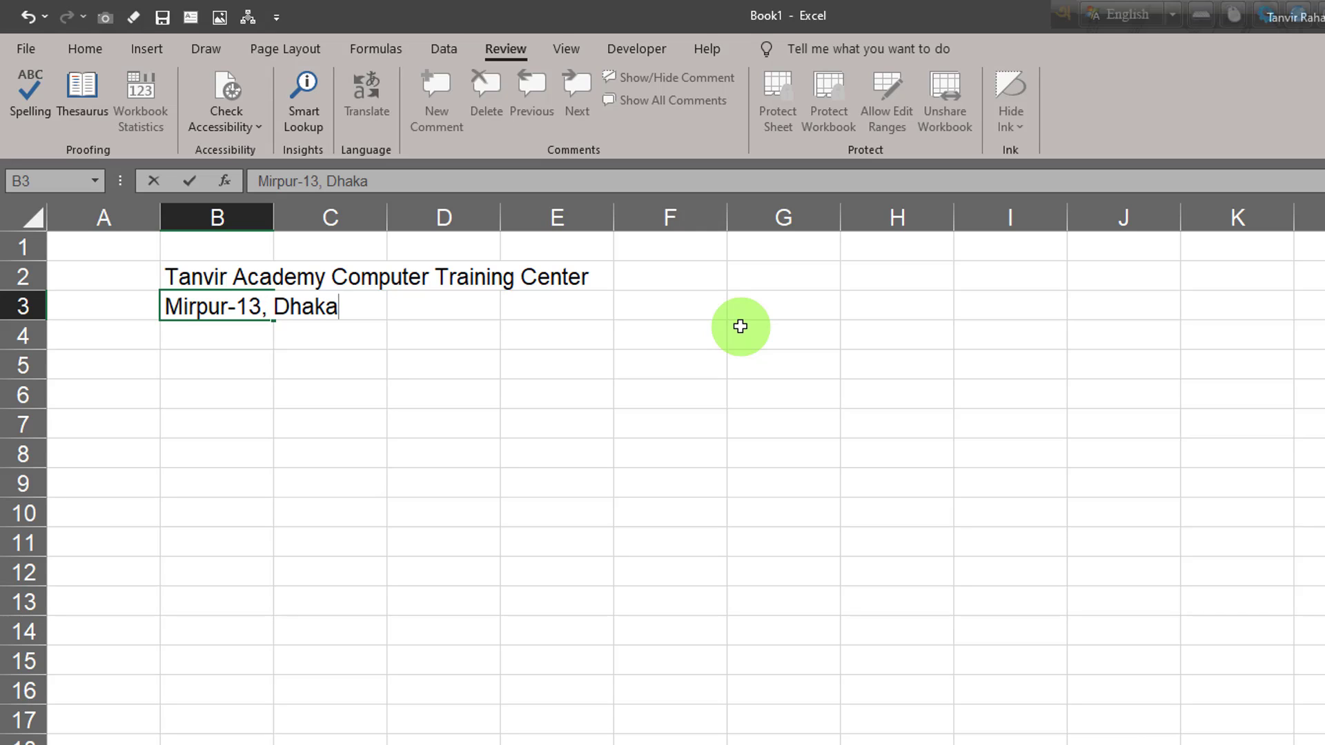
type(", Bangladesh")
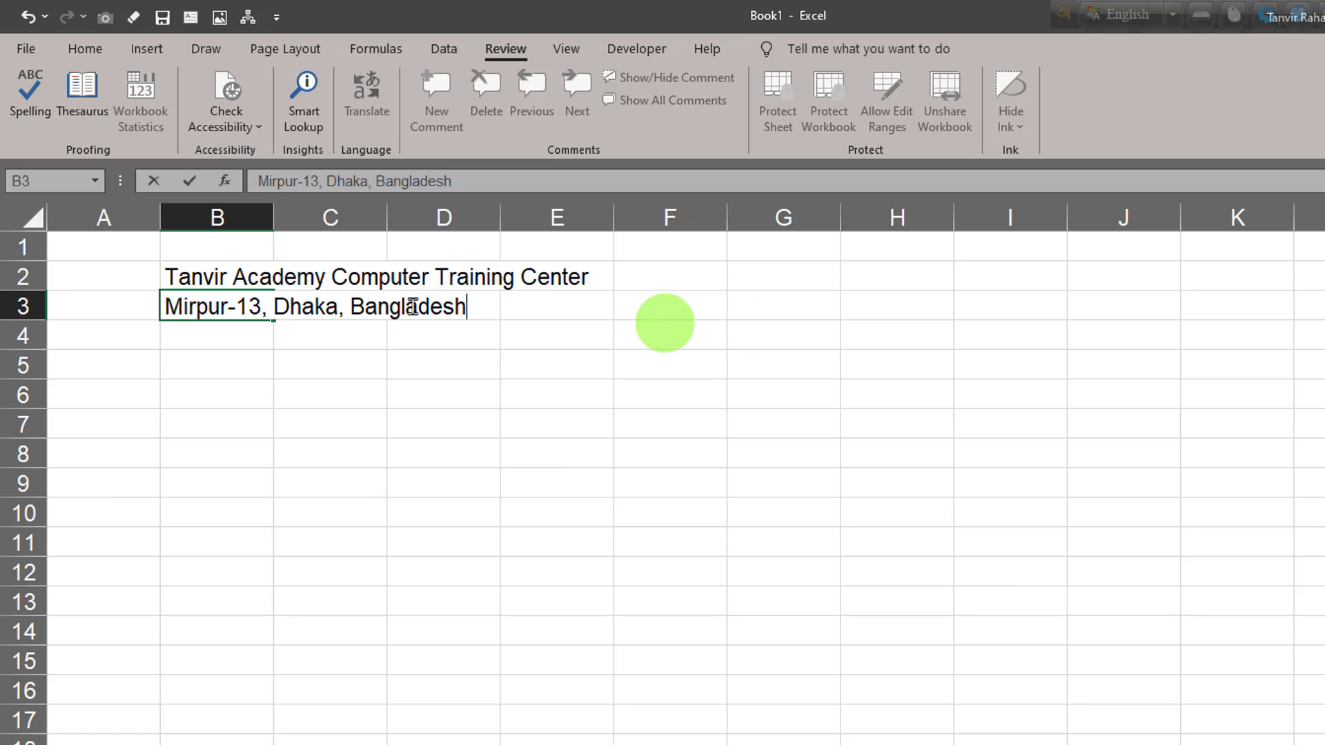
left_click(232, 335)
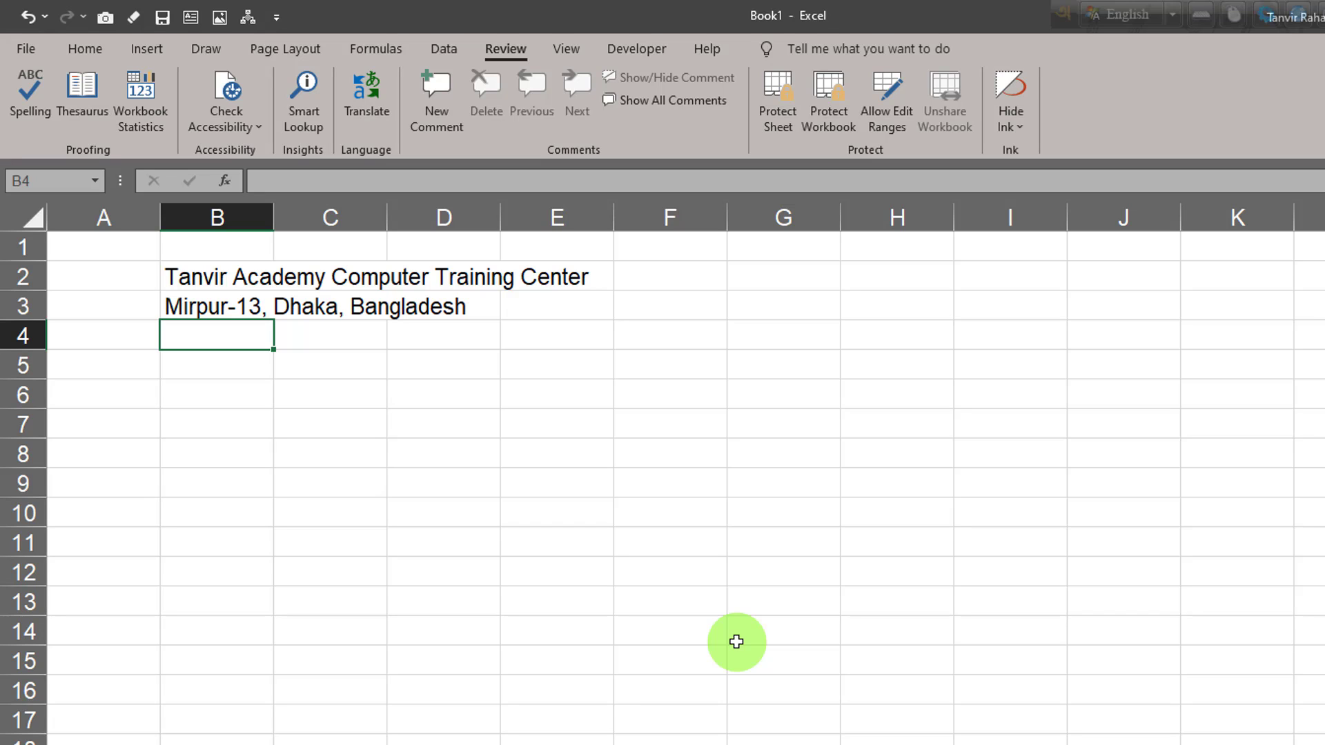
type("Monthly Pay Slip")
key("Return")
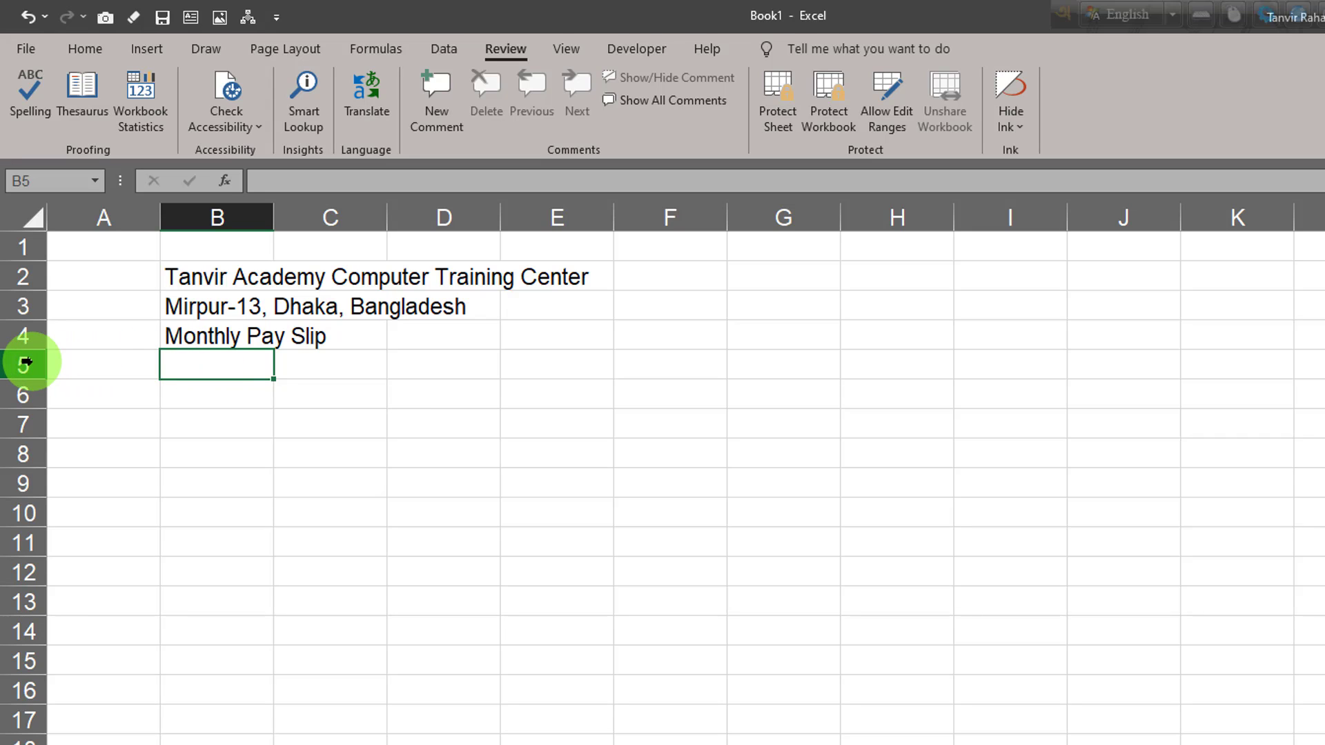
Step: Add the labels "EMP ID" in cell B6 and "EMP Name" in cell D6
left_click(207, 398)
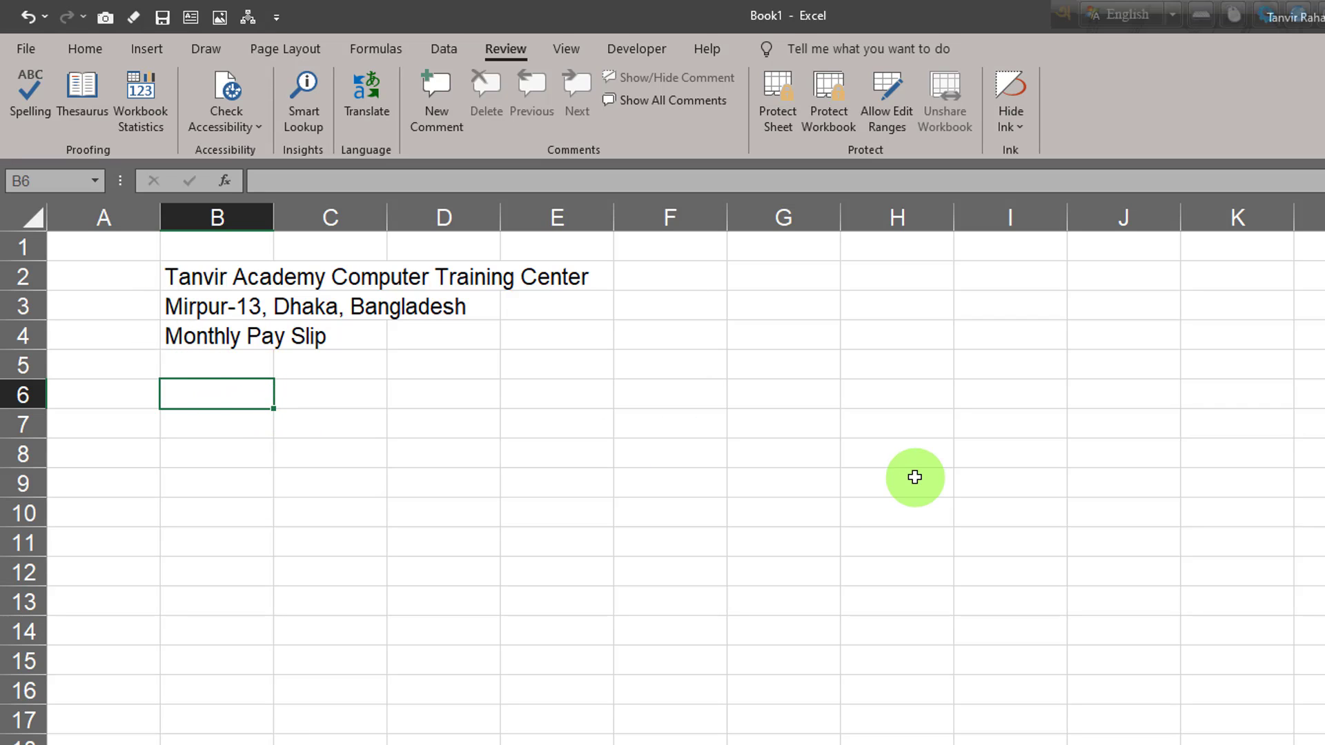
type("EMP")
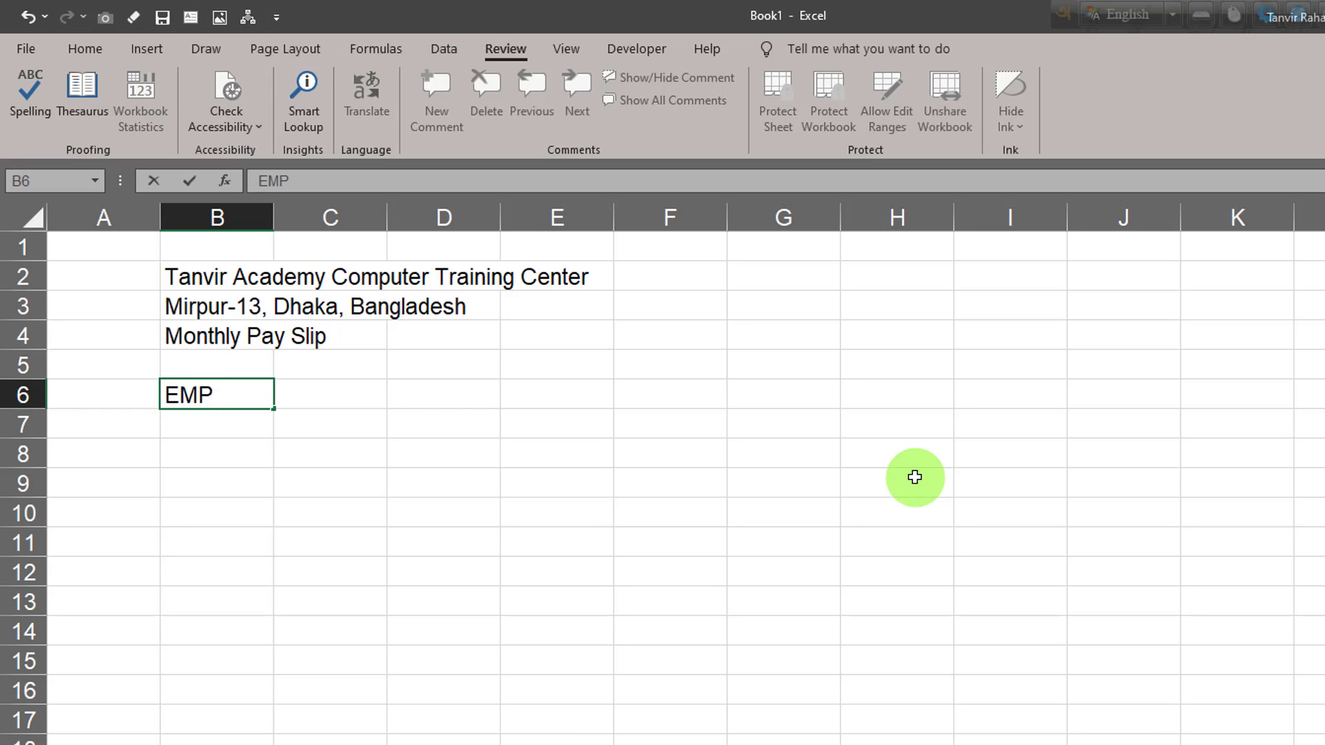
type(" ID")
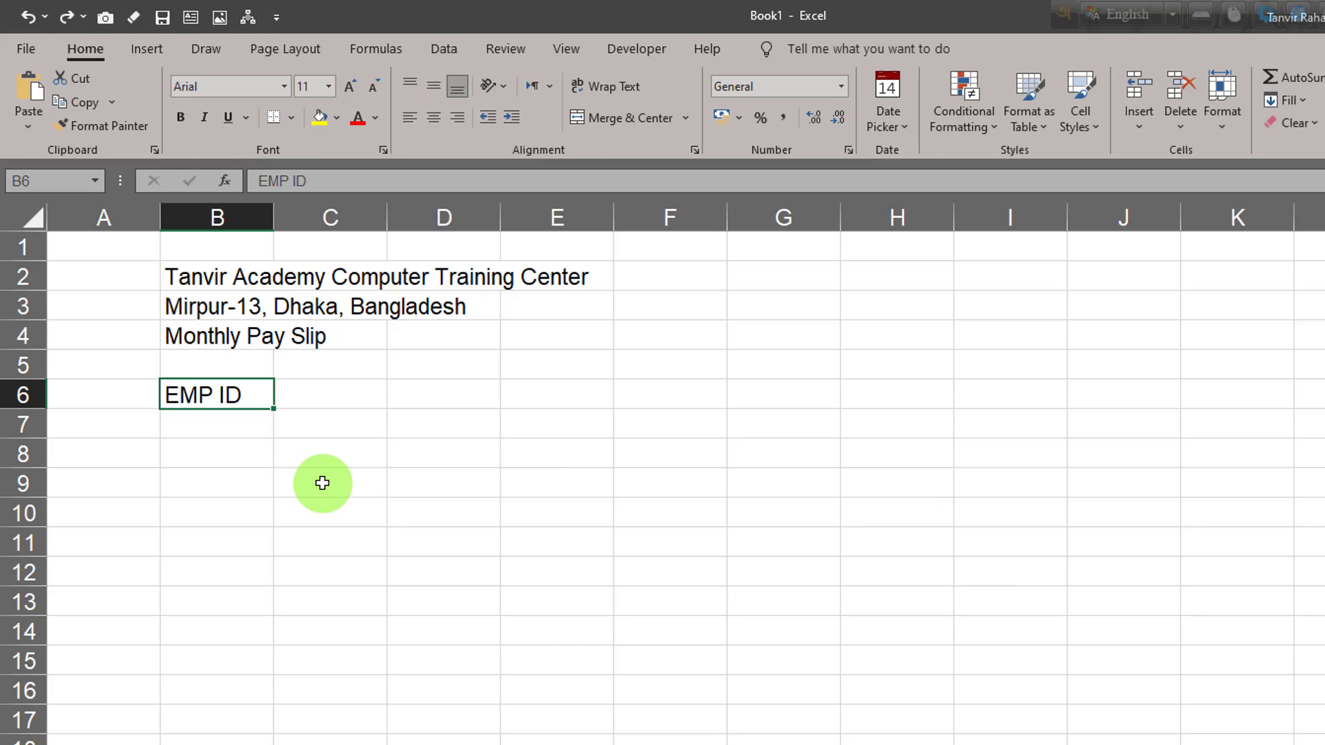
left_click(469, 399)
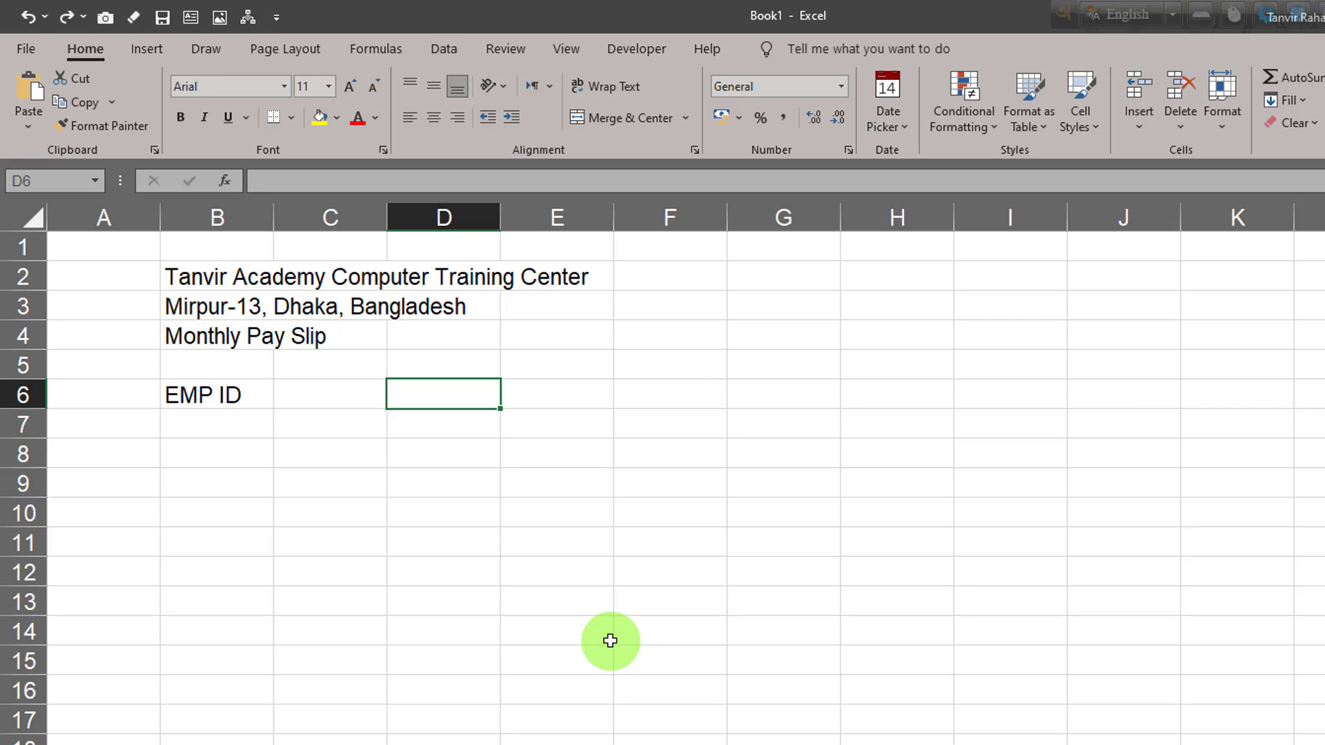
type("EMP ")
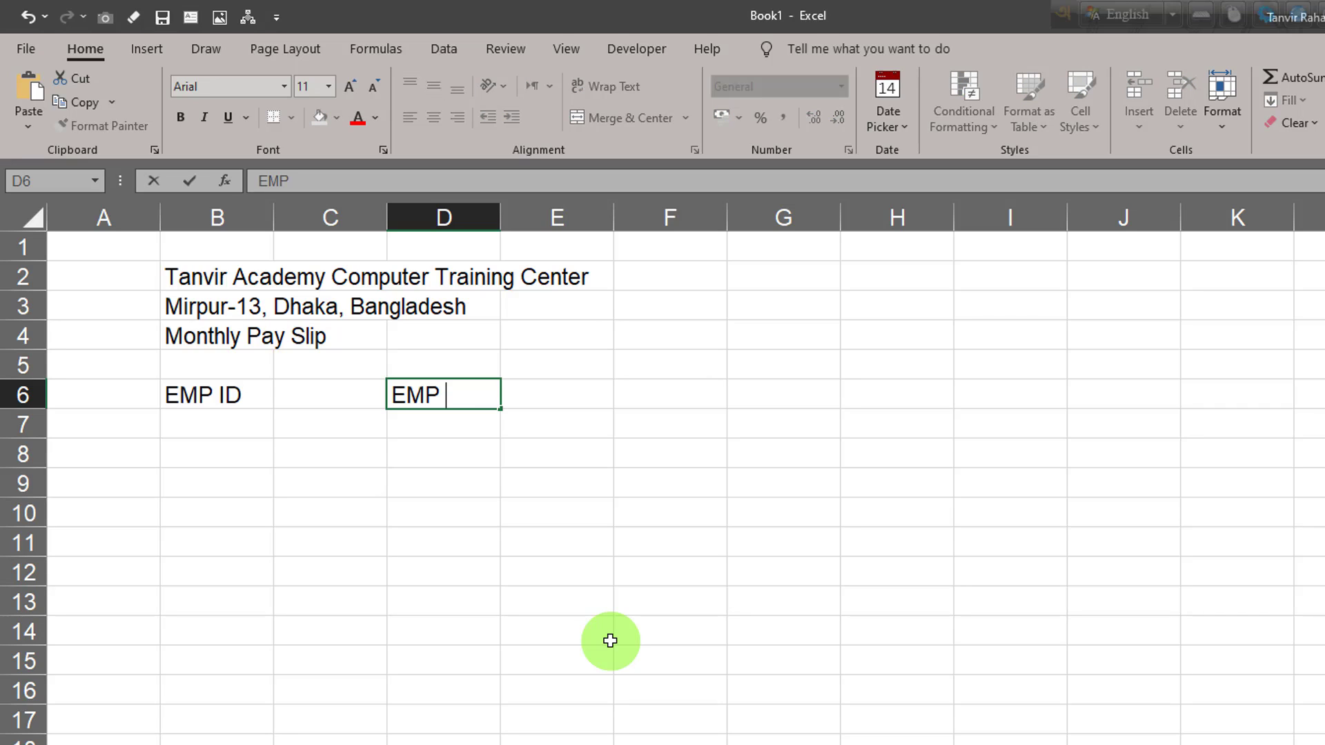
type("Name")
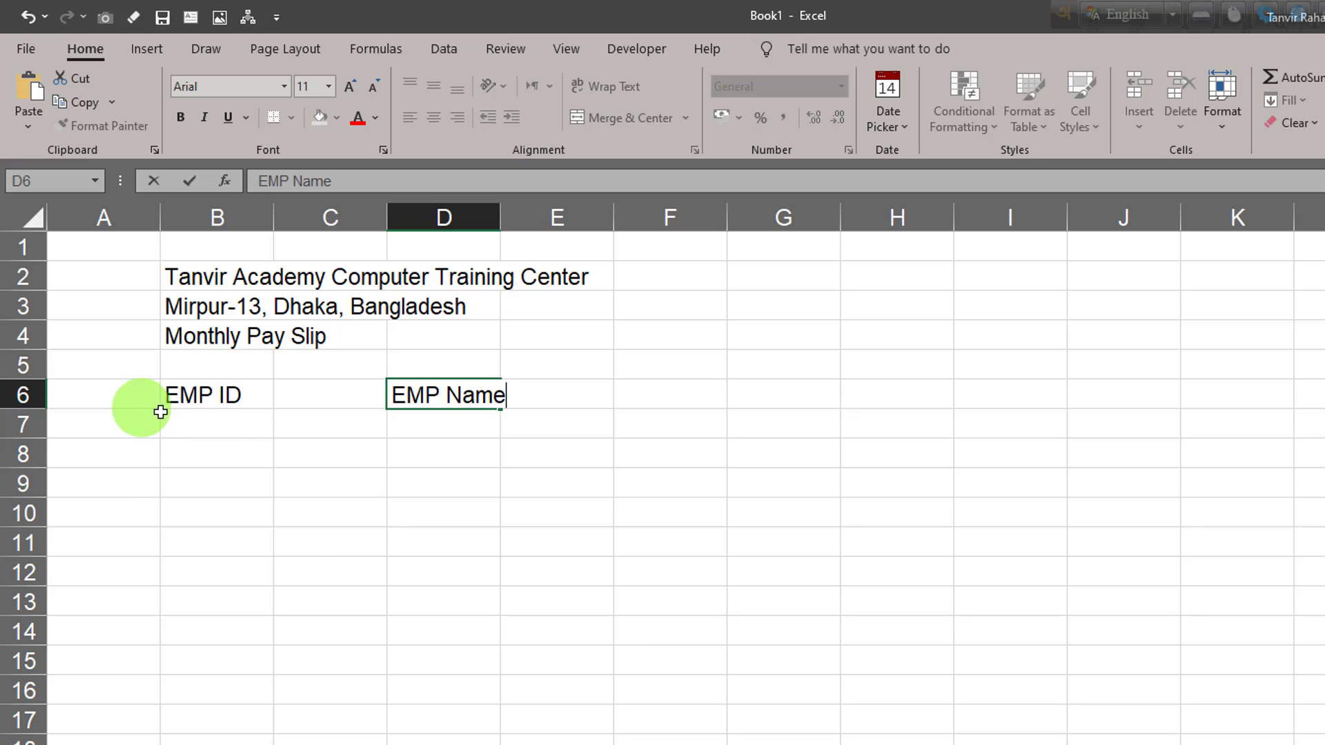
Step: Add the labels "Designation" in cell B7 and "Salary" in cell D7
left_click(213, 426)
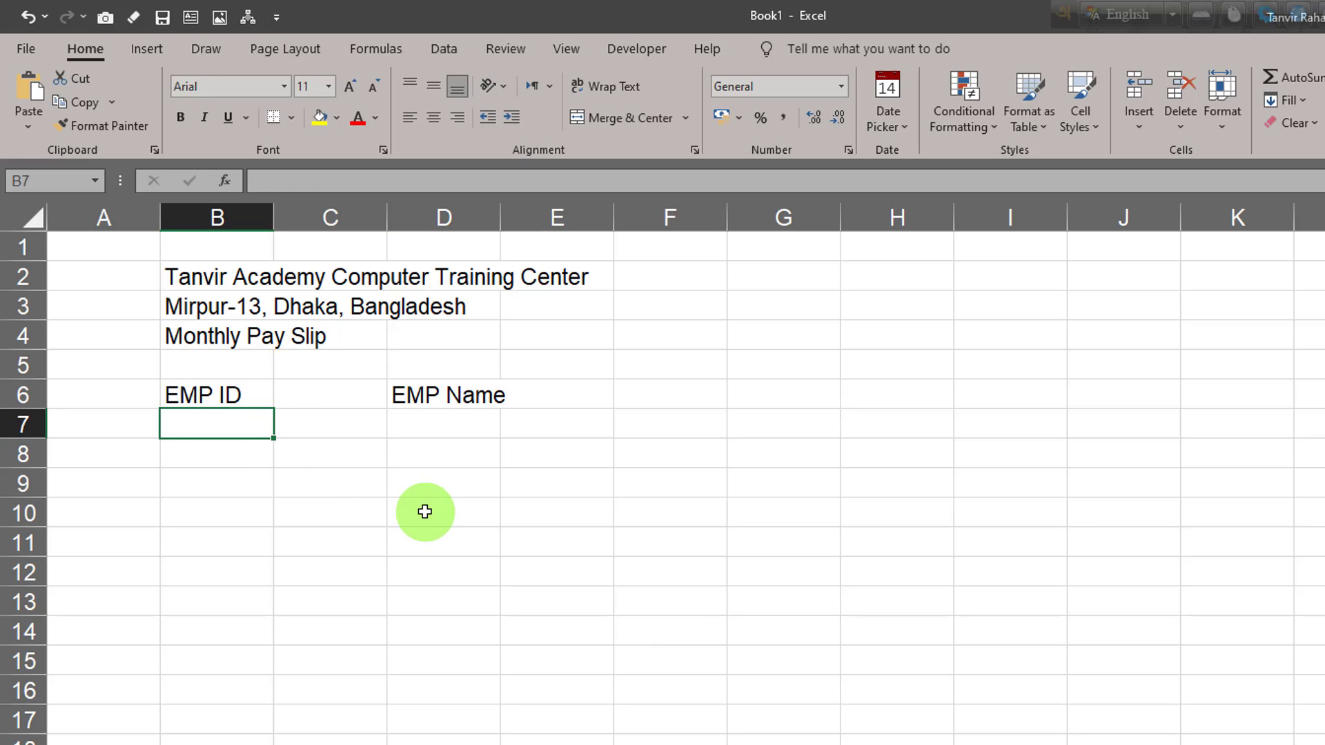
type("Designa")
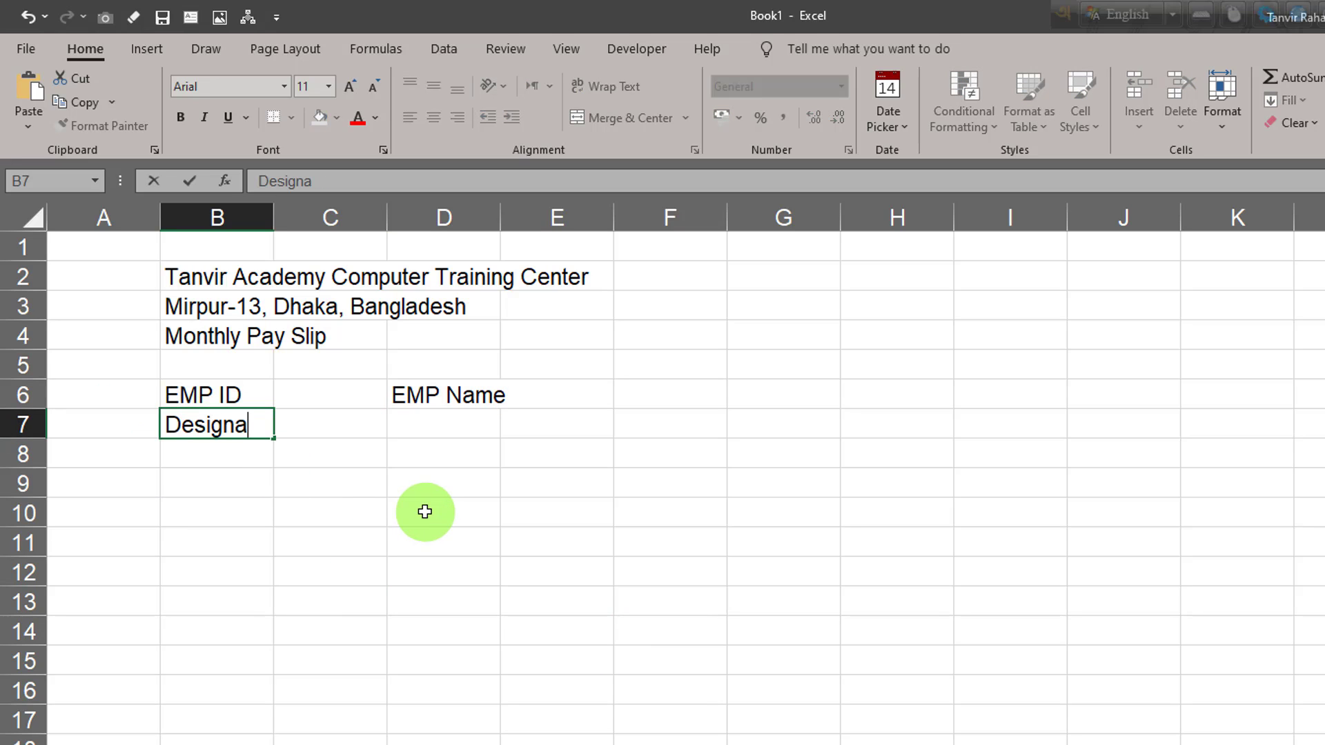
type("tion")
key("Tab")
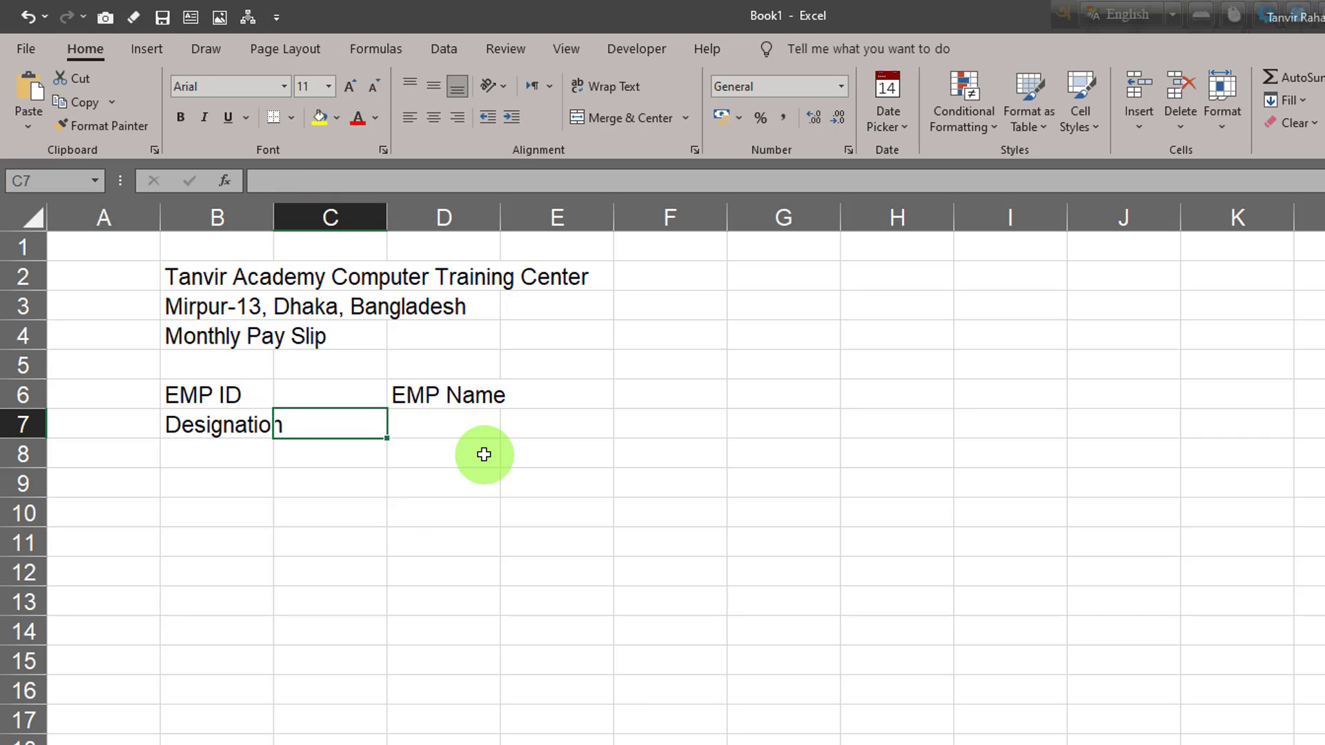
left_click(480, 415)
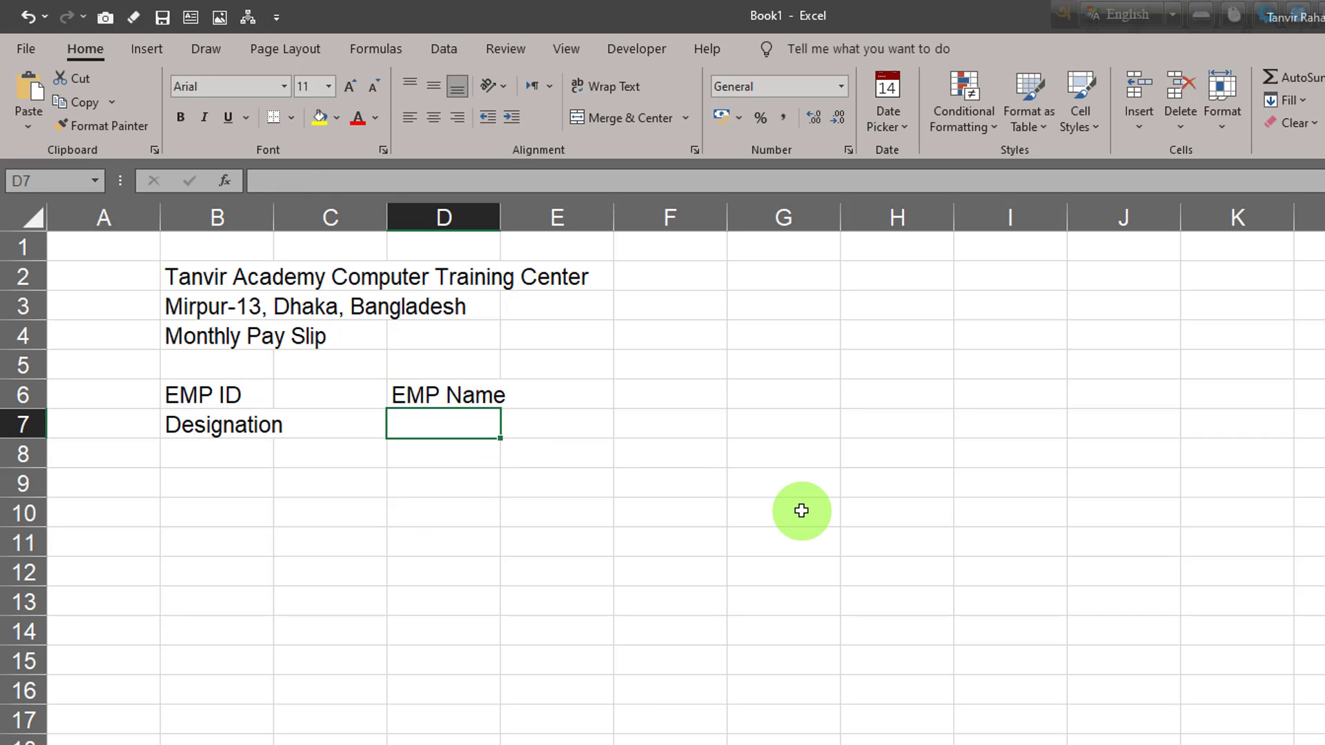
type("Salary")
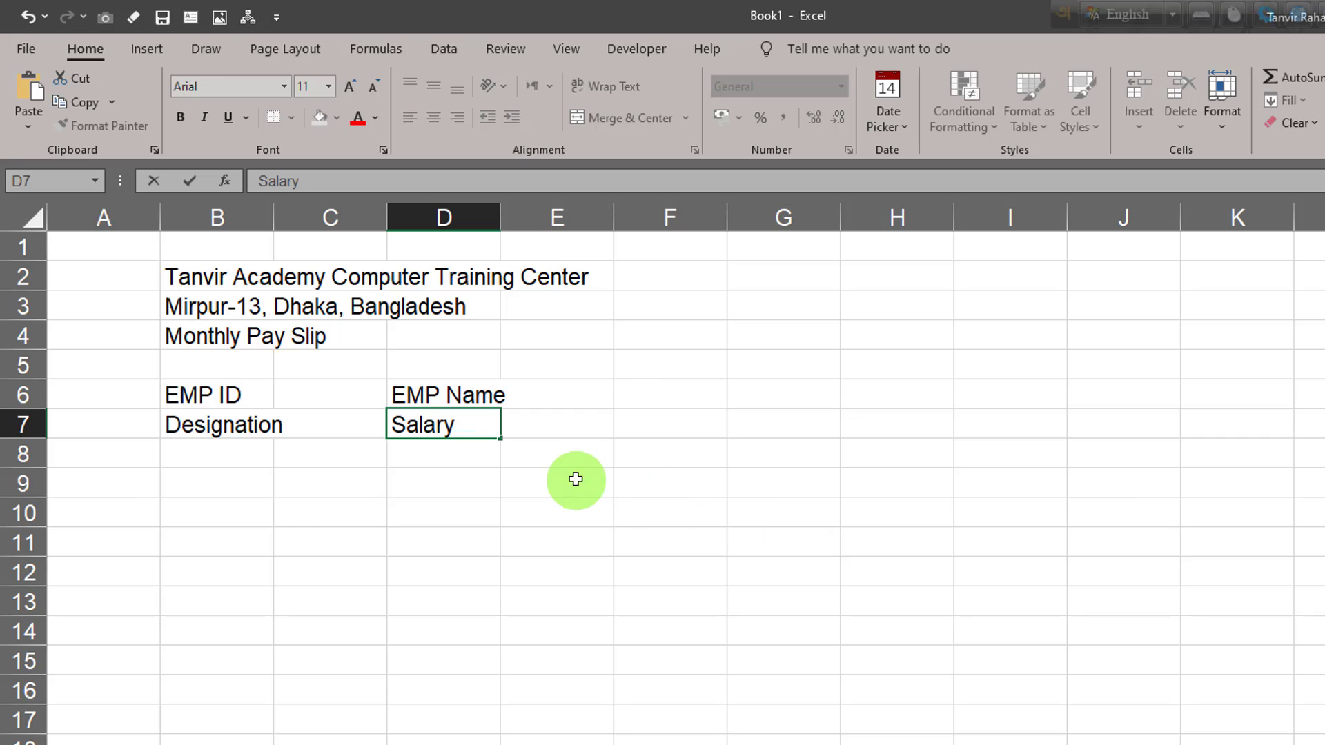
left_click(491, 462)
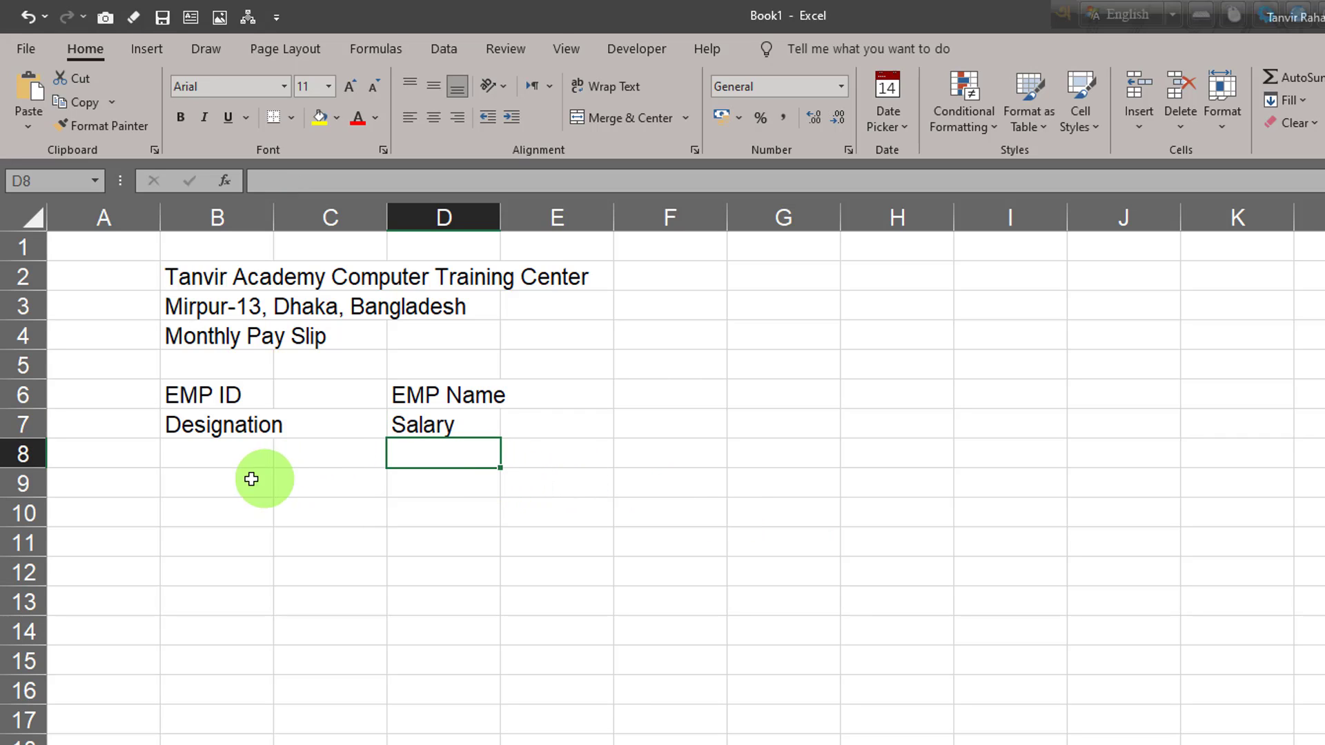
Step: Enter the section headings "Income" in cell B9 and "Deduction" in cell D9
left_click(230, 477)
type("I")
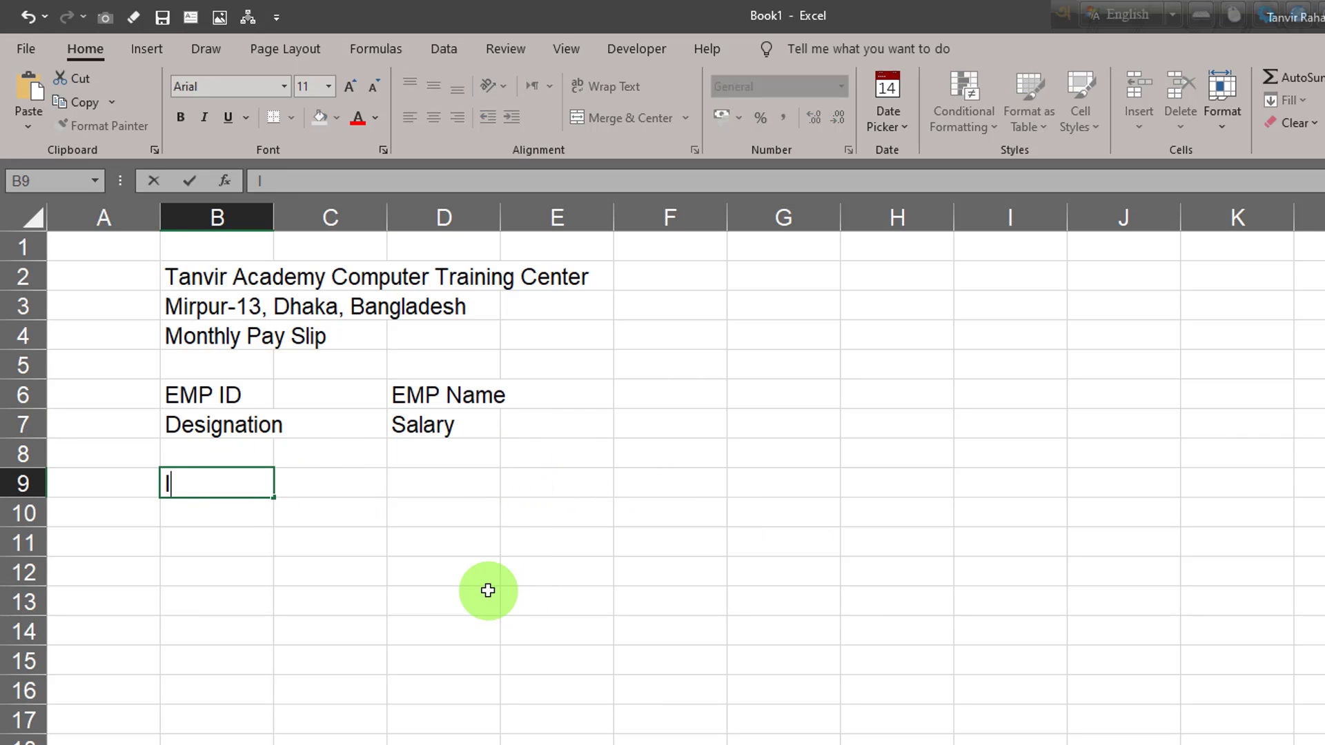
type("ncome")
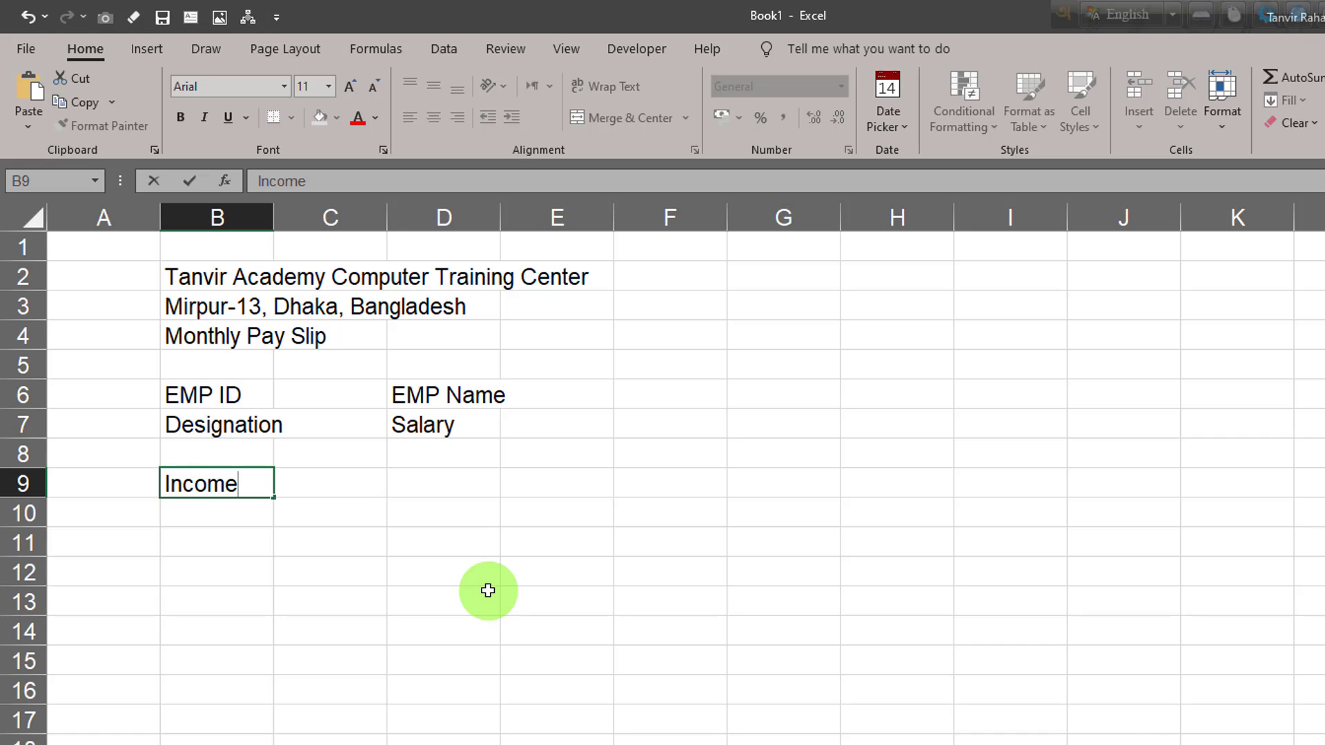
left_click(457, 476)
type("Deduction")
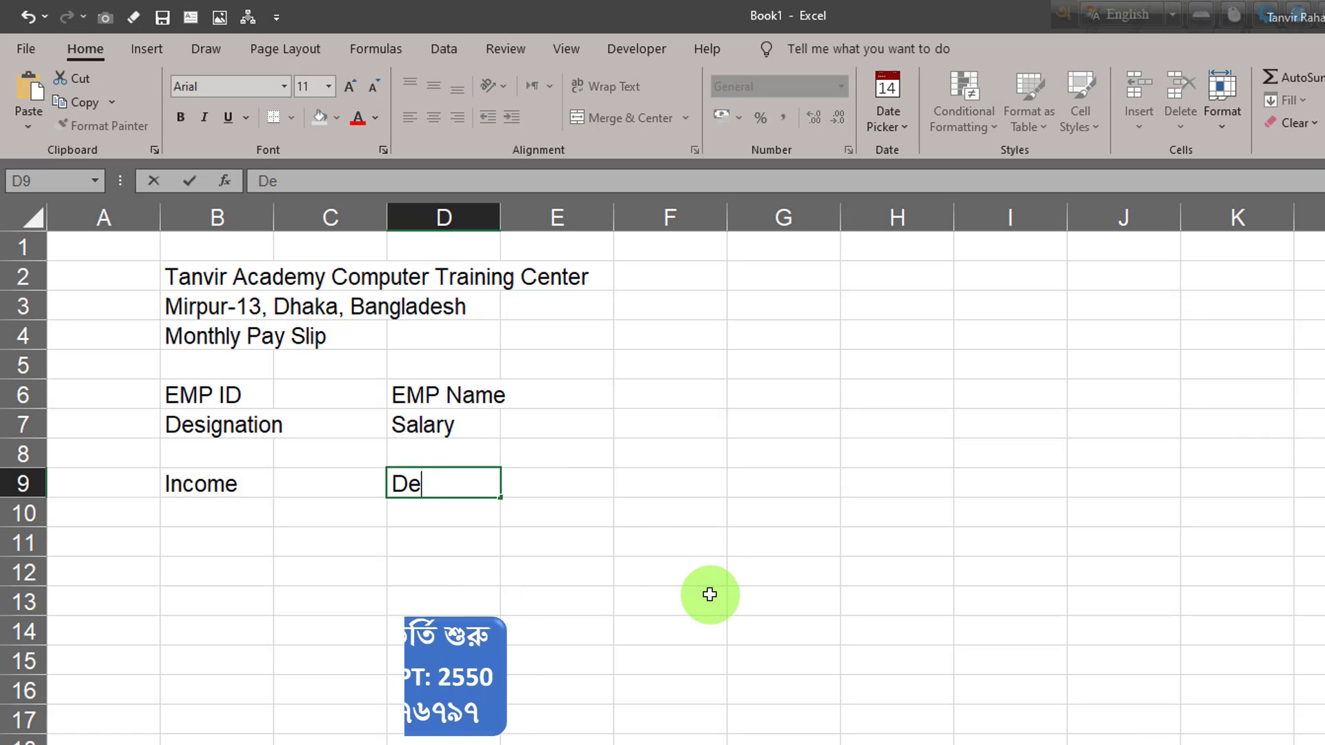
key("Return")
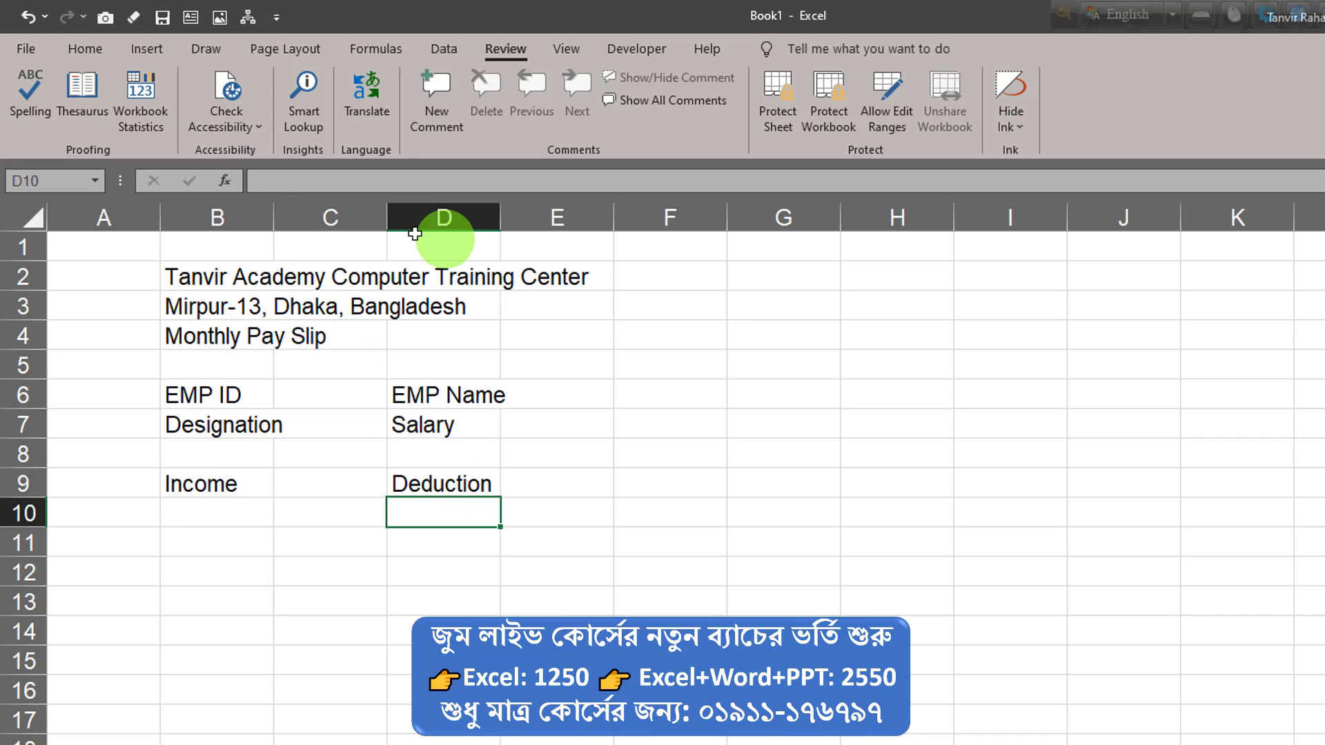
Step: Merge and center the Income heading across B9:C9 and the Deduction heading across D9:E9
left_click_drag(194, 281, 503, 269)
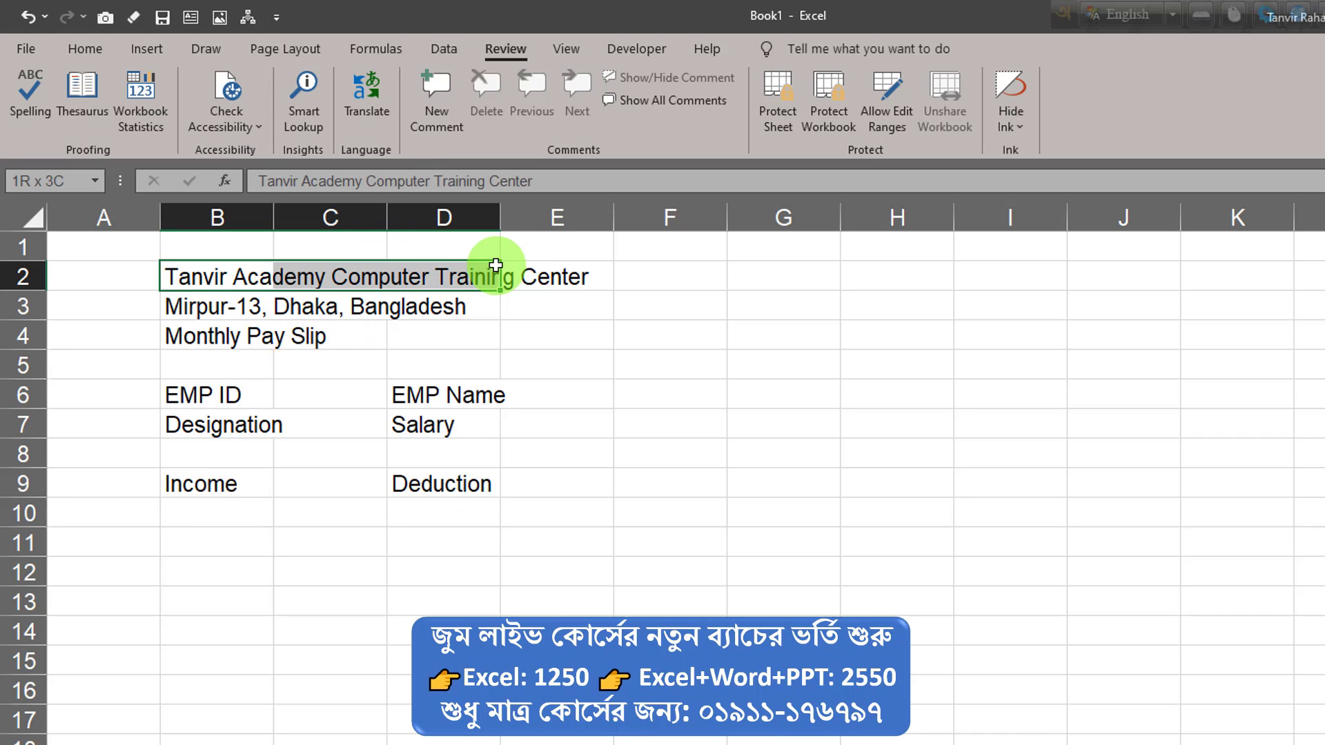
left_click_drag(216, 481, 294, 475)
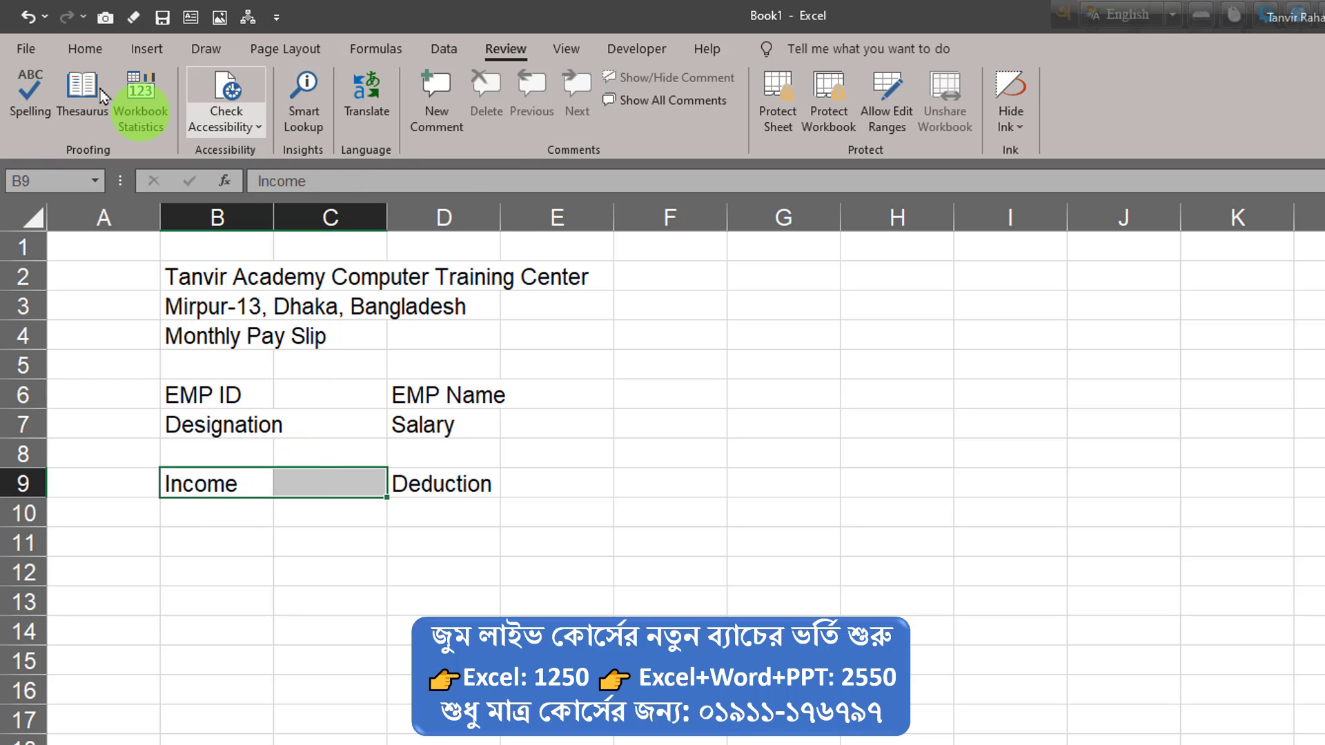
left_click(84, 49)
left_click(617, 123)
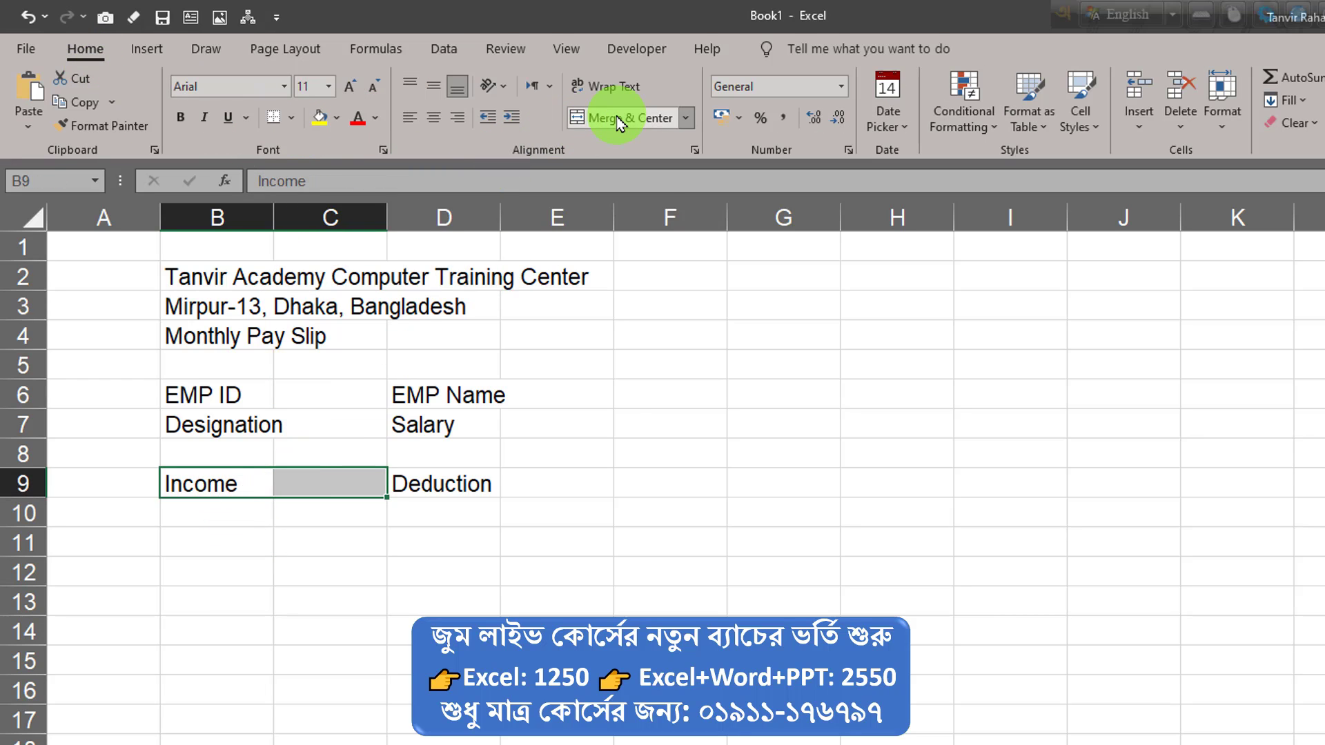
left_click_drag(452, 483, 517, 481)
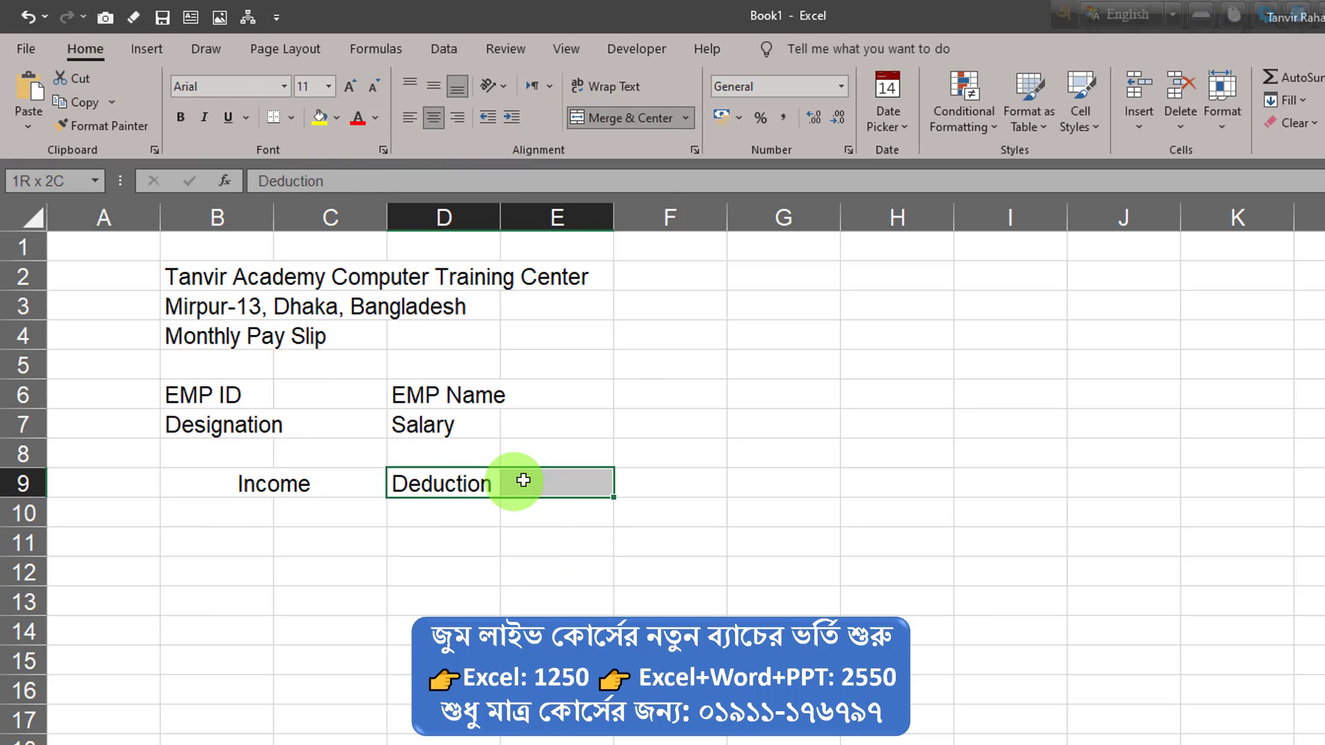
left_click(632, 119)
left_click(504, 535)
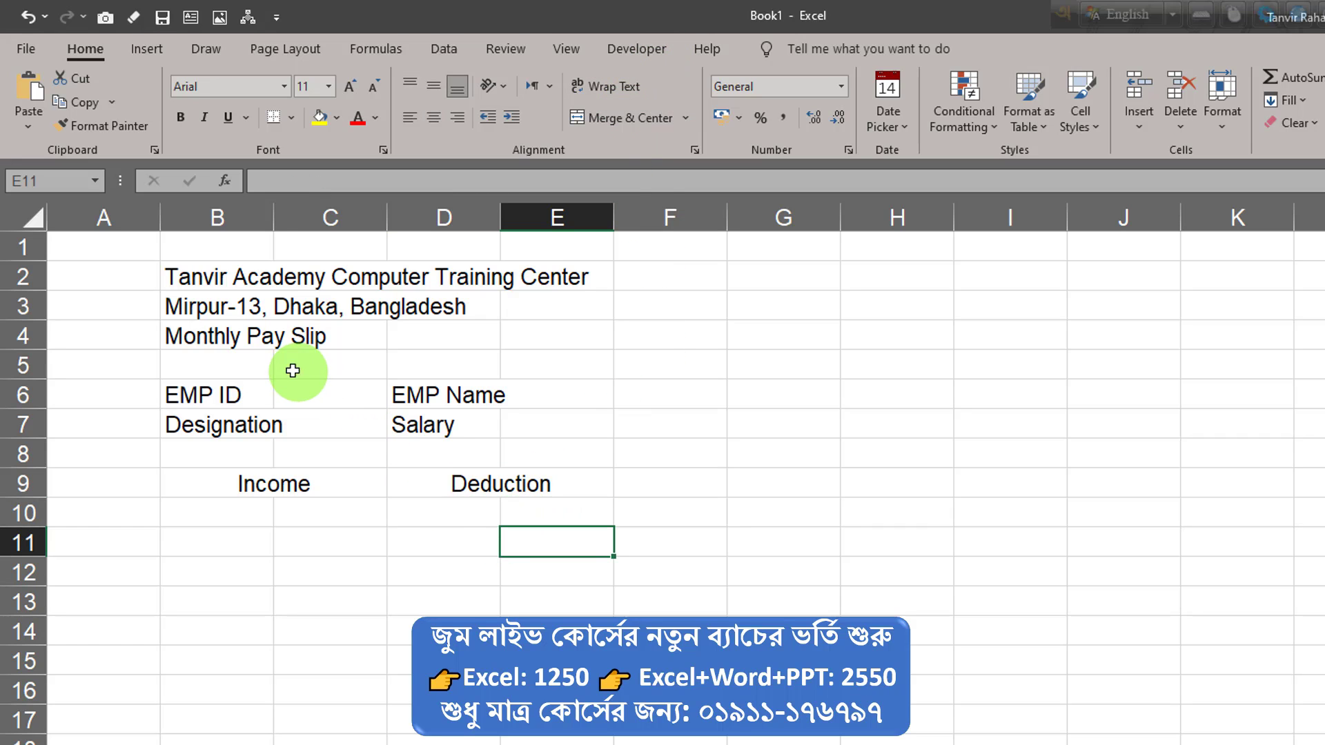
Step: Widen columns B and D by about a third, and merge and center the academy heading across B2:E2
left_click_drag(274, 207, 316, 208)
left_click_drag(548, 216, 585, 206)
left_click_drag(200, 274, 676, 273)
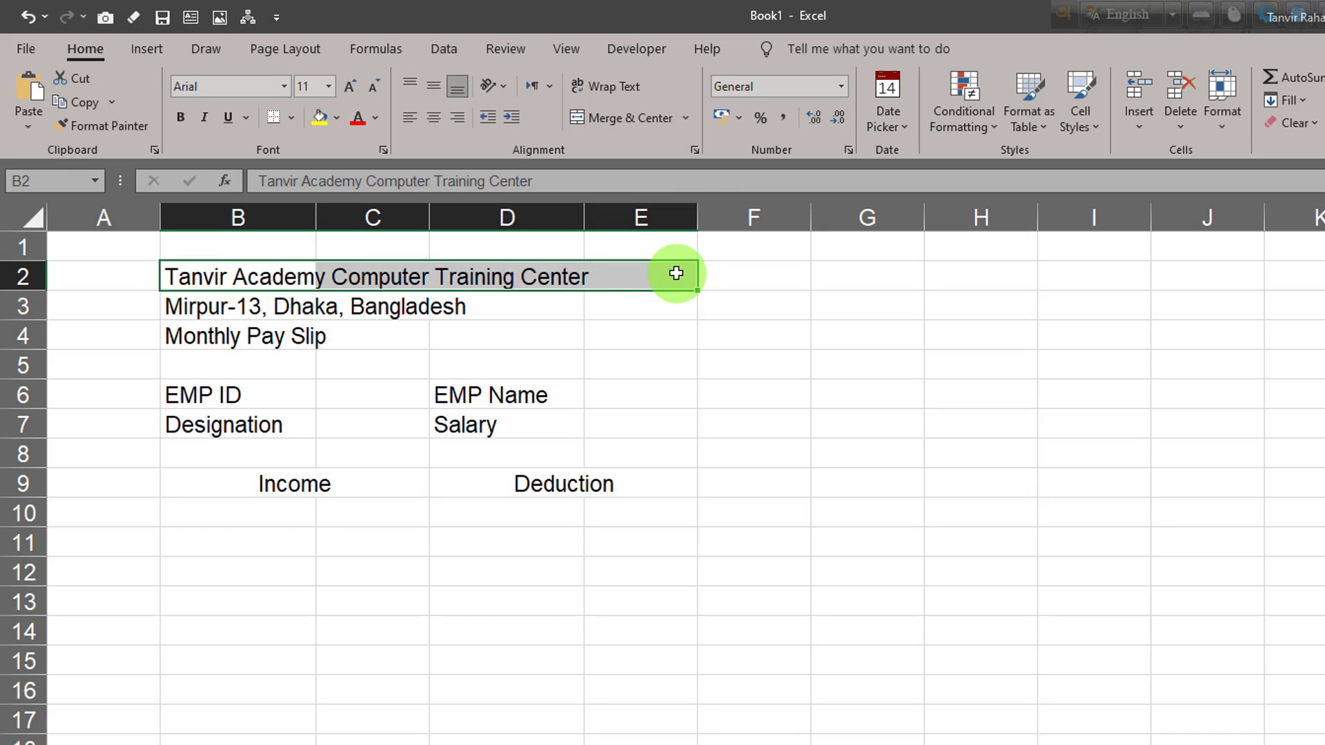
left_click(627, 118)
Step: Merge the address and Monthly Pay Slip rows separately across columns B to E with Merge Across, and center their text
left_click_drag(254, 304, 645, 325)
left_click(686, 118)
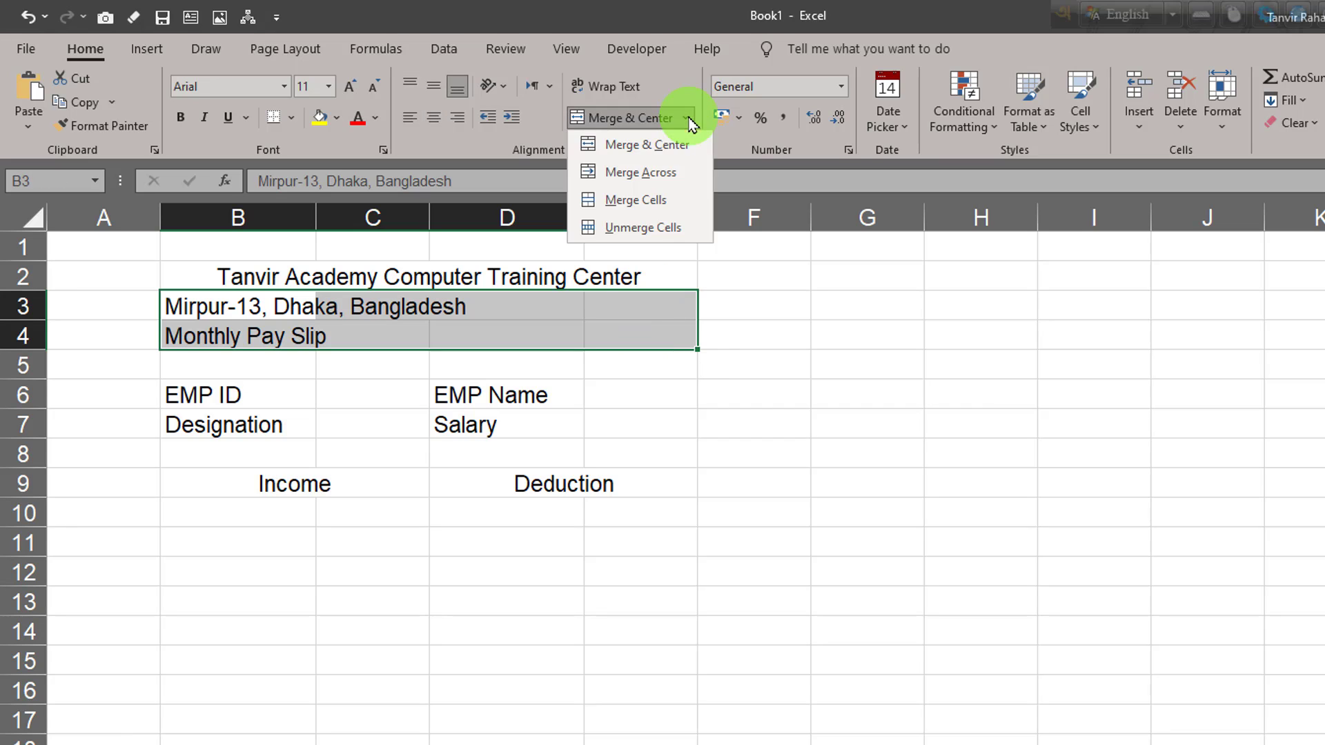
left_click(662, 172)
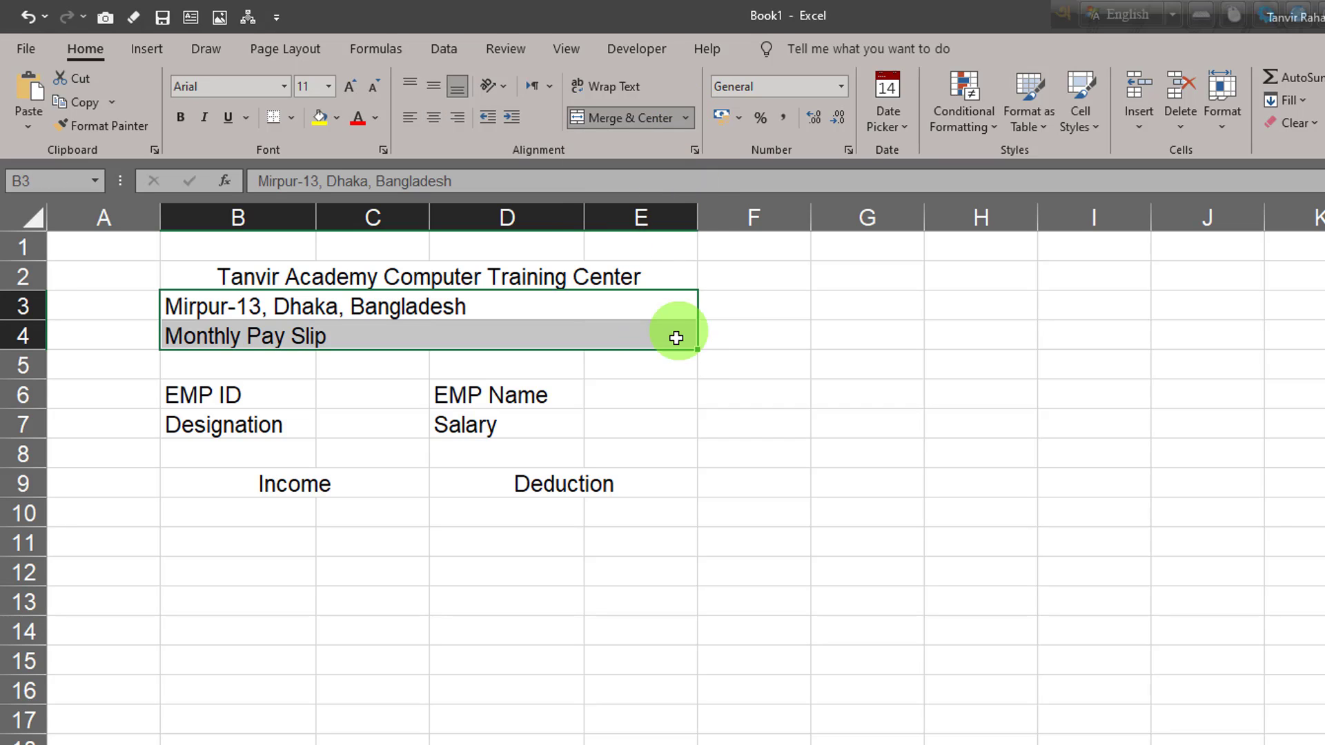
left_click(431, 123)
left_click(478, 333)
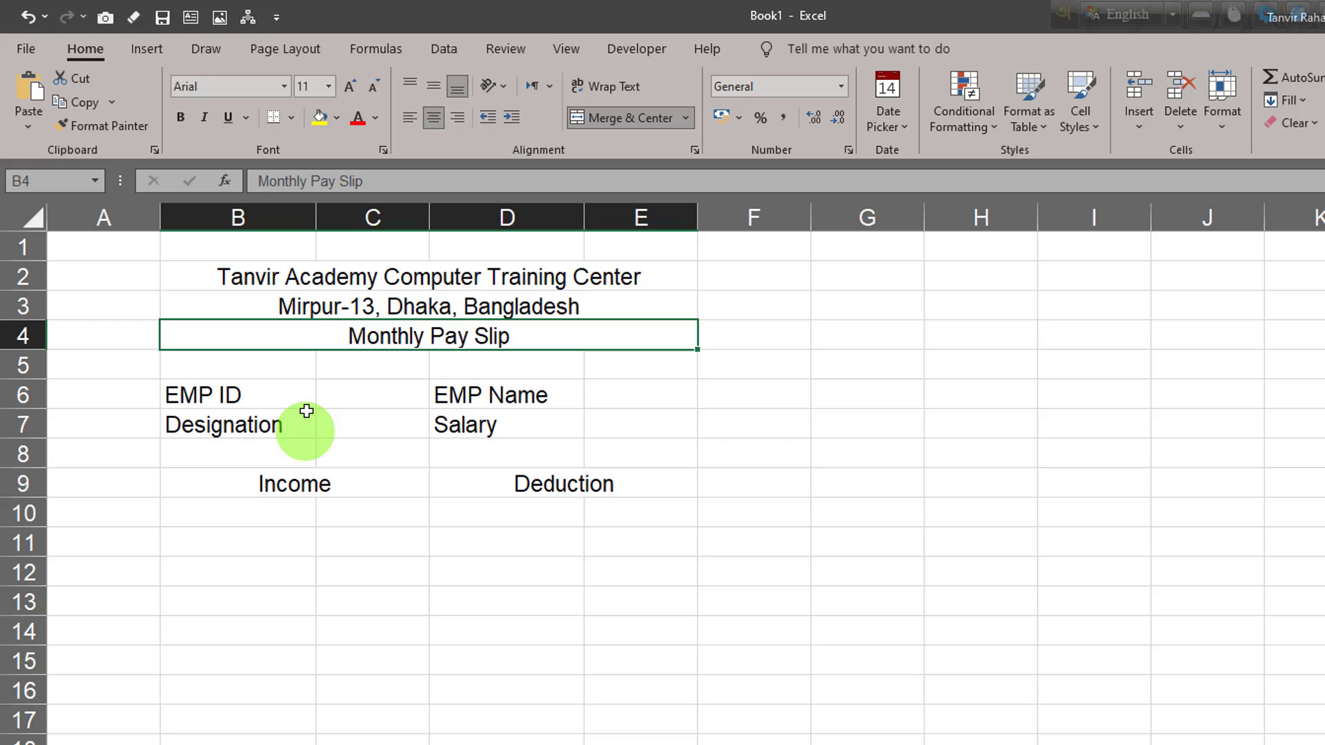
Step: Enter a colon in cells C6, C7, E6 and E7 beside the employee detail labels
double_click(358, 397)
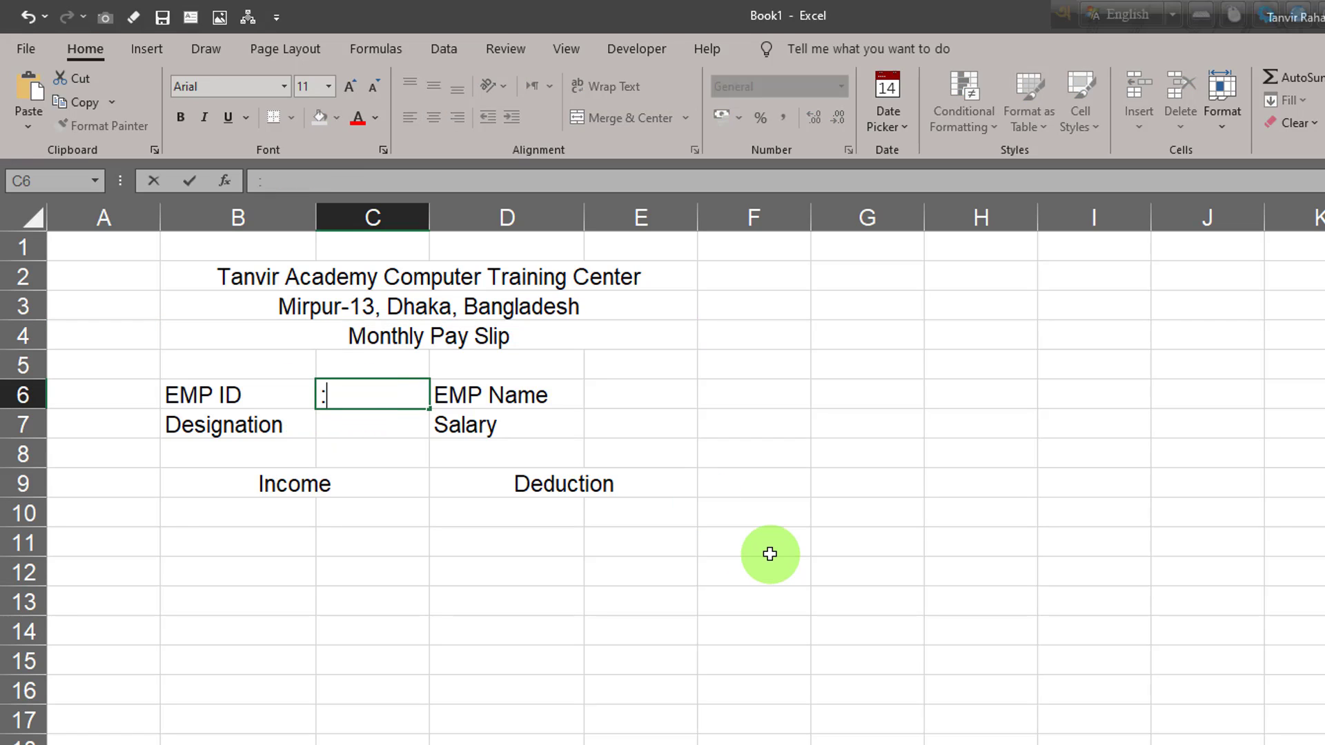
double_click(358, 423)
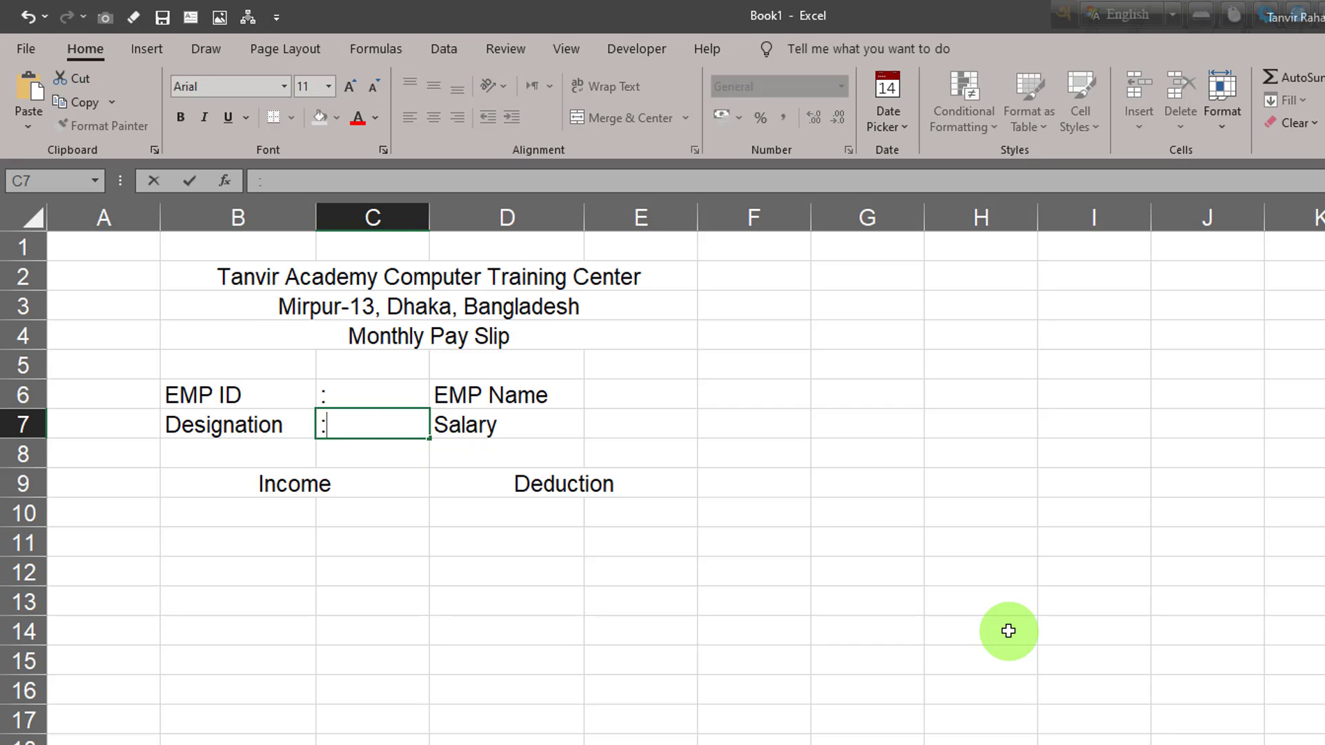
left_click(597, 390)
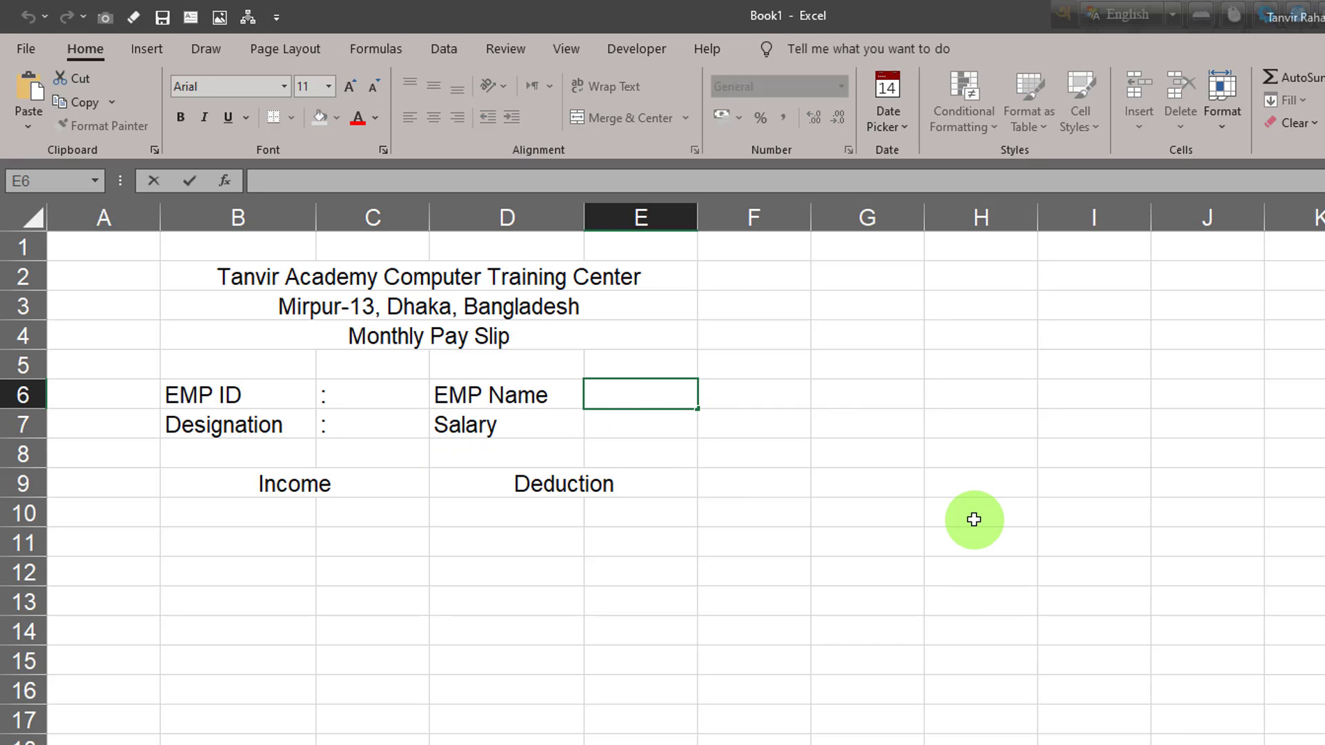
type(":")
double_click(659, 421)
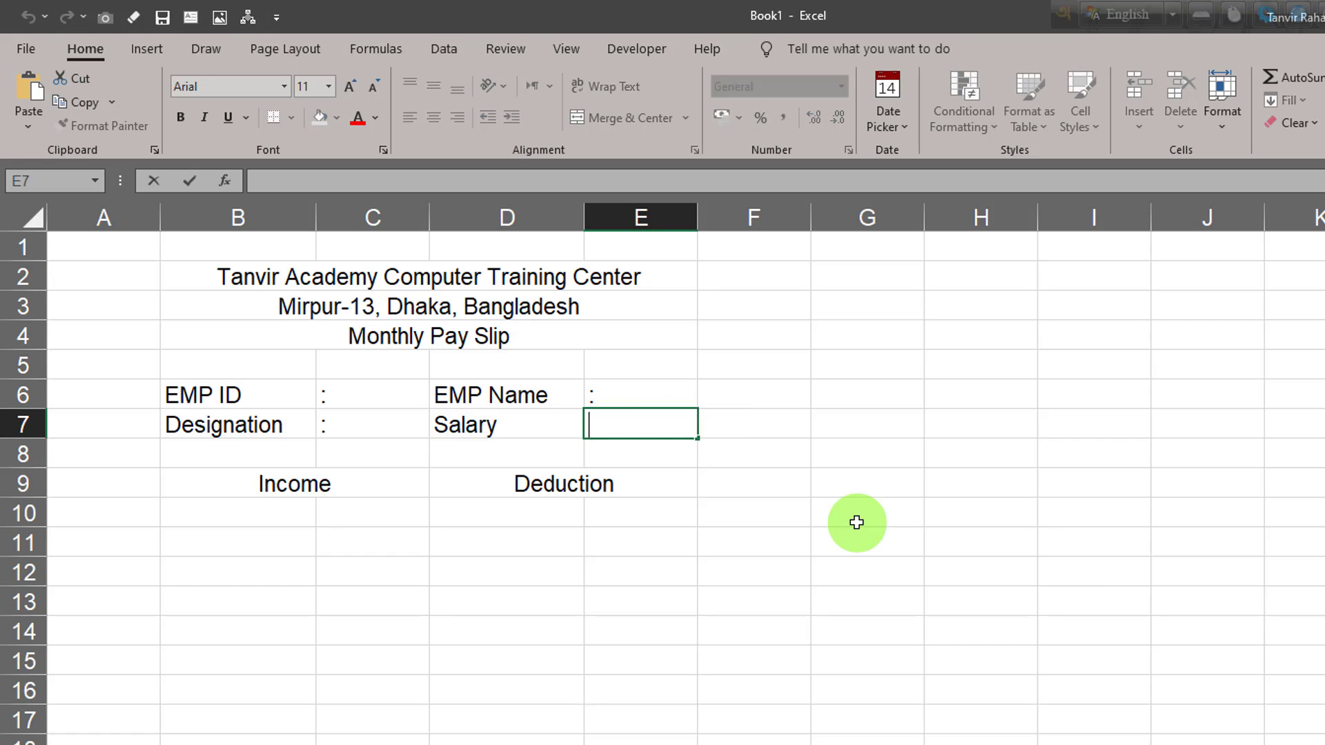
left_click(476, 539)
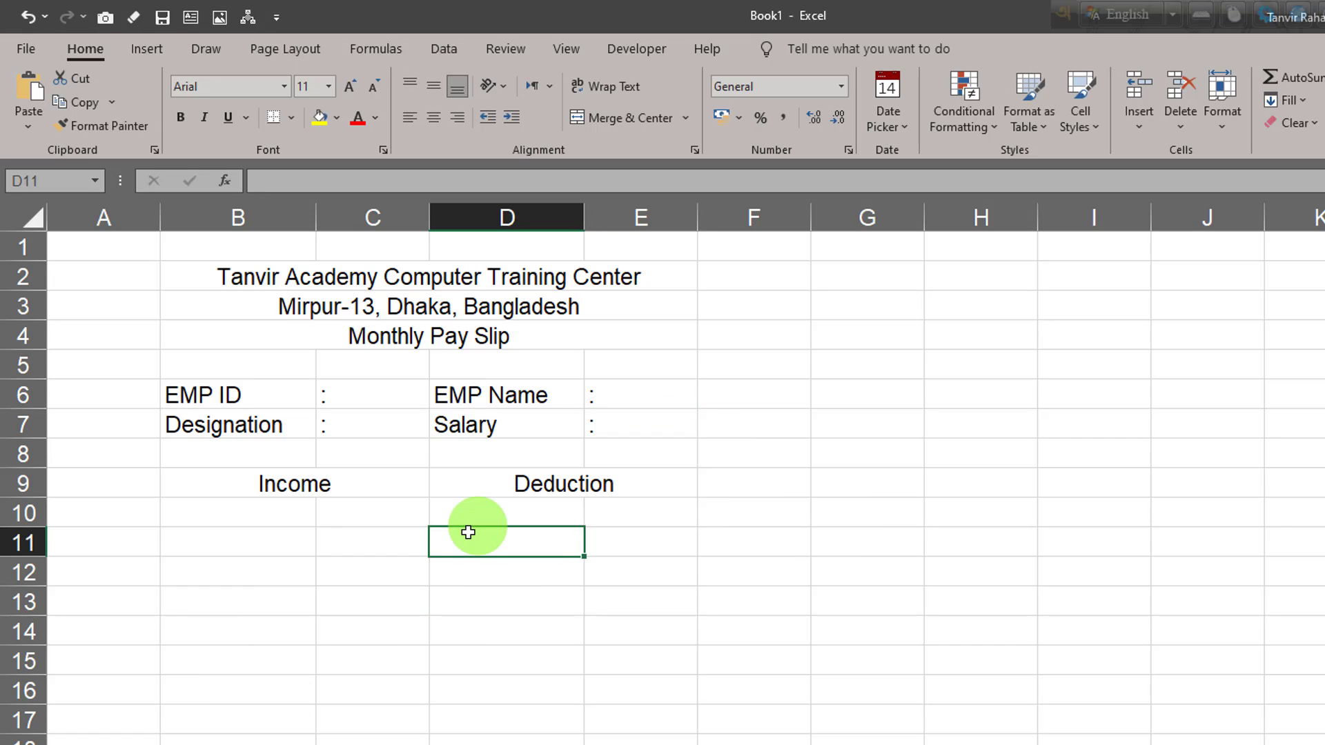
Step: List Basic Salary, House Rent, Medical Allowance, Convenience and Gross Pay in B10:B14, and widen column B to fit them
left_click_drag(285, 527, 273, 637)
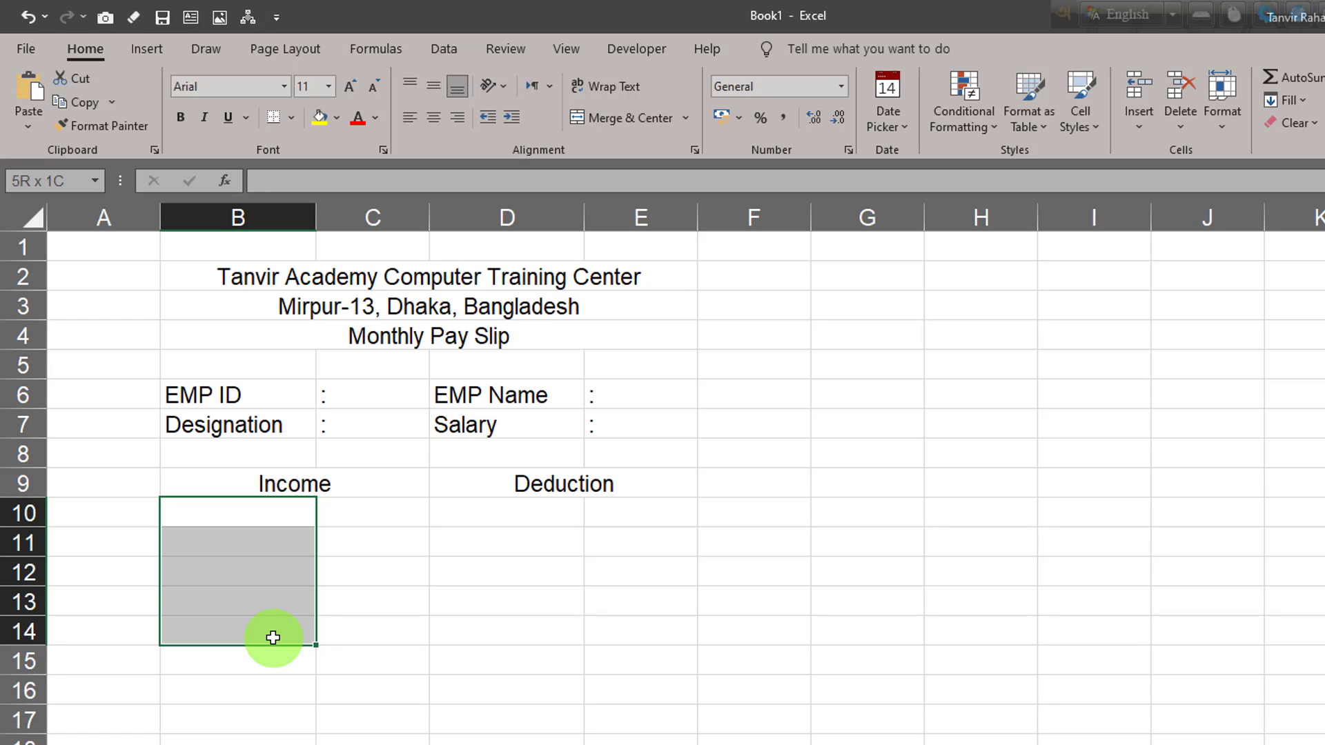
left_click(292, 521)
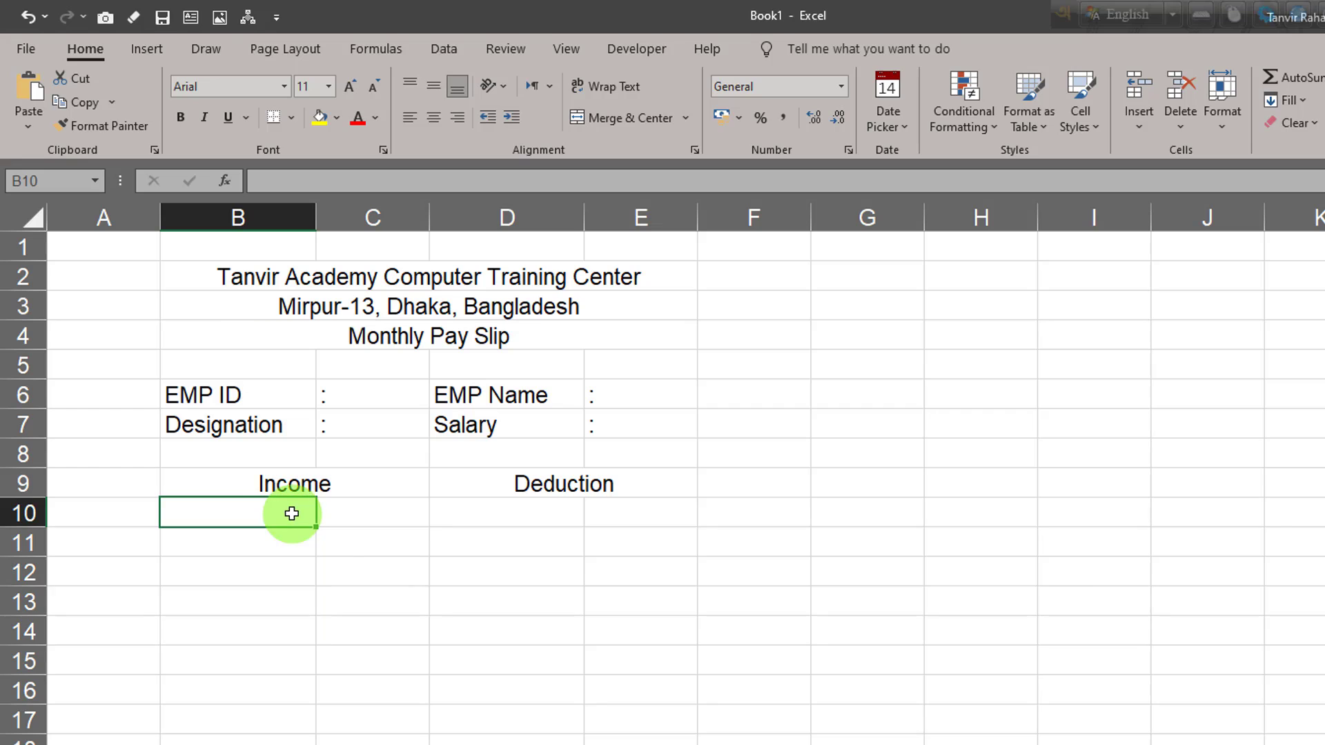
type("Basic Salary House Rent Medical Allowance Convenience Gross Pay")
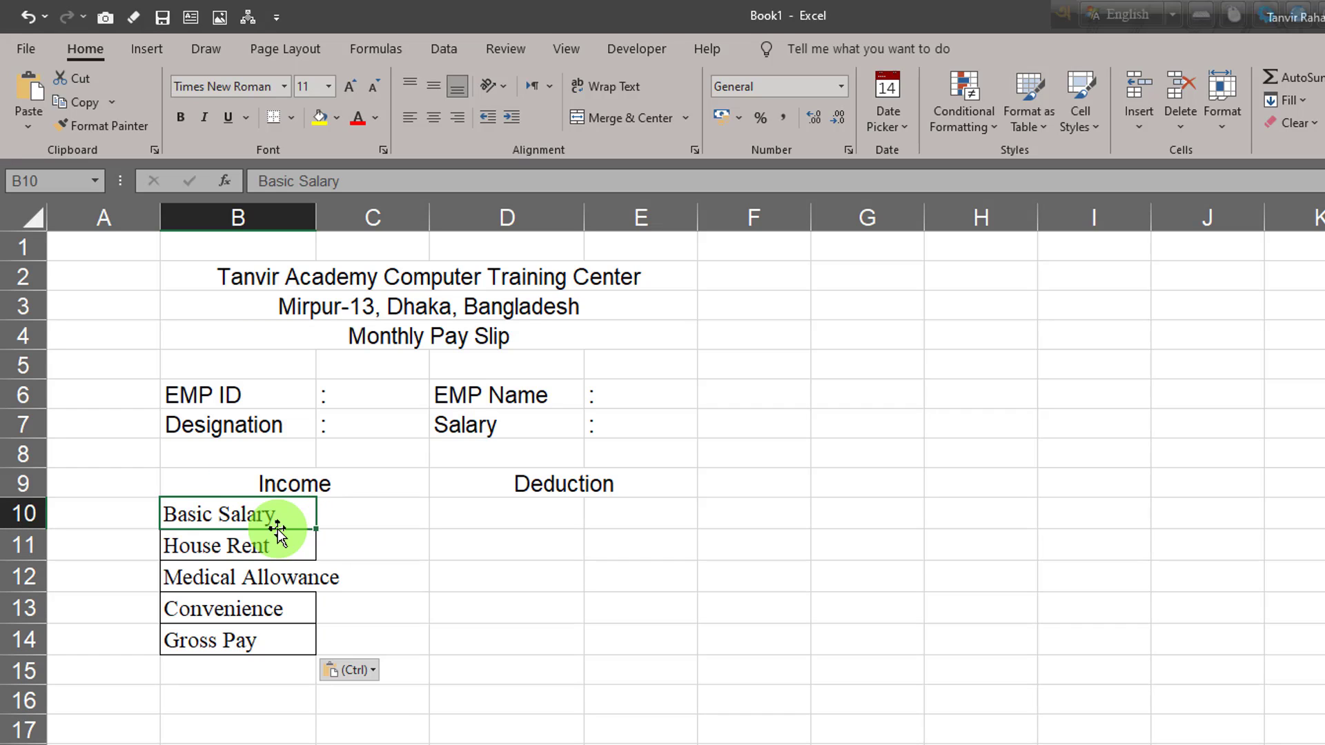
left_click(276, 544)
left_click(282, 577)
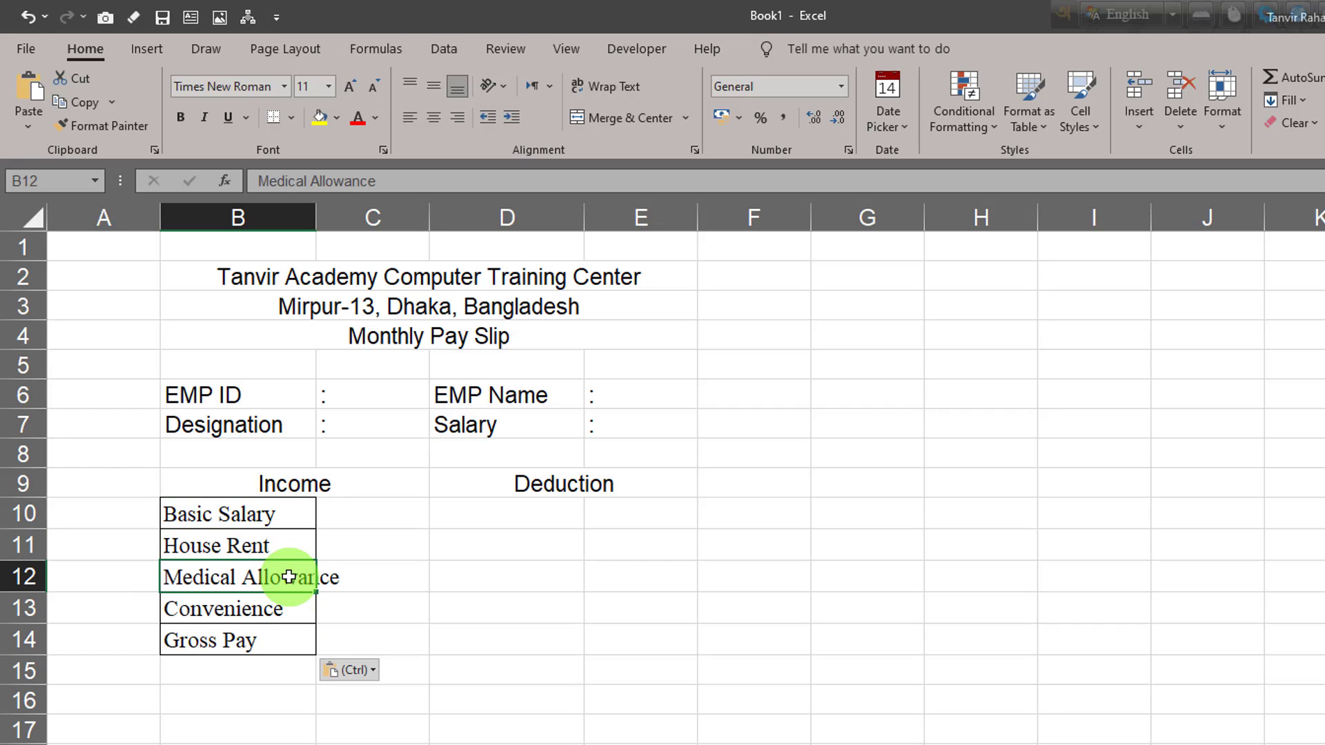
left_click(286, 610)
left_click(293, 640)
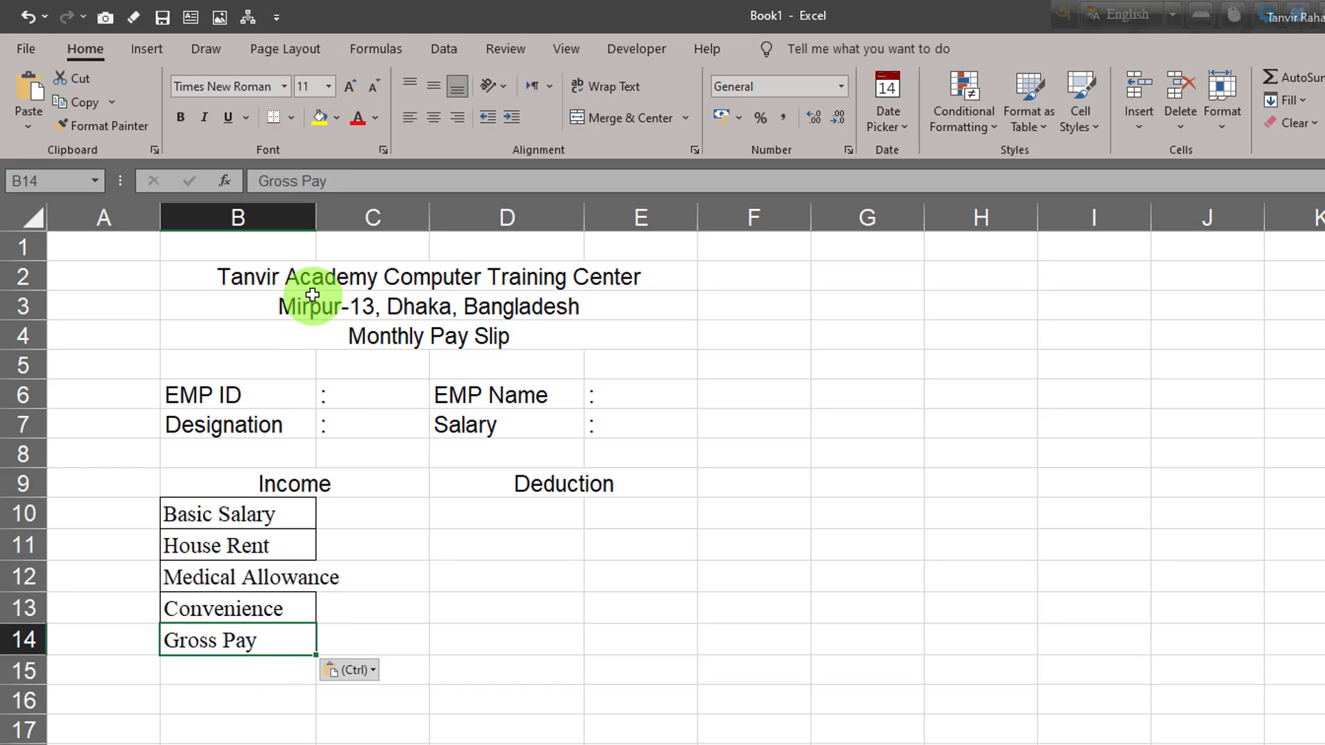
left_click_drag(313, 211, 352, 214)
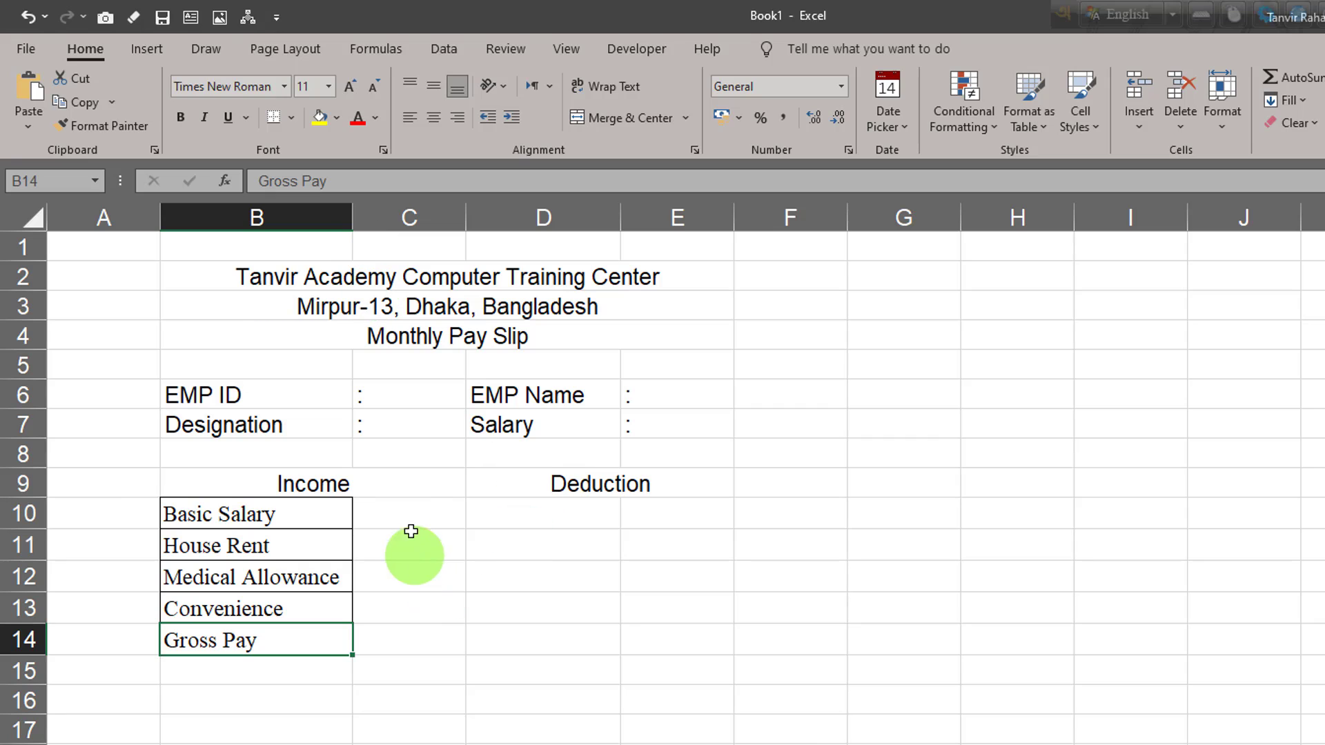
Step: Apply all borders to the Income and Deduction table in B9:E14
left_click(394, 511)
left_click_drag(305, 483, 625, 632)
left_click(291, 117)
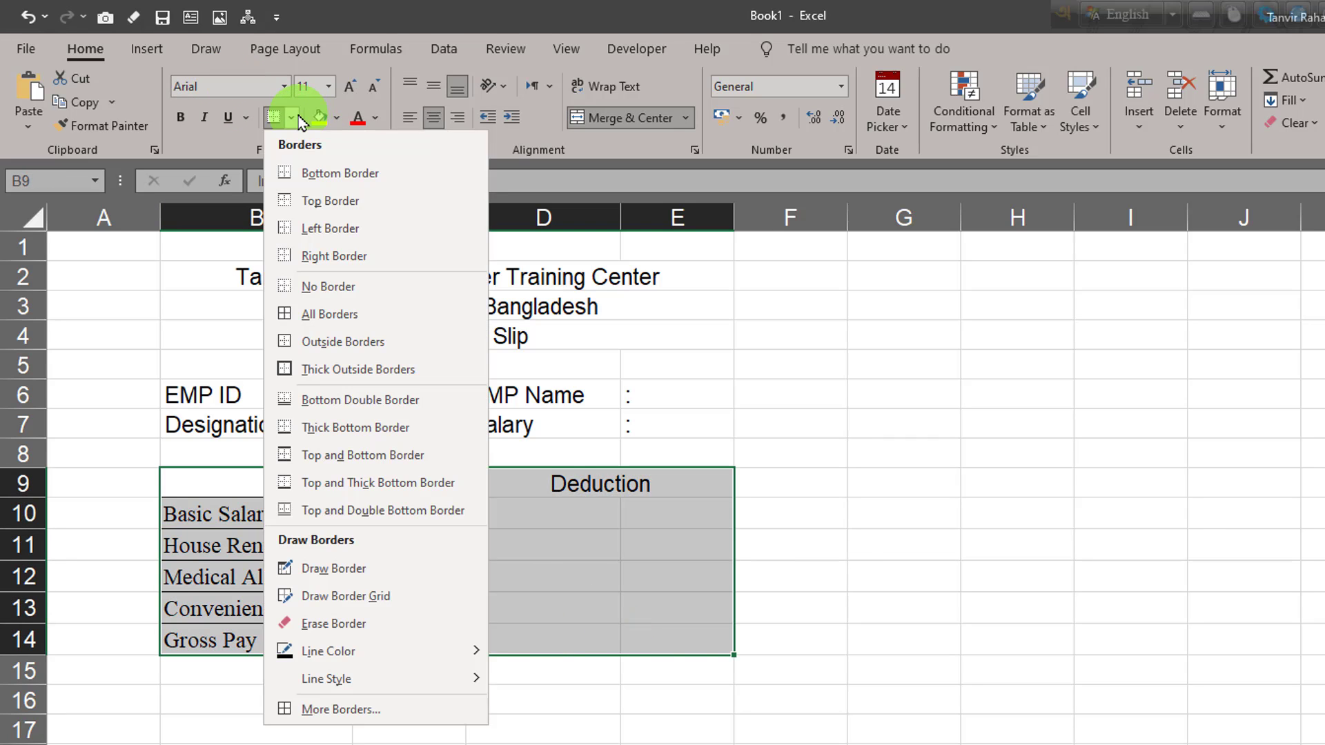
left_click(373, 339)
left_click(612, 576)
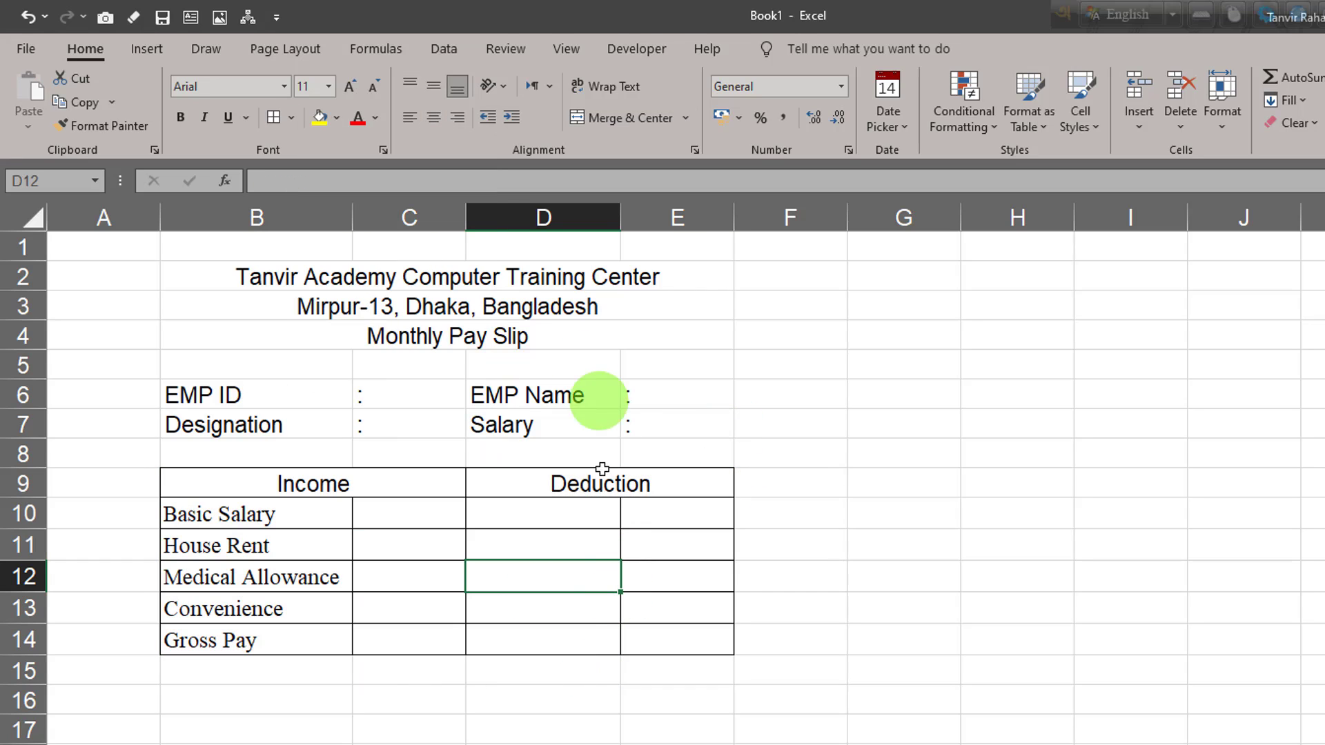
Step: List PF, Tax, Loan, Others and Total Deduction in D10:D14, and autofit column D
left_click(587, 518)
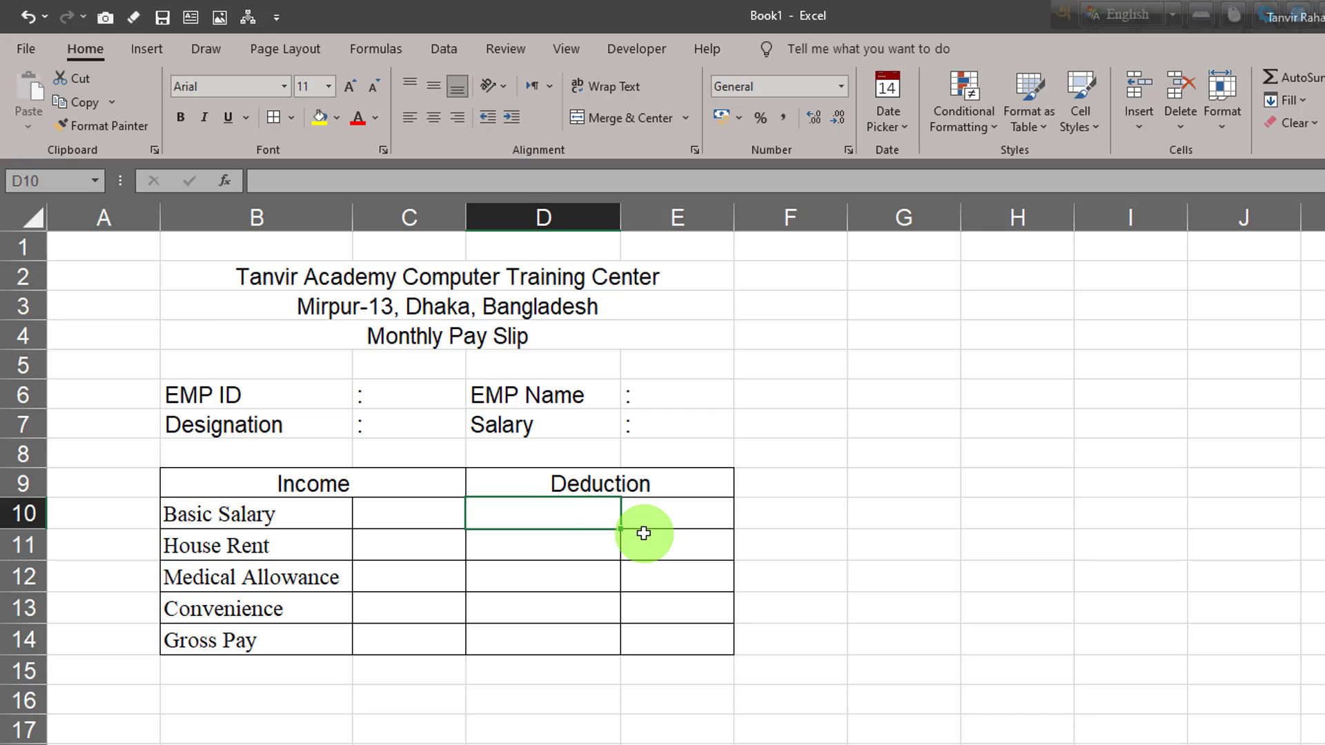
type("PF Tax Loan Others Total Deduction")
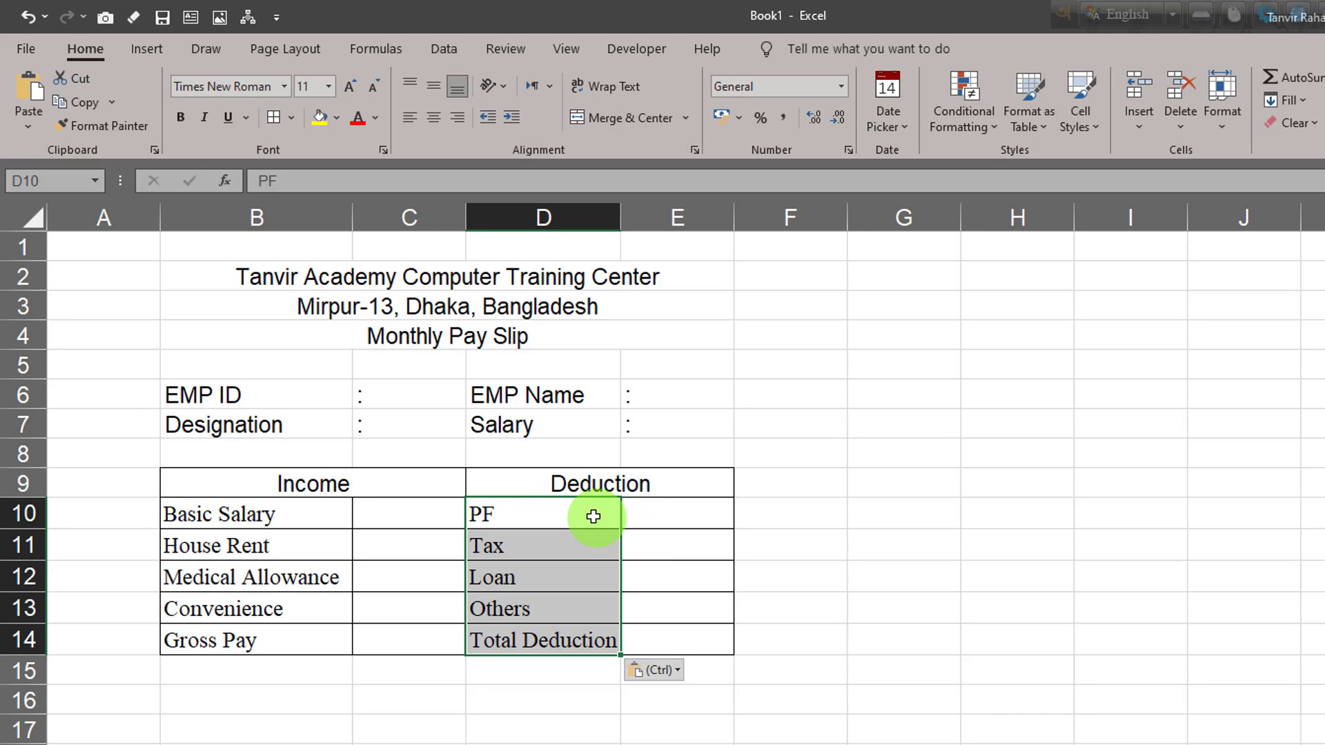
left_click(592, 521)
left_click(589, 545)
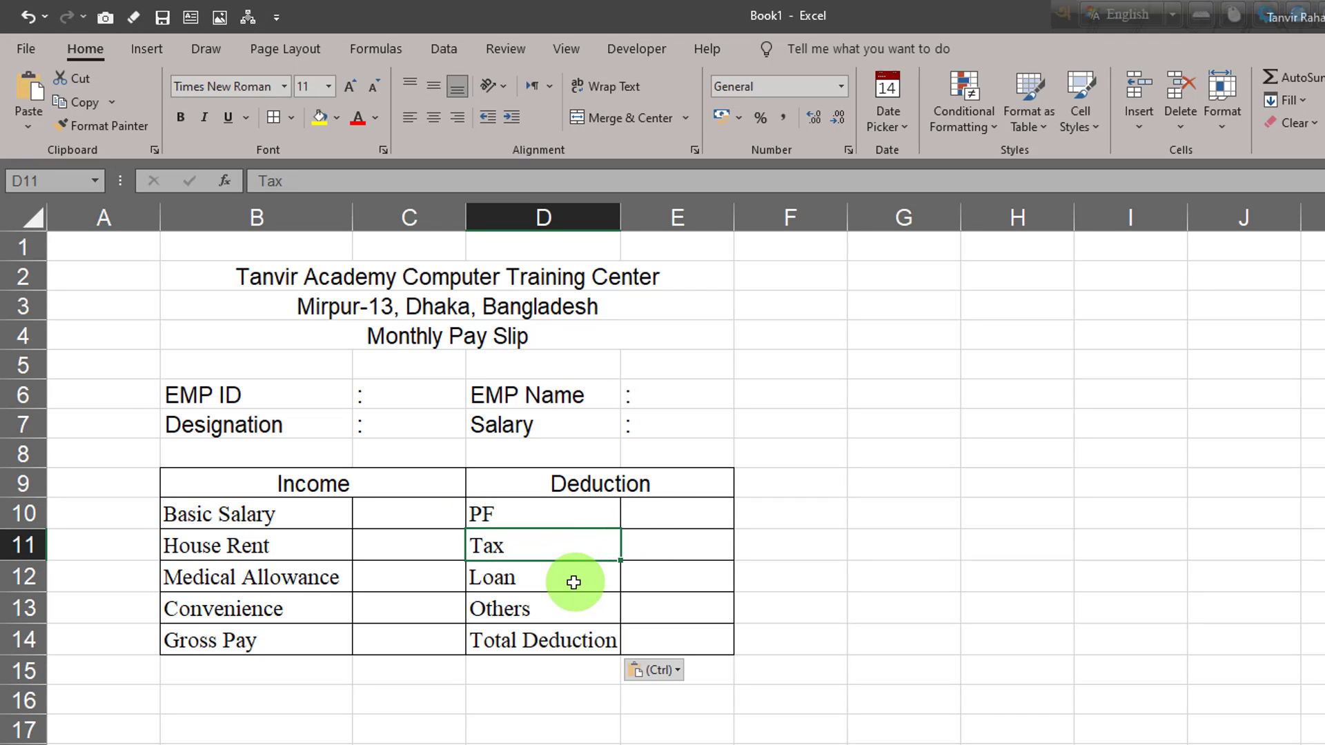
left_click(571, 580)
left_click(575, 614)
left_click(579, 643)
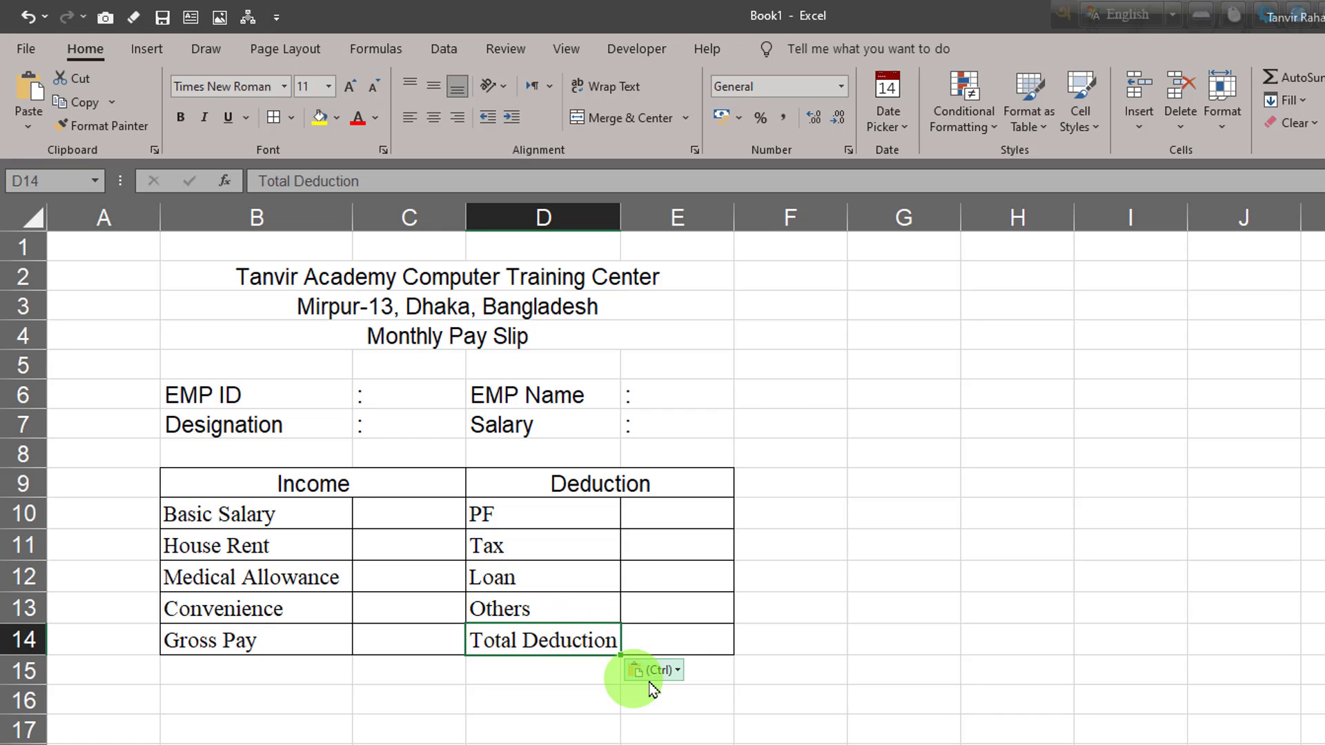
double_click(619, 216)
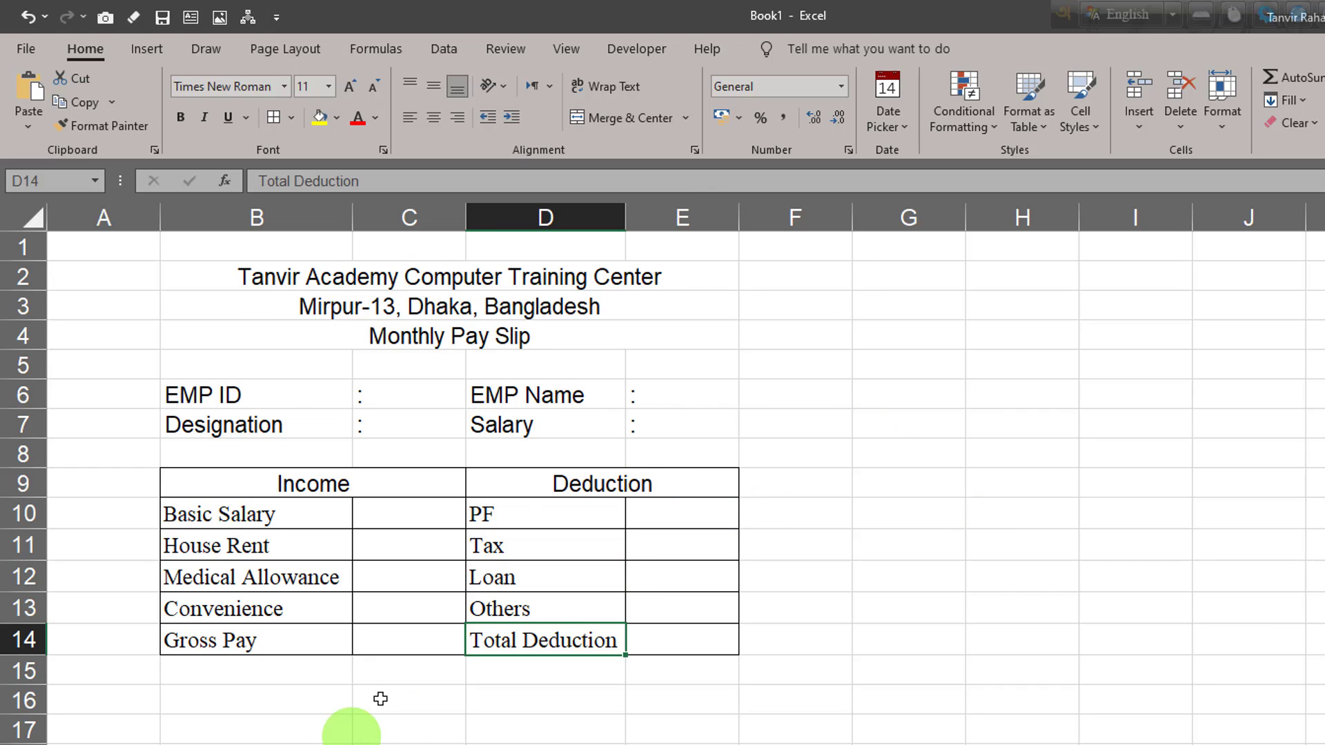
Step: Enter the label "Signature of EMP" in cell B17 below the table
scroll(352, 683, "down", 1)
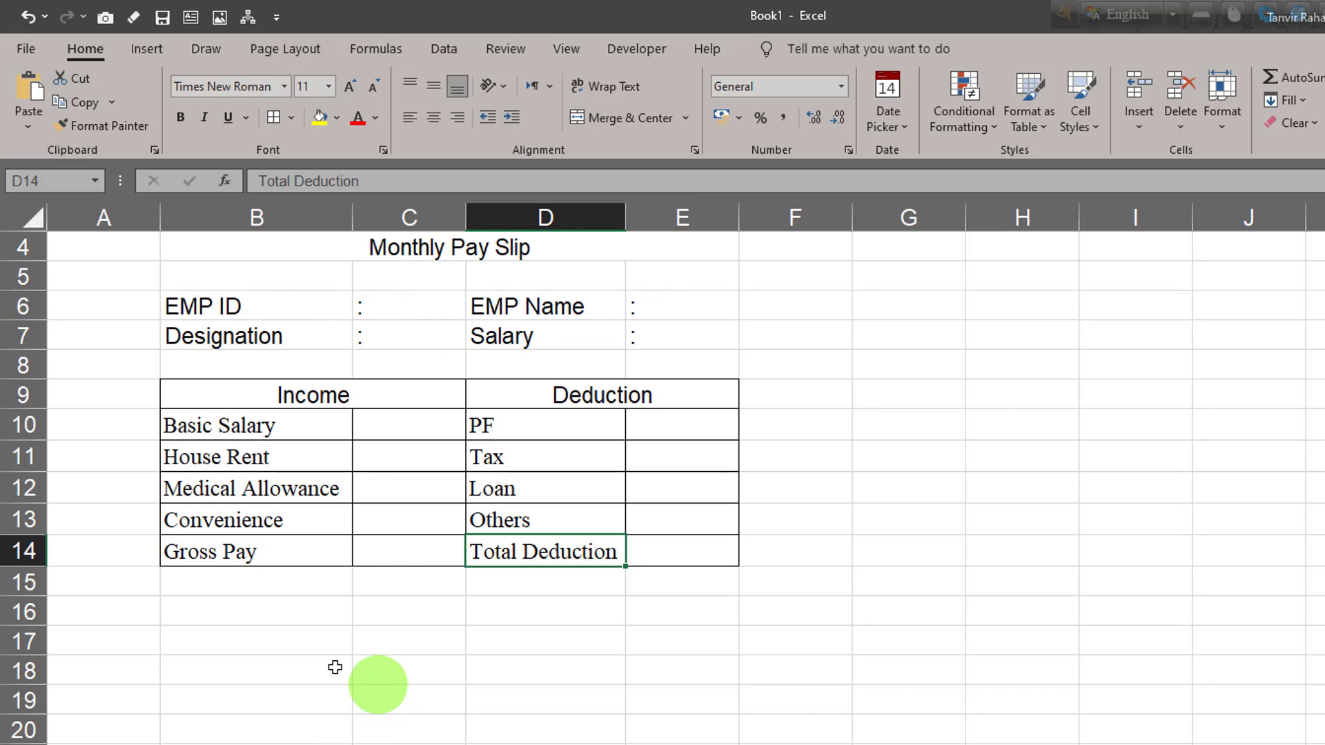
left_click(269, 647)
key("ctrl+v")
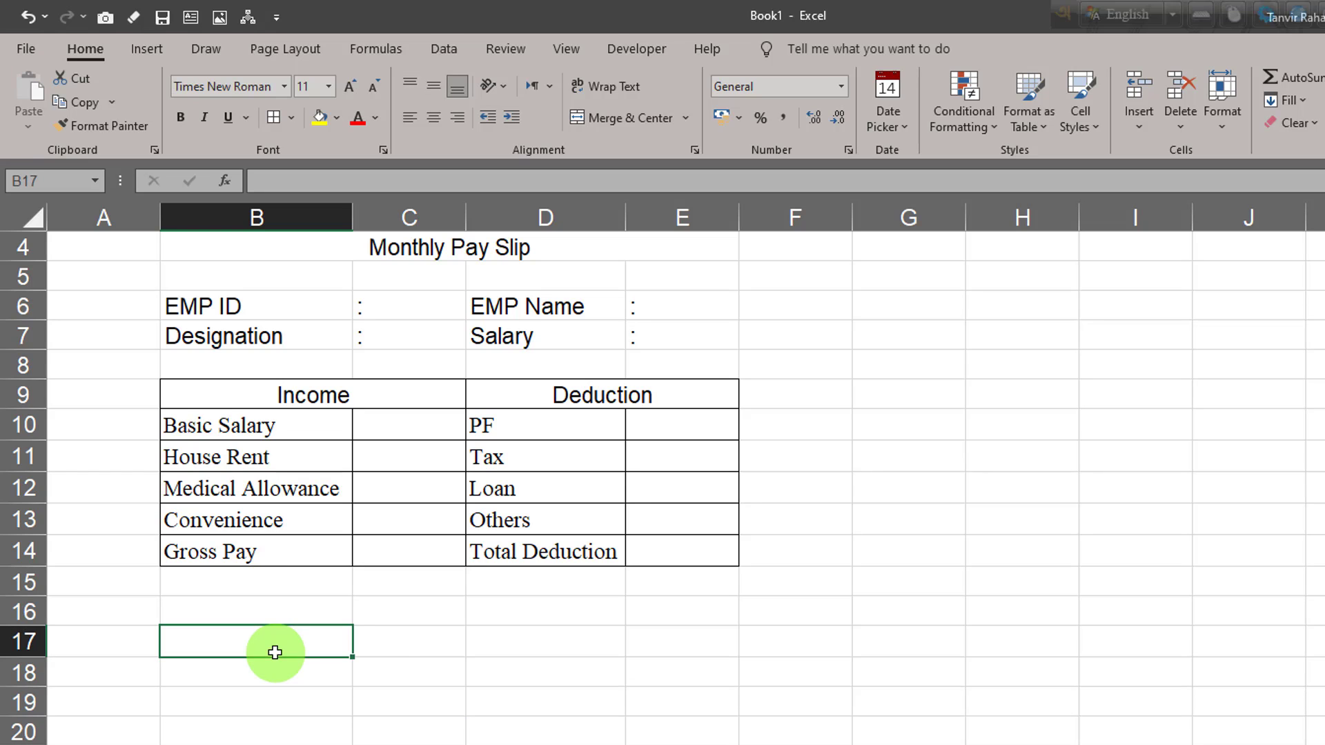
type("Signa")
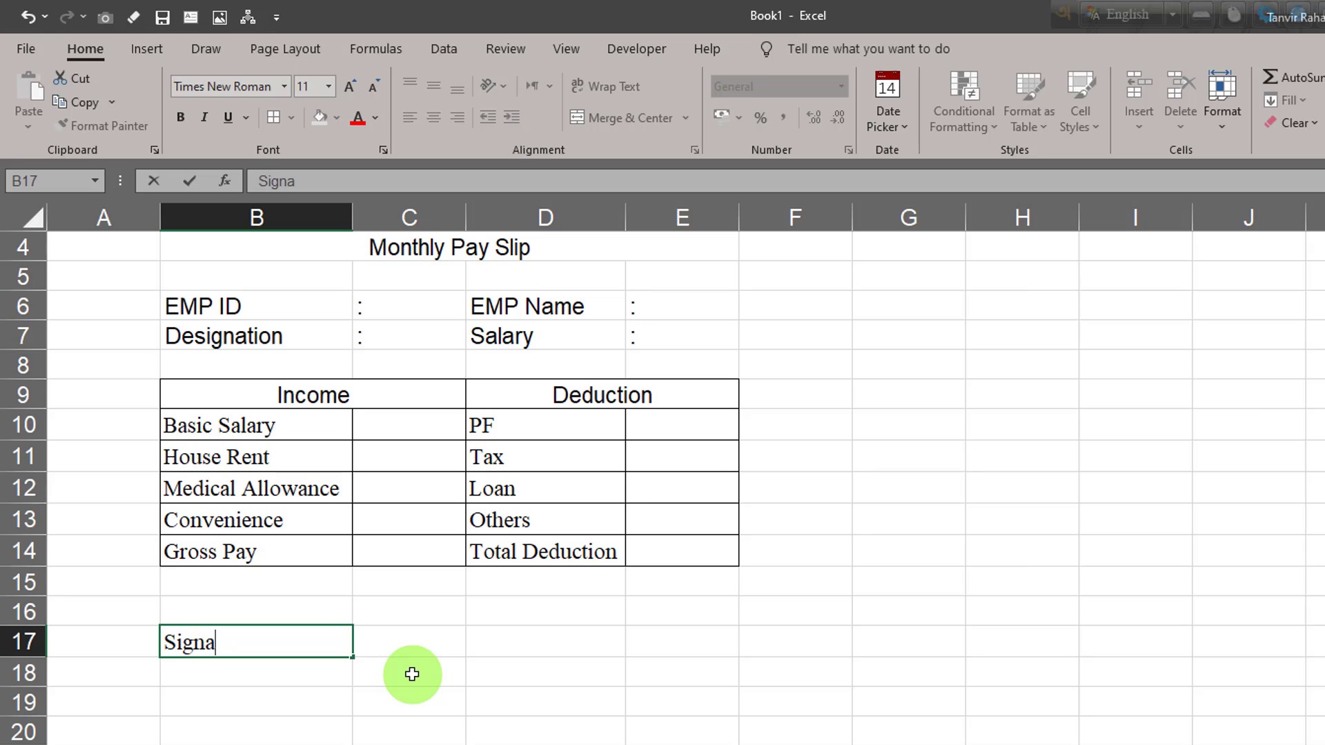
type("ture of")
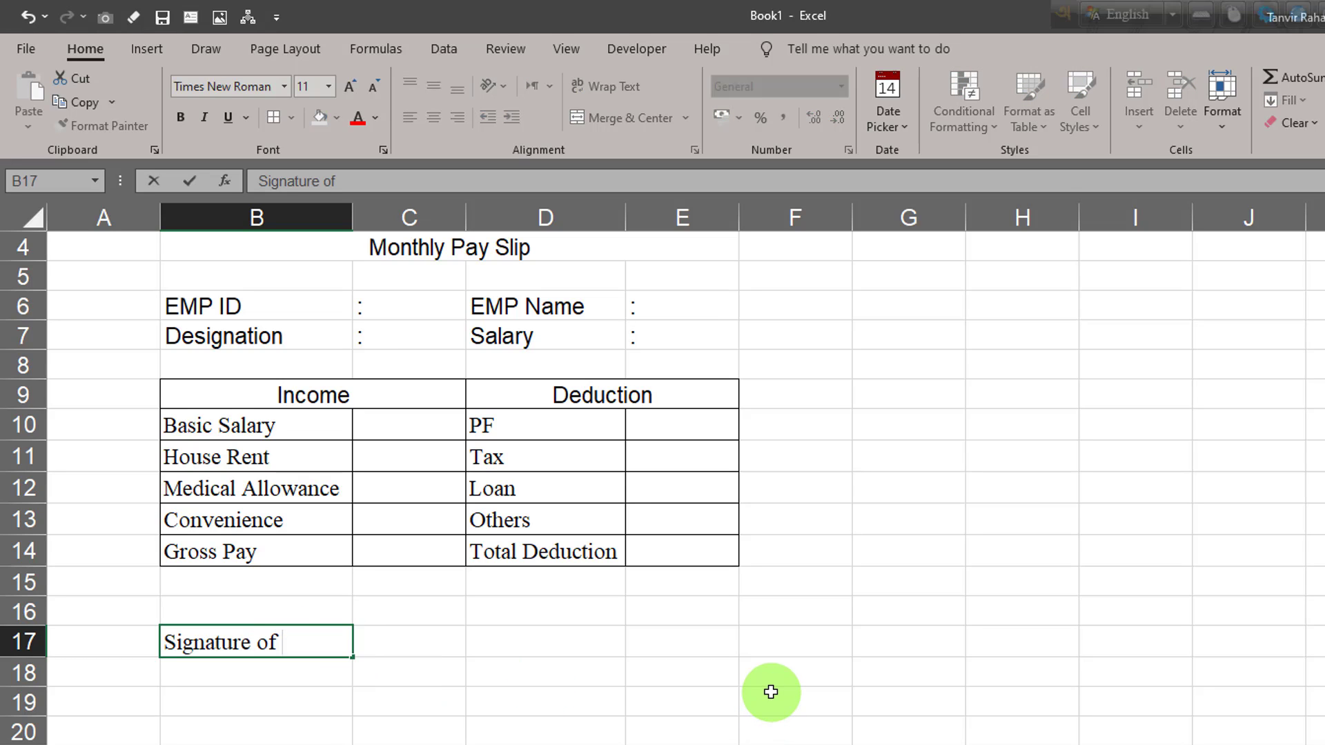
type(" EMP")
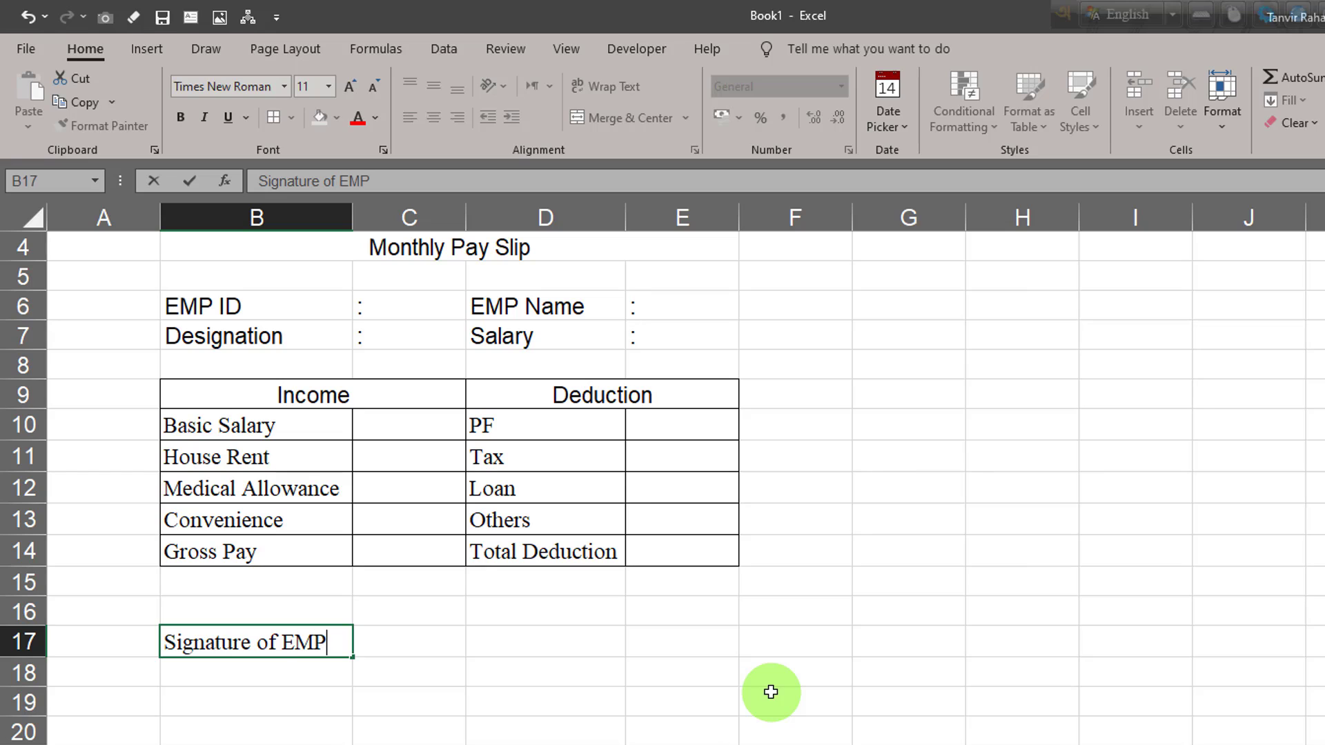
Step: Enter the label "Signature of HR" in cell D17
left_click(621, 641)
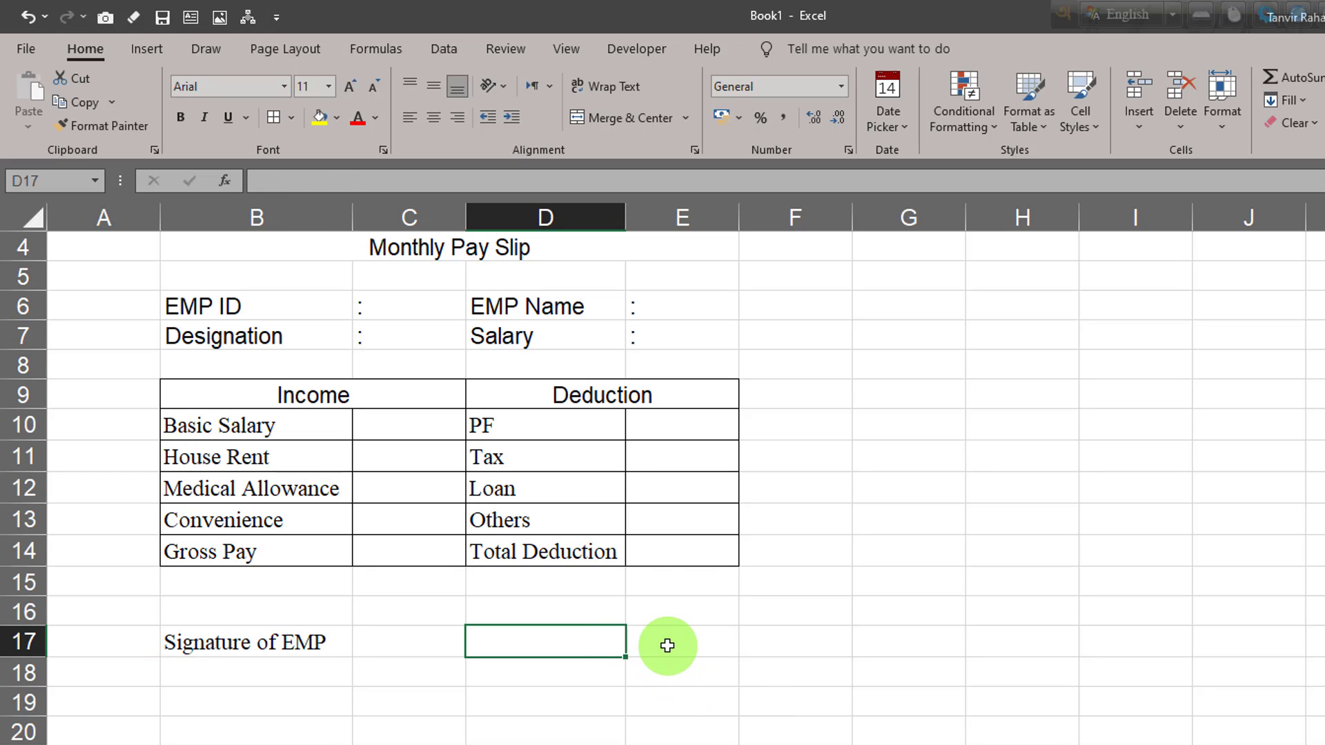
type("S")
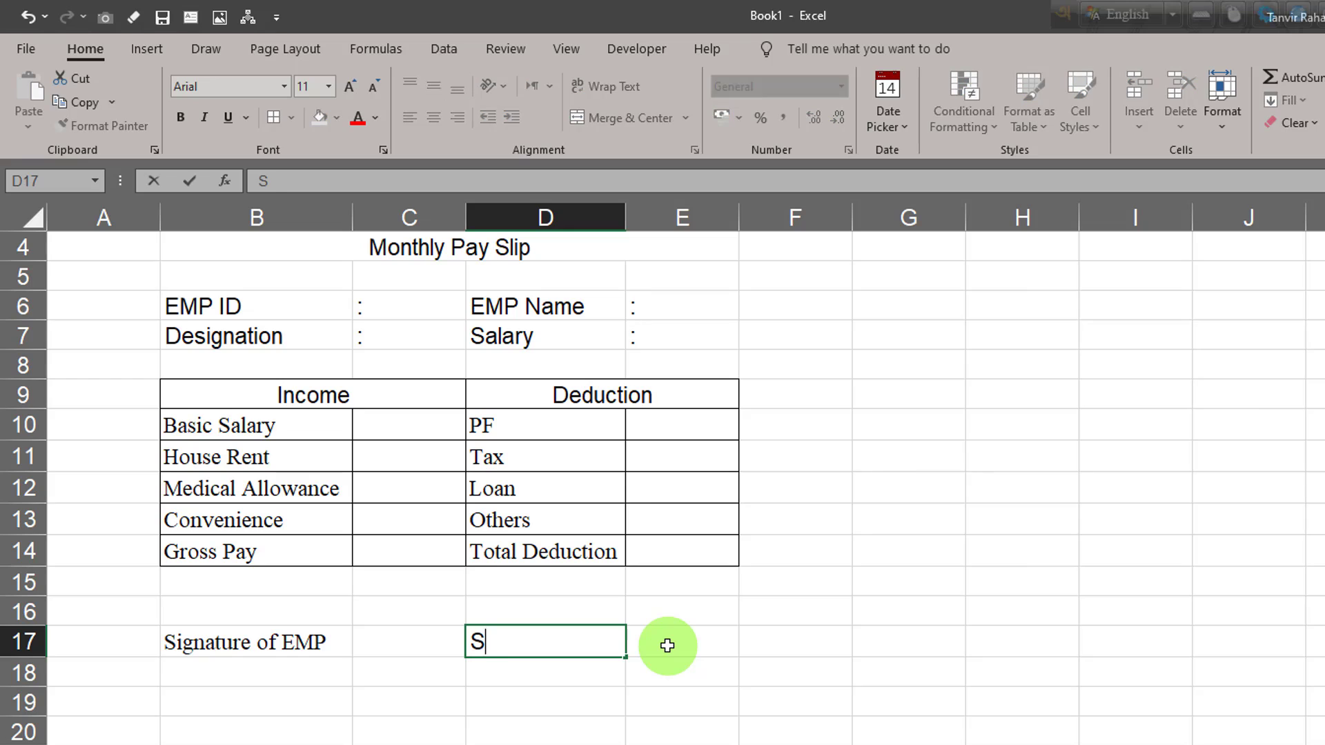
type("ignature of HR")
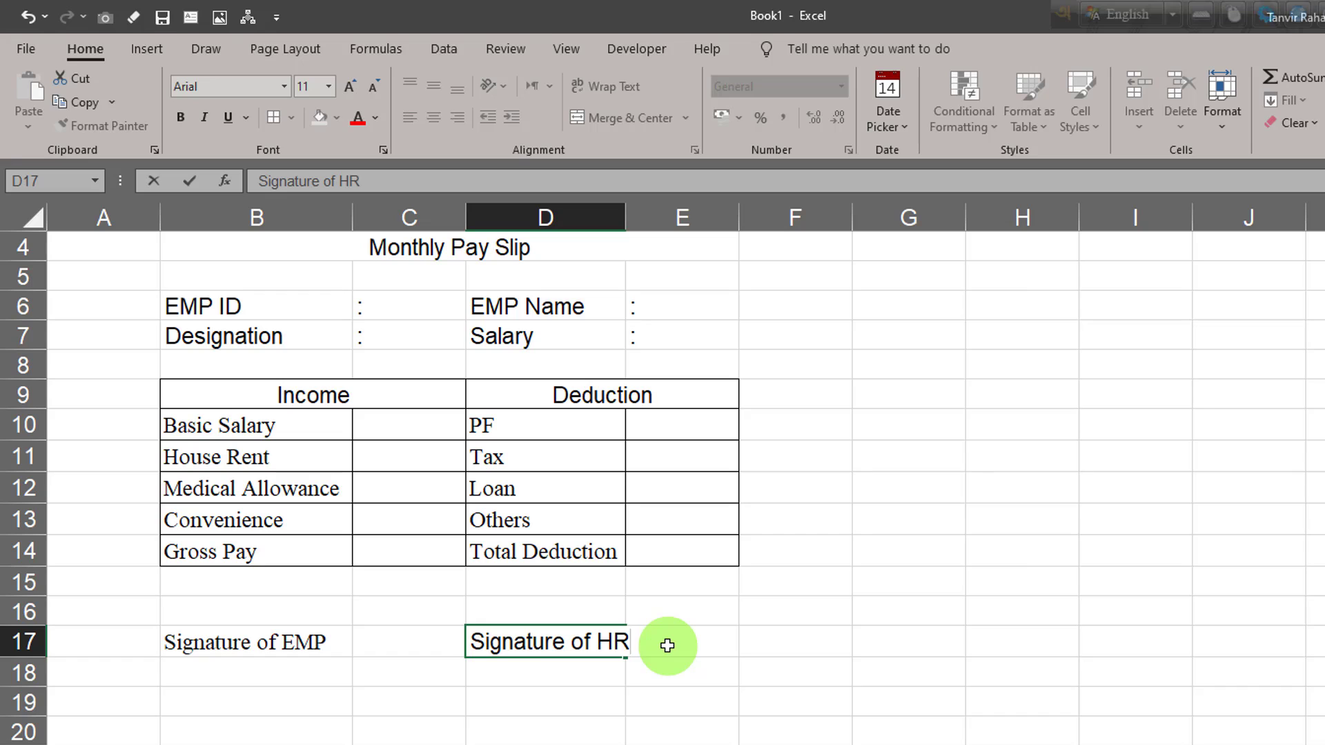
left_click(664, 671)
left_click(591, 672)
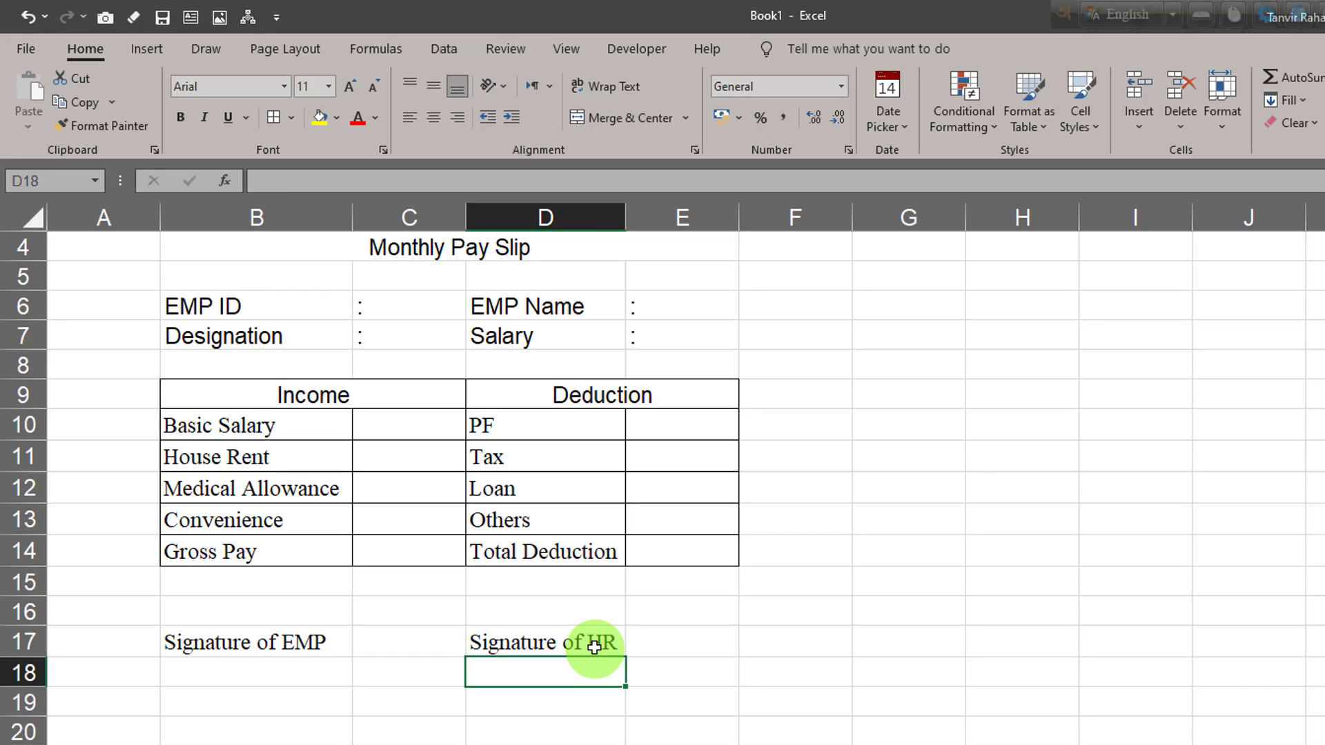
left_click_drag(591, 643, 689, 642)
left_click(595, 128)
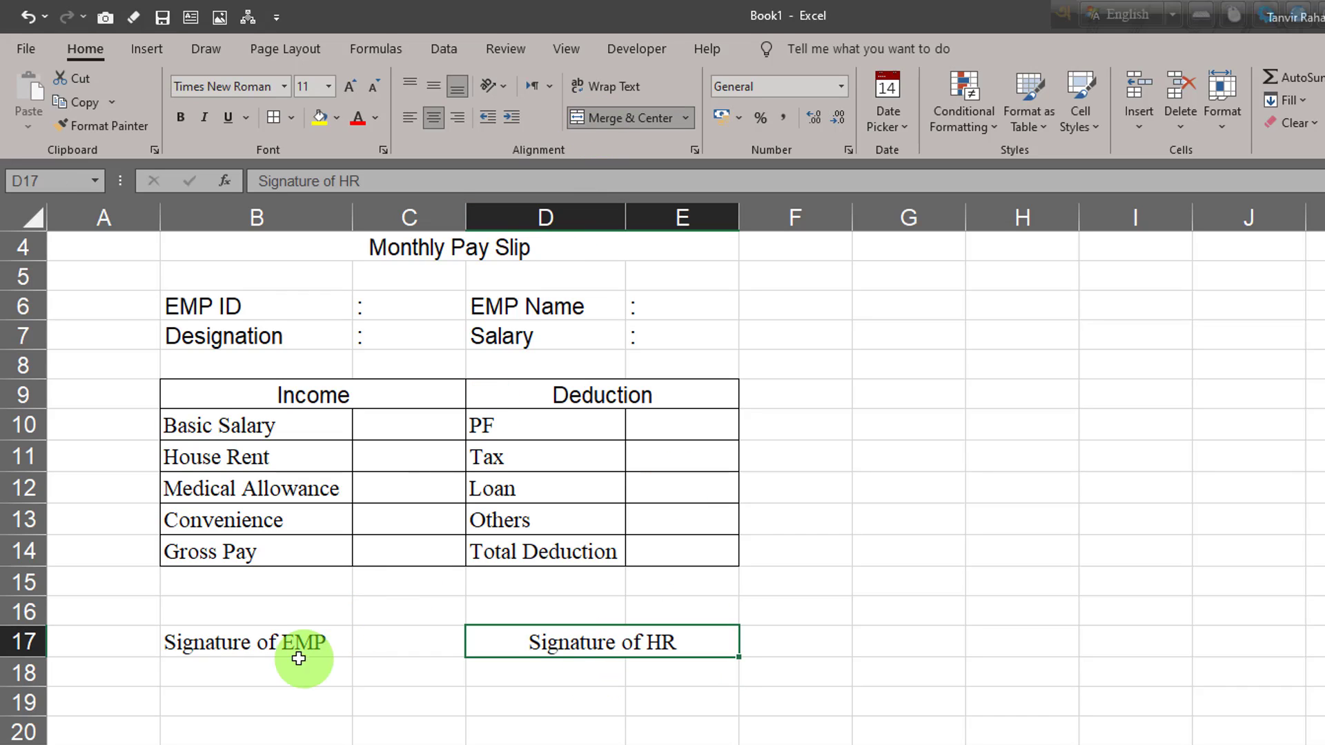
left_click(314, 633)
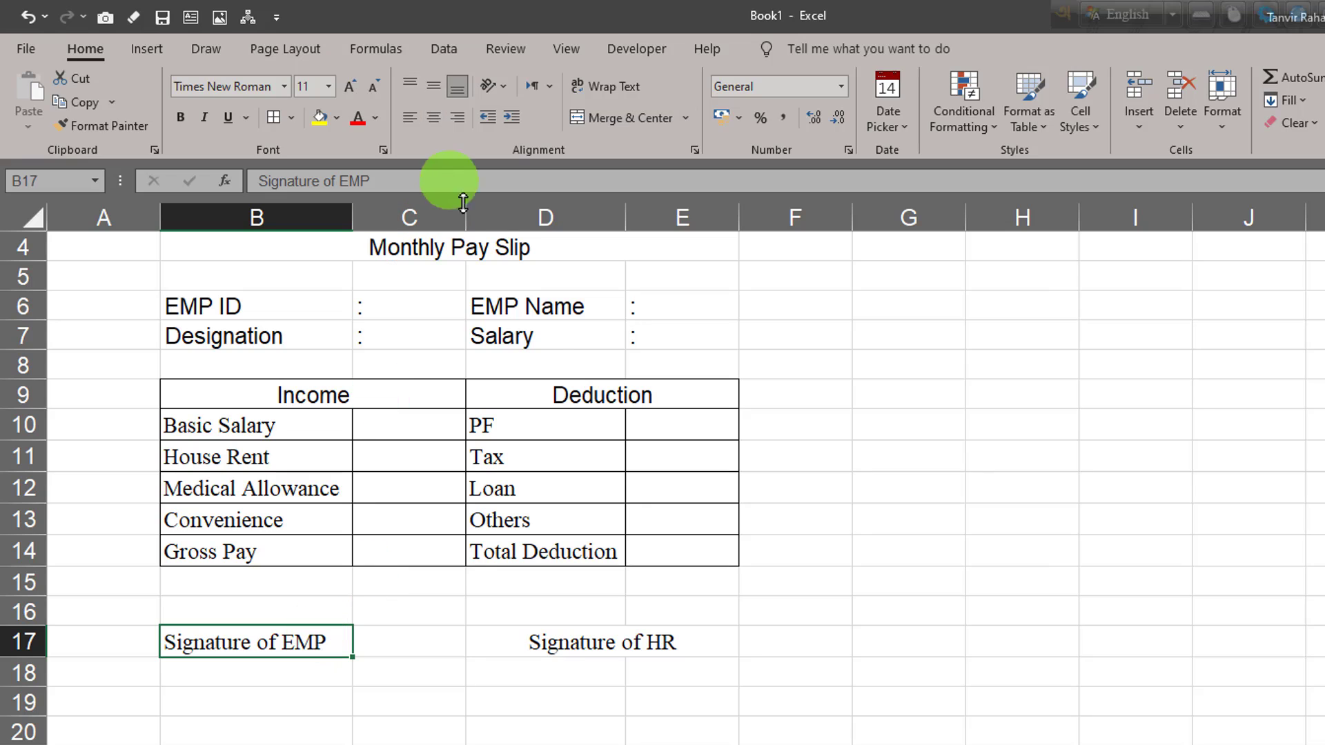
left_click(602, 691)
left_click(592, 641)
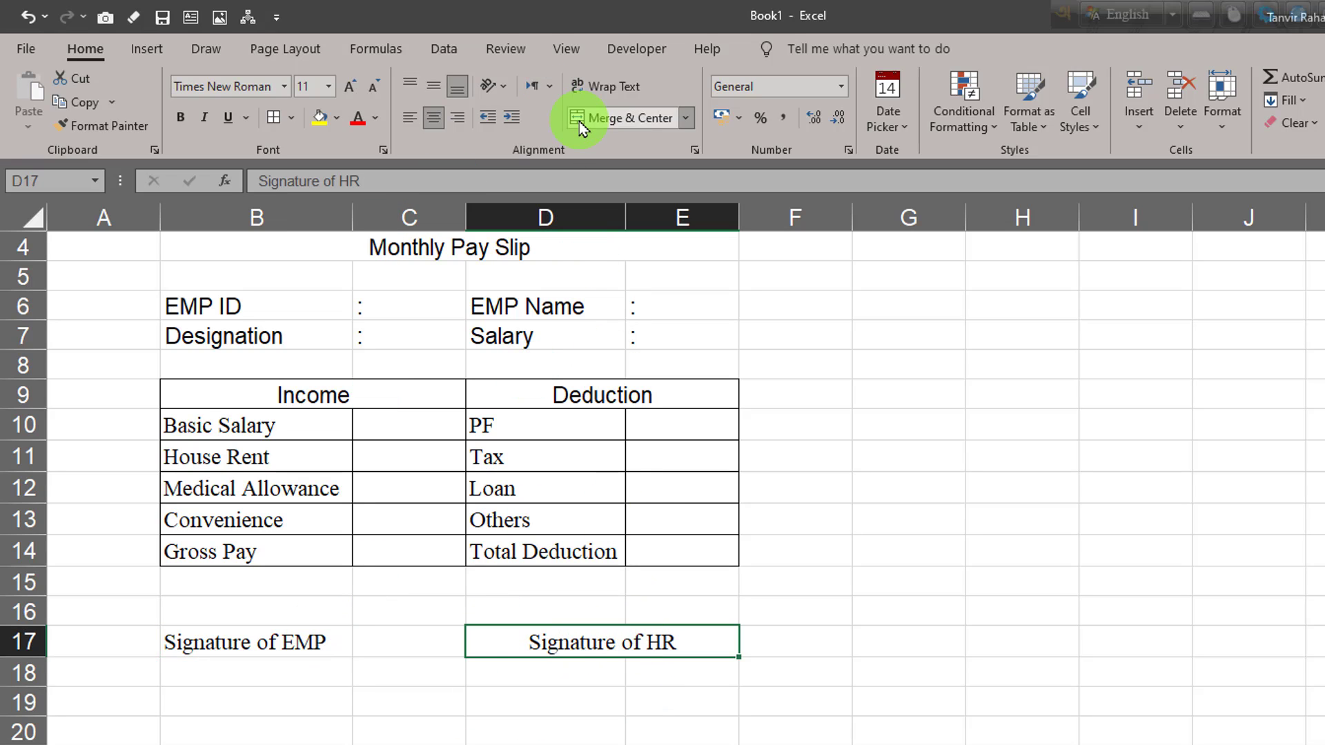
left_click(579, 118)
Step: Move the HR signature label from D17 to E17
left_click(570, 641)
key("ctrl+c")
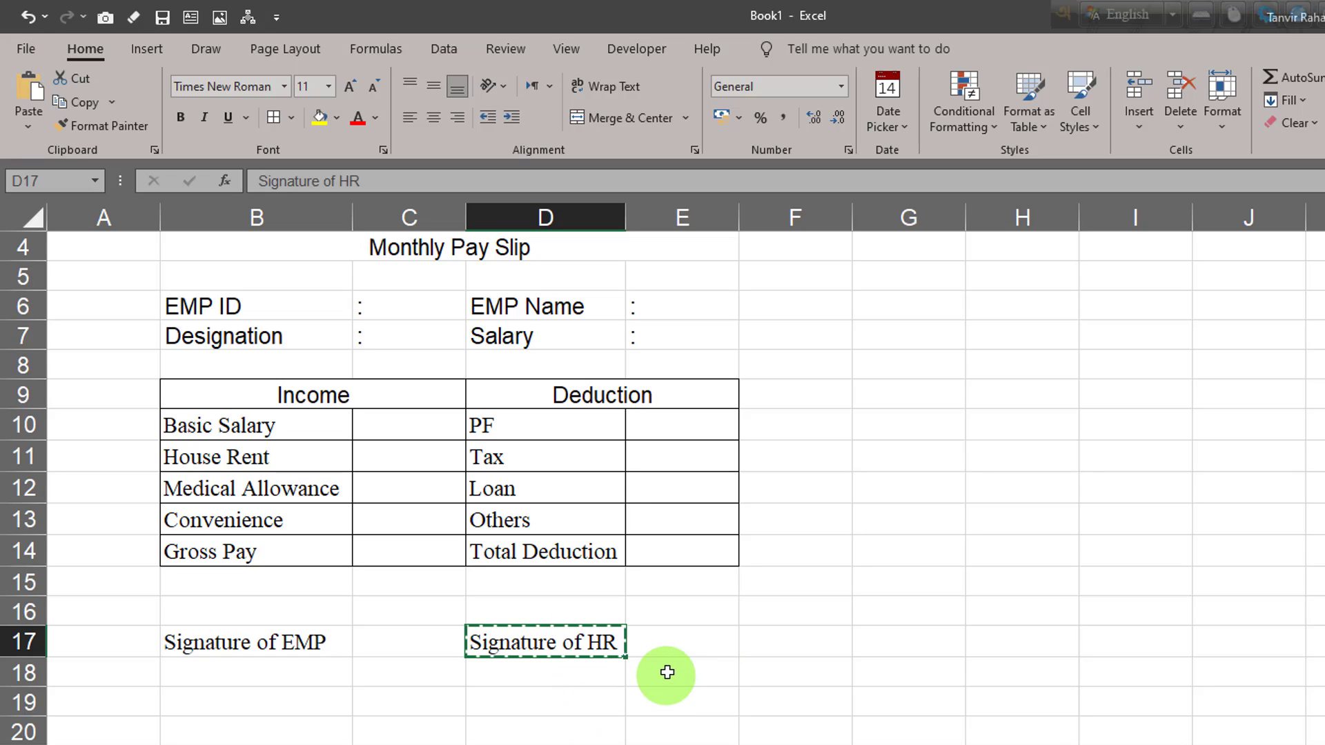
left_click(664, 649)
key("ctrl+v")
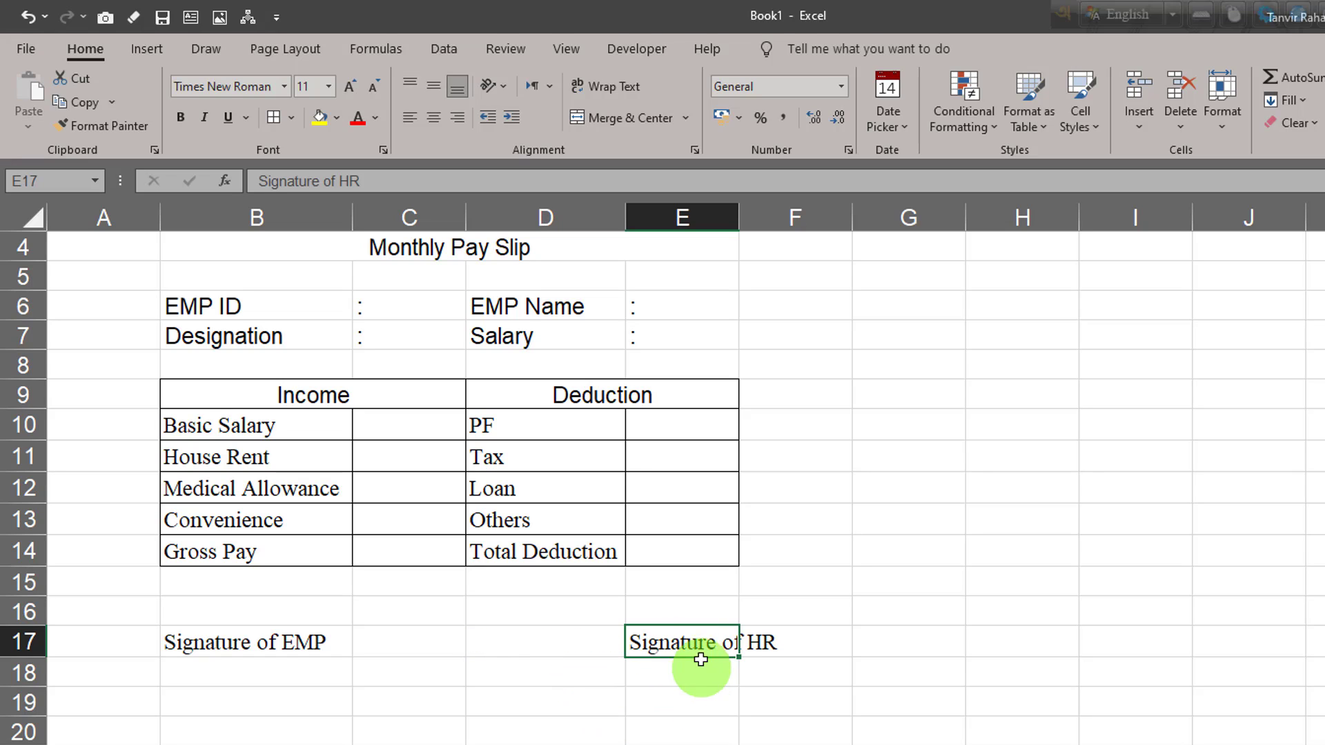
Step: Widen column E to about twice its width and column C by about 60 percent
left_click_drag(741, 213, 840, 211)
left_click(672, 369)
left_click(683, 303)
left_click(777, 340)
left_click(435, 304)
left_click_drag(466, 214, 537, 221)
left_click(435, 327)
left_click(472, 324)
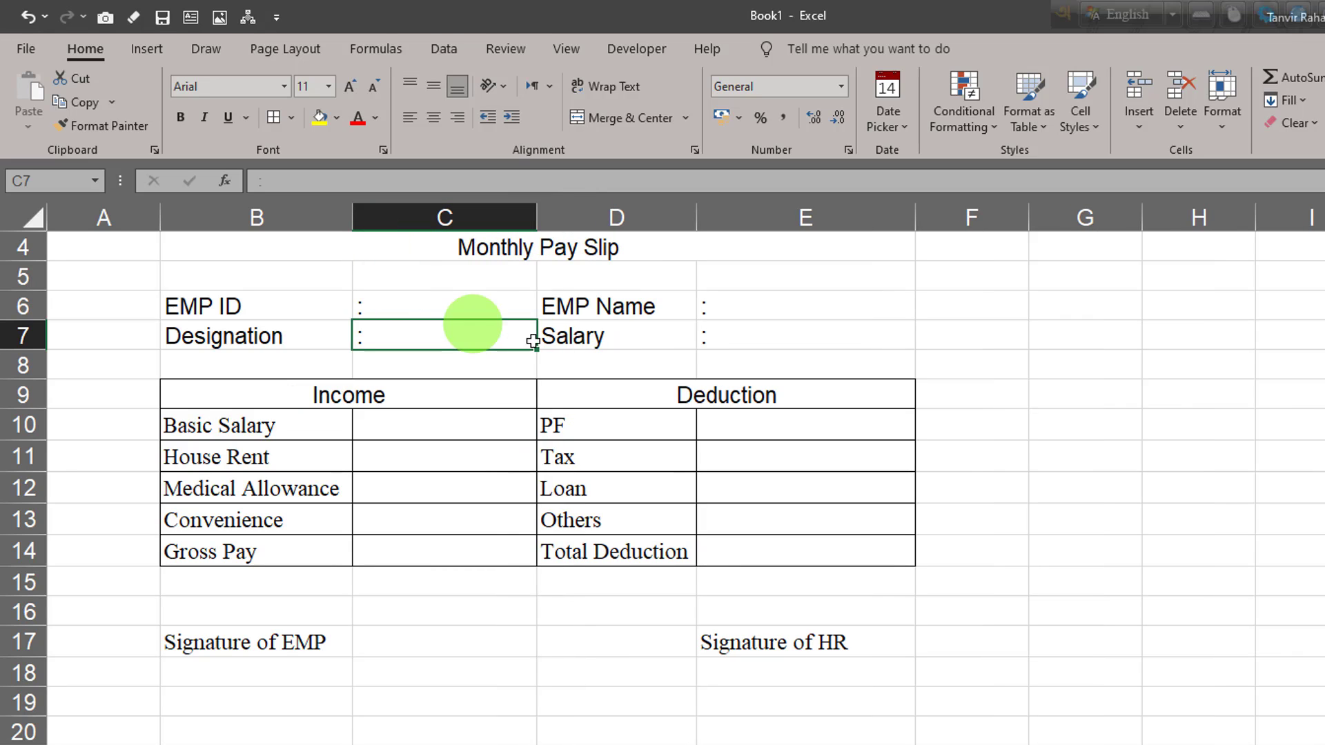
left_click(579, 328)
scroll(565, 392, "up", 1)
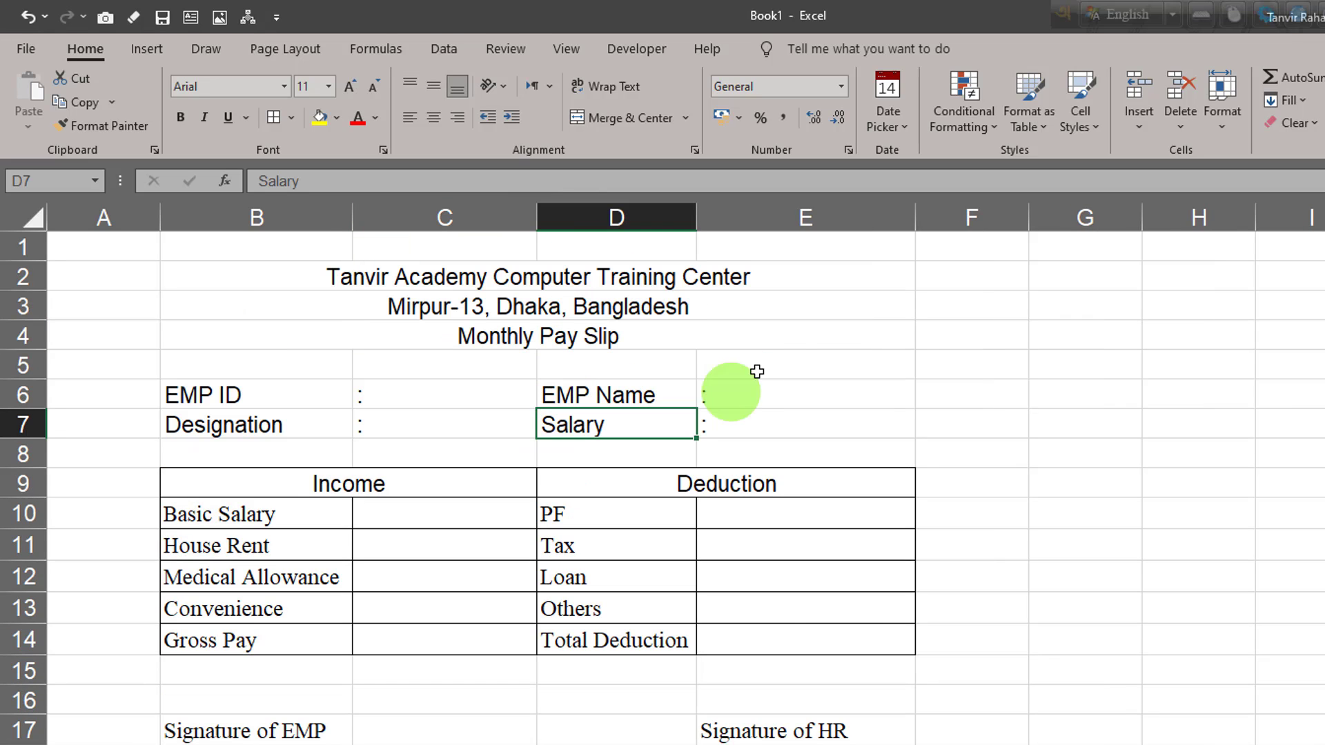
left_click(710, 417)
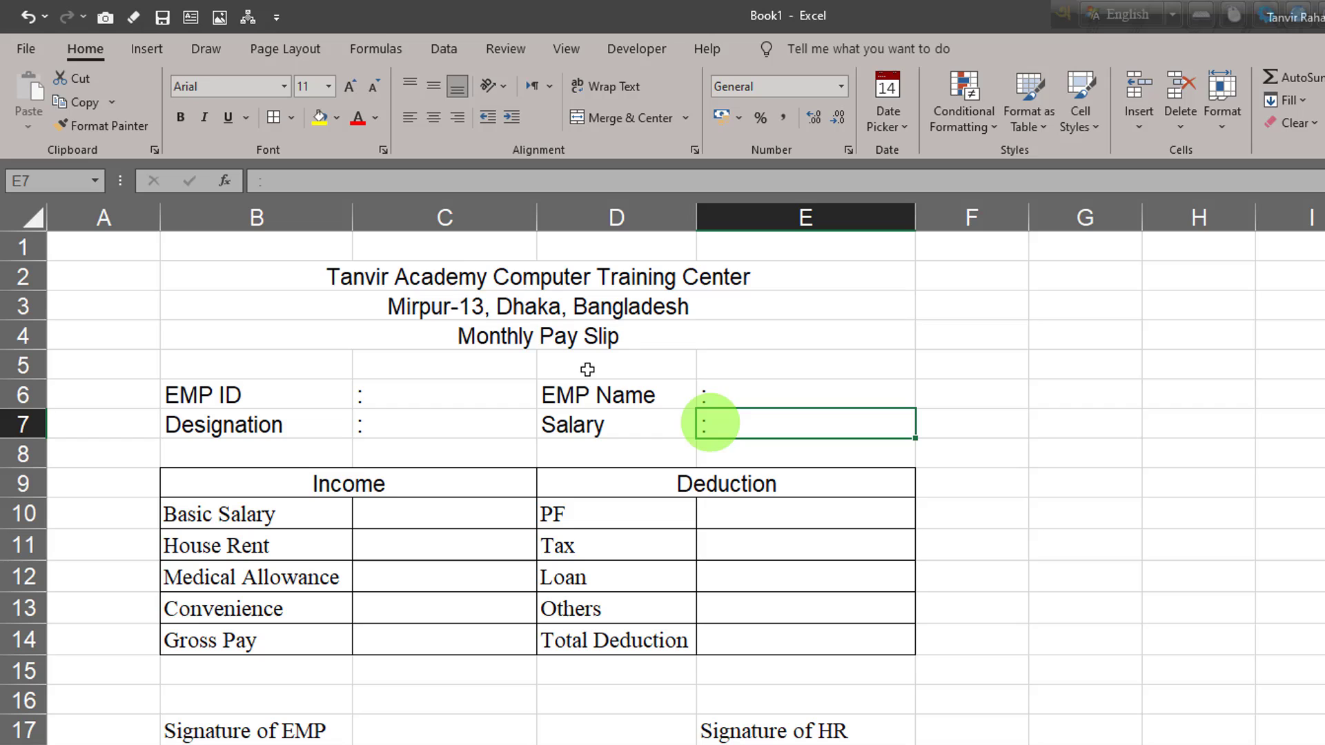
Step: Make the "Tanvir Academy Computer Training Center" title in row 2 bold and enlarge it to 16 pt
left_click(438, 278)
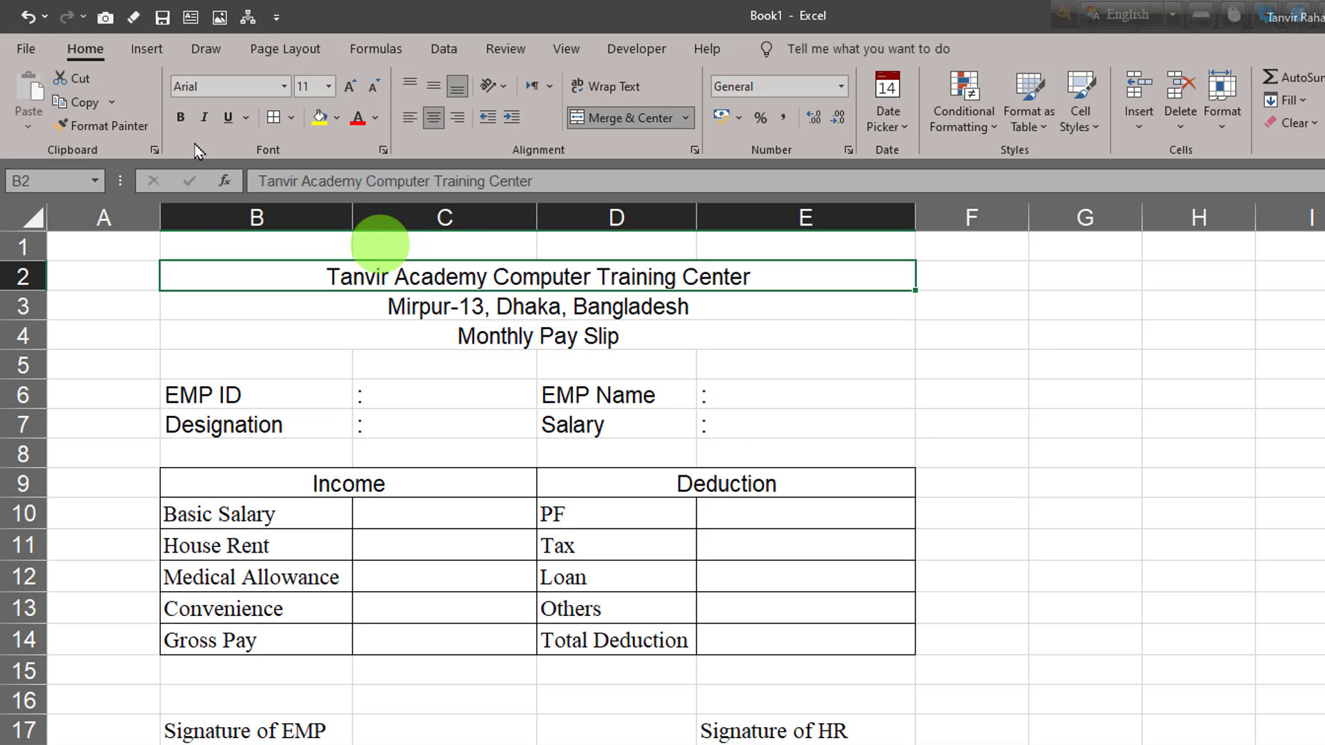
left_click(353, 88)
left_click(353, 87)
Step: Make the "Monthly Pay Slip" heading in row 4 bold and set its font size to 12 pt
left_click(599, 338)
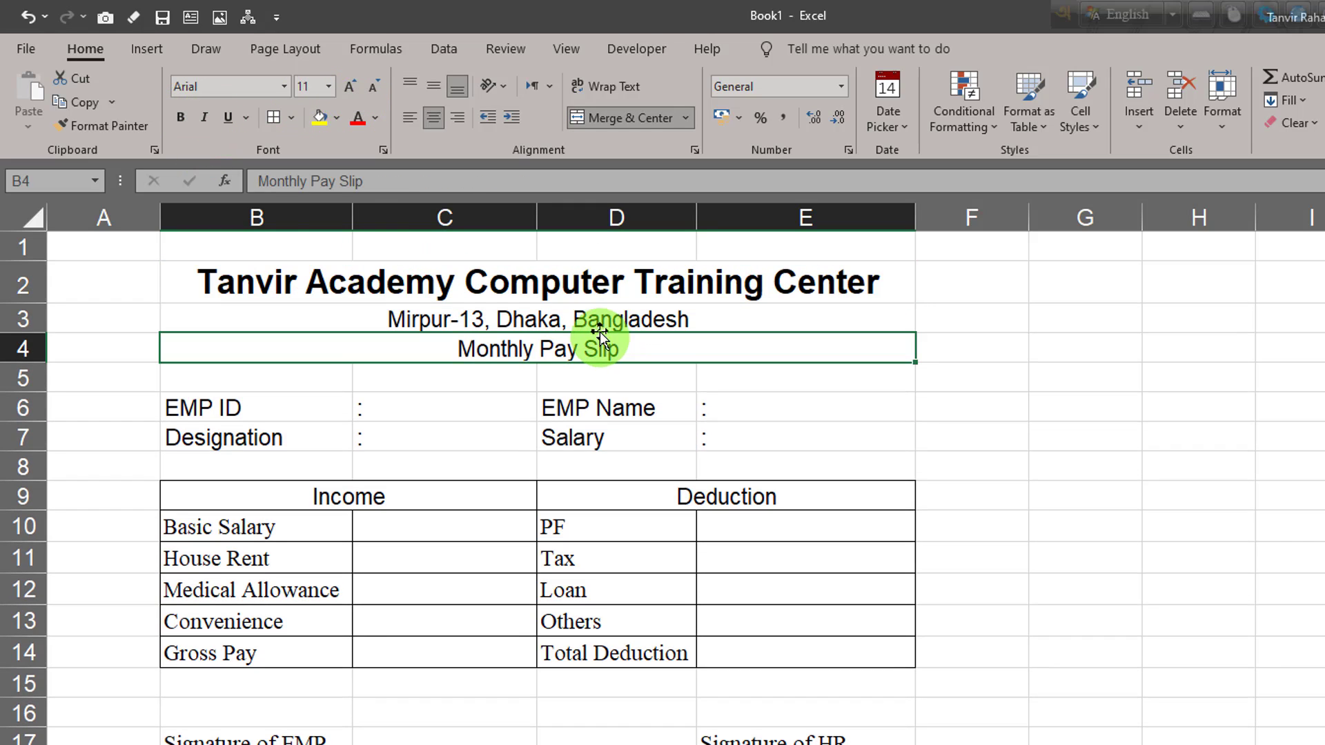
left_click(592, 320)
left_click(563, 349)
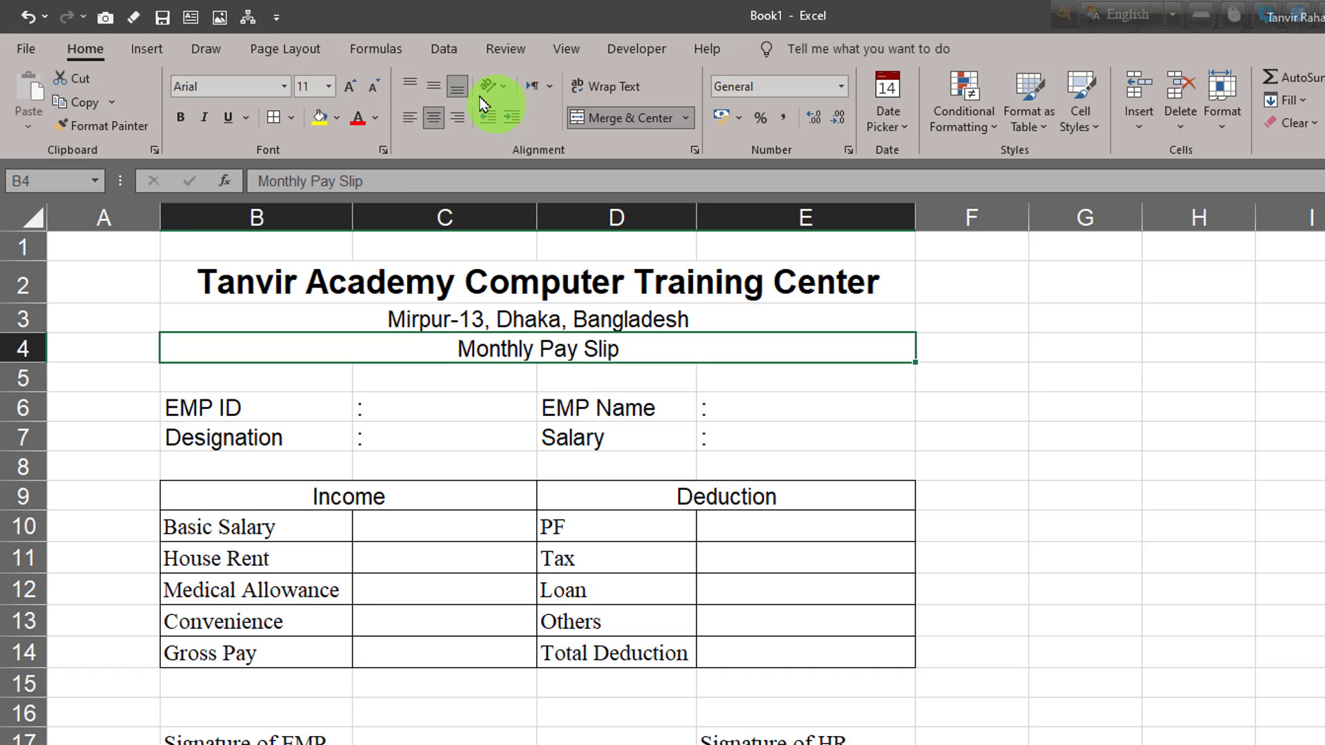
left_click(178, 123)
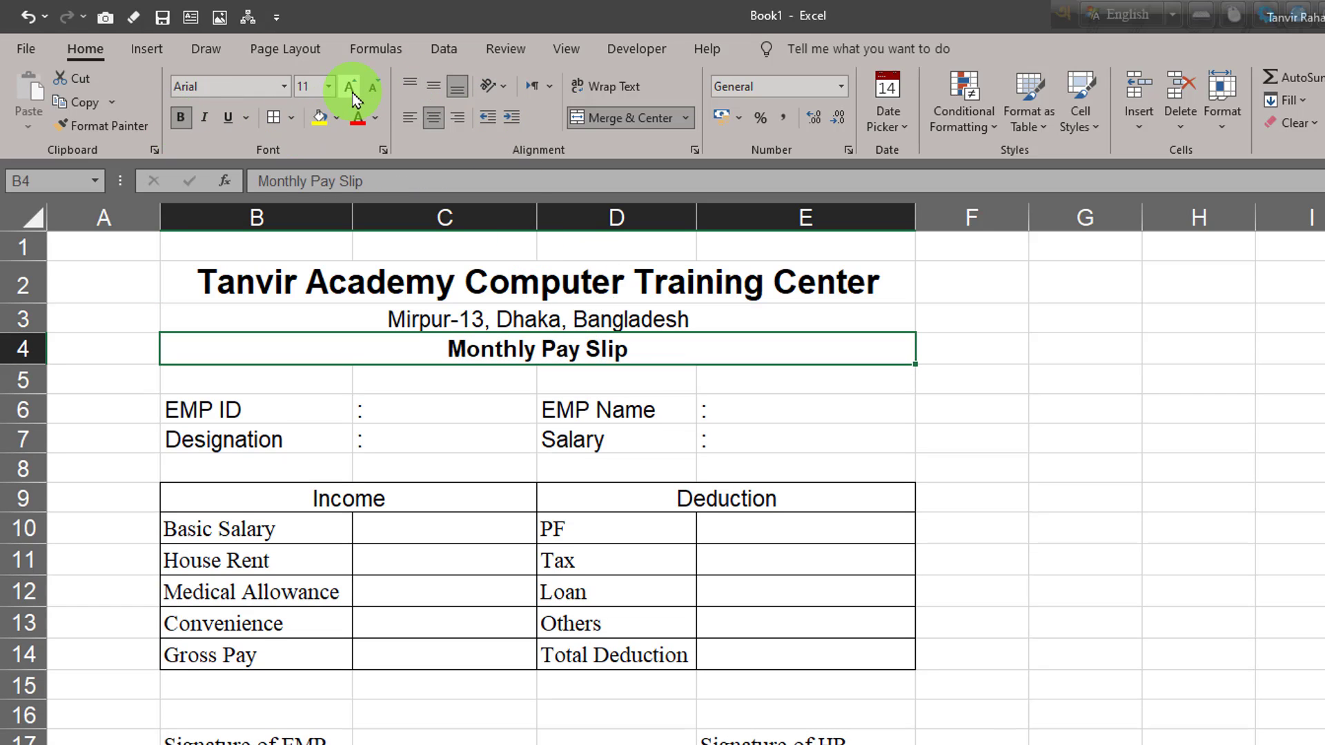
left_click(351, 88)
left_click(600, 319)
left_click_drag(583, 283, 573, 350)
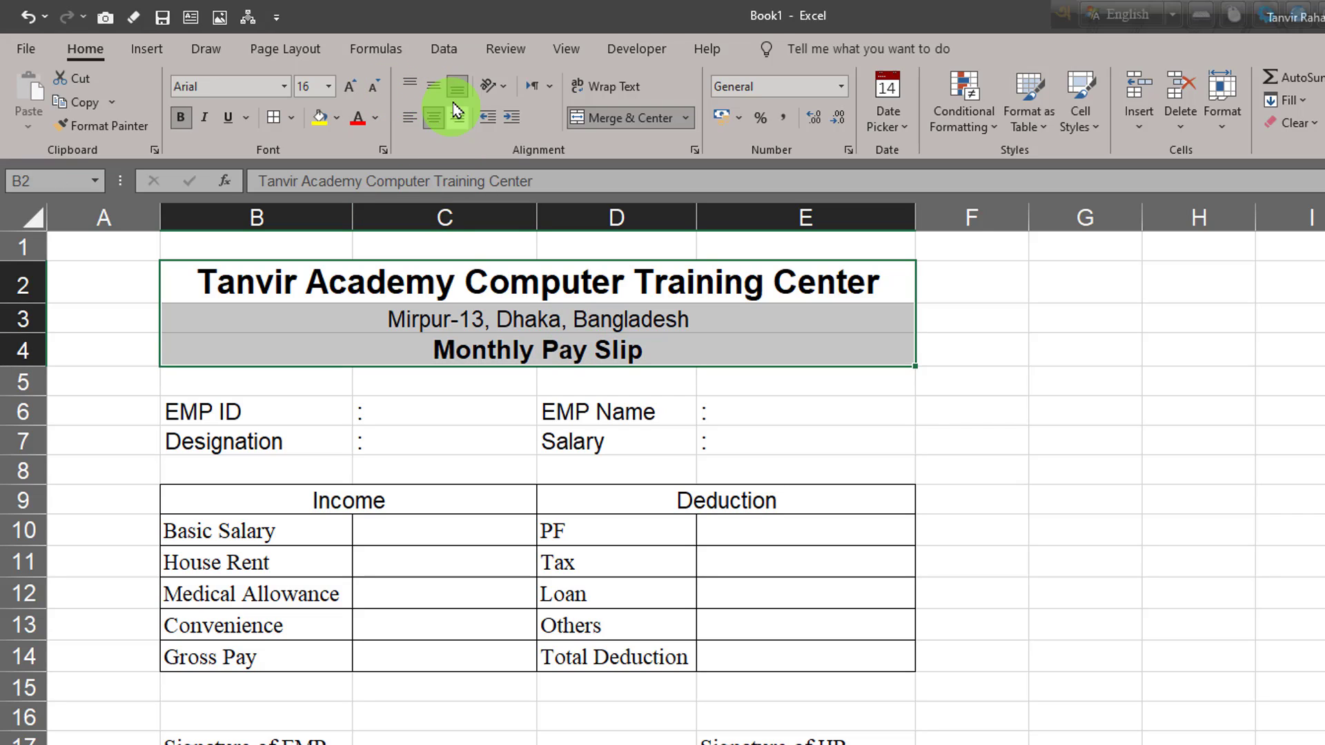
left_click(618, 352)
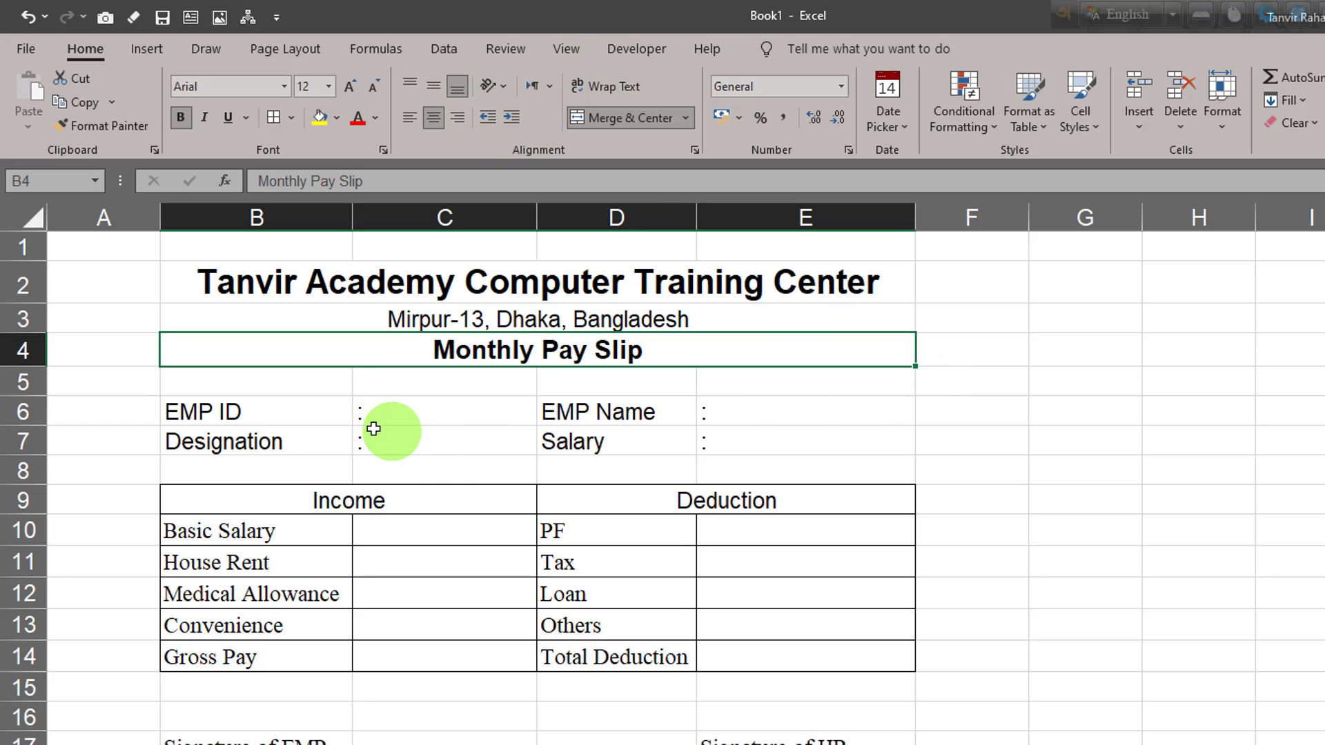
Step: Bold the employee detail labels EMP ID, Designation, EMP Name and Salary
left_click_drag(316, 414, 306, 440)
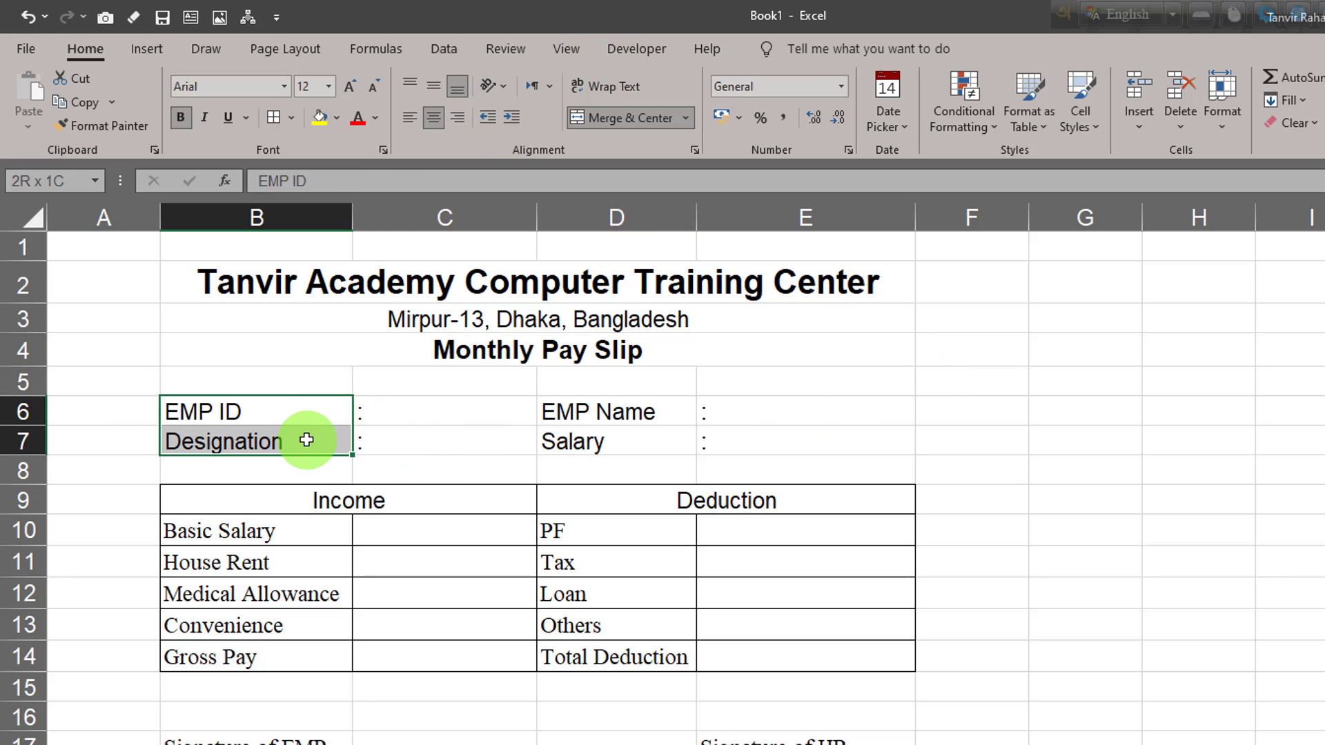
left_click(182, 119)
left_click_drag(651, 414, 621, 441)
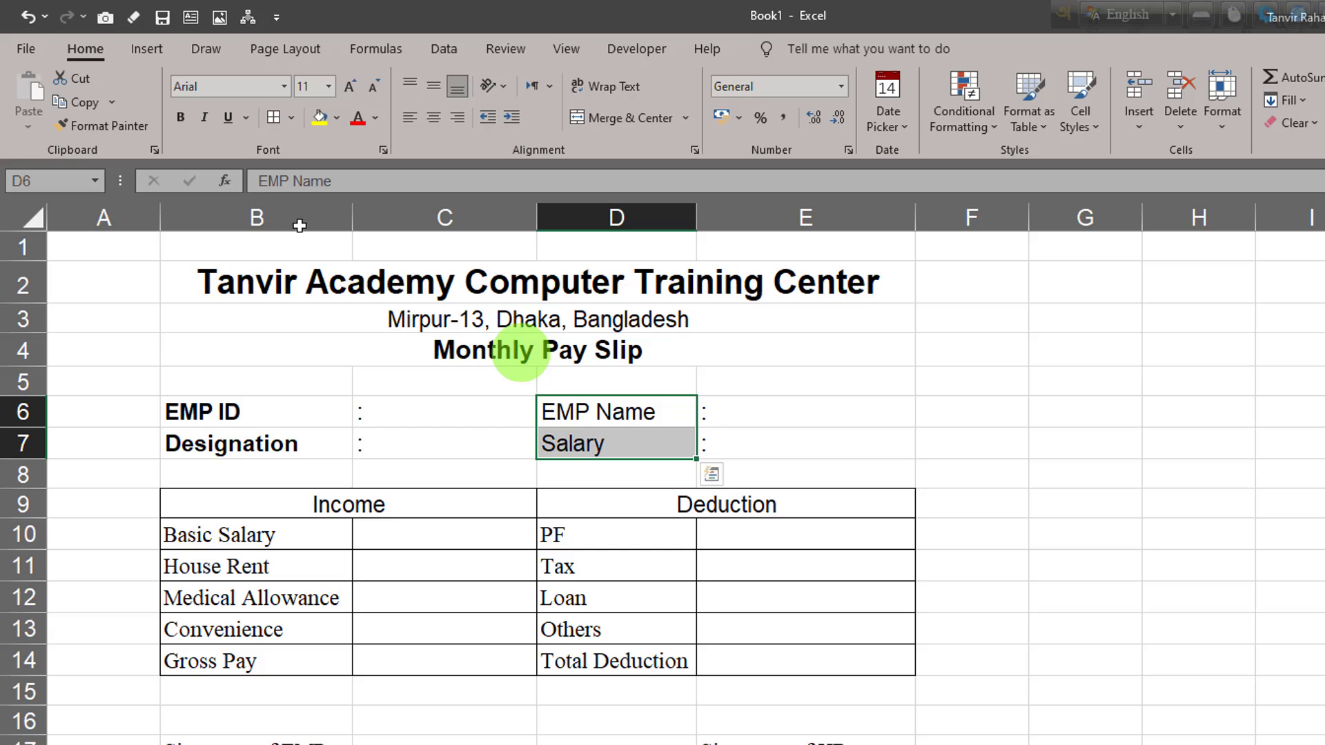
left_click(191, 126)
Step: Fill the Income and Deduction header cells in row 9 with standard light green and make their text bold
left_click_drag(386, 496, 734, 508)
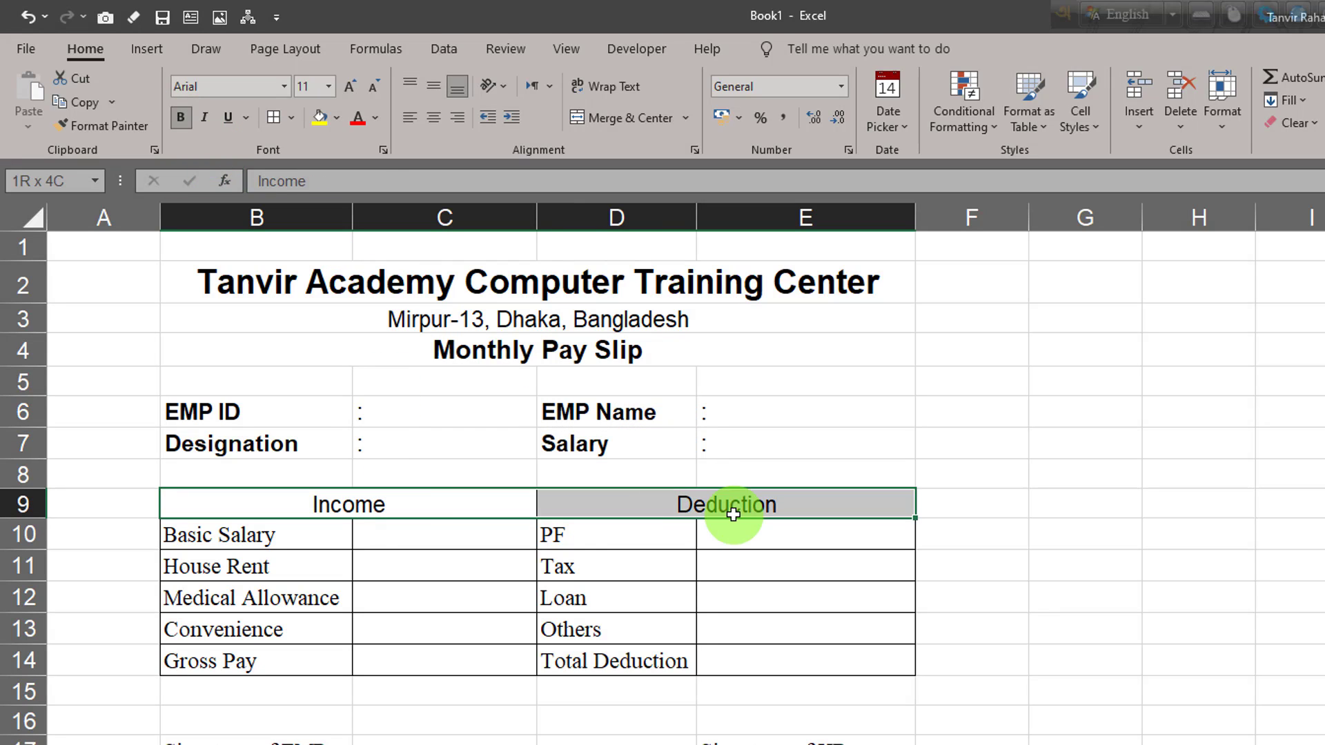
left_click(321, 126)
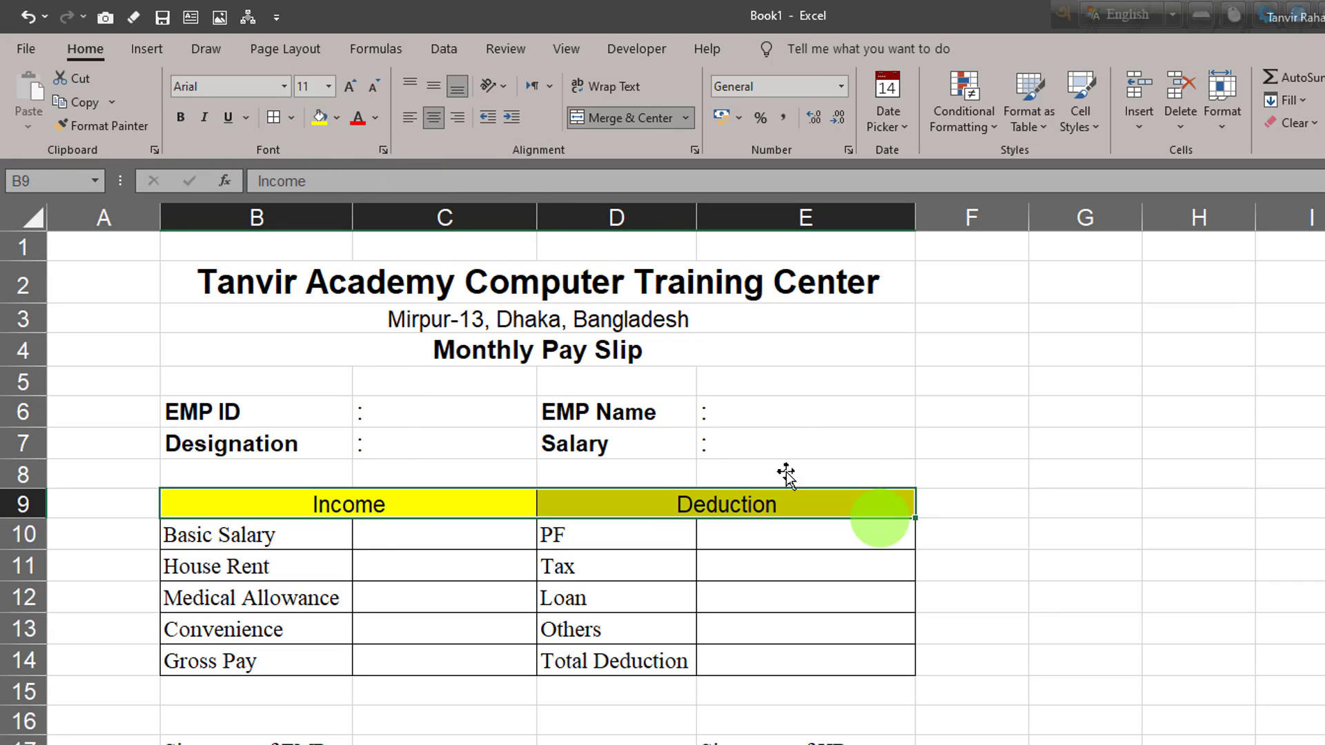
left_click(337, 119)
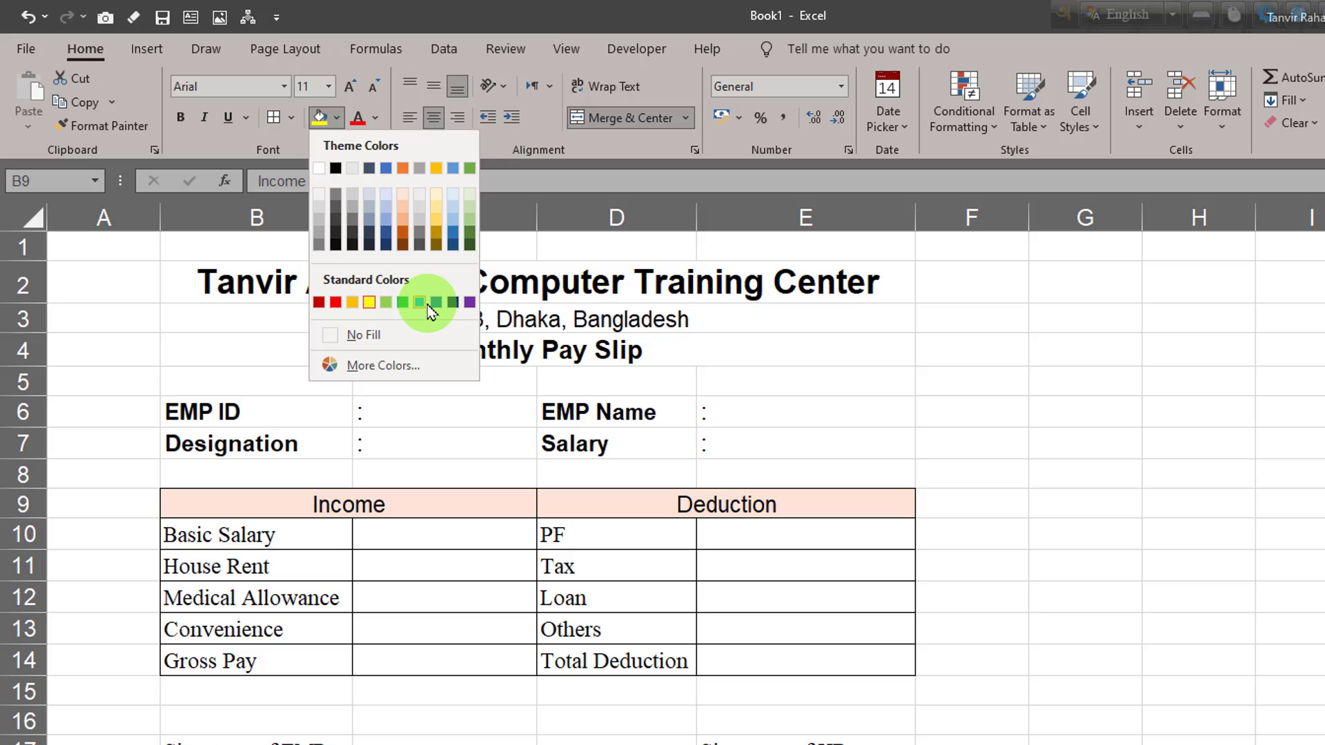
left_click(388, 304)
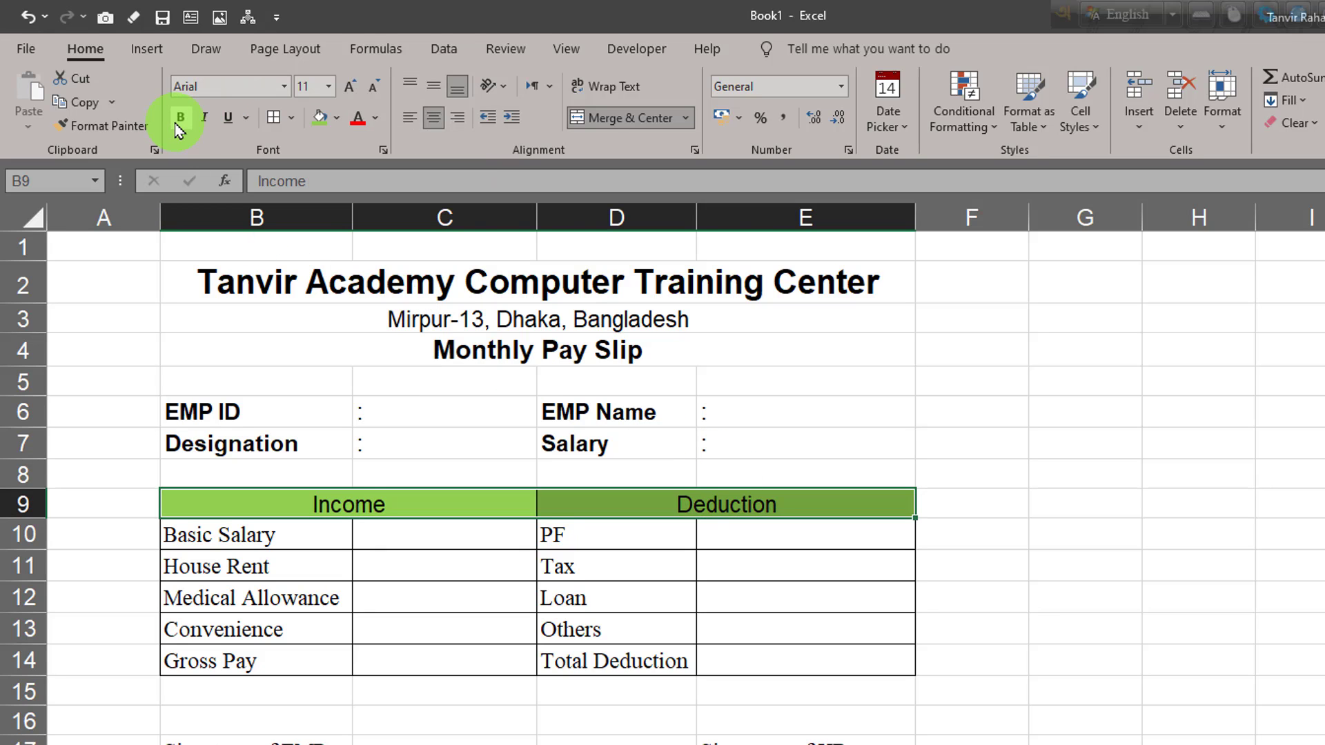
left_click(179, 123)
left_click(1111, 593)
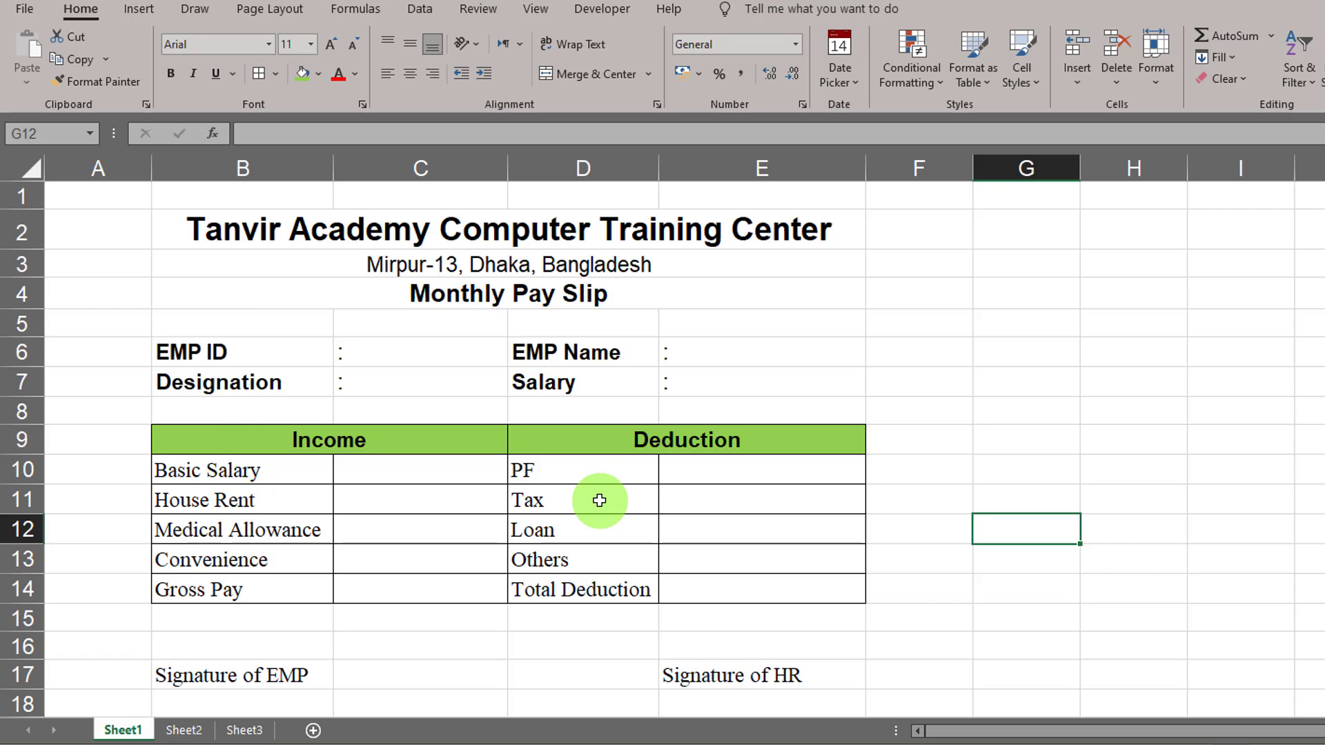
Step: Add a top border to cell B17 as the signature line above "Signature of EMP"
left_click(311, 692)
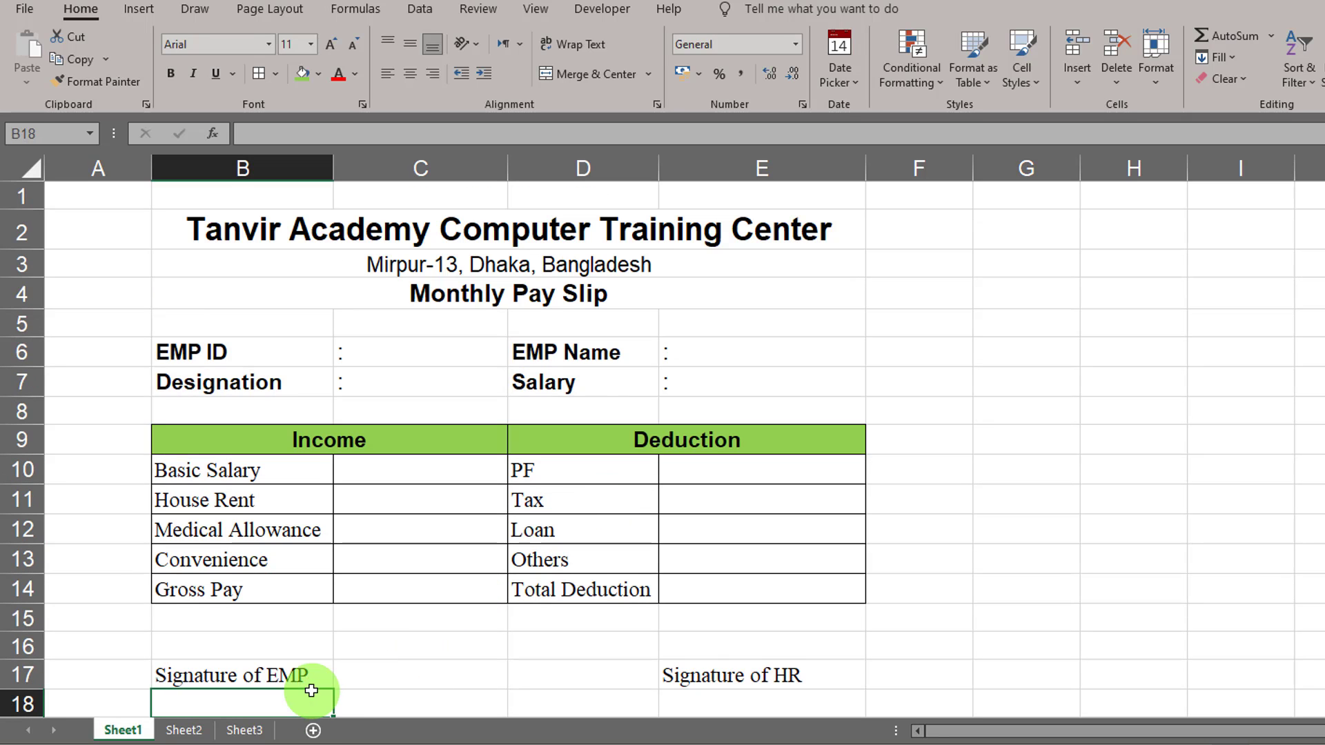
left_click(311, 676)
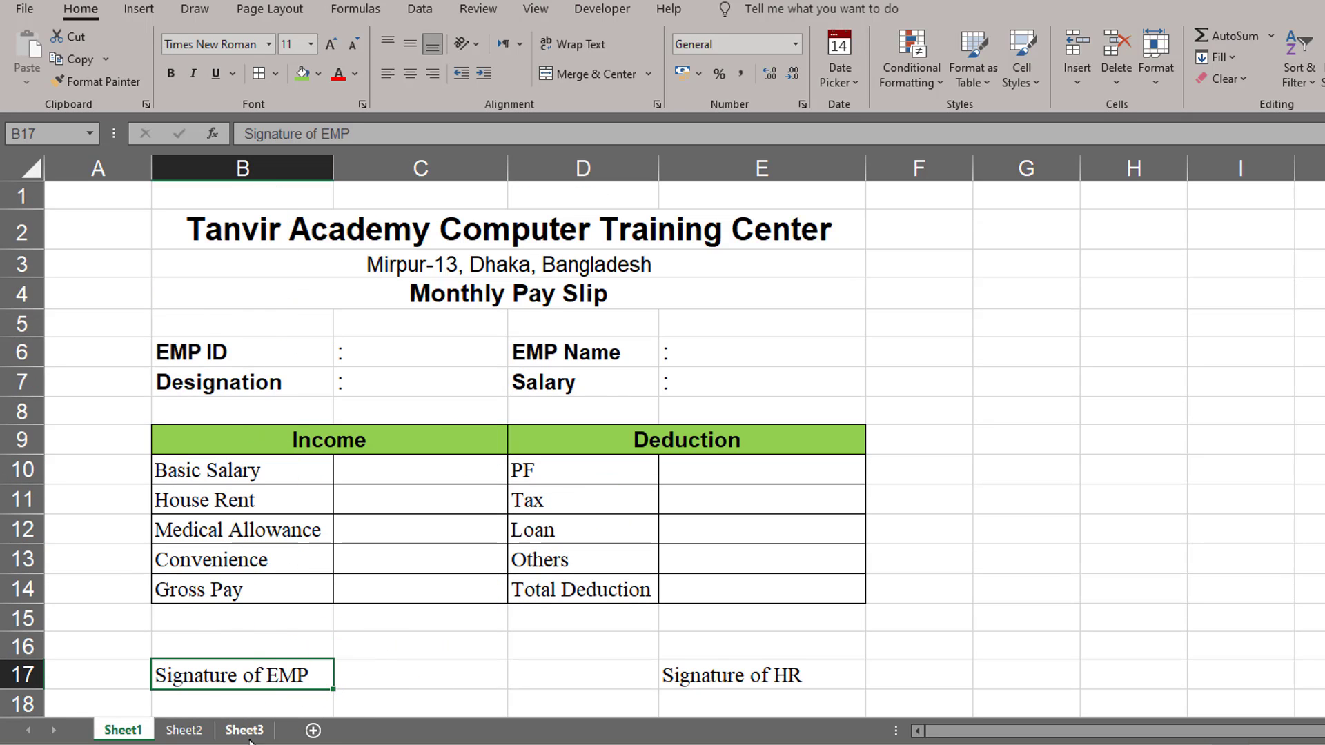
left_click(278, 74)
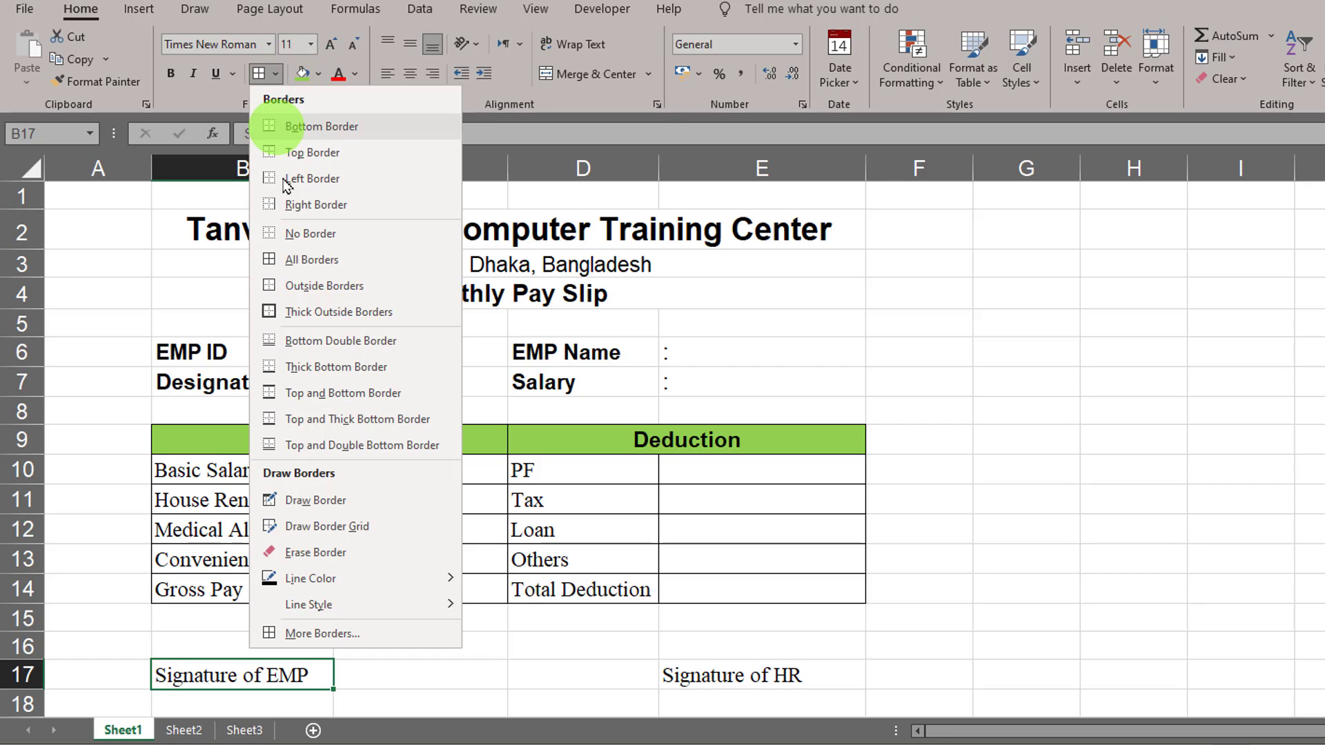
left_click(309, 153)
scroll(925, 525, "down", 1)
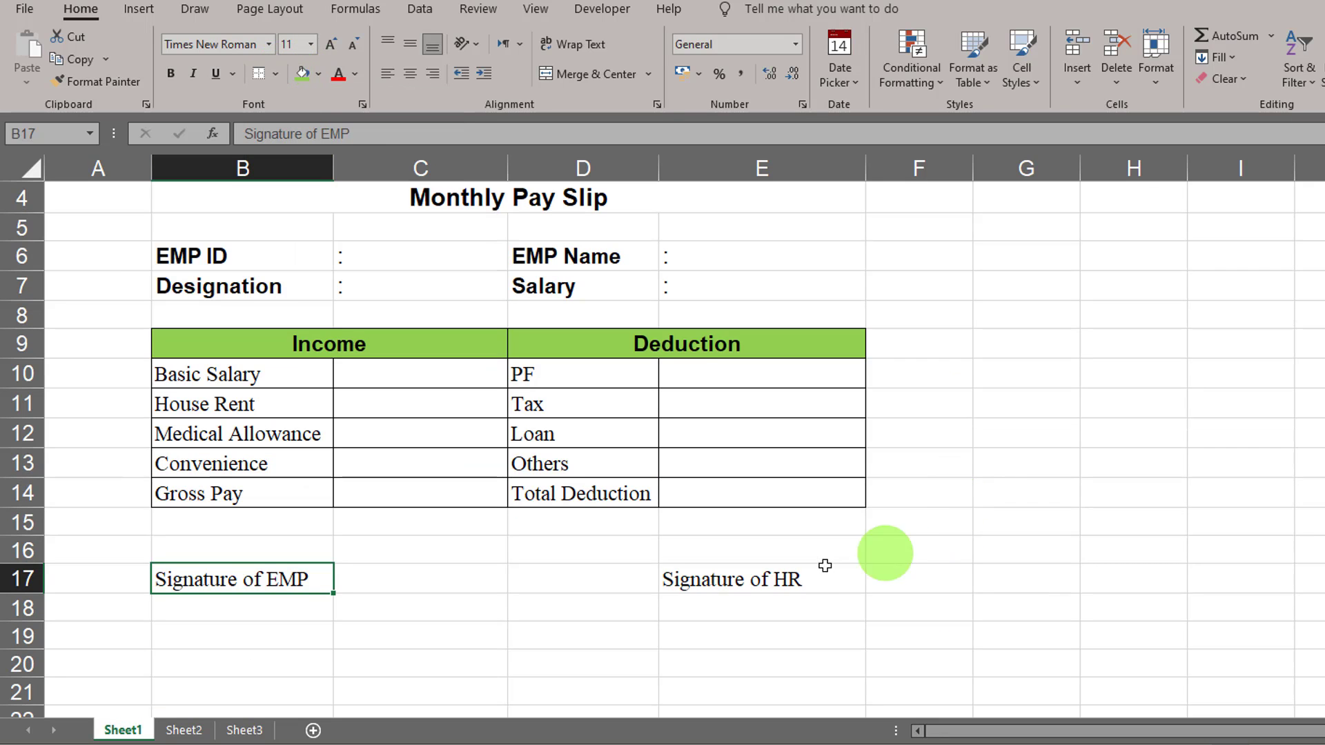
Step: Add a top border to the "Signature of HR" cell E17 and center both signature labels in their cells
left_click(805, 570)
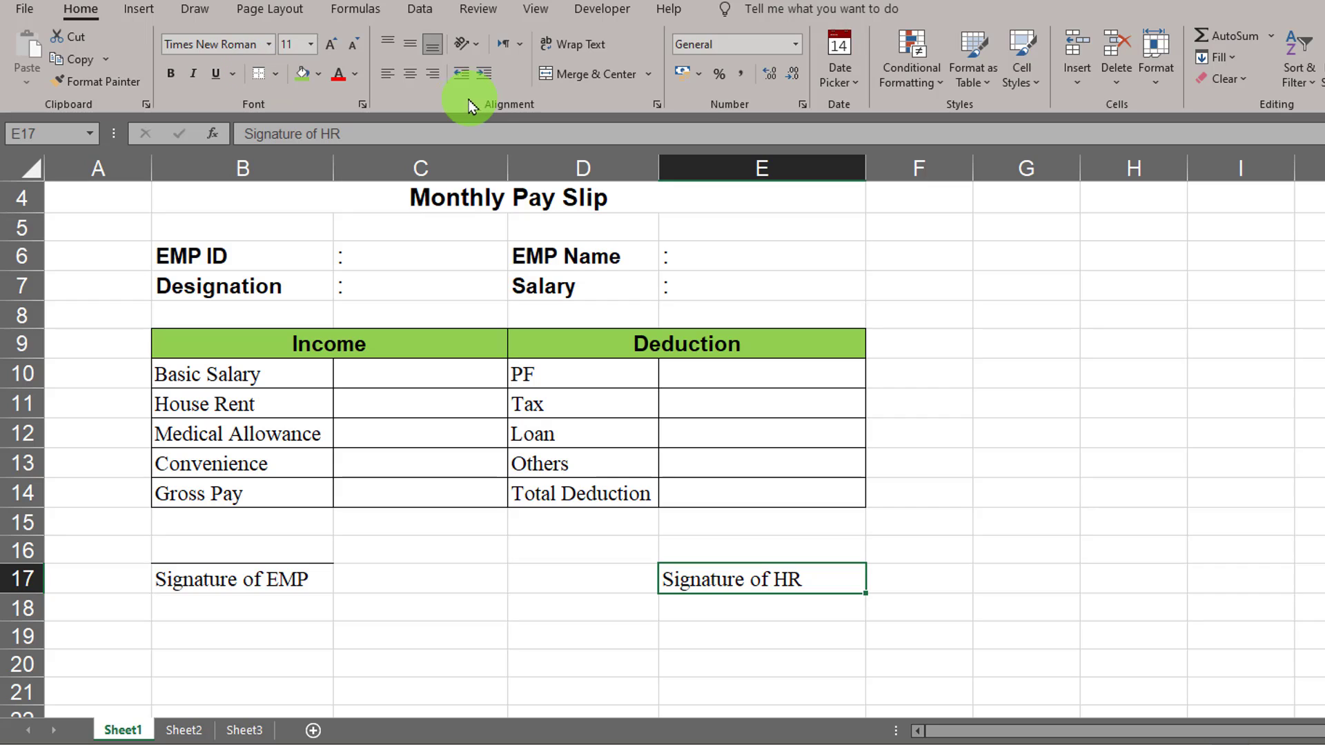
left_click(407, 78)
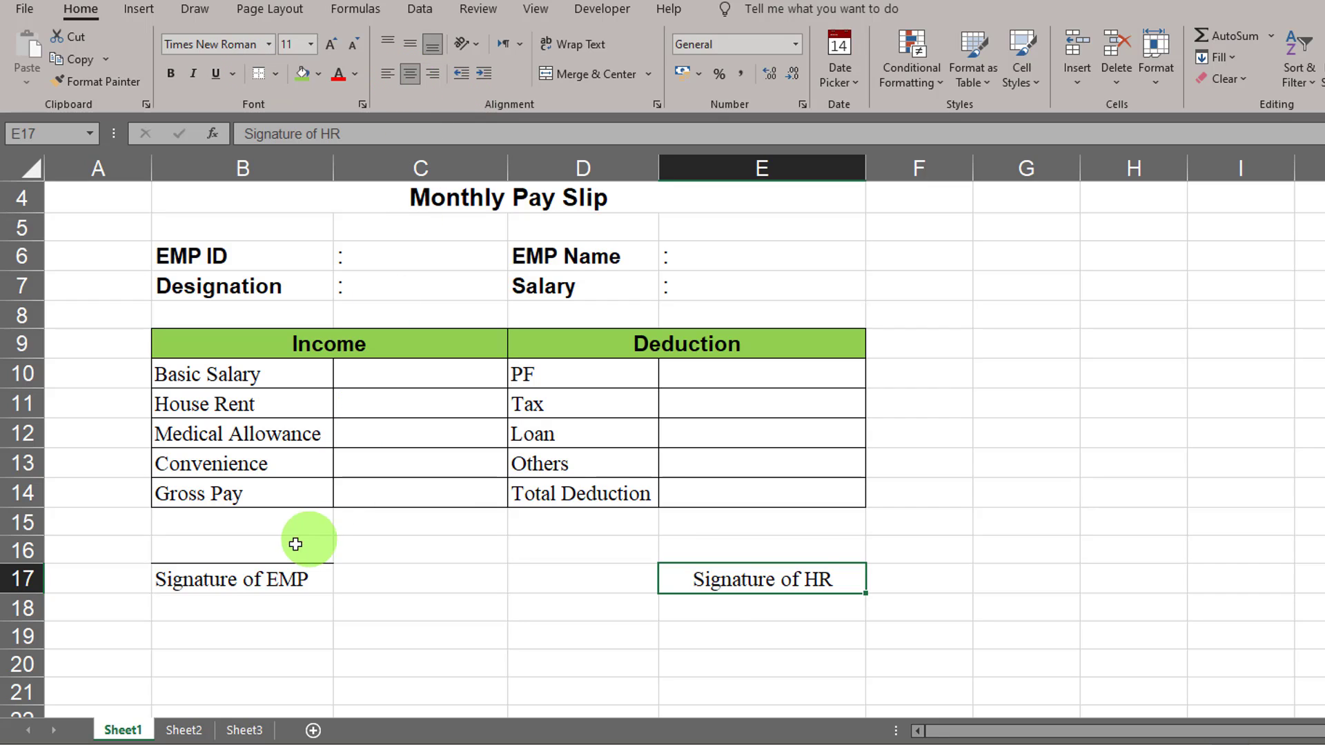
left_click(273, 572)
left_click(411, 72)
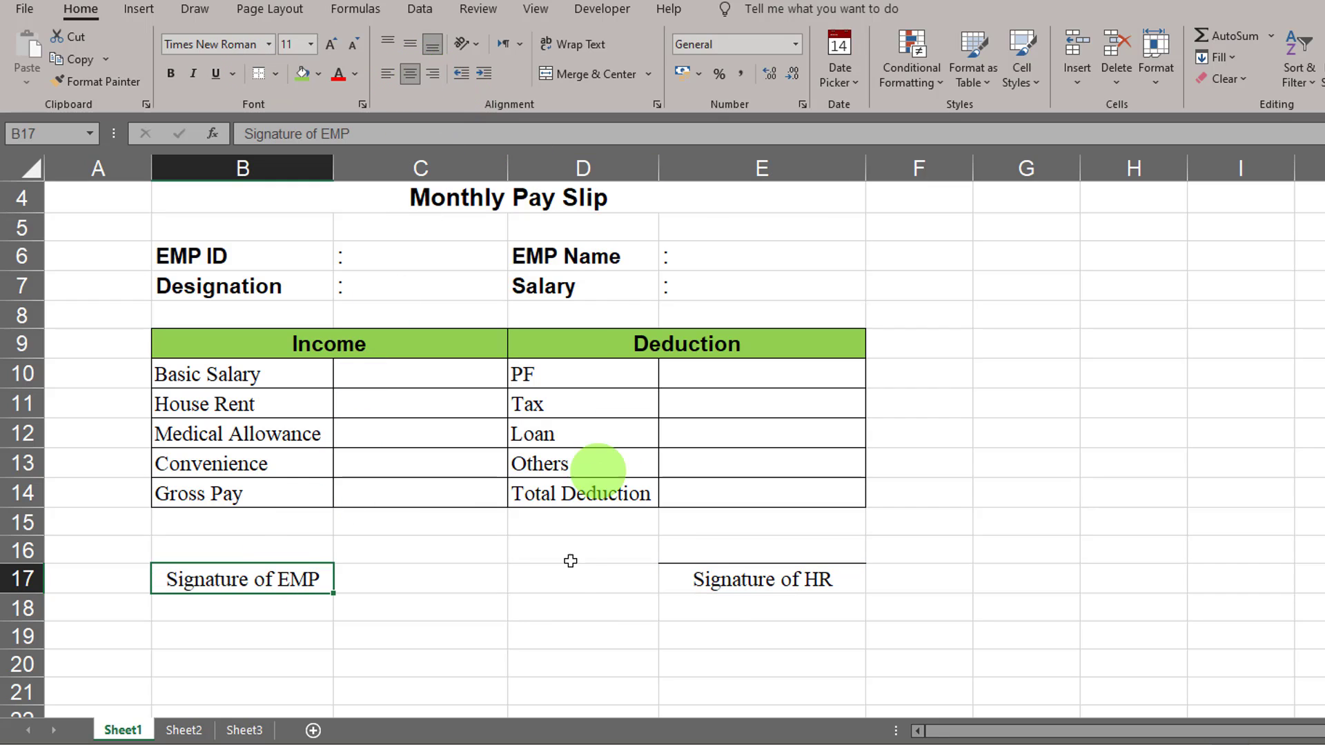
left_click(552, 606)
scroll(955, 465, "up", 1)
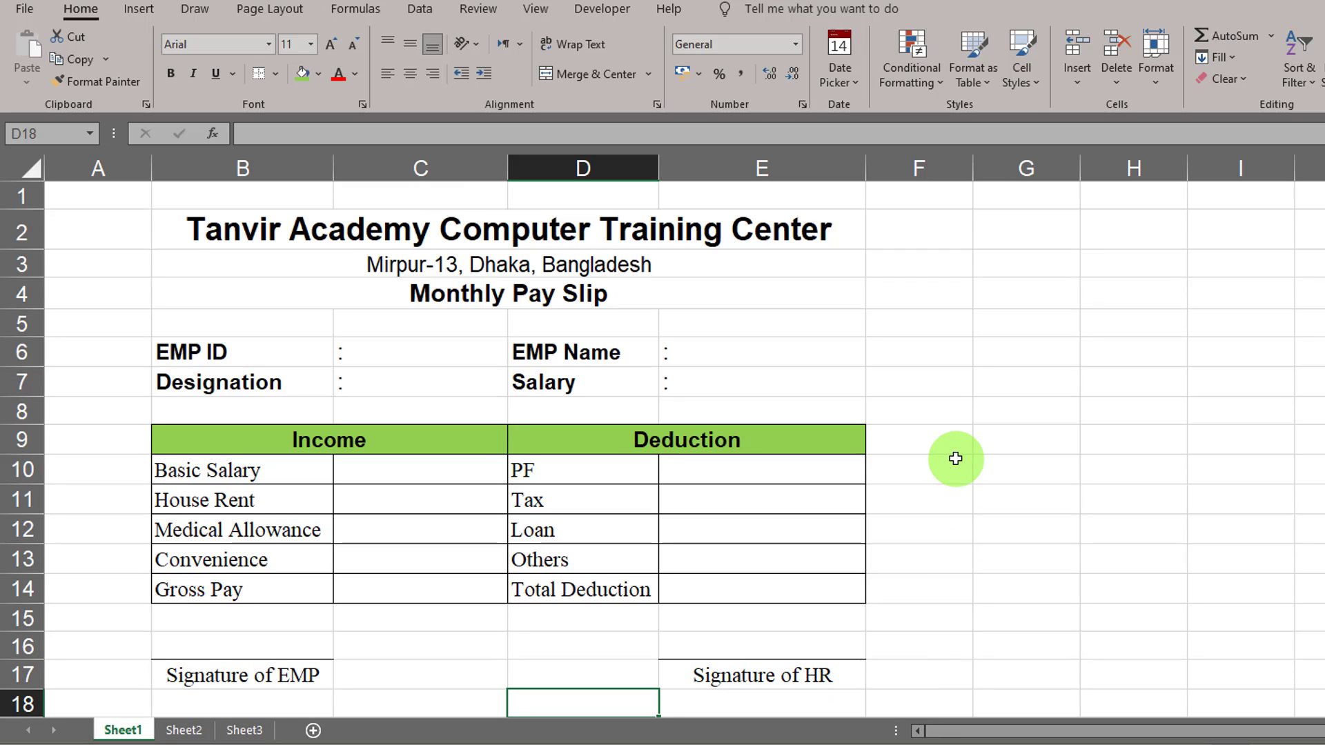
Step: Check the pay slip's page layout in the print preview and return to the sheet
key("ctrl+p")
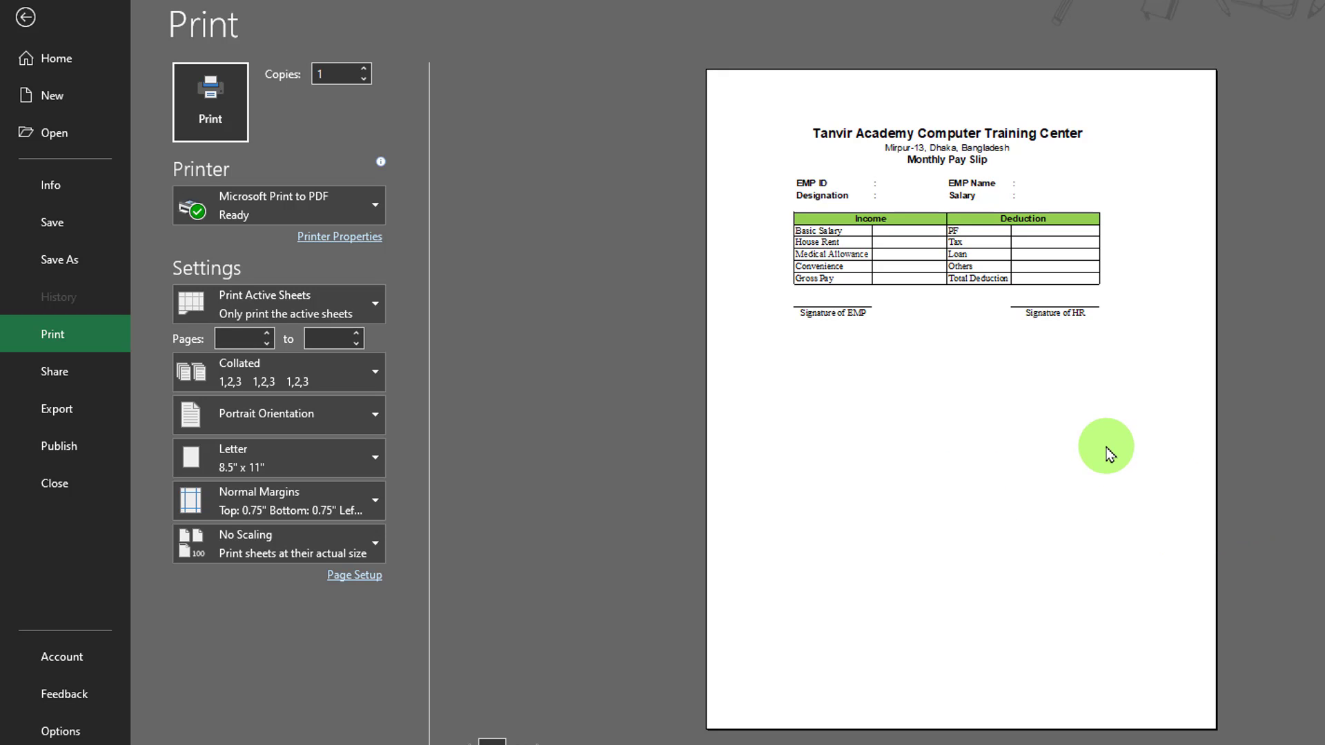
left_click(25, 17)
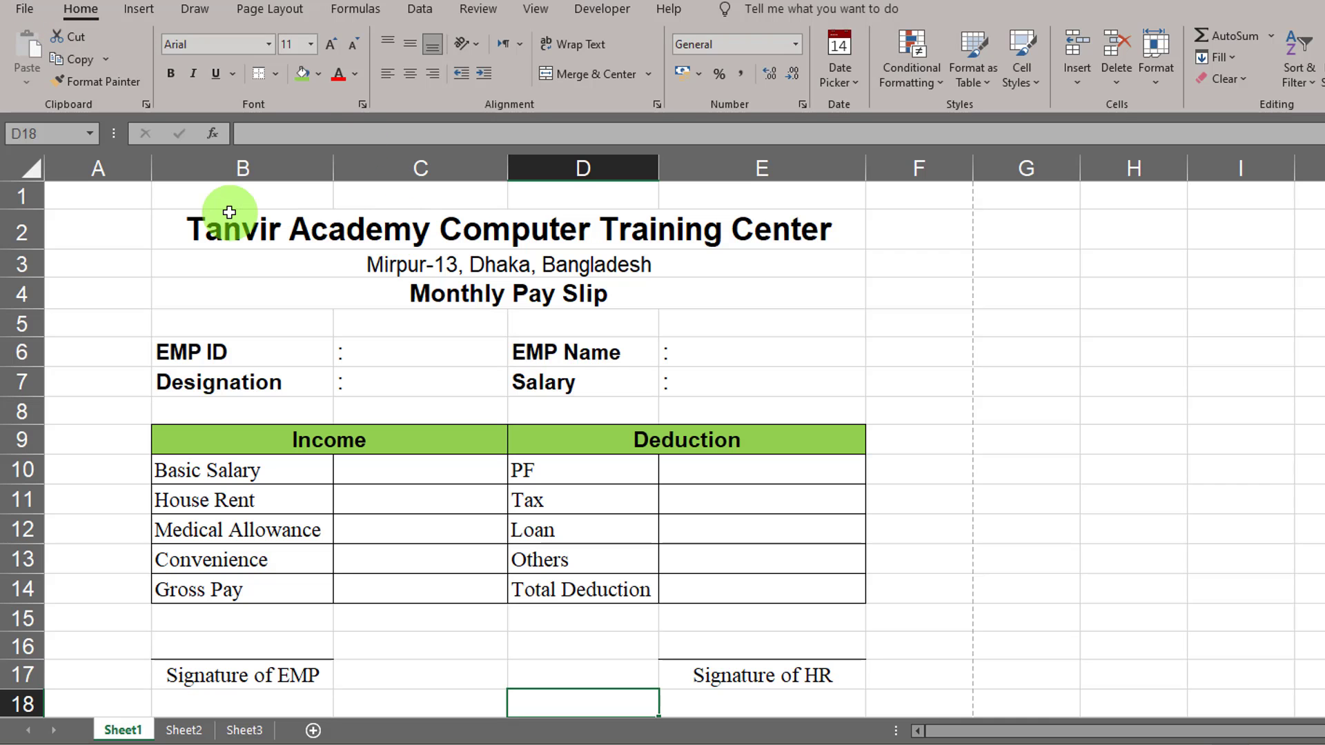
Step: Insert two blank rows at row 15 twice to add space between the table and the signature lines
key("Down")
key("Down")
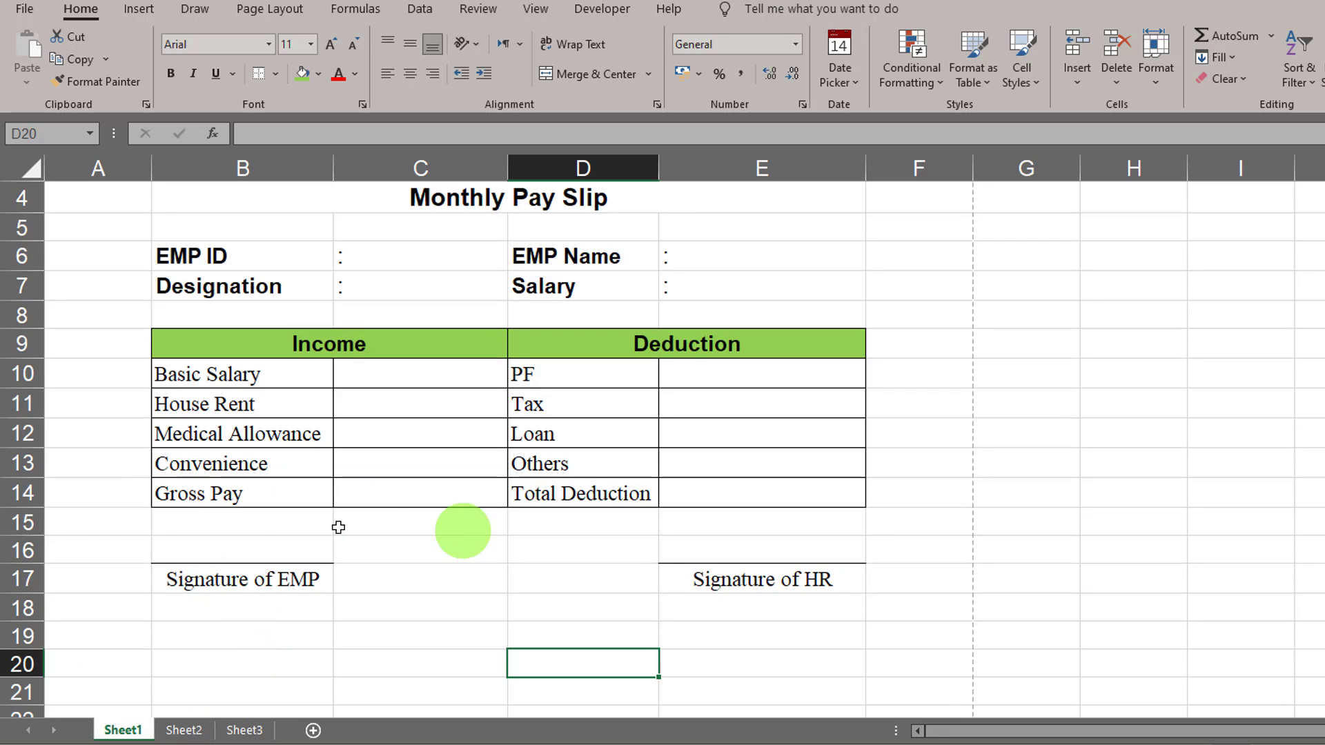
left_click_drag(22, 522, 24, 548)
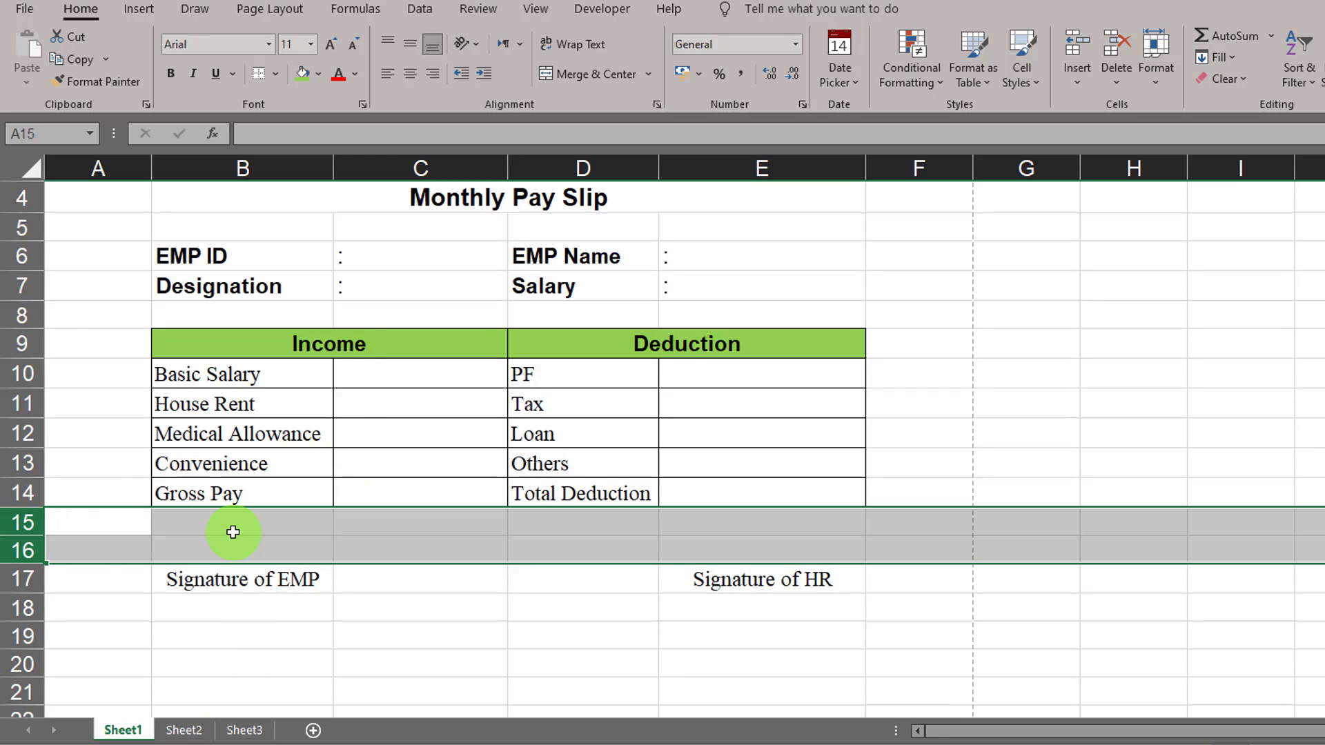
right_click(233, 532)
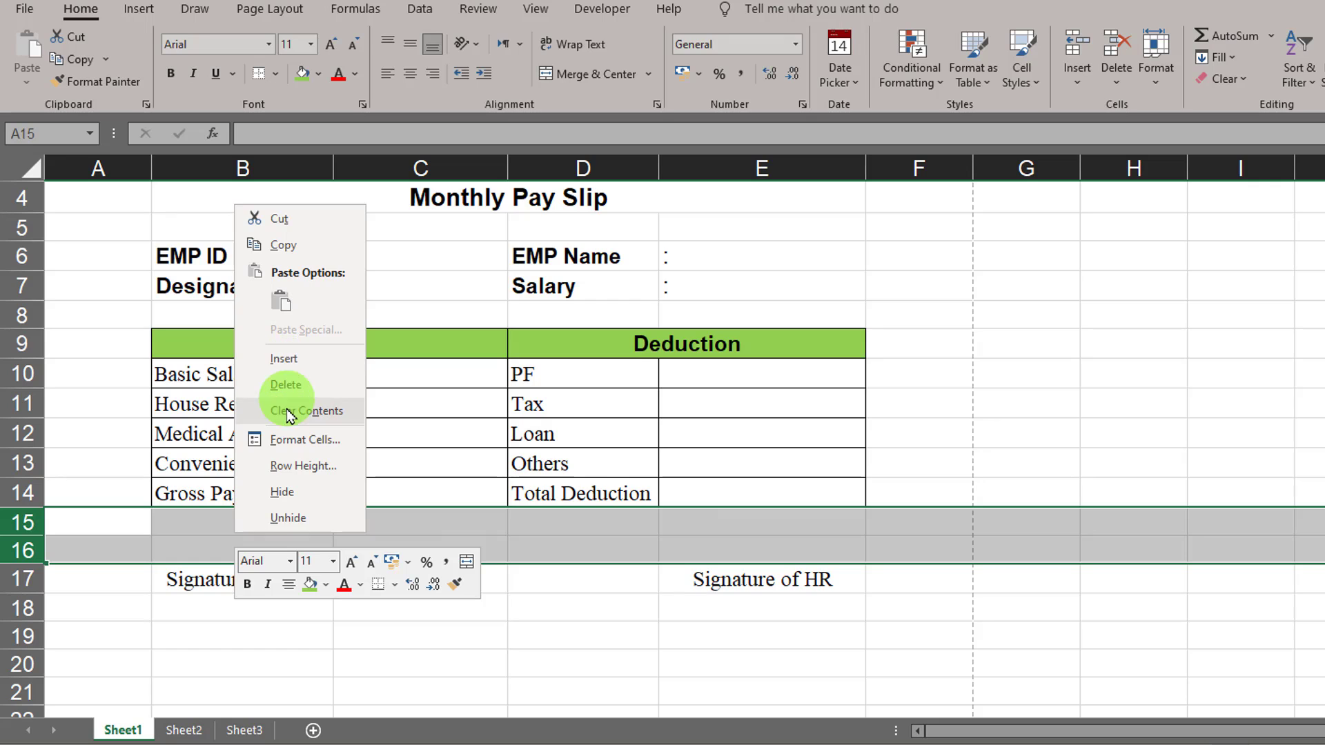
left_click(292, 366)
right_click(238, 528)
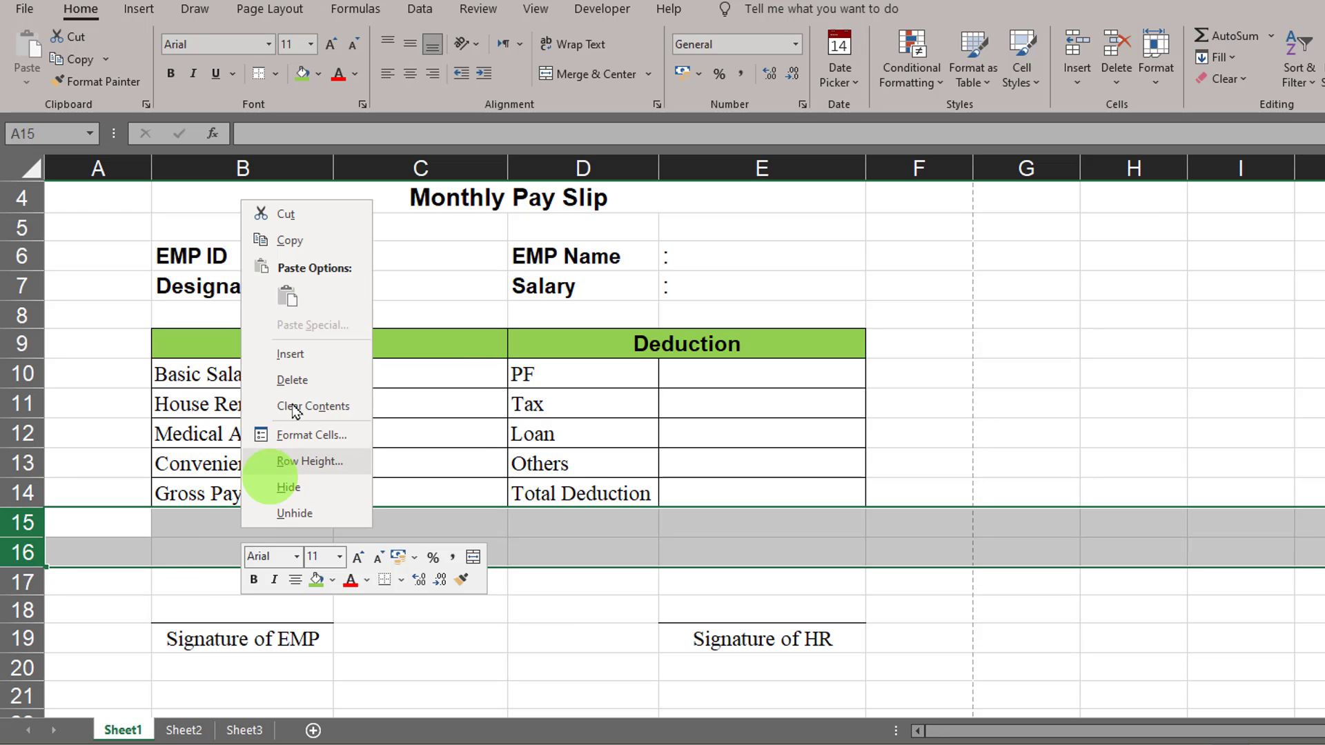
left_click(292, 354)
left_click(483, 610)
scroll(532, 609, "up", 1)
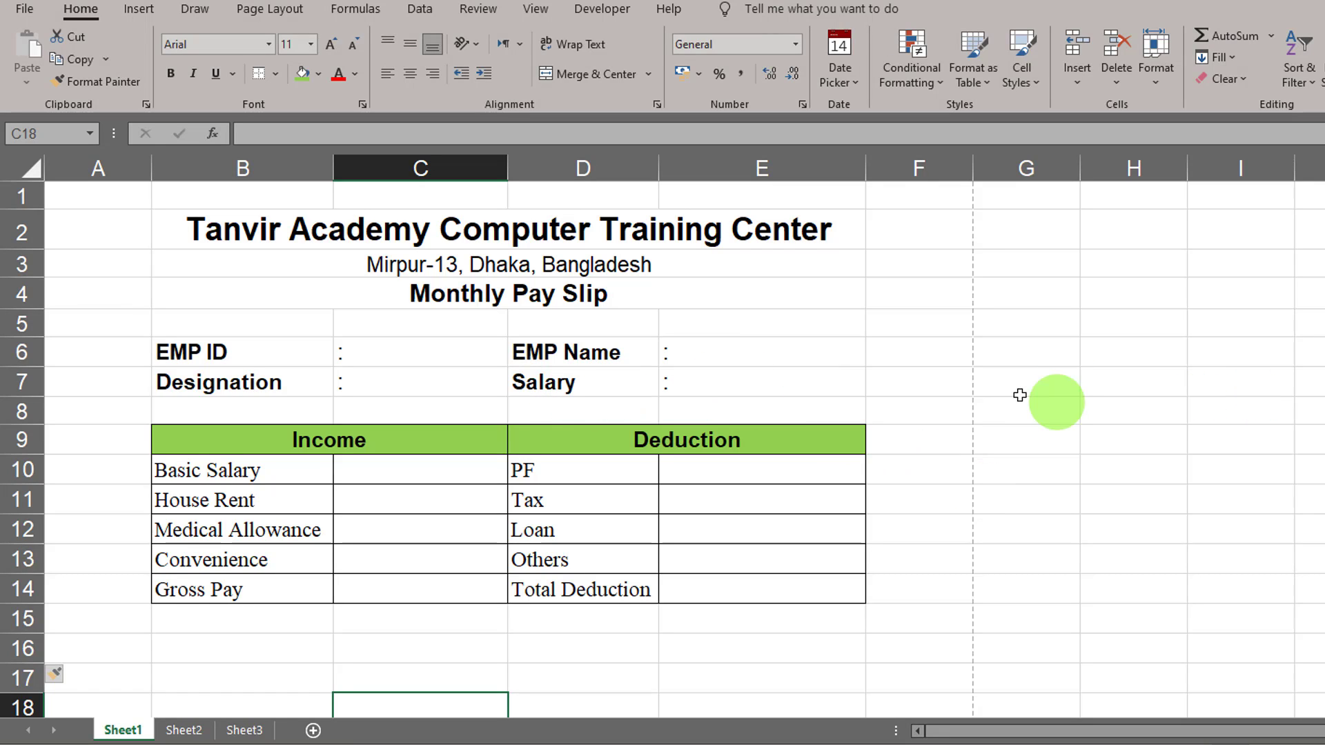
Step: Enter the employee's full name after the colon in cell C6 and widen column C slightly
double_click(438, 358)
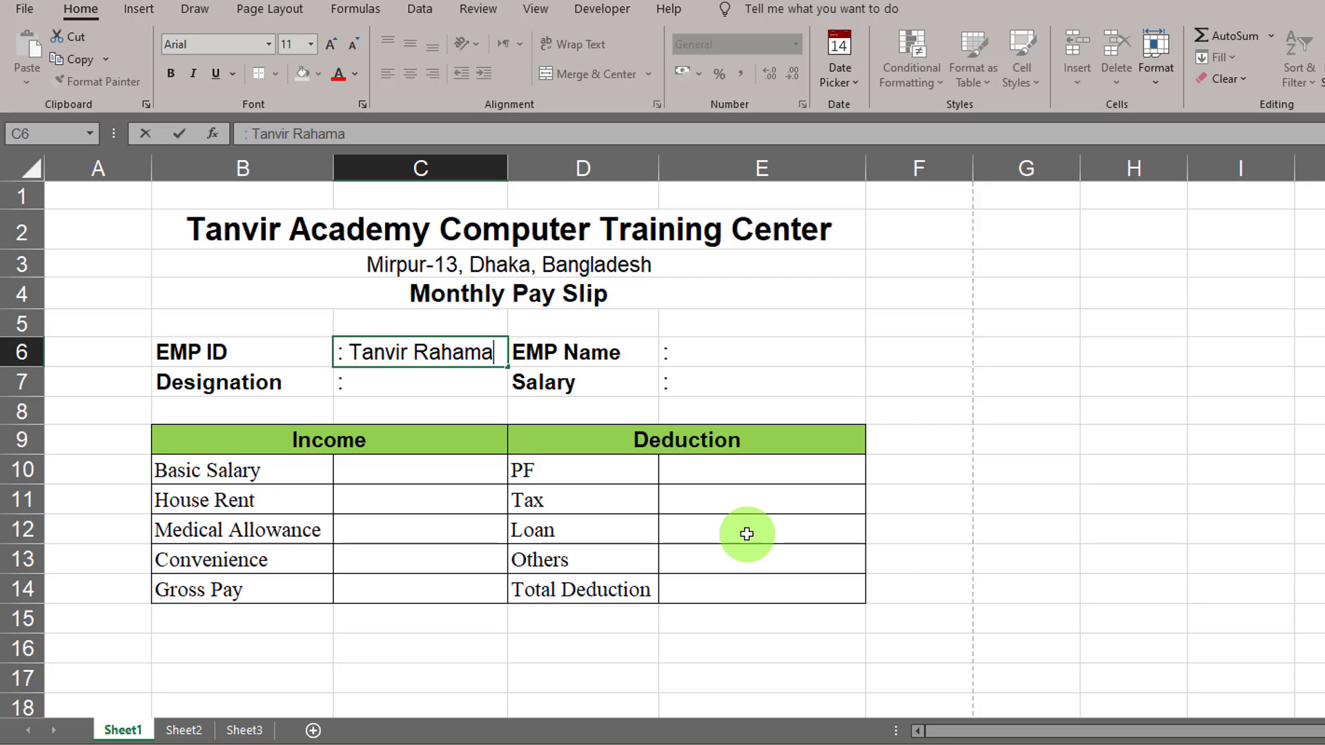
type("Tanvir Rahaman")
left_click(702, 376)
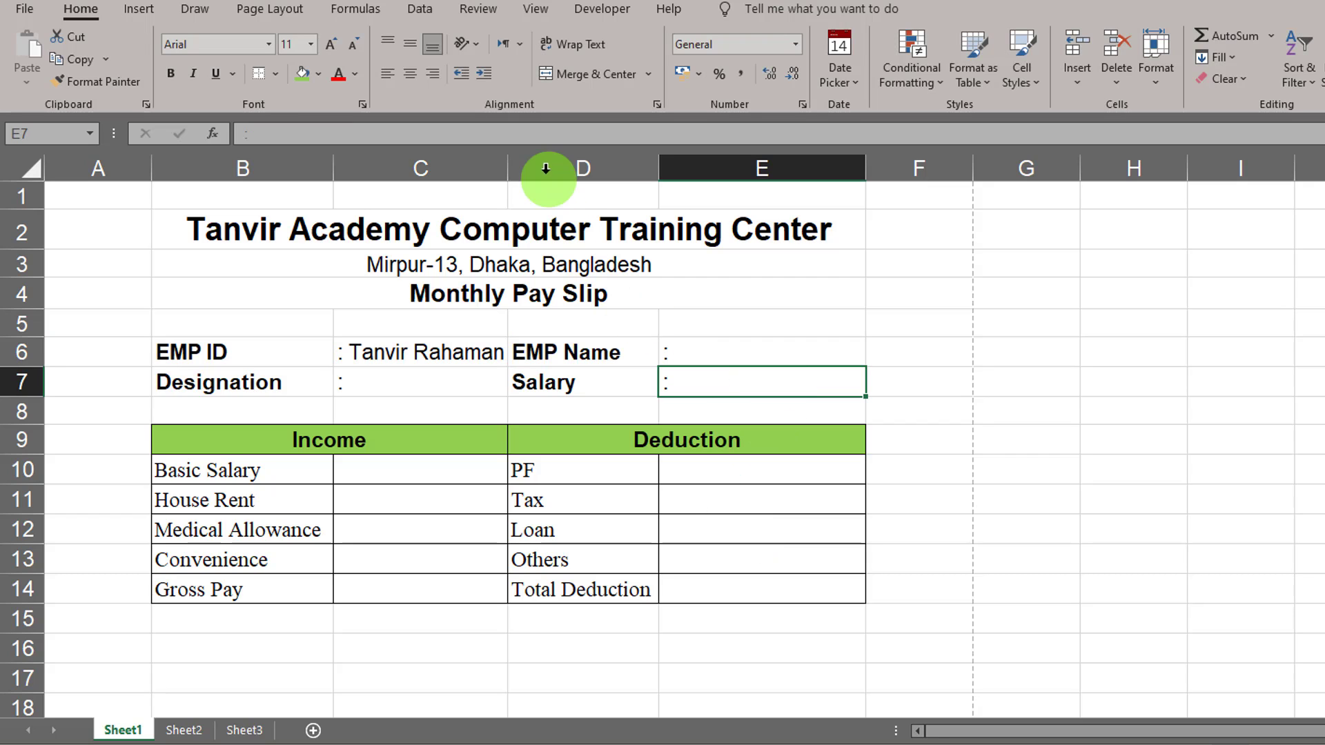
left_click_drag(514, 164, 524, 165)
left_click(733, 340)
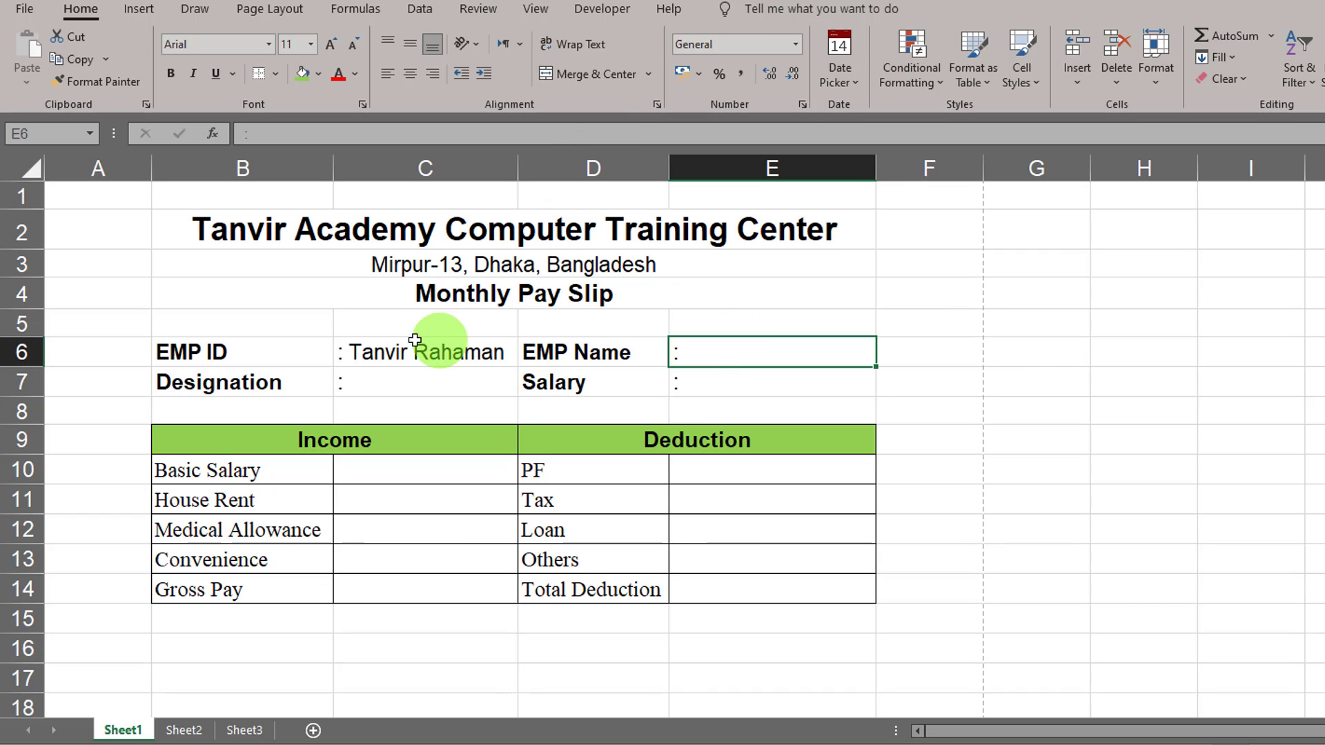
left_click(414, 348)
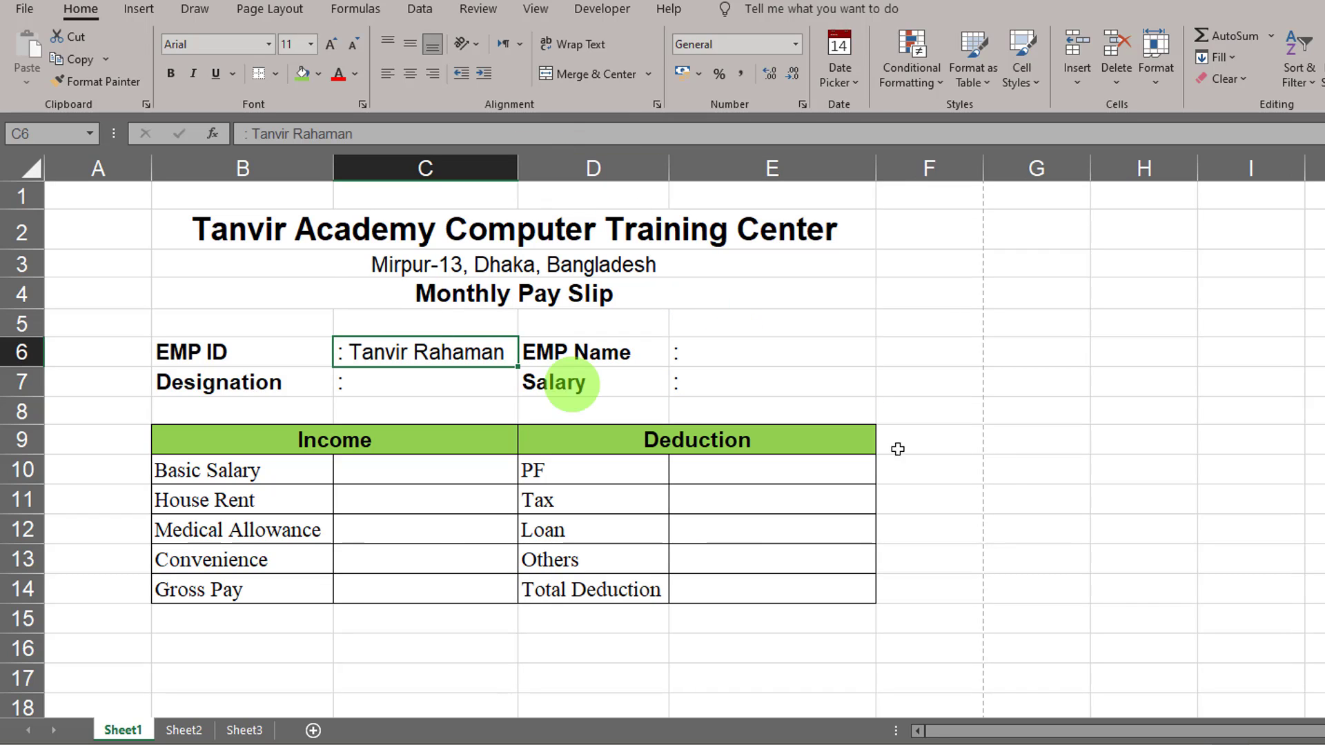
double_click(415, 349)
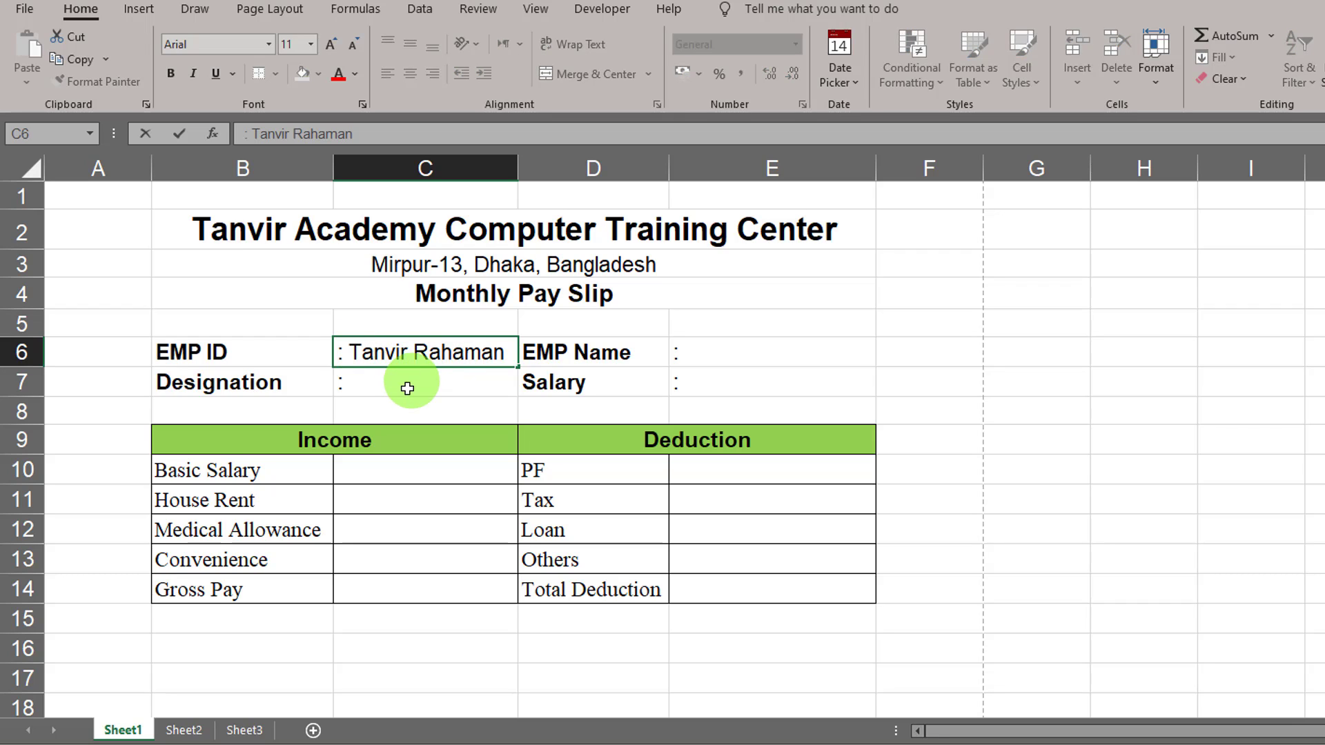
key("Return")
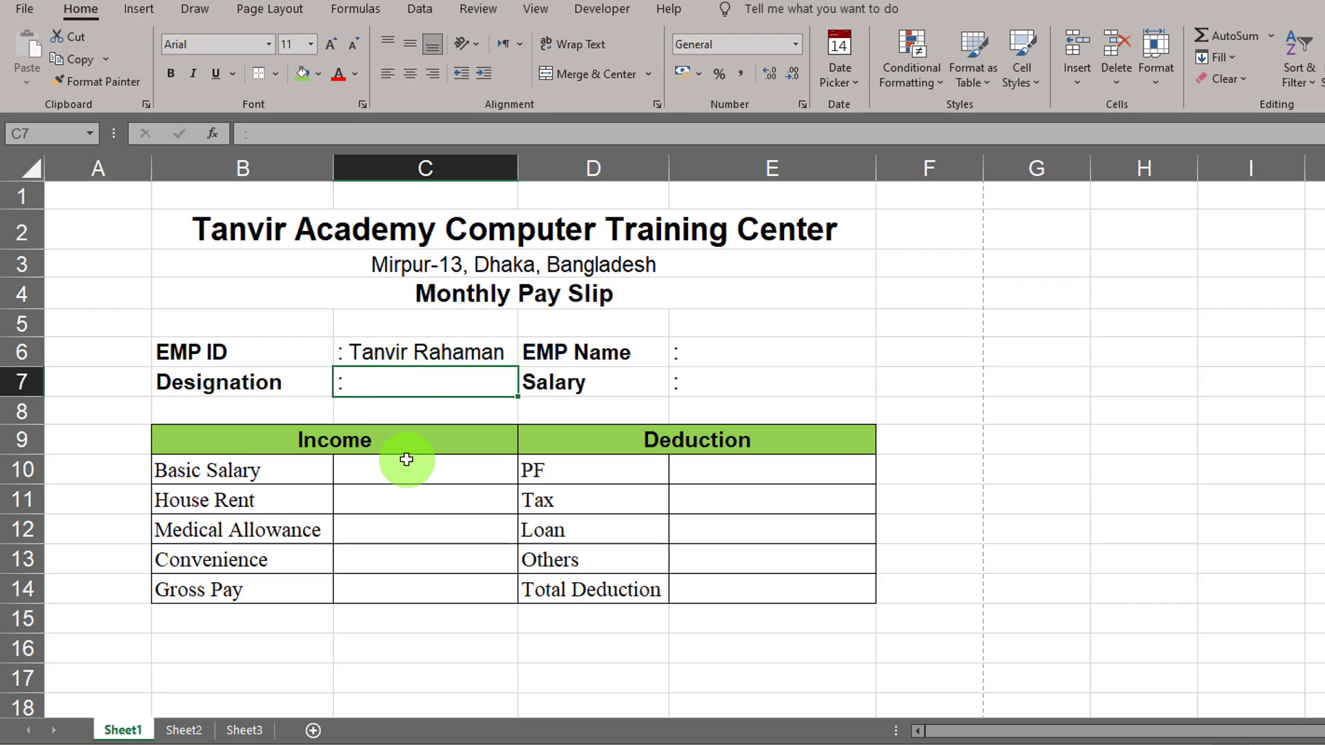
left_click(407, 356)
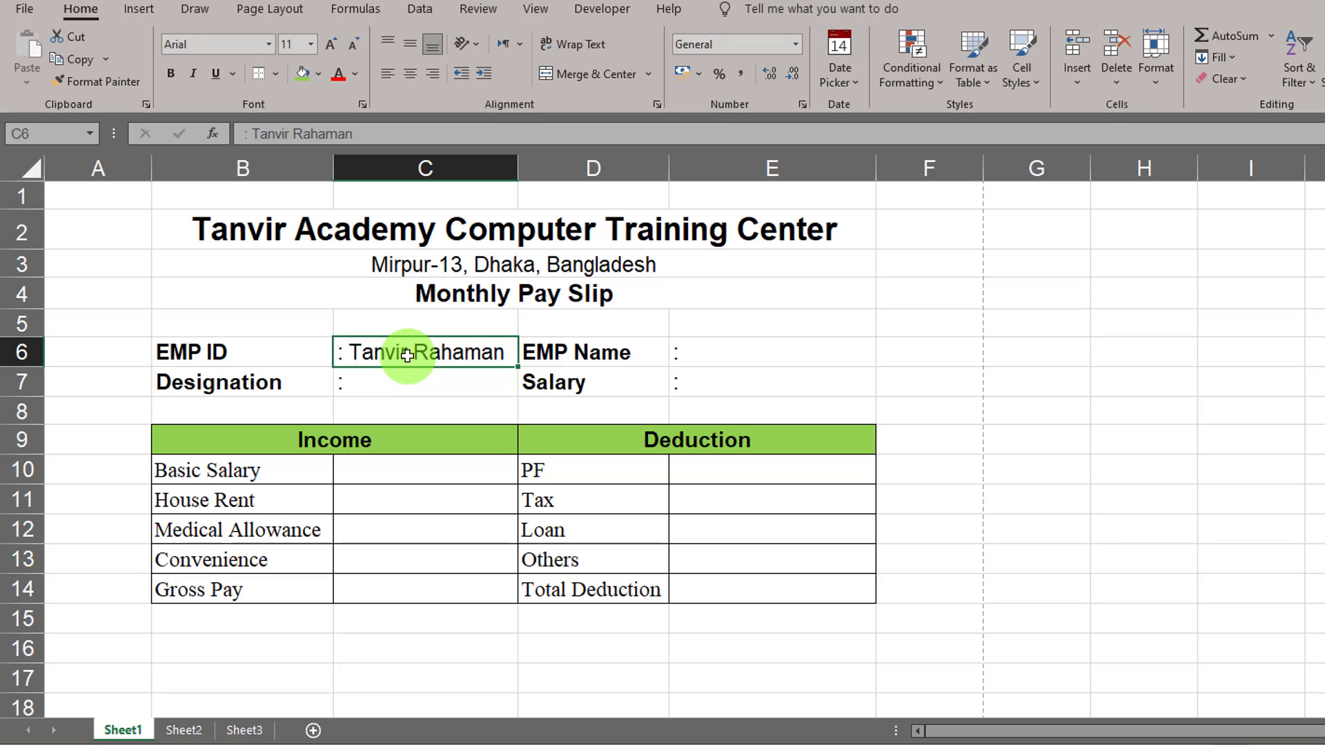
Step: Clear the contents of cells C6:C7 beside EMP ID and Designation
left_click(390, 378)
left_click_drag(386, 352, 392, 380)
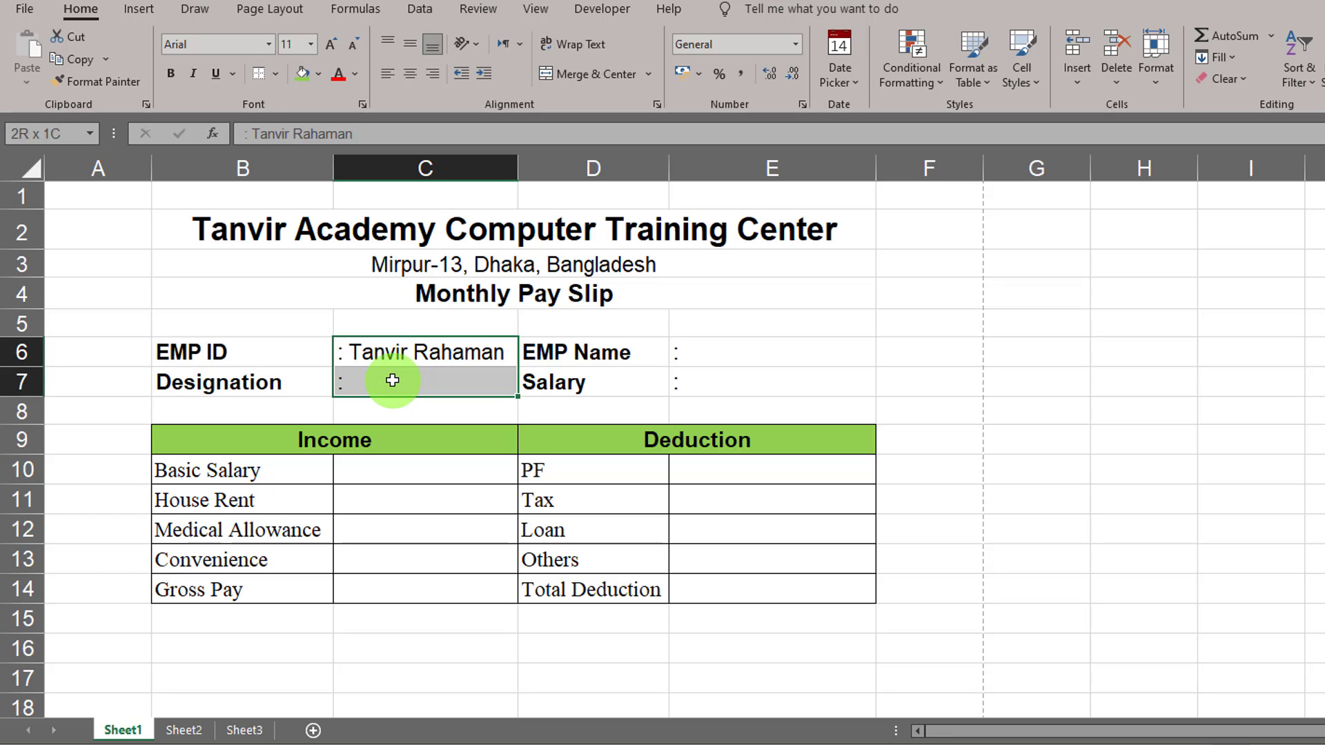
left_click(392, 381)
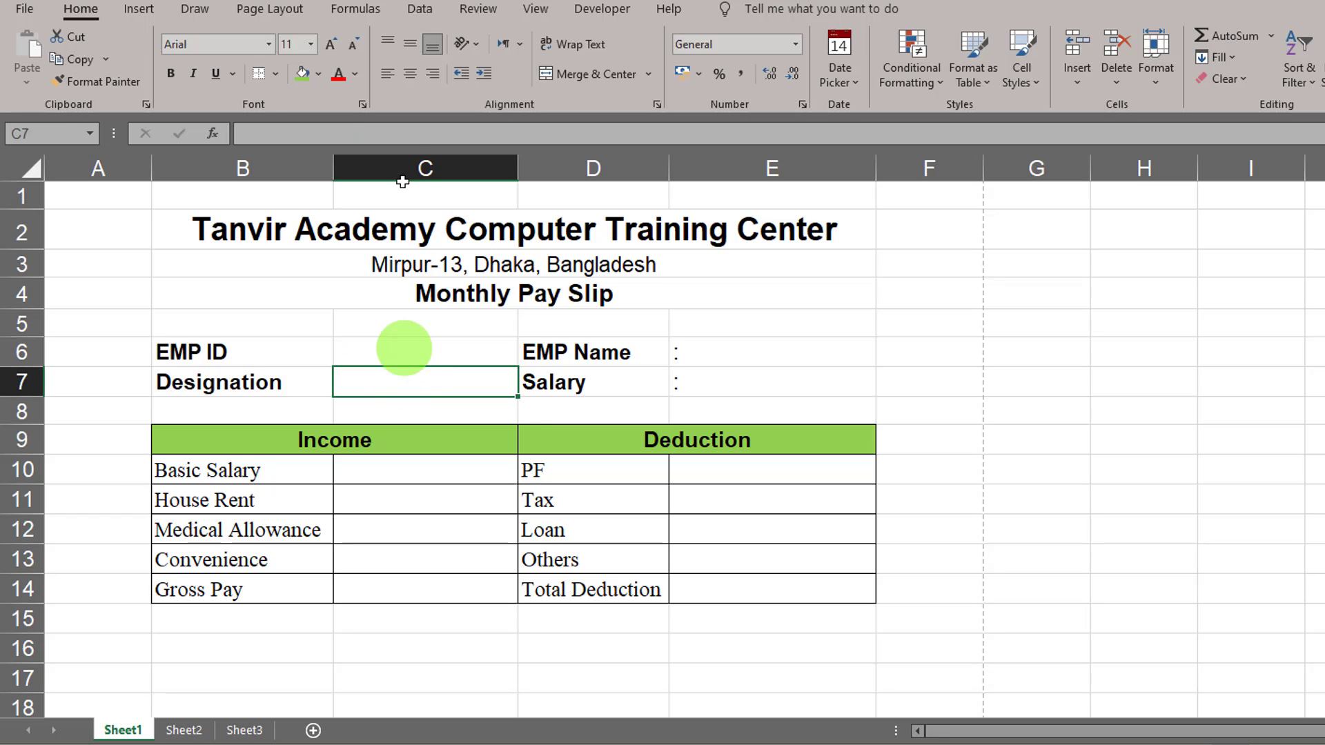
Step: Insert a new column before column C and narrow it to colon width
right_click(394, 166)
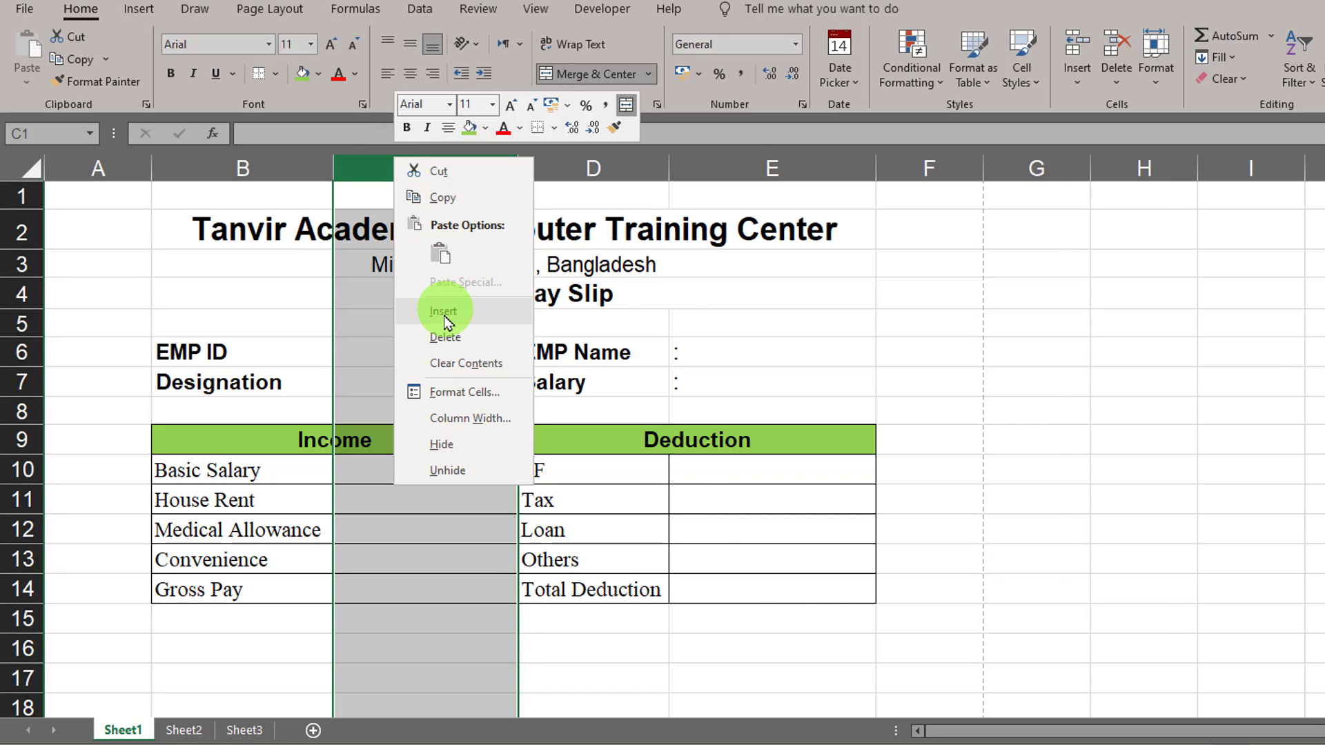
left_click(443, 311)
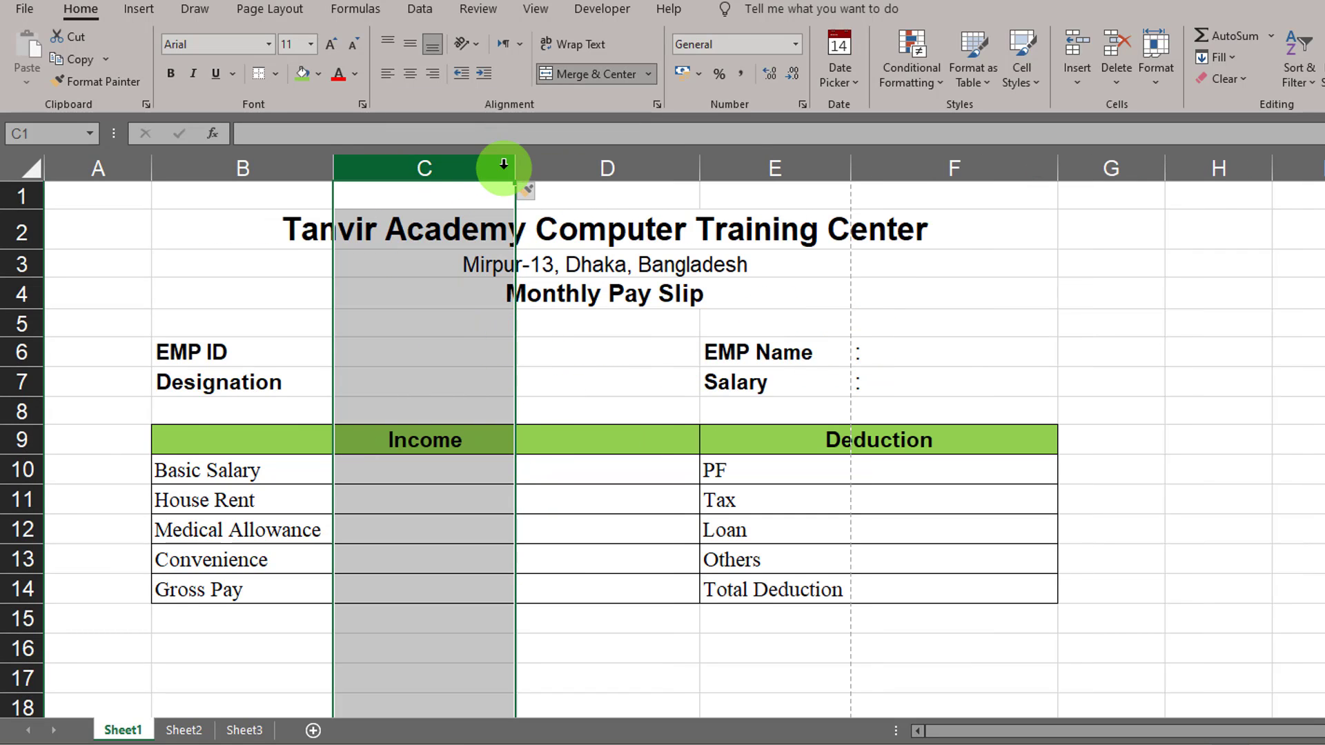
left_click_drag(514, 167, 345, 198)
left_click(394, 346)
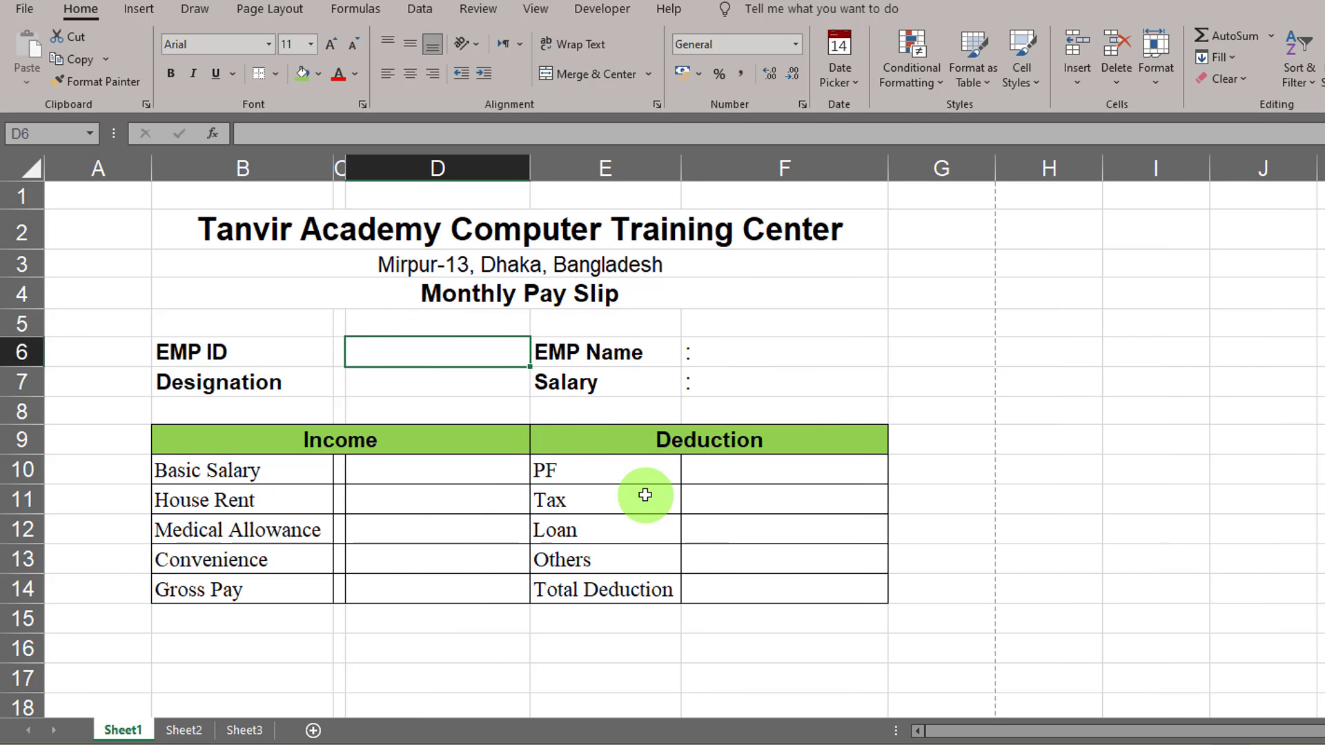
left_click(366, 528)
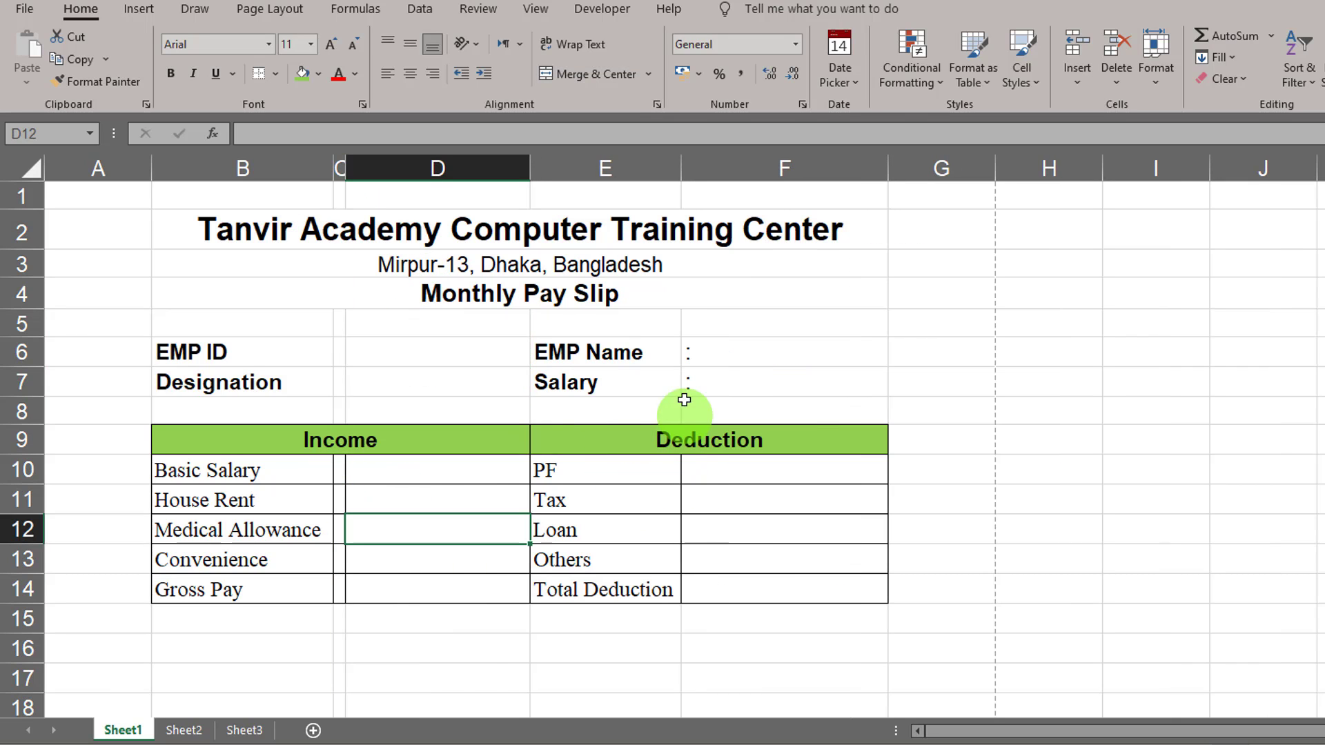
Step: Insert a new column before column F and narrow it to match narrow column C
left_click(730, 166)
right_click(784, 168)
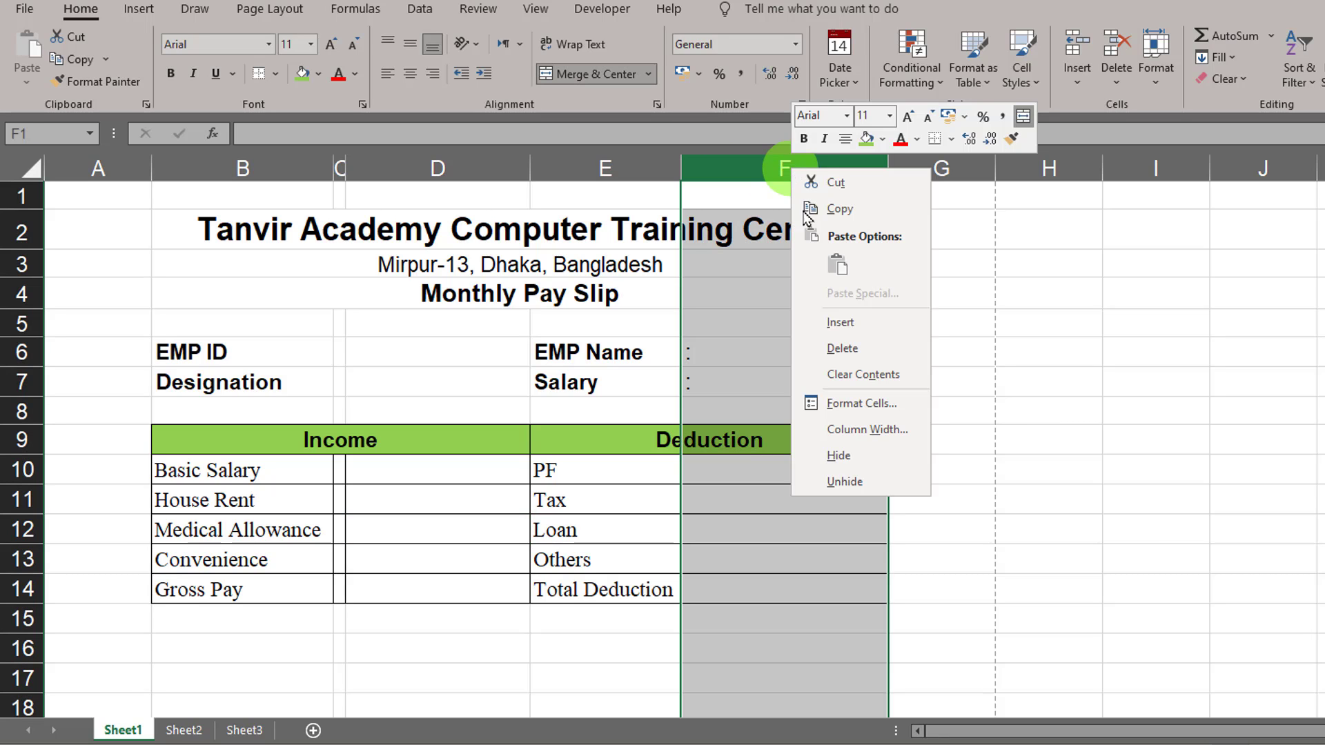
left_click(831, 322)
left_click(822, 338)
key("Right")
key("Down")
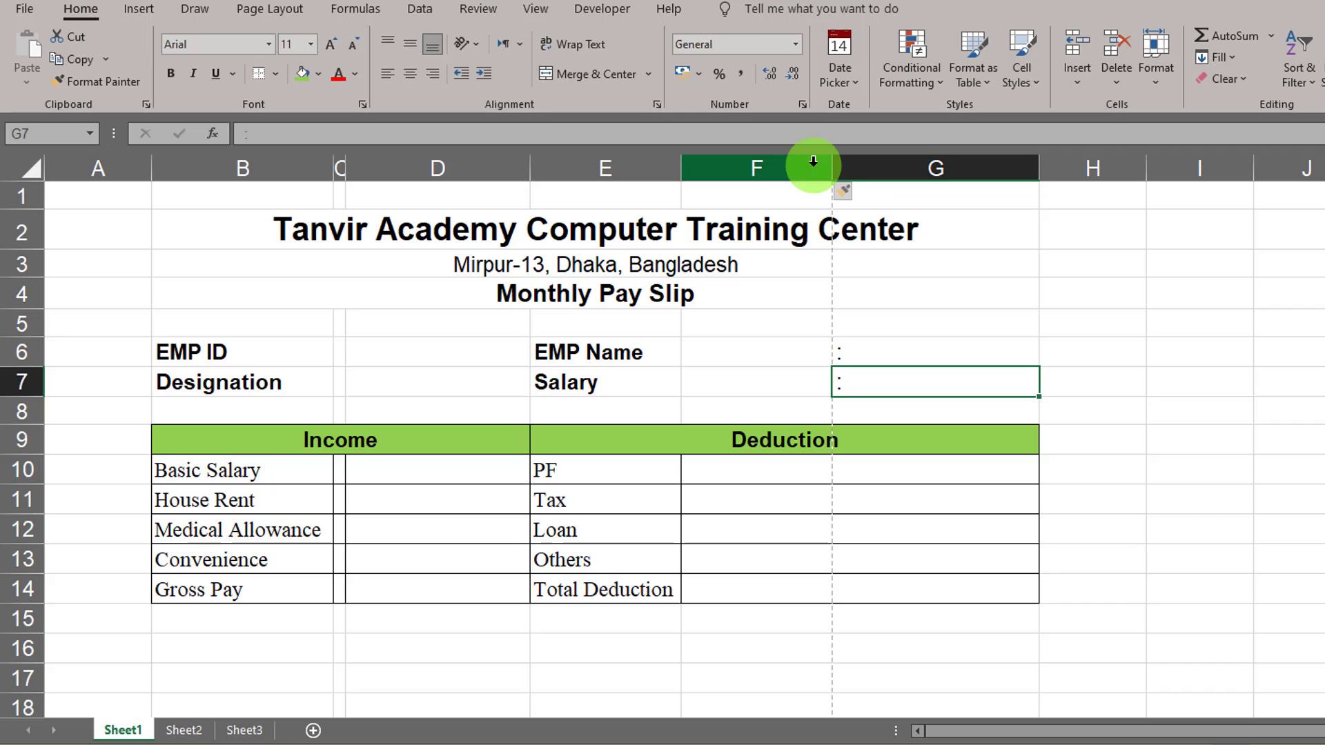
left_click_drag(829, 165, 692, 179)
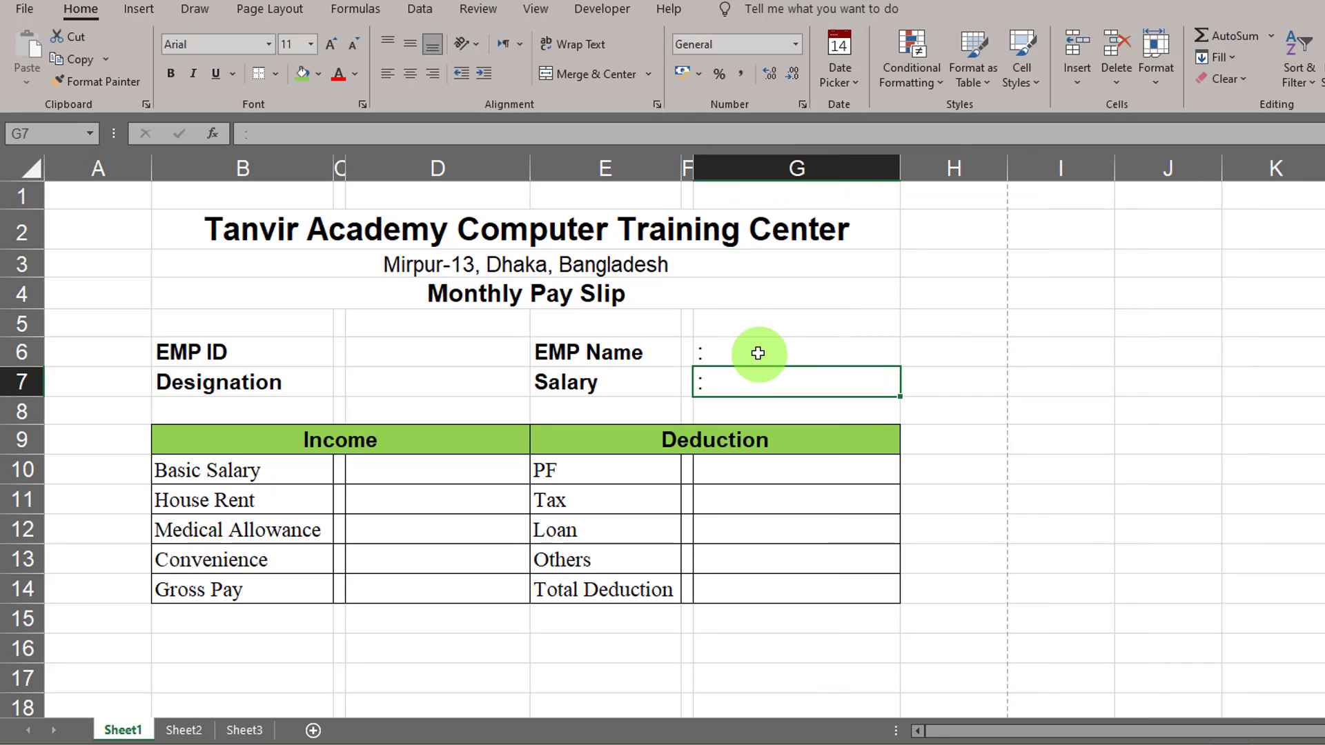
Step: Clear the colons from cells G6:G7 beside EMP Name and Salary
left_click_drag(766, 346, 754, 372)
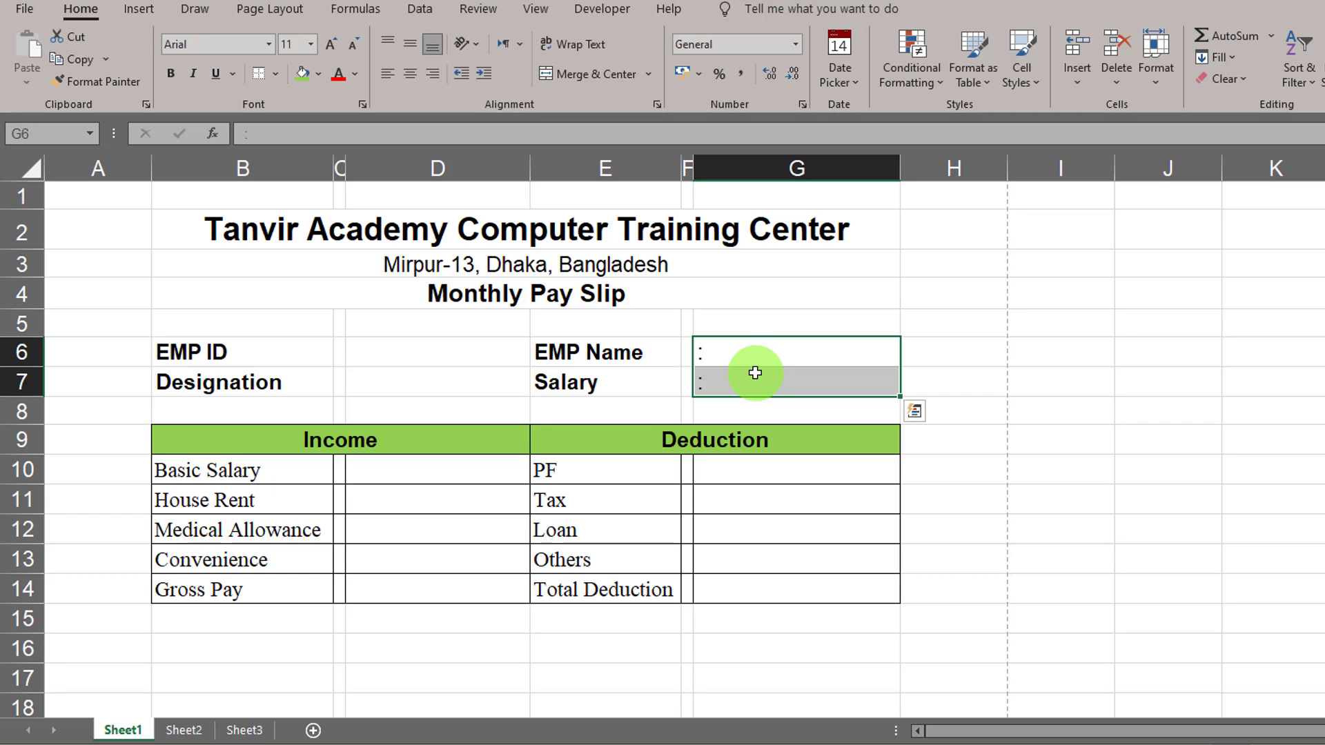
key("ctrl+q")
left_click(735, 347)
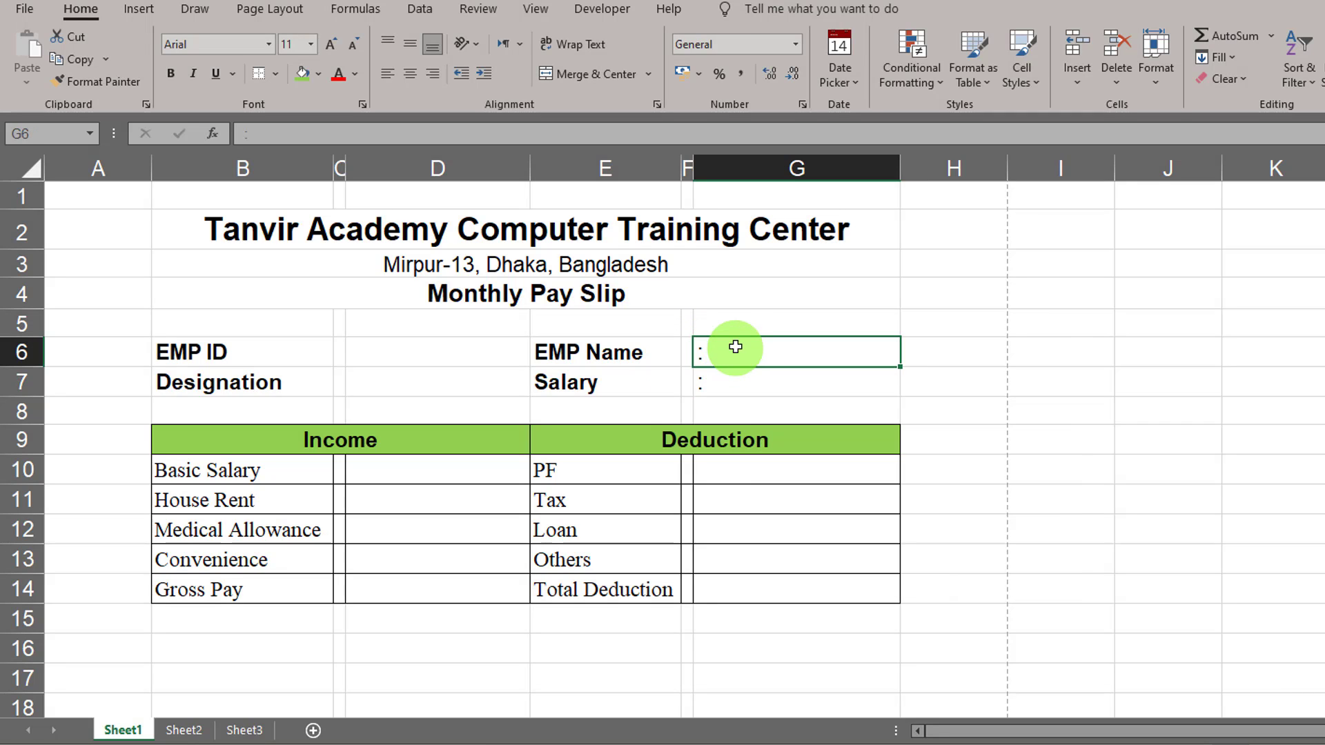
left_click_drag(736, 347, 730, 376)
key("Delete")
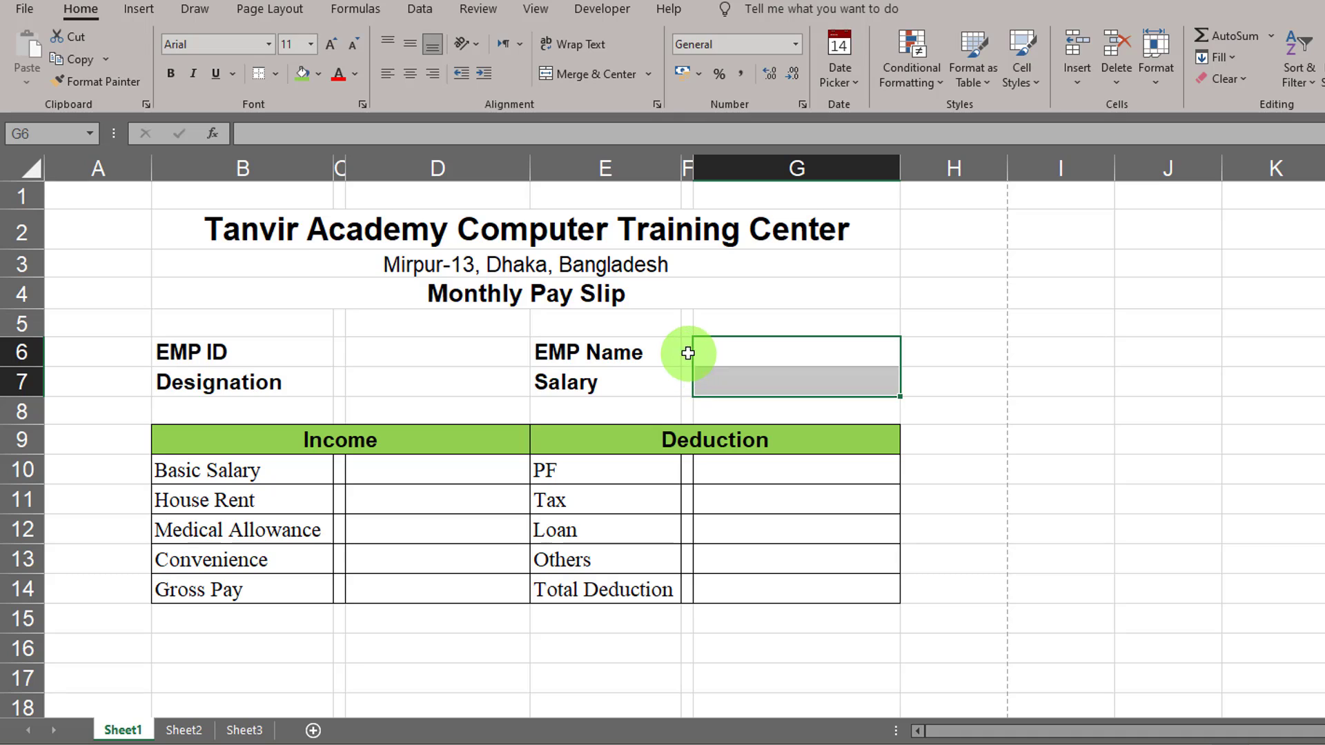
Step: Enter a colon in each of the narrow-column cells F6, F7, C6 and C7
left_click(688, 353)
type(":")
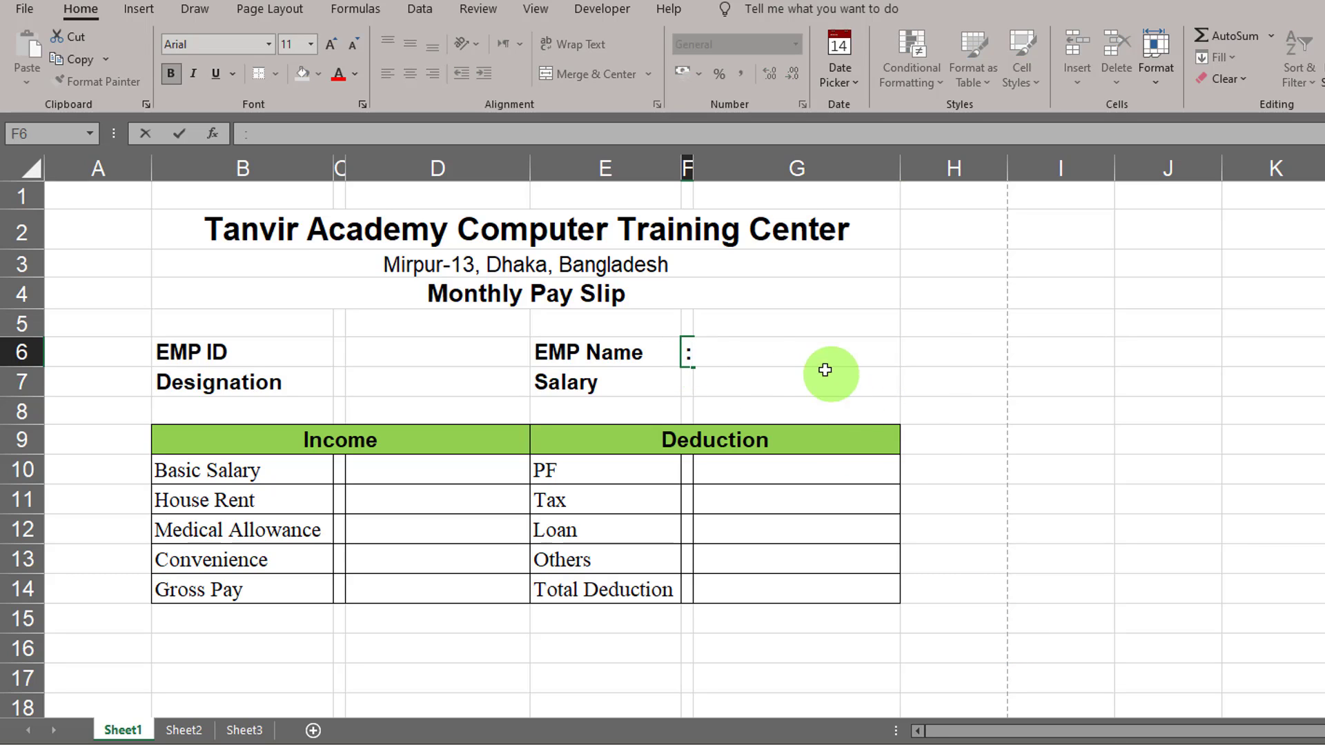
left_click(686, 382)
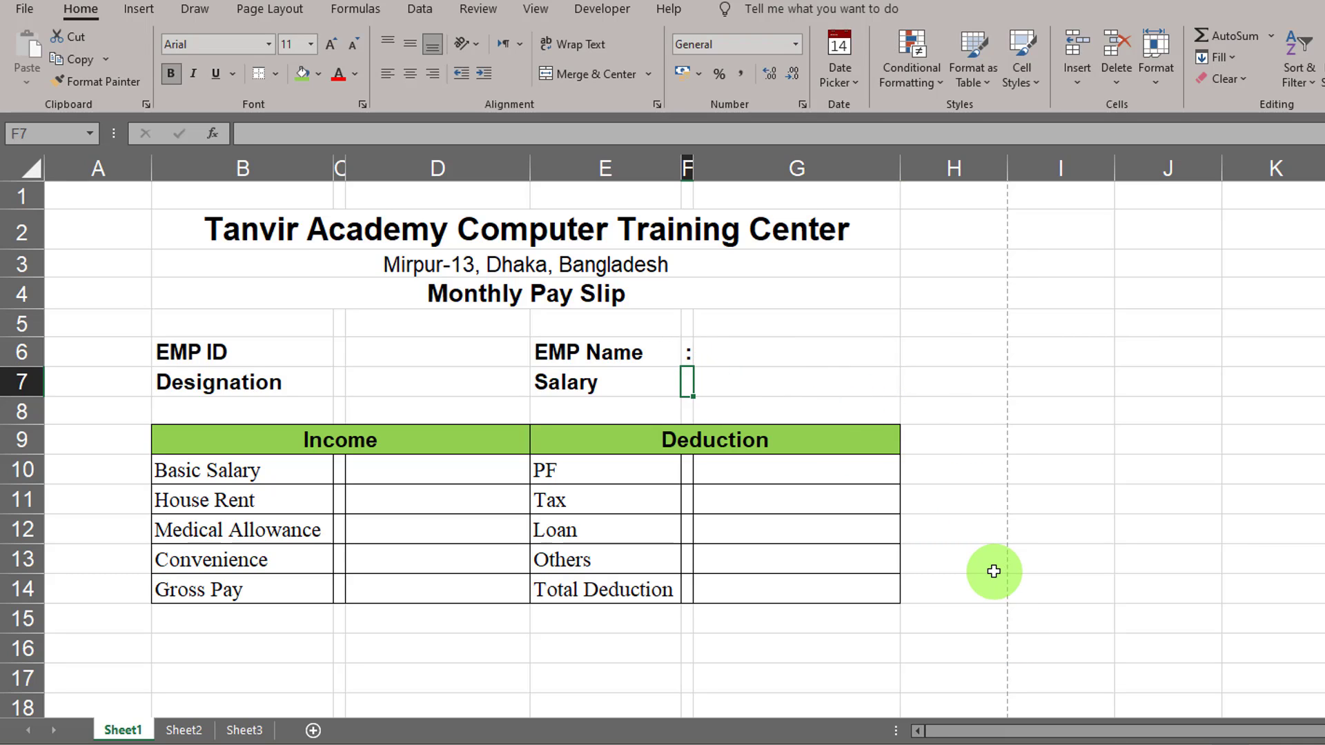
type(":")
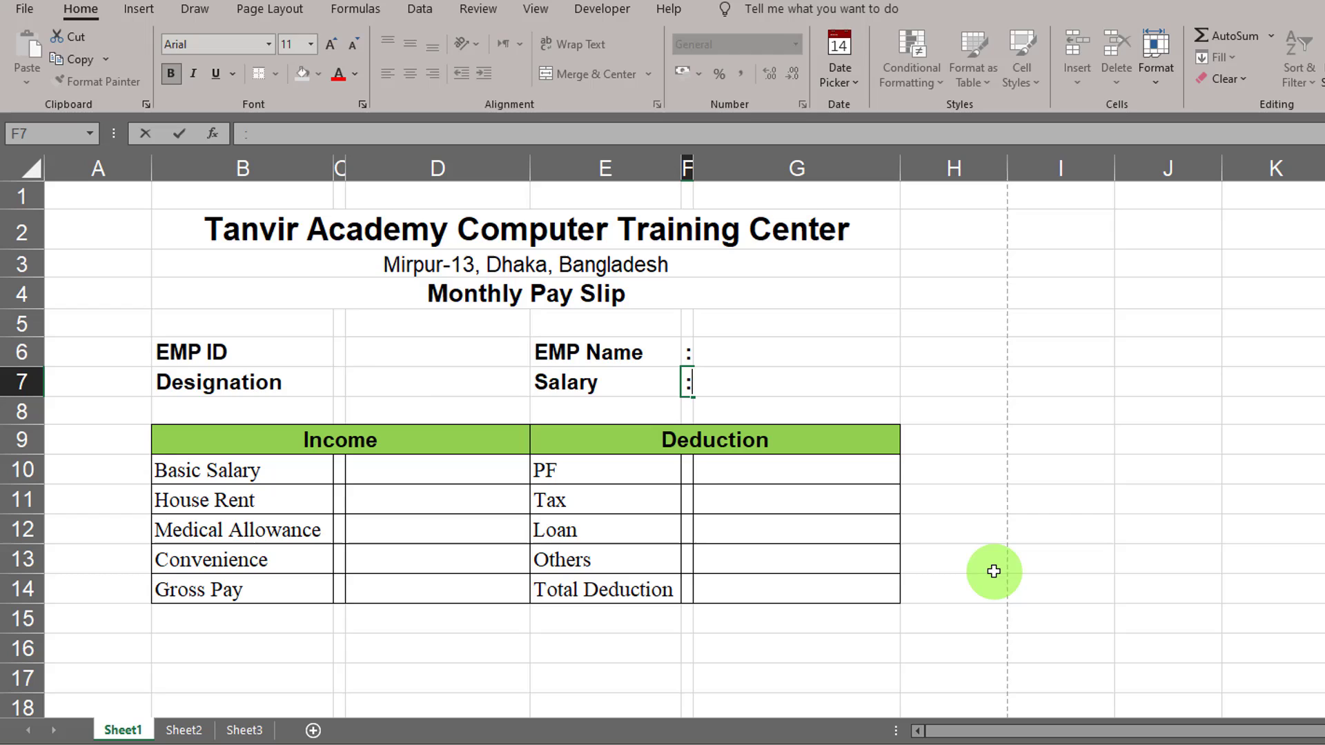
left_click(343, 351)
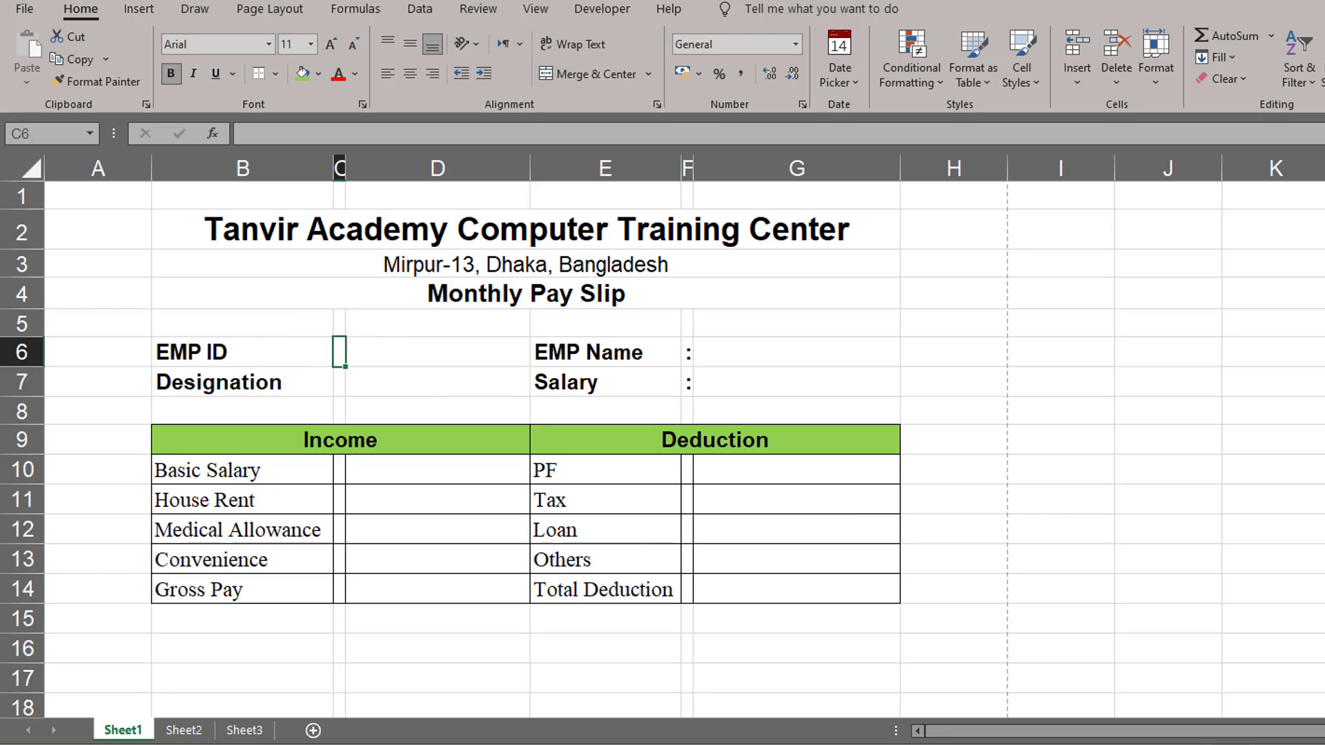
type(":")
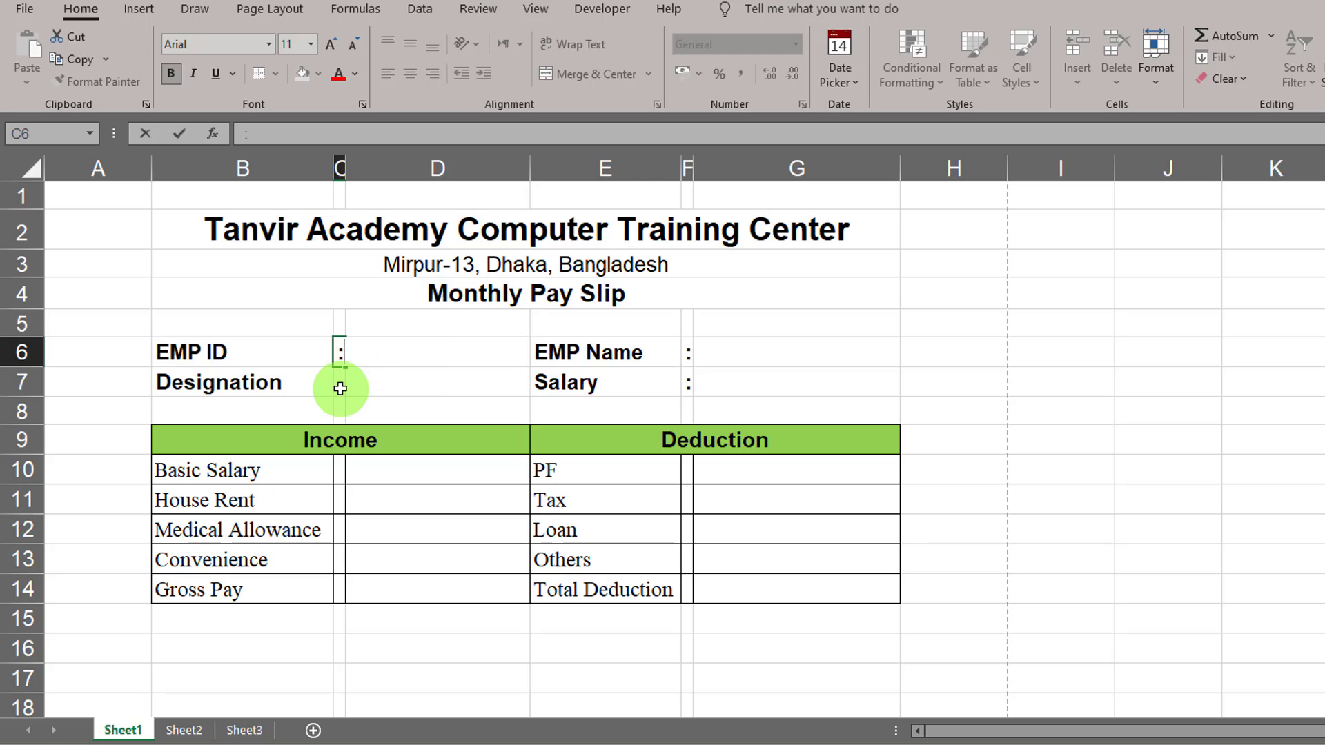
key("Return")
type(":")
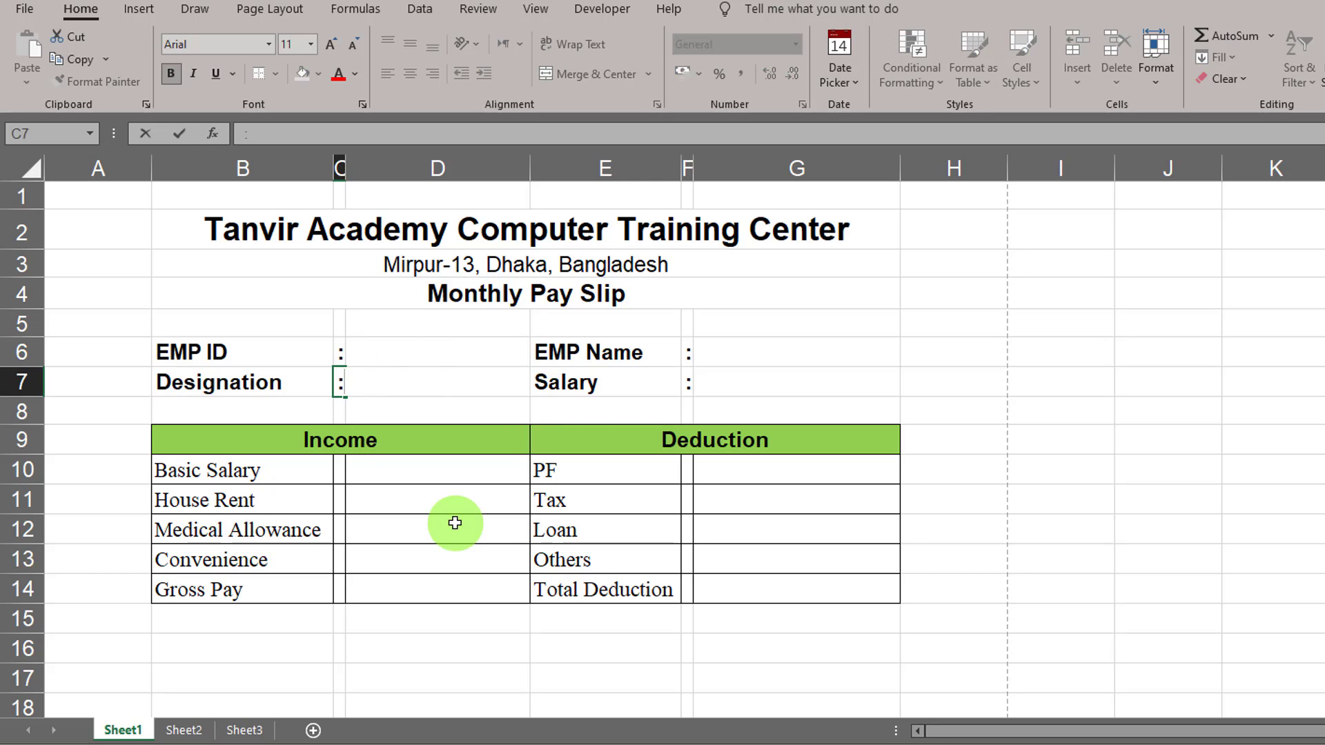
left_click(511, 365)
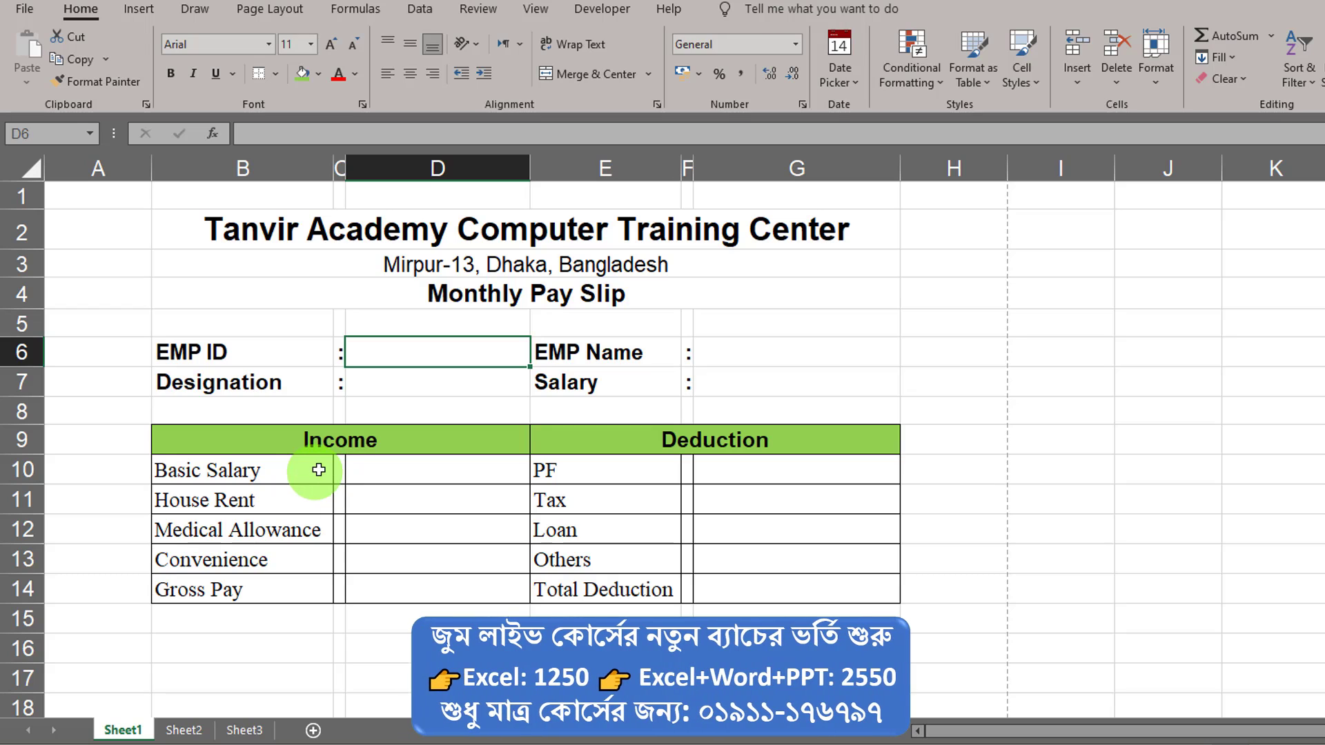
Step: Remove the borders from the Basic Salary cells B10:C10 and apply Outside Borders, leaving no dividing line between them
left_click_drag(323, 467, 338, 472)
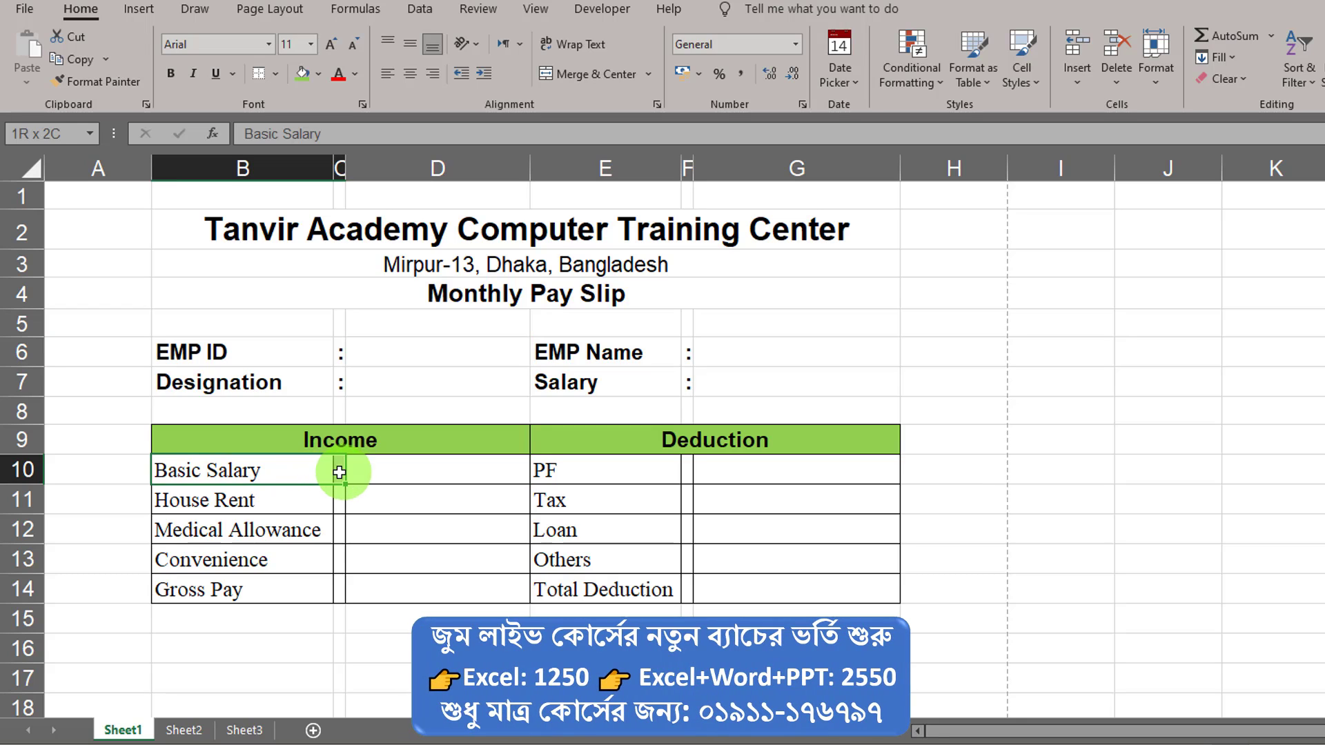
left_click(279, 472)
left_click_drag(334, 470, 338, 471)
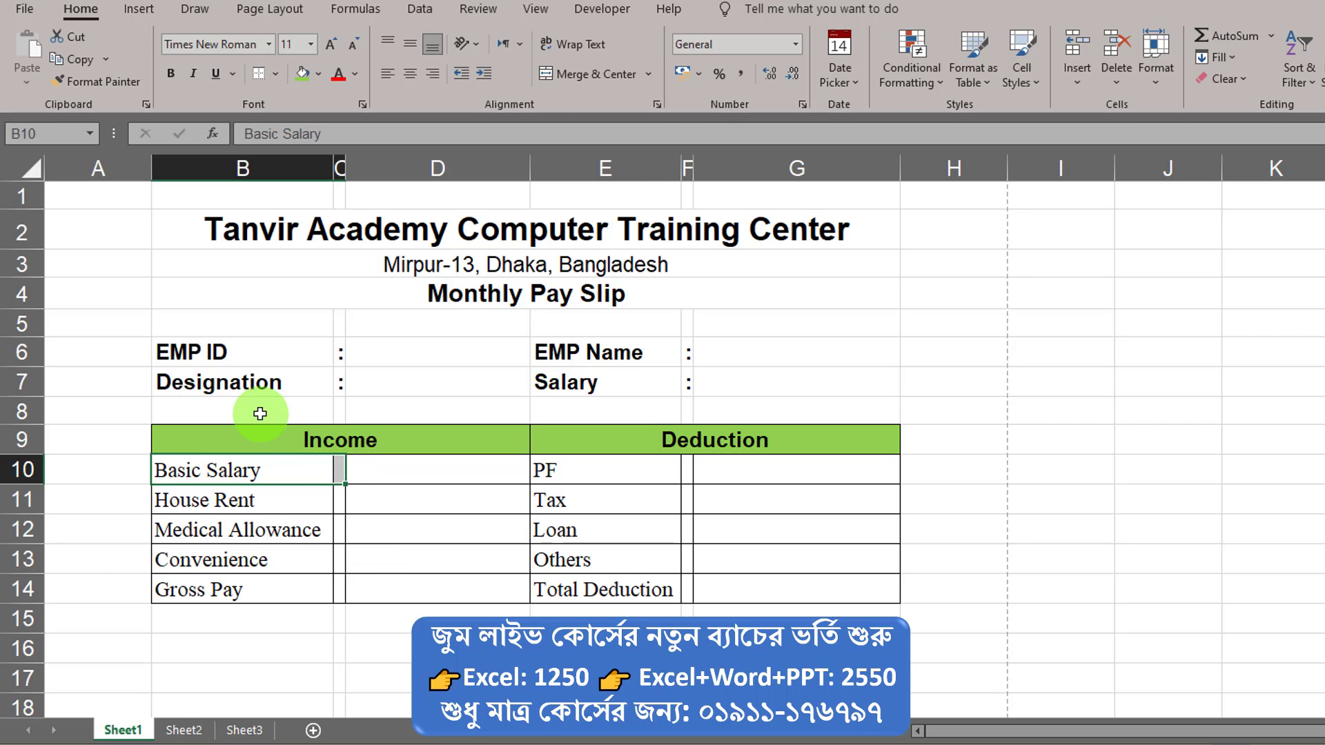
left_click(276, 74)
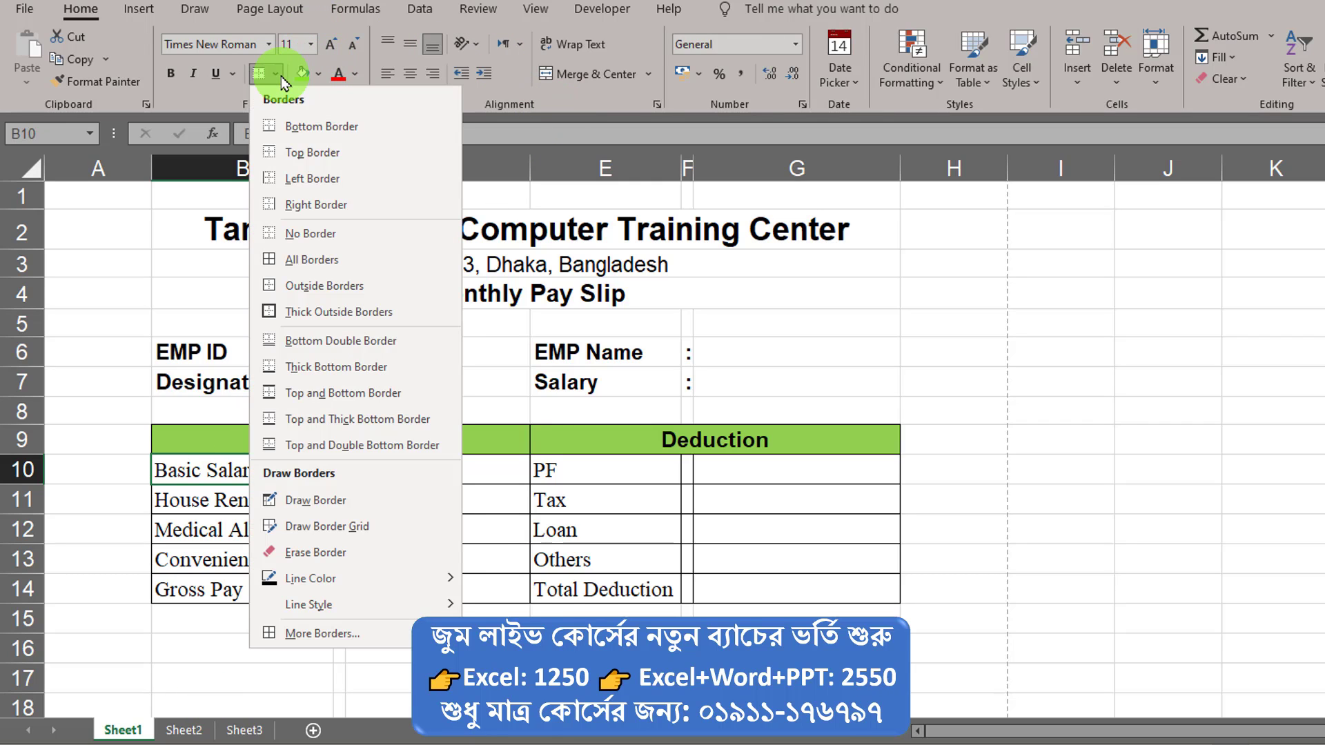
left_click(338, 233)
left_click(275, 76)
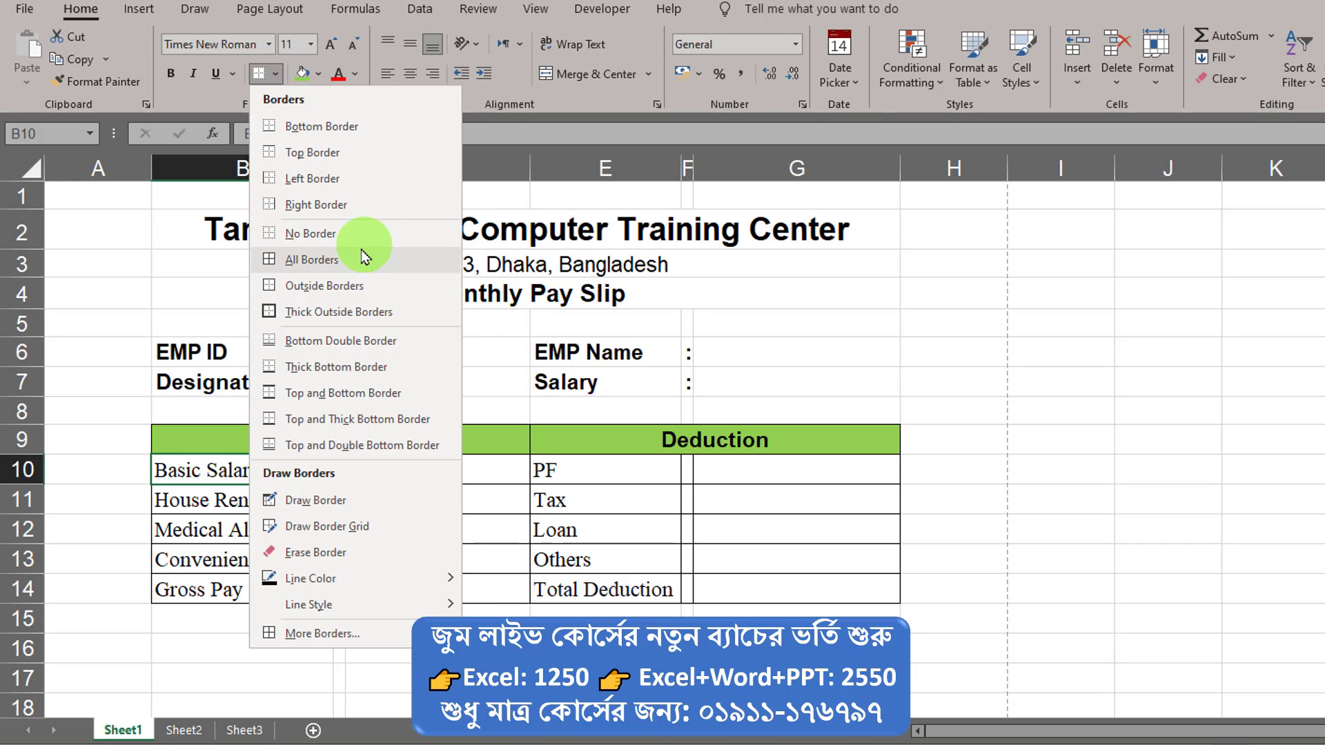
left_click(364, 301)
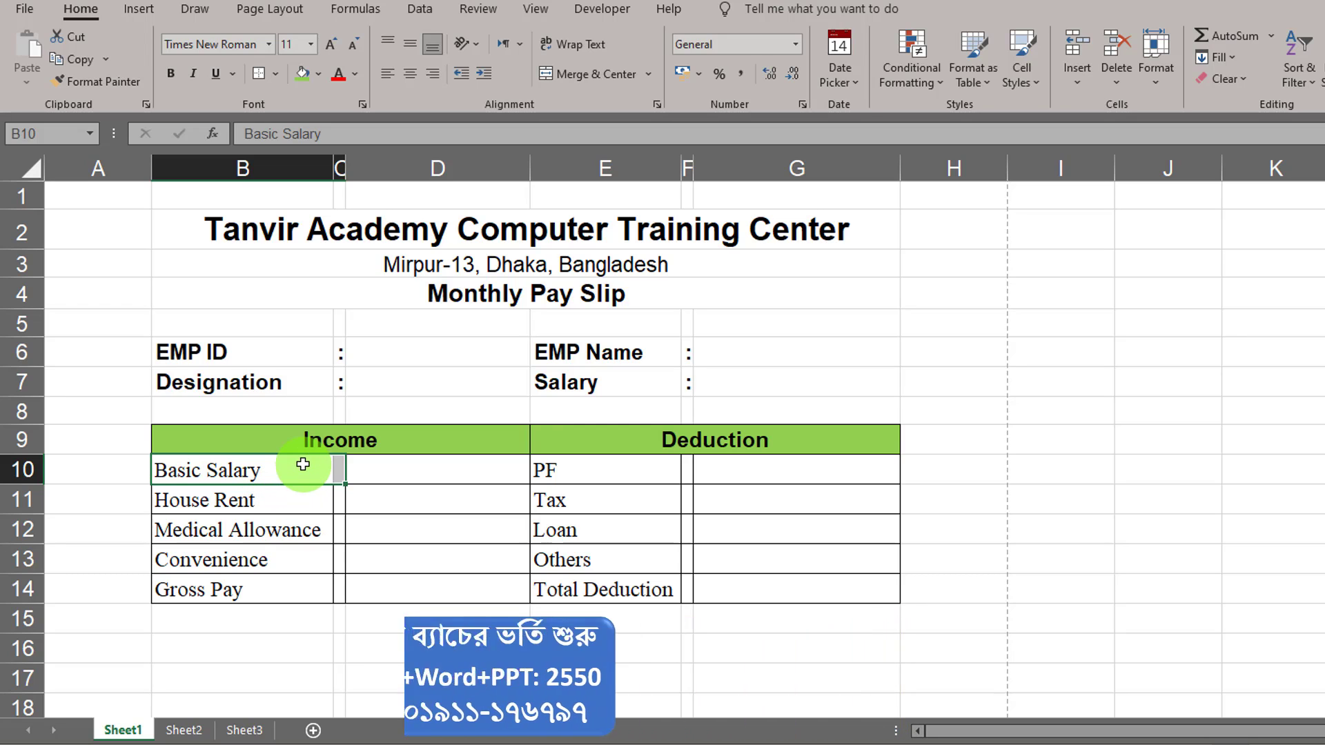
Step: Copy the B10:C10 formatting with a locked Format Painter to the Income label rows B11:C14
double_click(97, 83)
left_click(266, 498)
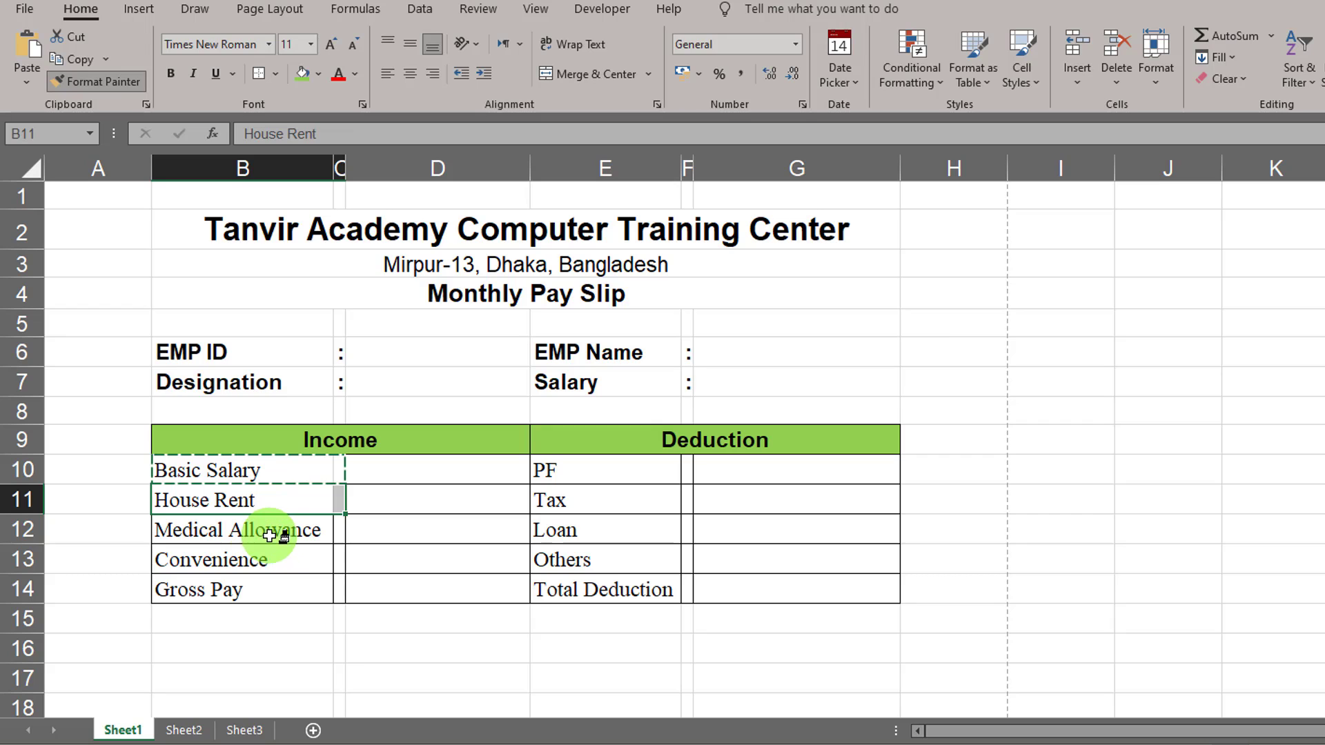
left_click(269, 535)
left_click(283, 561)
left_click(283, 590)
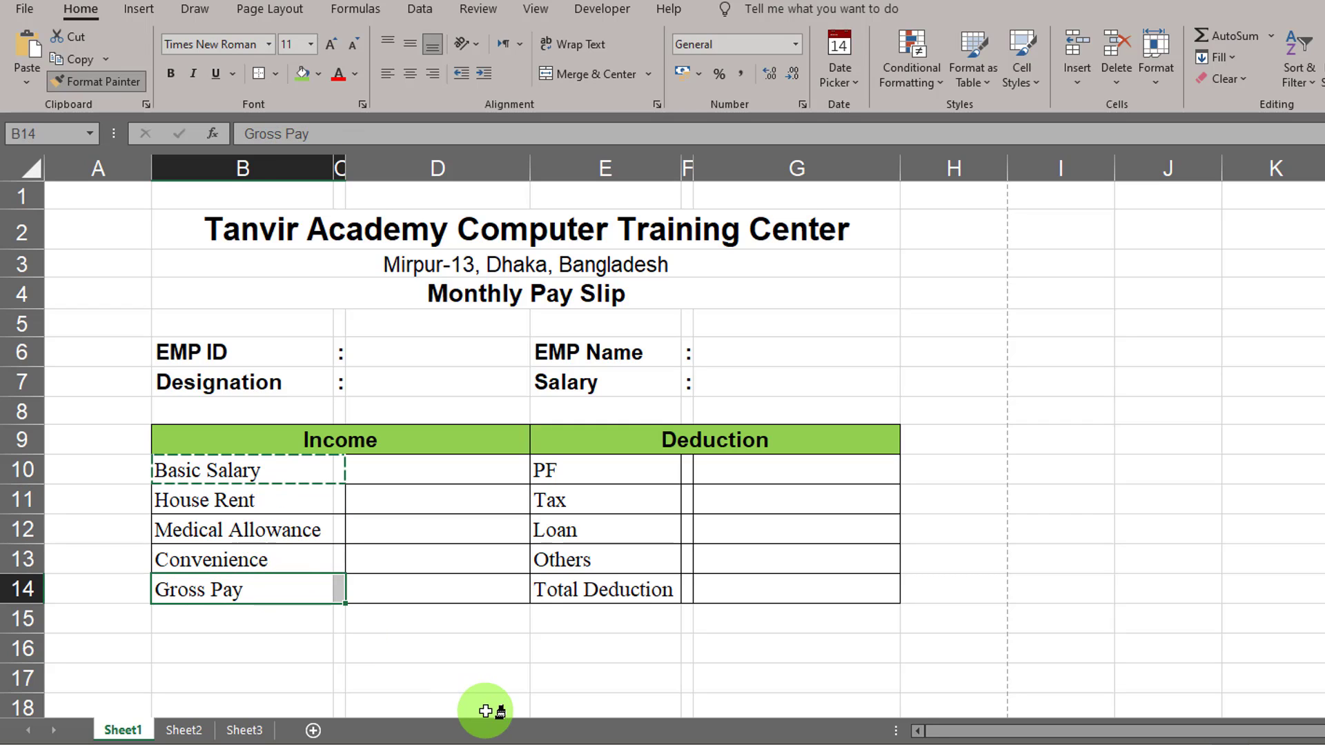
Step: Apply the same copied formatting to the Deduction label rows E10:F14 and turn off Format Painter
left_click(616, 474)
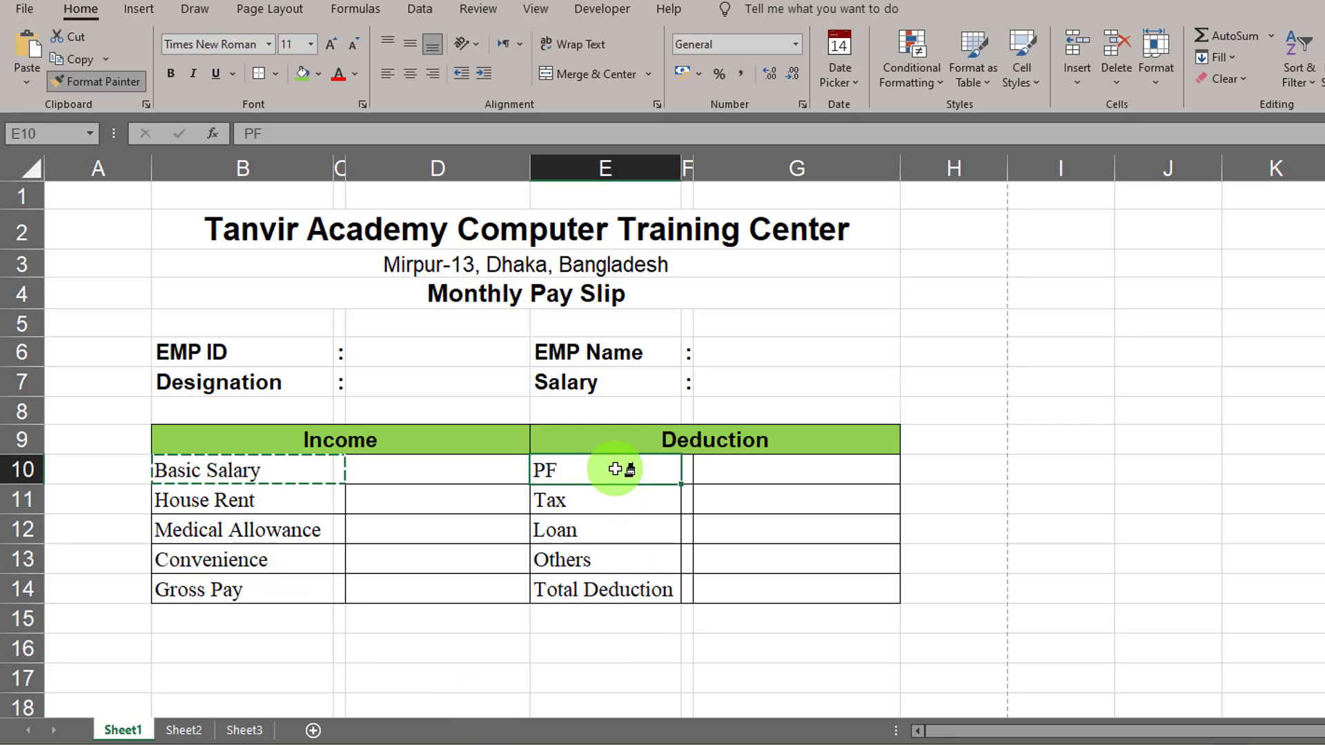
left_click(625, 502)
left_click(623, 531)
left_click(626, 560)
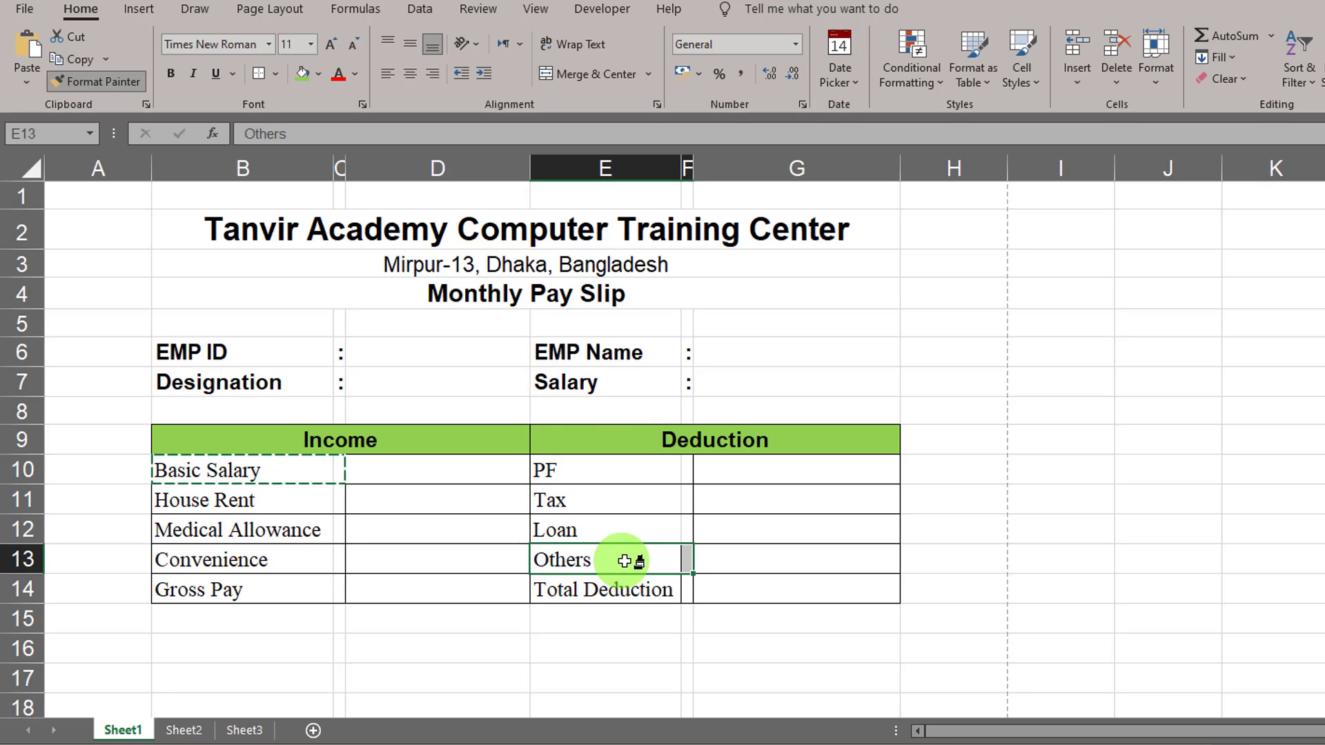
left_click(628, 590)
left_click(69, 81)
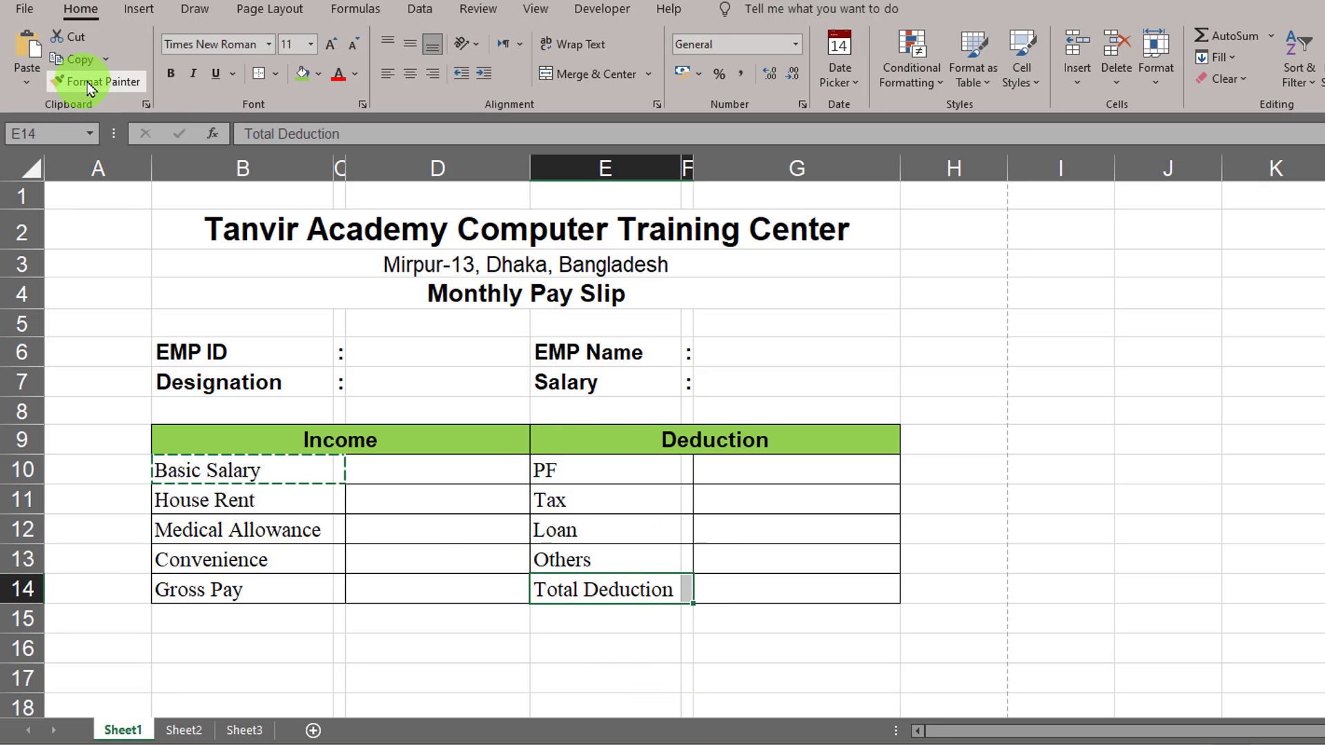
Step: Check the revised pay slip layout in the print preview and return to the sheet
left_click(955, 385)
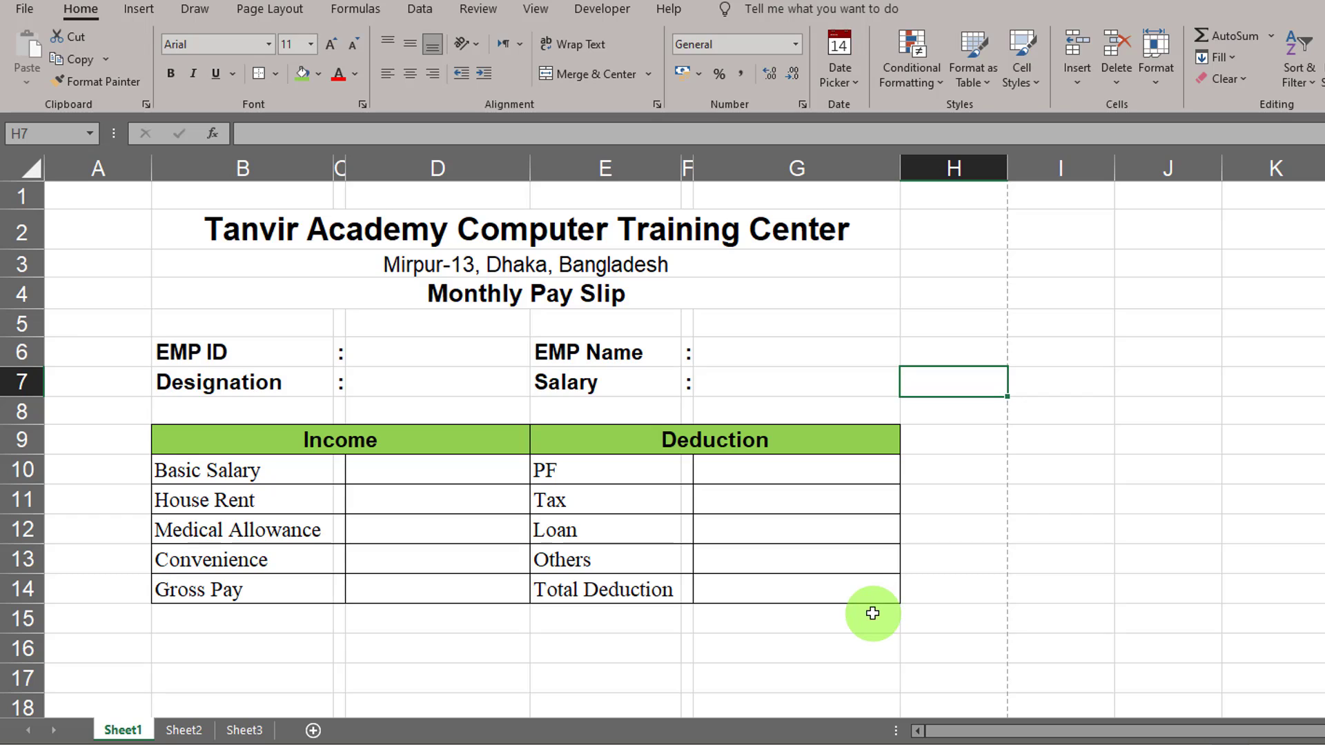
key("ctrl+p")
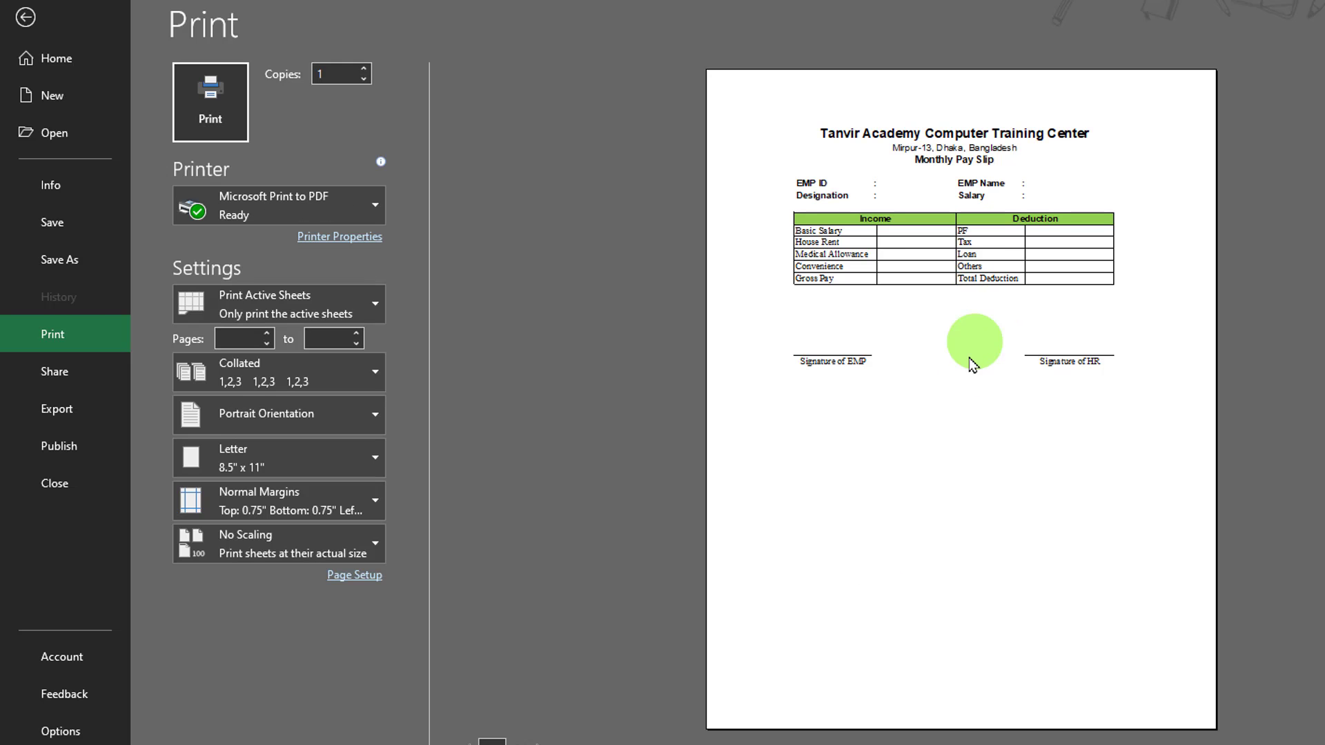
key("Escape")
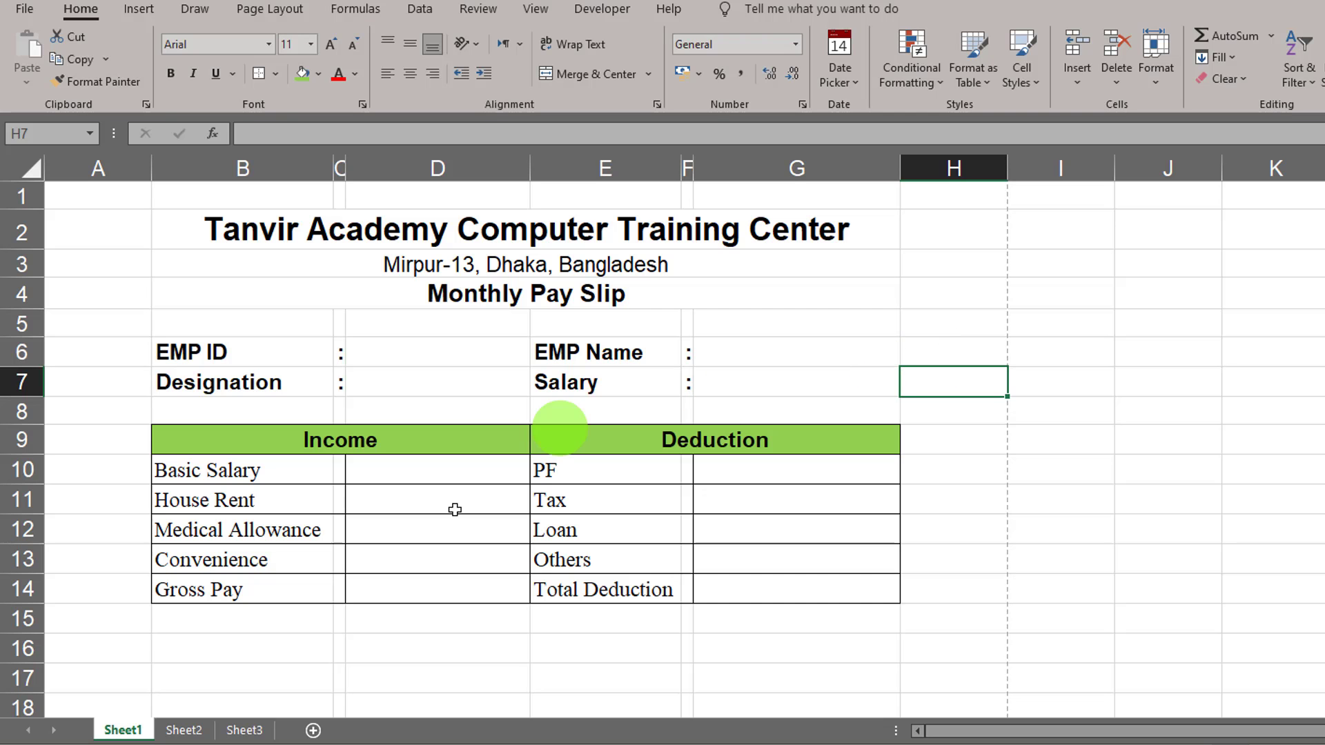
Step: Enter the employee's ID number in cell D6 and move to the EMP Name cell G6
left_click(435, 357)
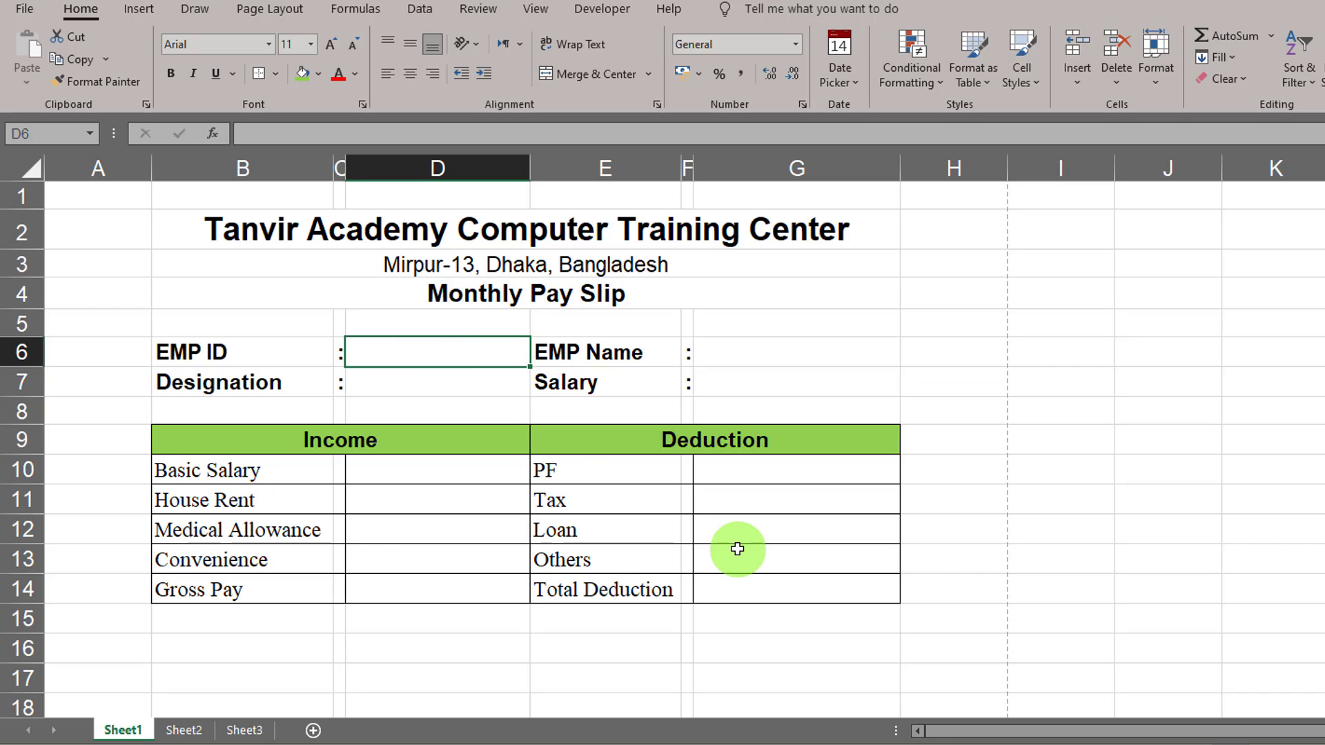
type("100")
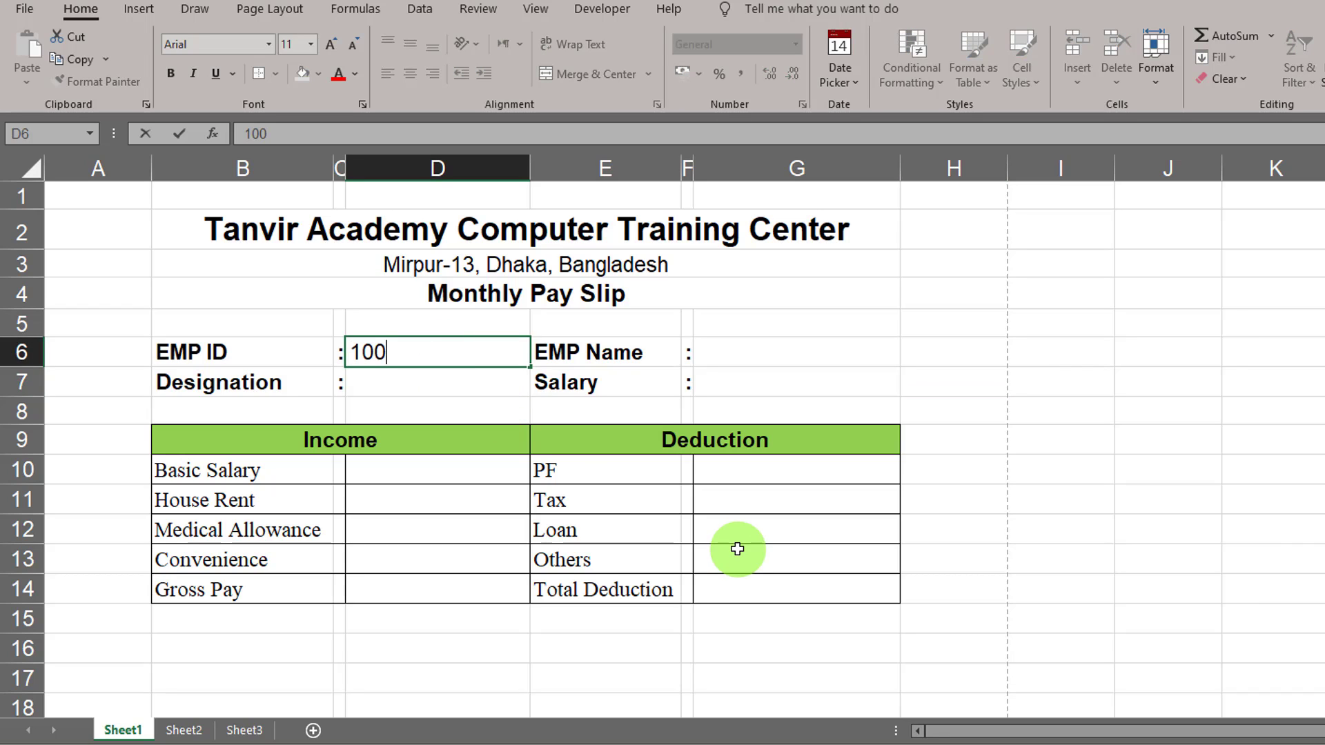
type("1")
left_click(767, 353)
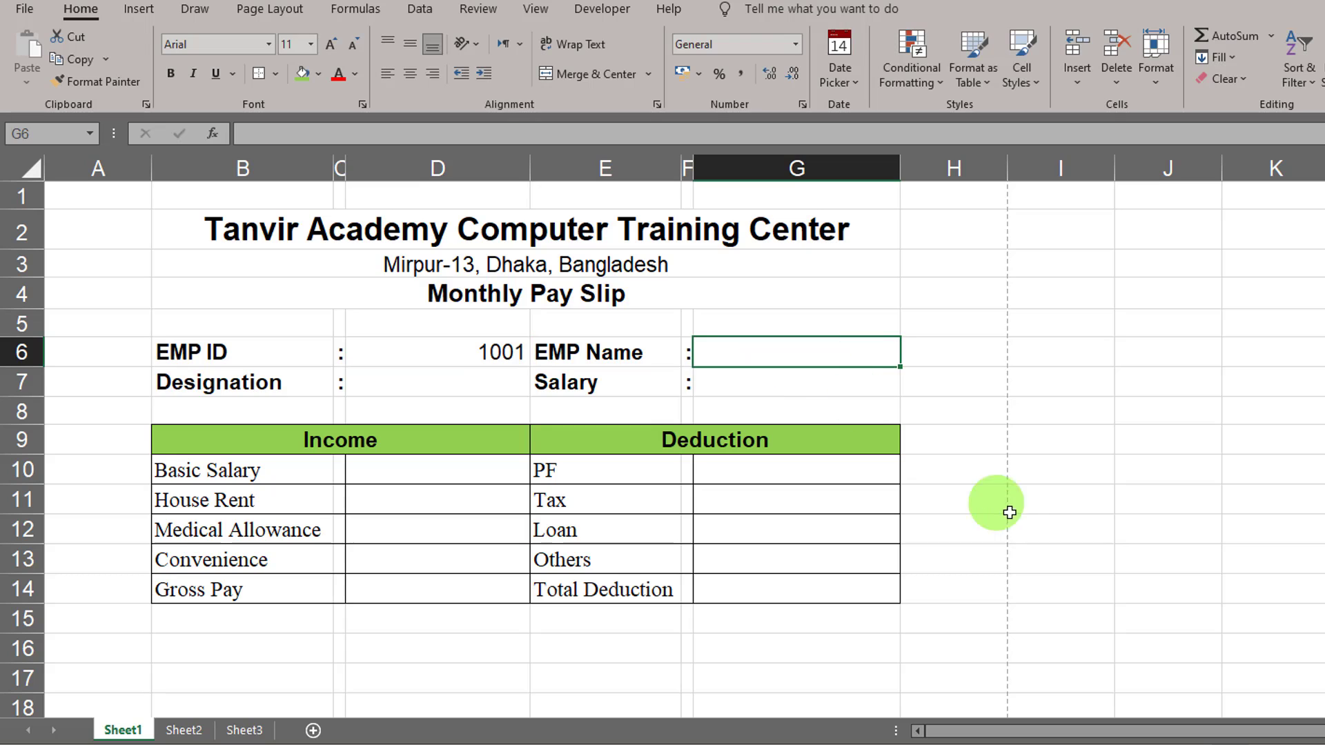
Step: Enter the employee's full name in G6 and the designation "Founder & Instructor" in D7
type("Tanvir")
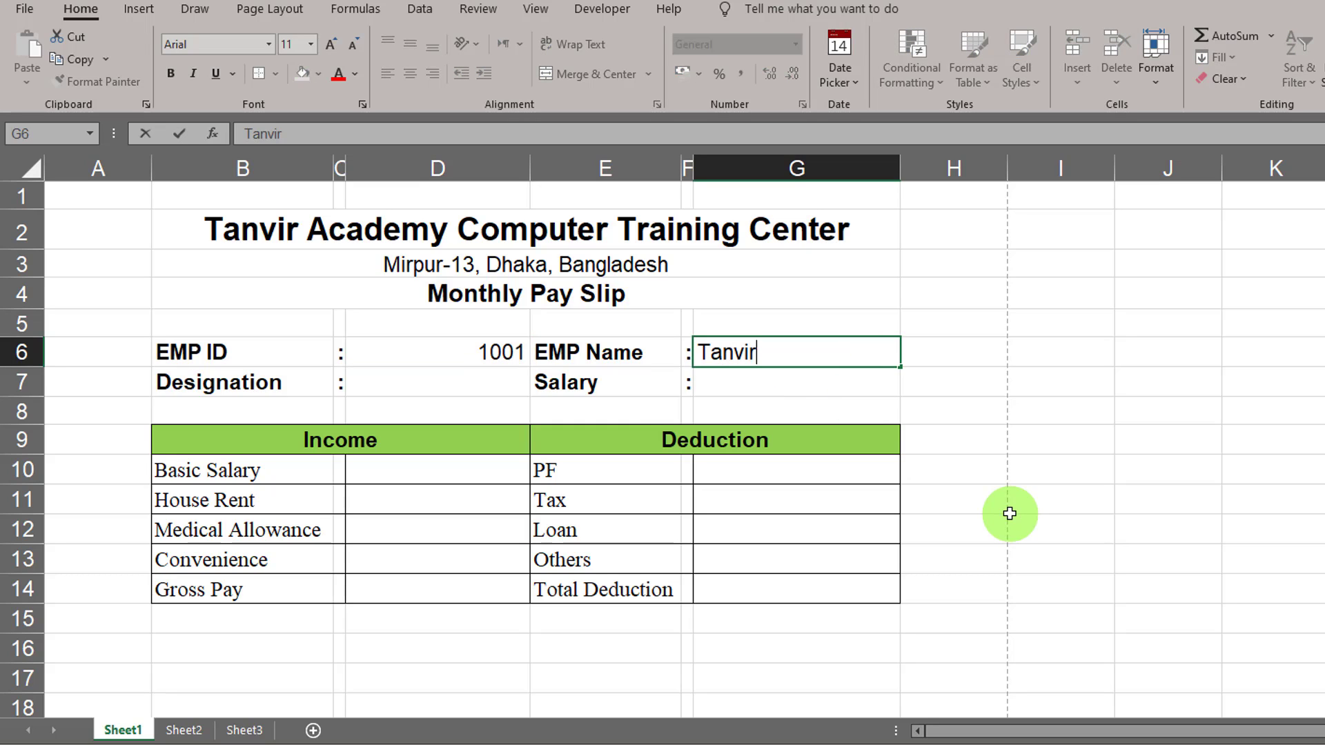
type(" Rahaman")
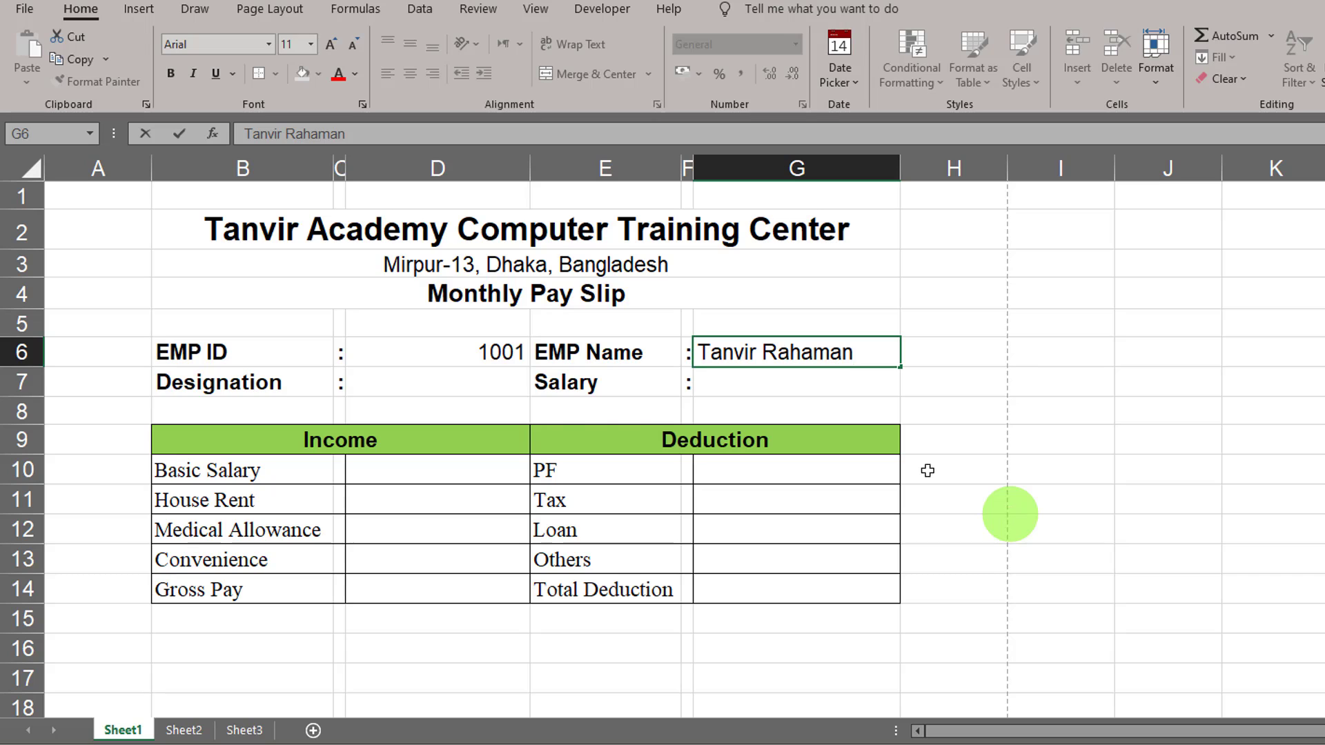
left_click(478, 388)
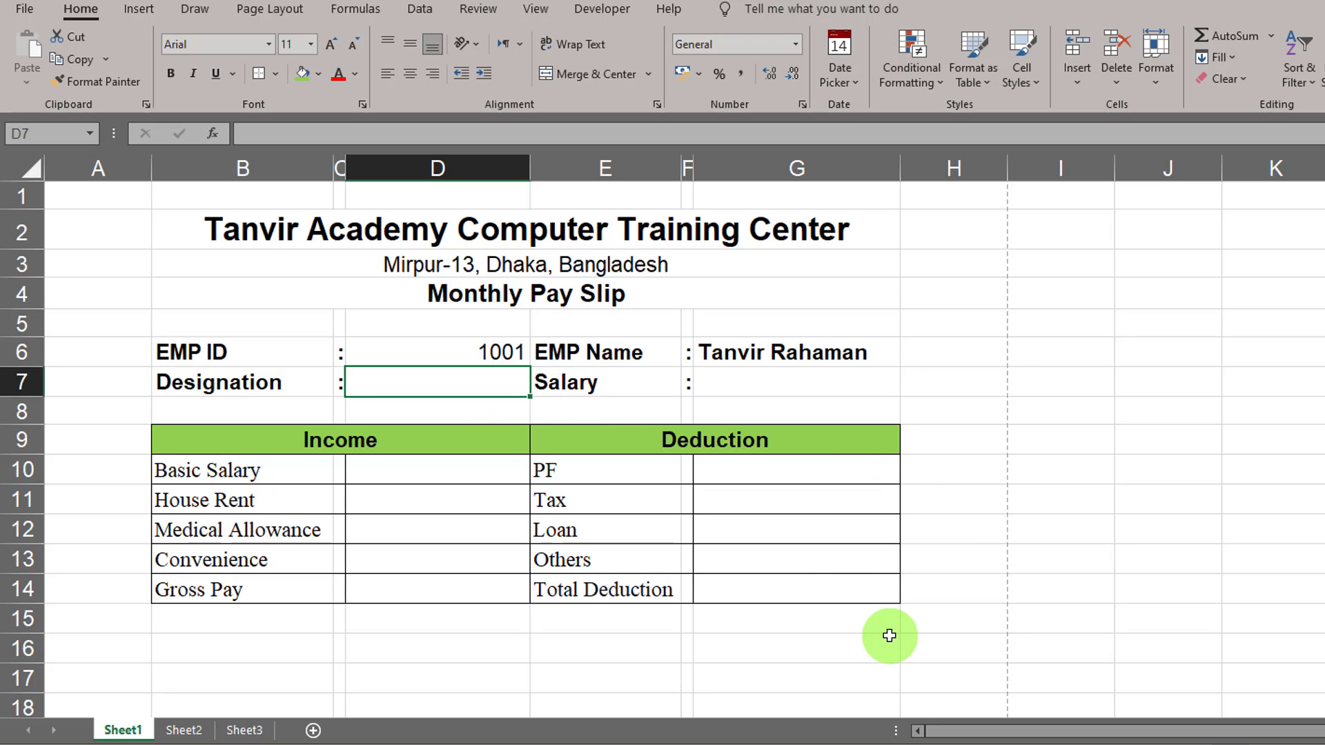
type("Fo")
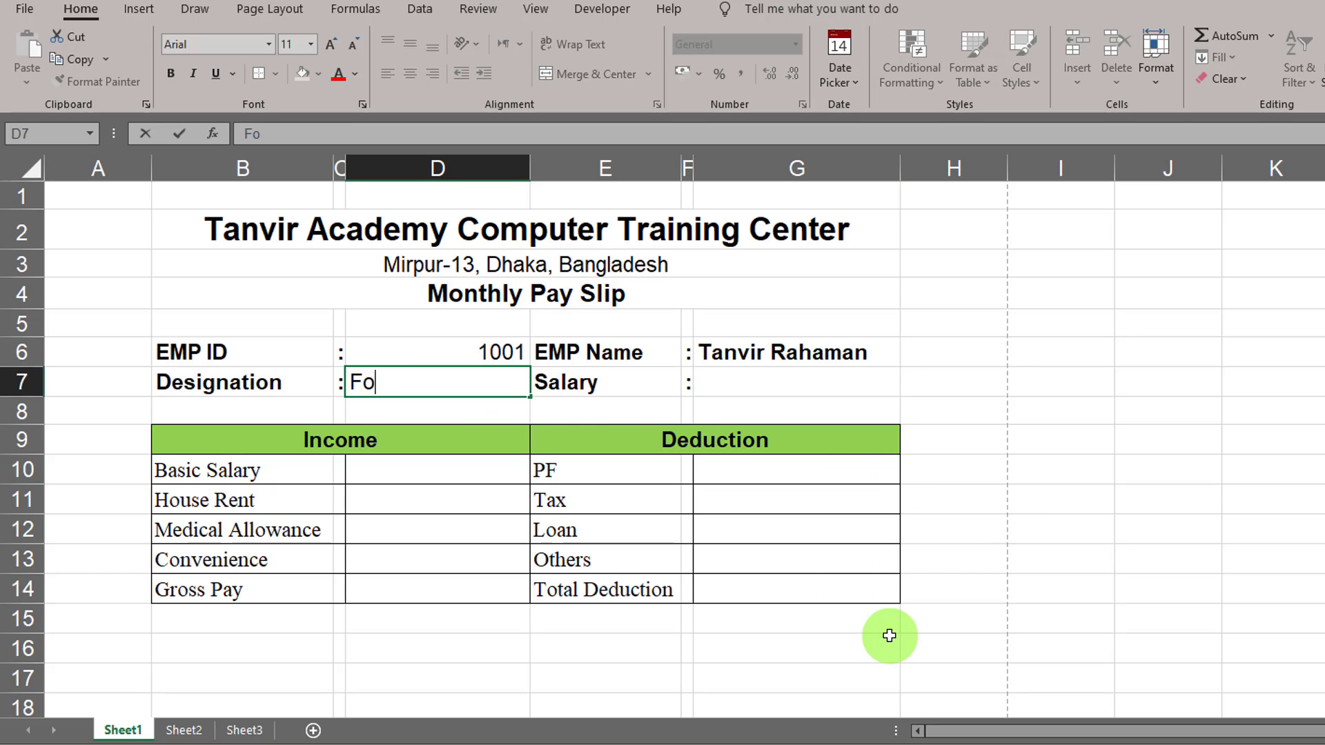
type("under")
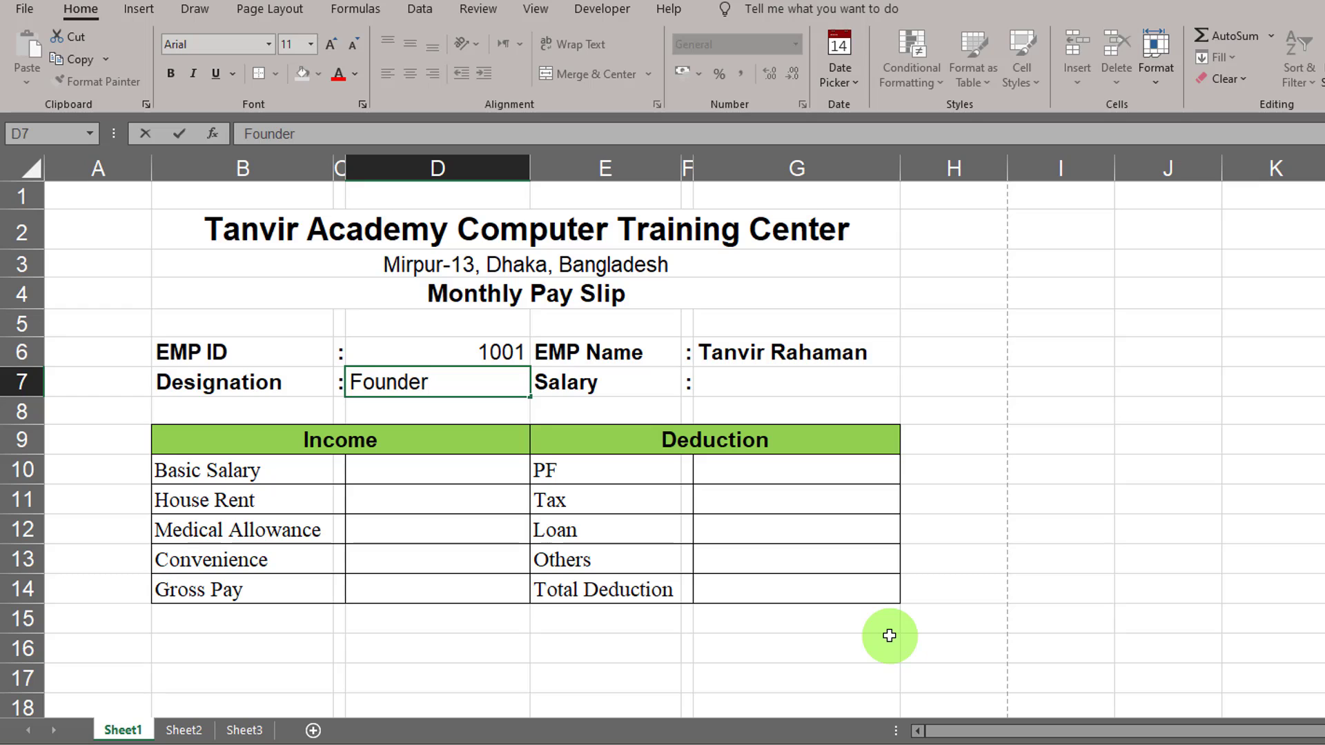
type(" & Instru")
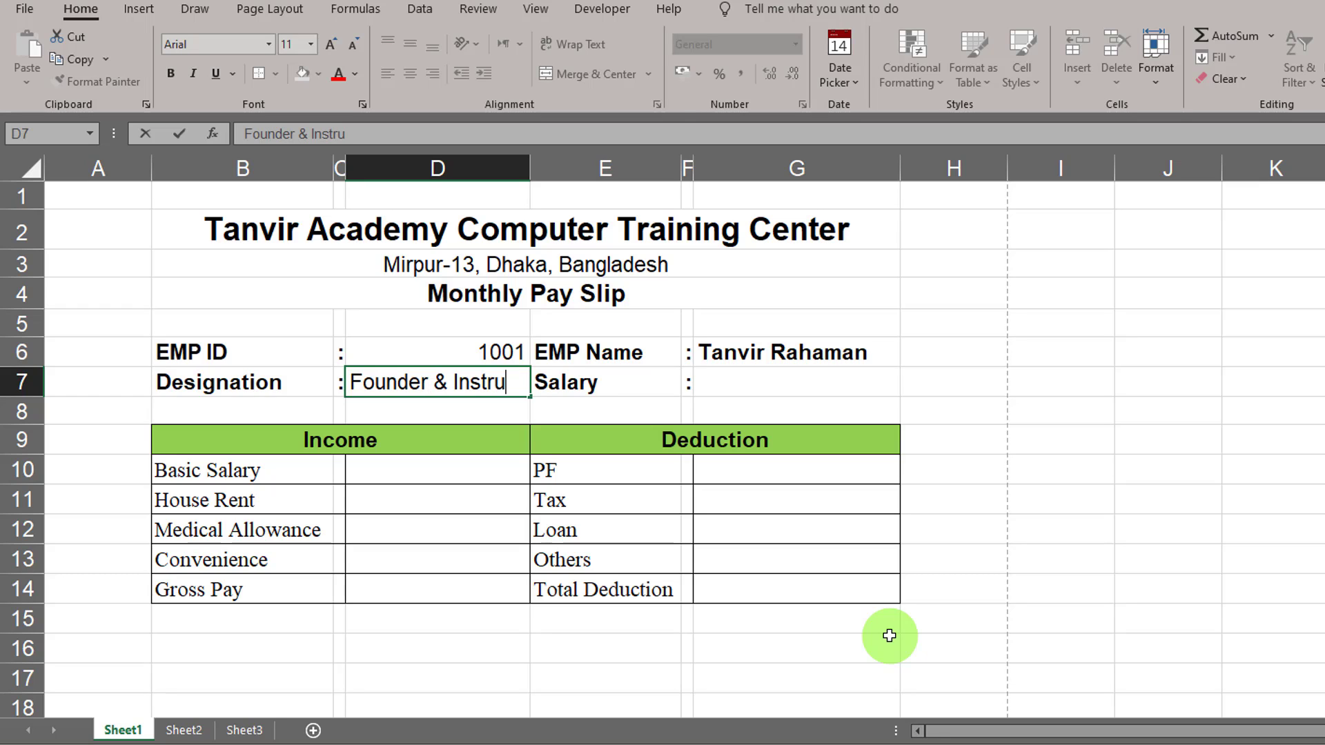
type("ctor")
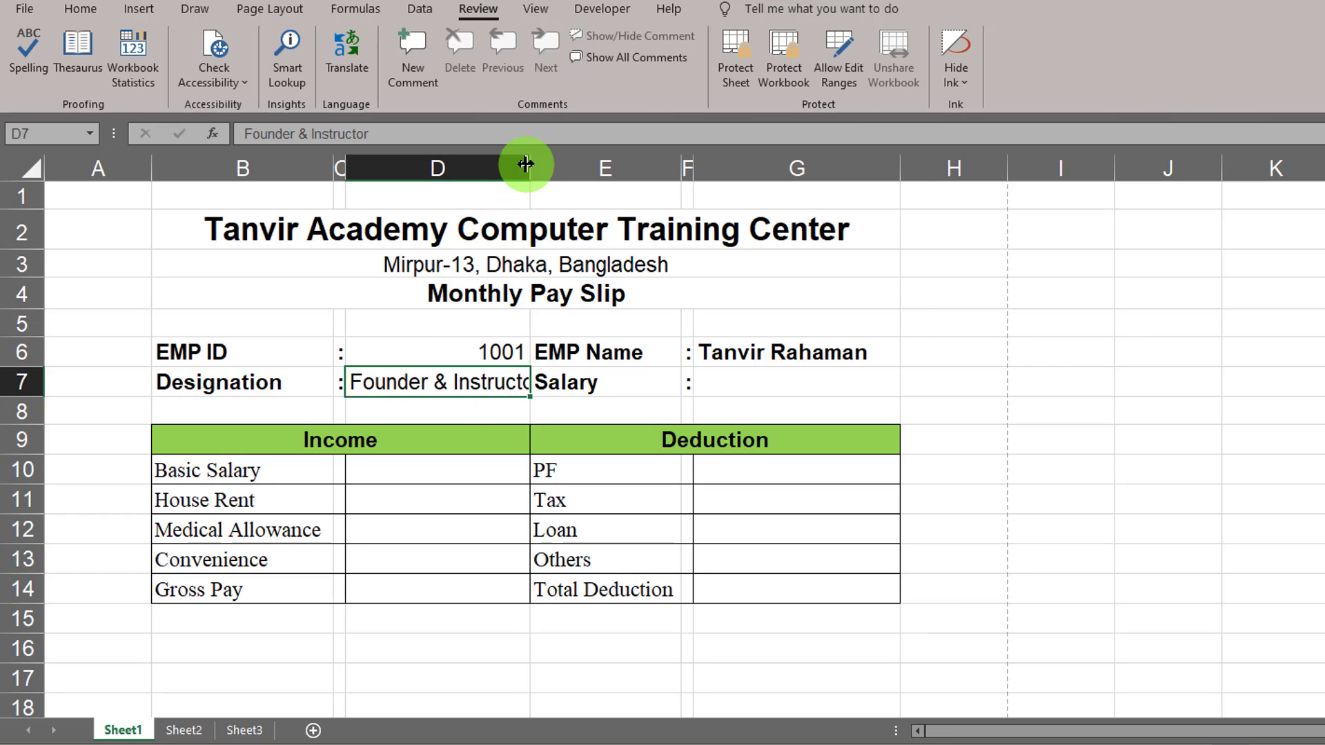
Step: Autofit column D to its contents and enter a salary of 80000 in G7
double_click(529, 167)
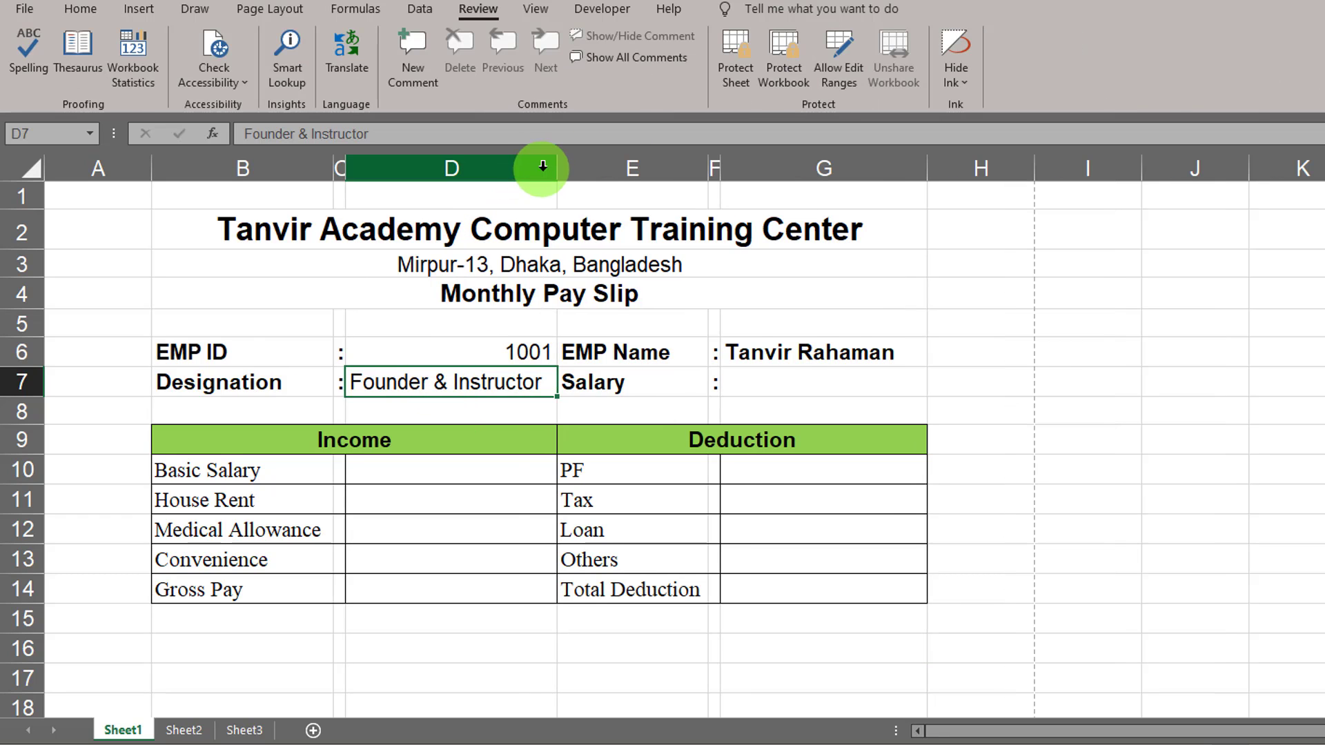
left_click(765, 385)
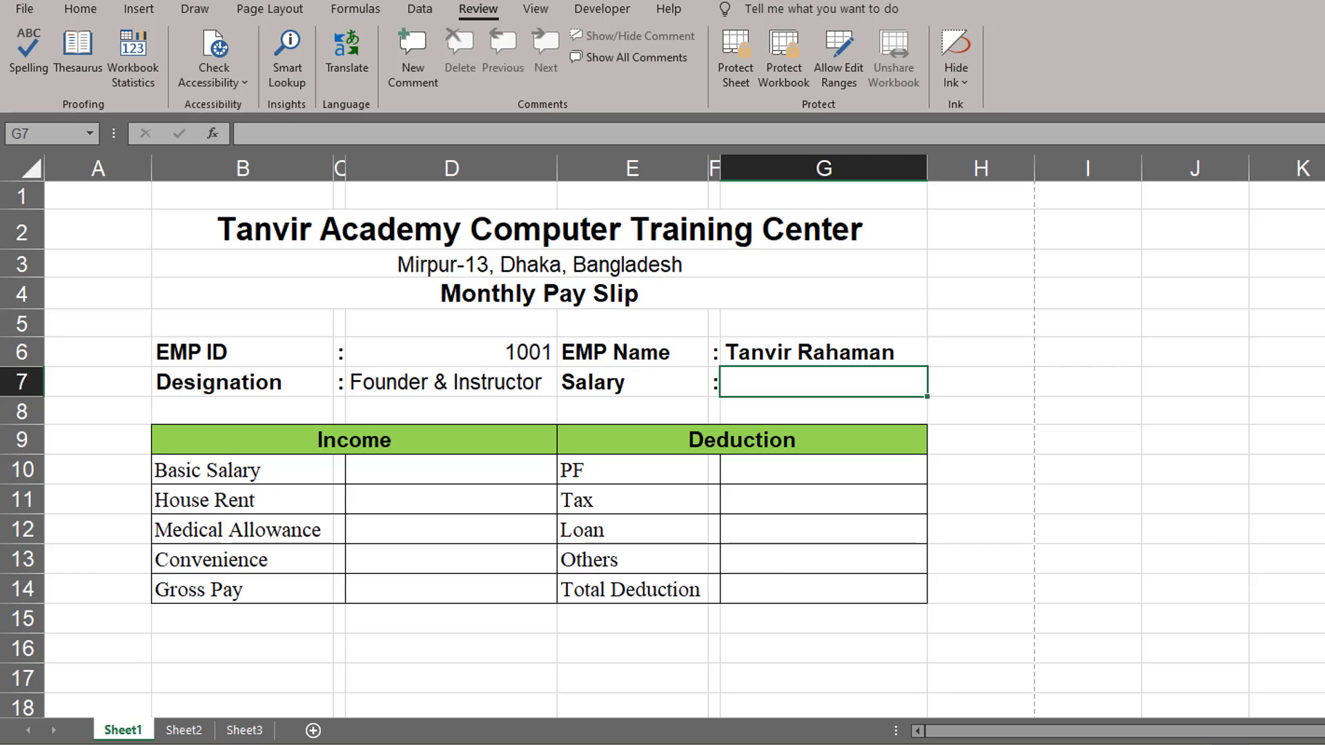
type("800")
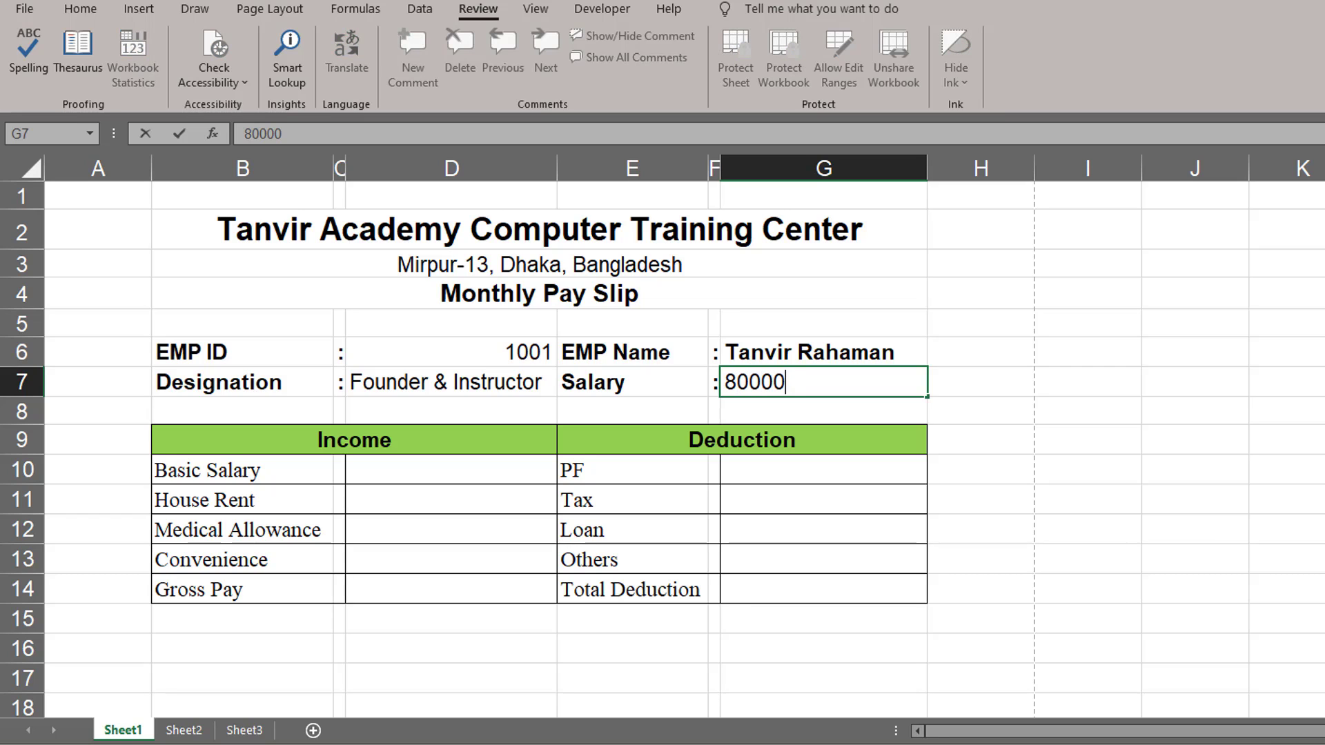
type("00")
left_click(1080, 465)
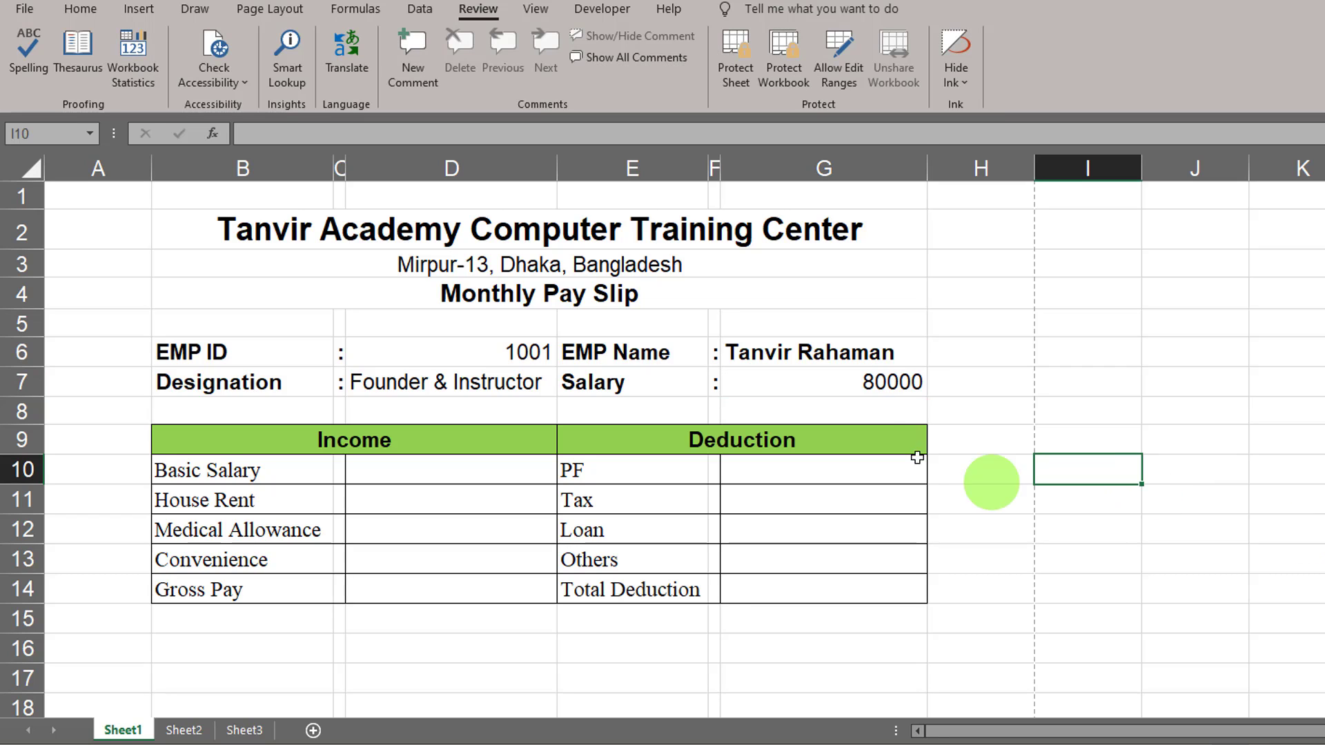
Step: Right-align the employee detail values in D6:D7 and G6:G7
left_click(872, 356)
left_click_drag(502, 349, 502, 379)
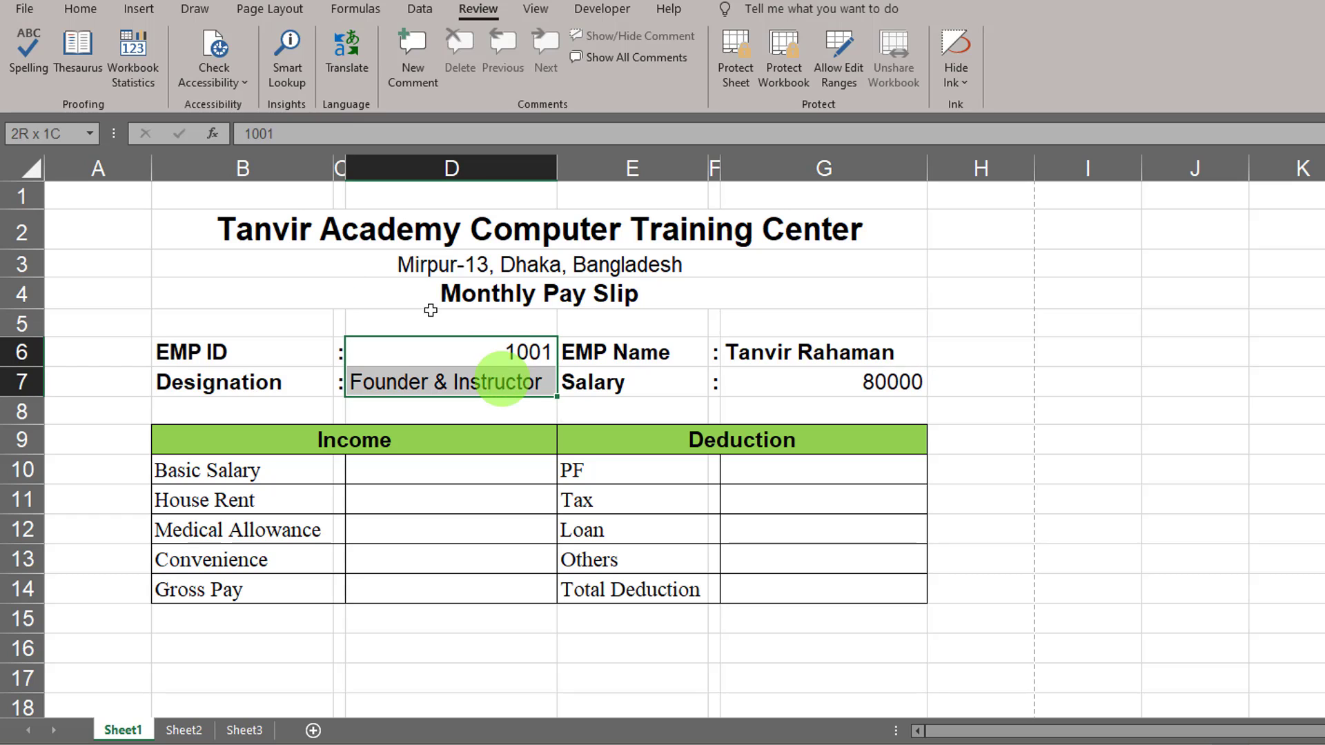
left_click(80, 9)
left_click(433, 73)
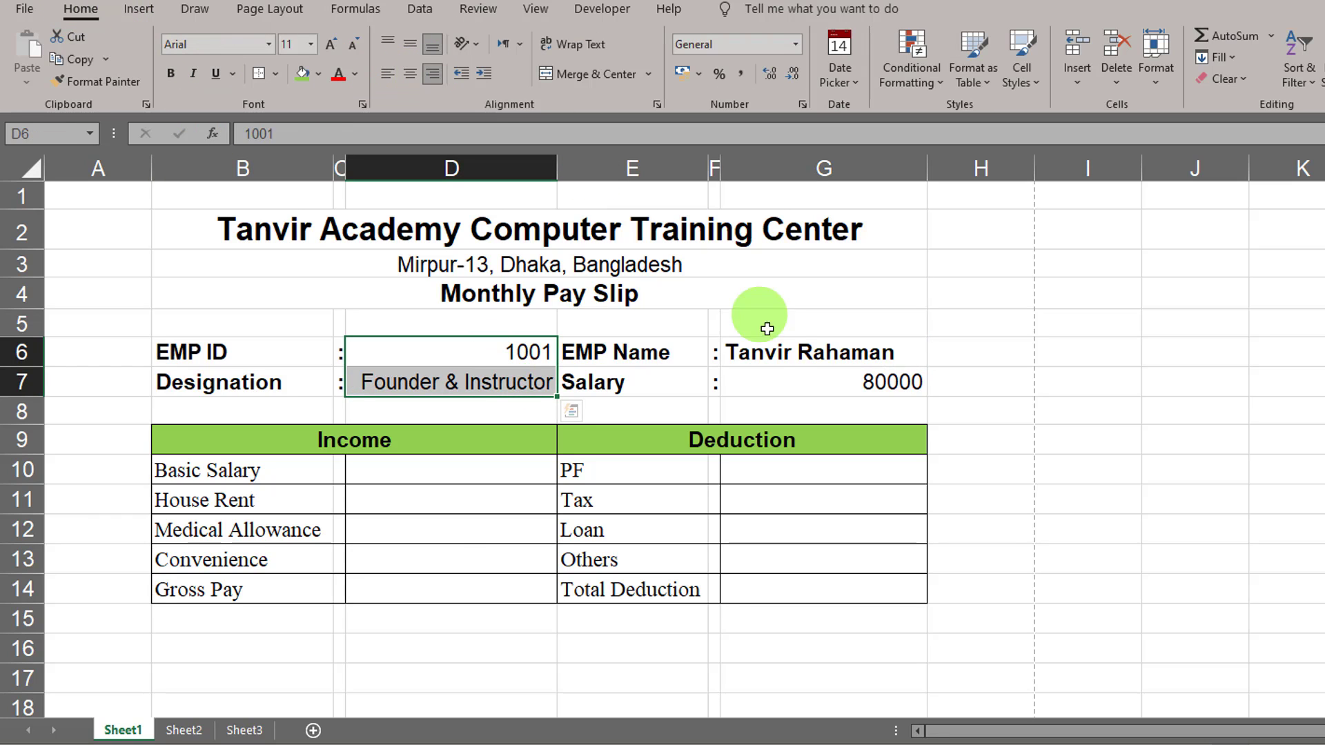
left_click(783, 352)
left_click_drag(783, 353, 780, 376)
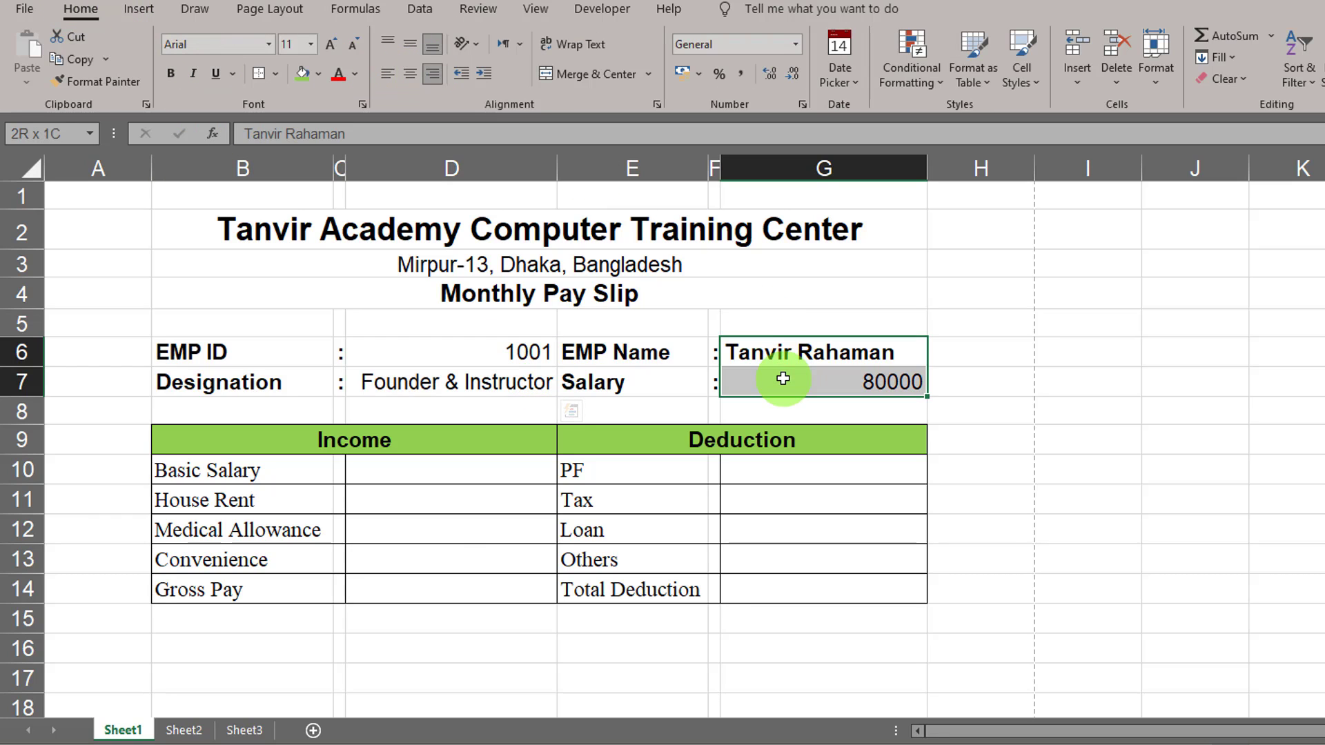
left_click(433, 73)
Step: Format the salary in G7 with the comma style, without decimals
left_click(851, 384)
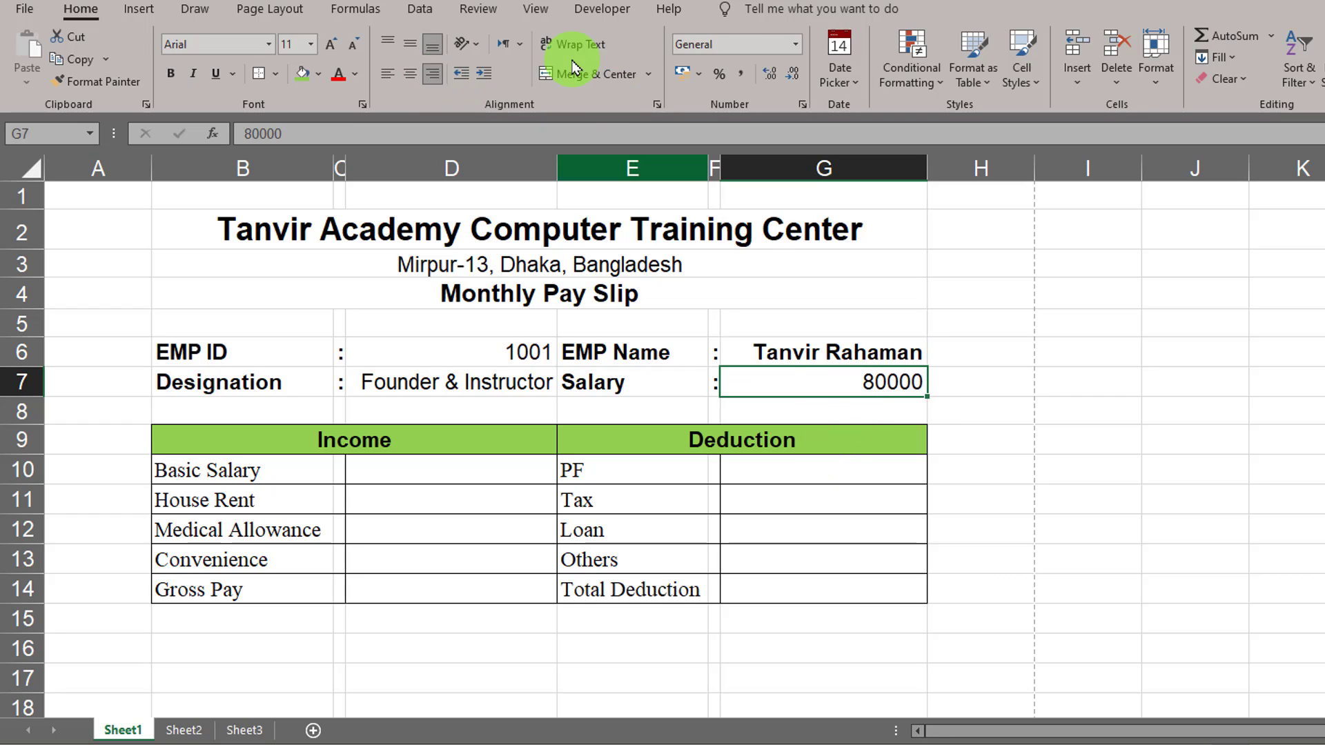
left_click(740, 74)
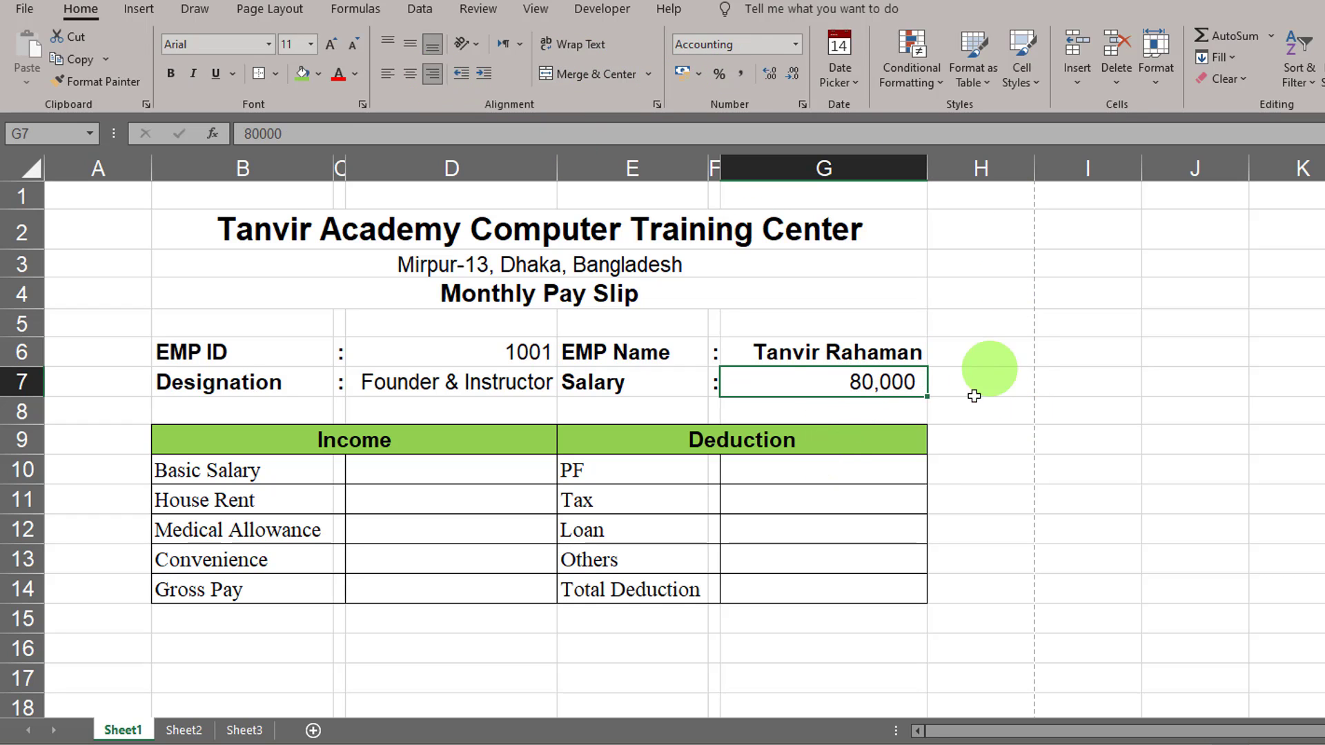
left_click(810, 539)
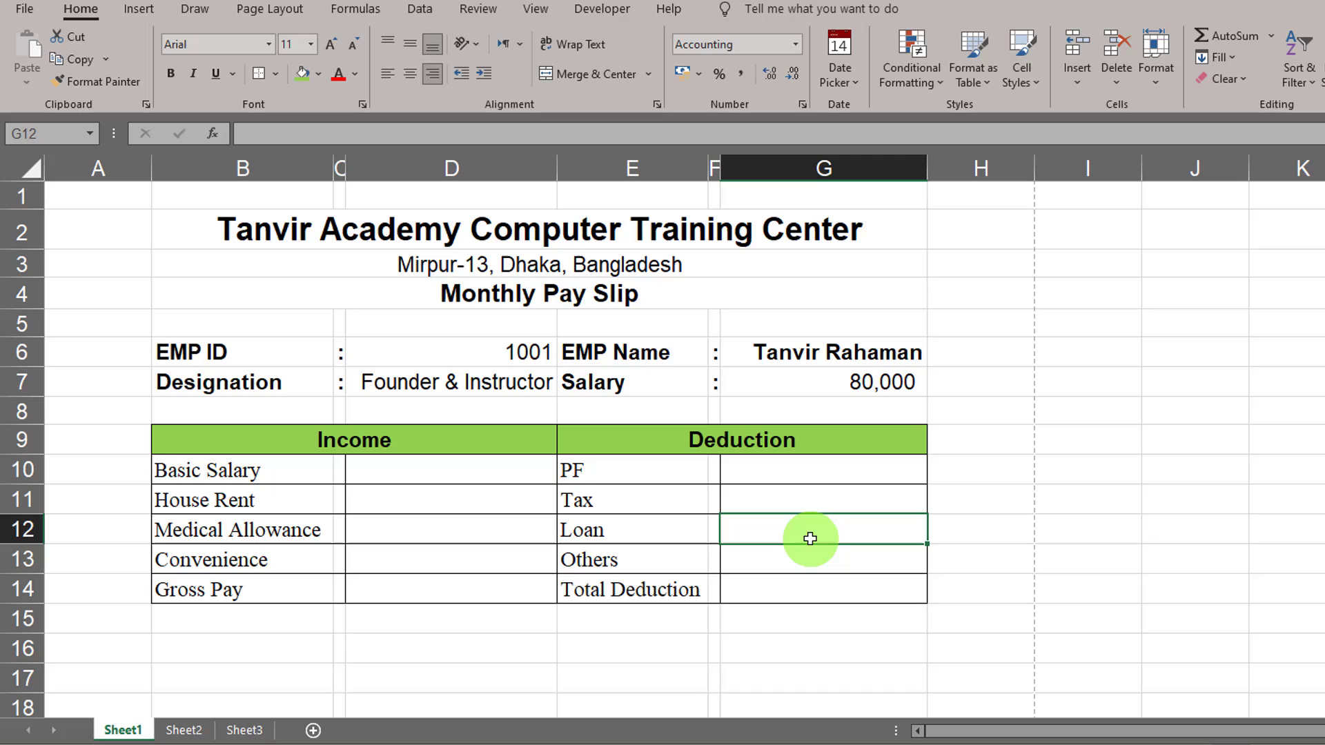
Step: Calculate Basic Salary in D10 as 80% of the salary with the formula =G7*80%
left_click(412, 471)
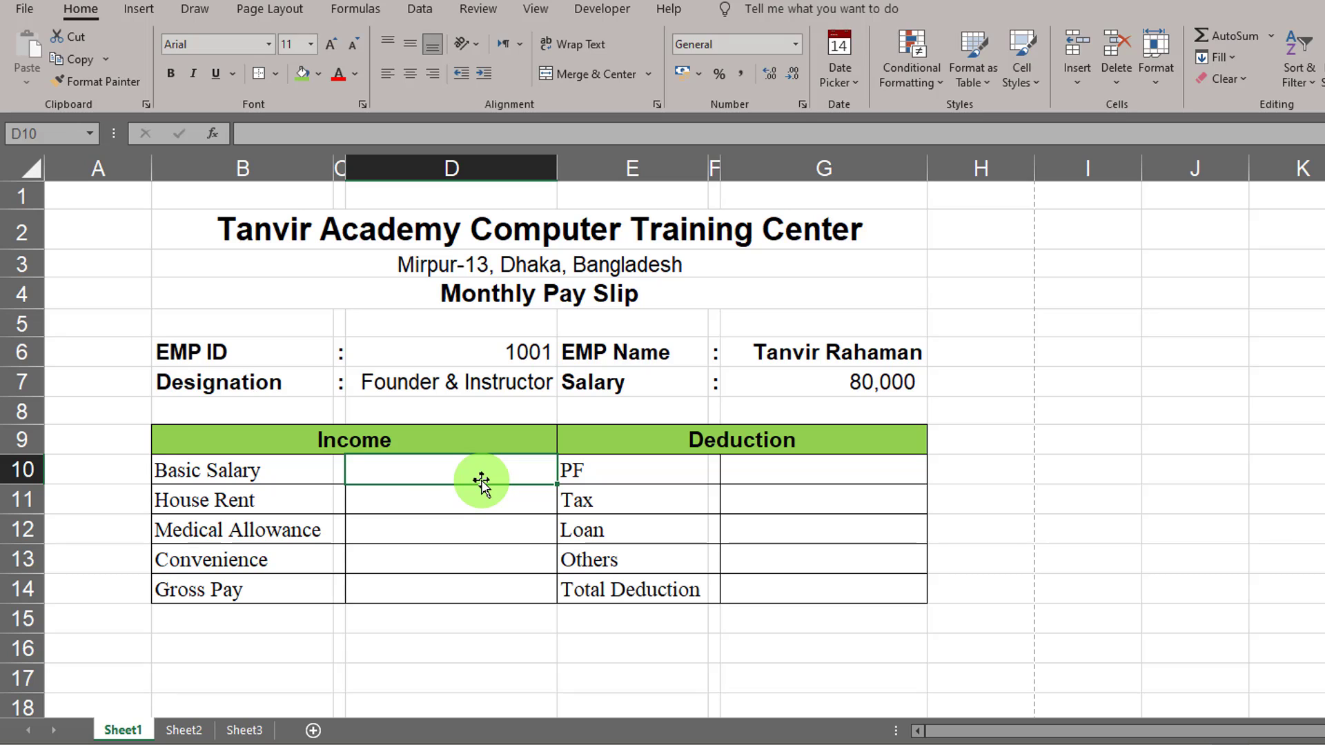
type("=")
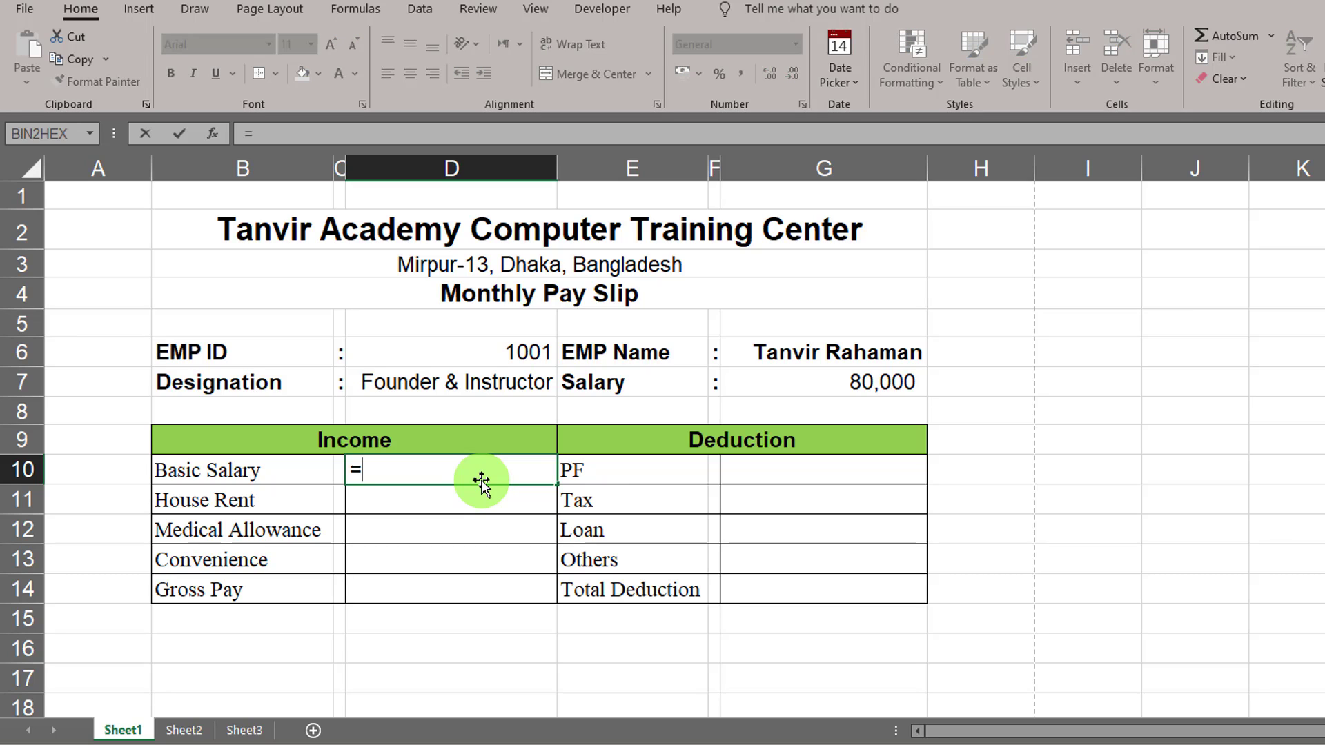
left_click(847, 381)
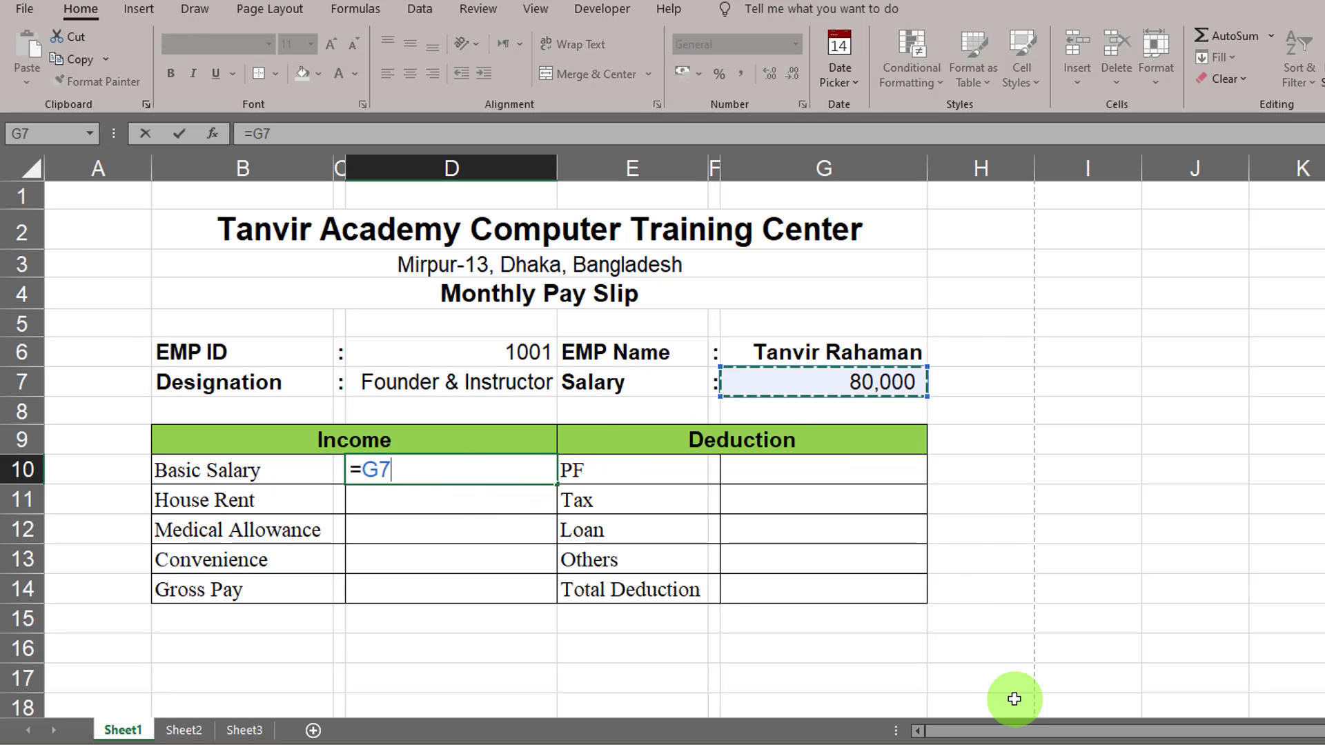
type("*")
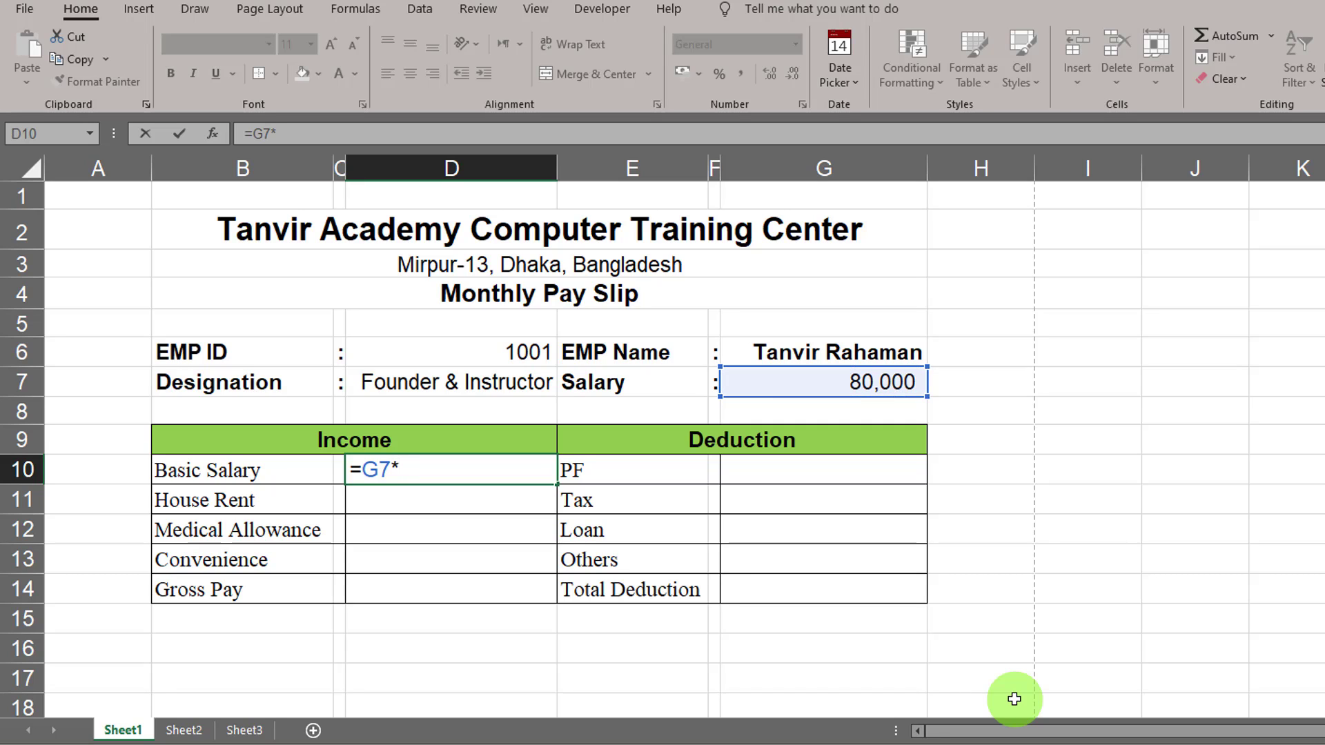
type("80%")
key("Return")
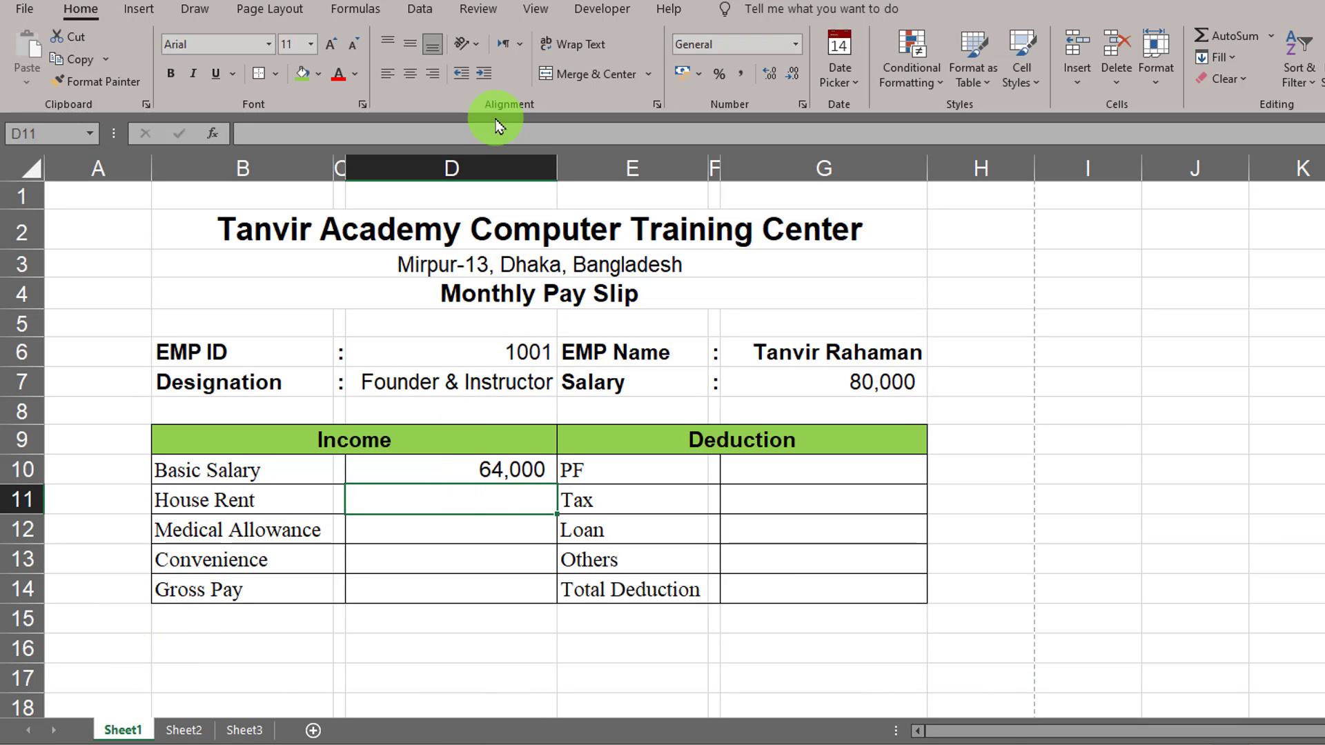
Step: Calculate House Rent in D11 as 10% of the salary with the formula =G7*10%
type("=")
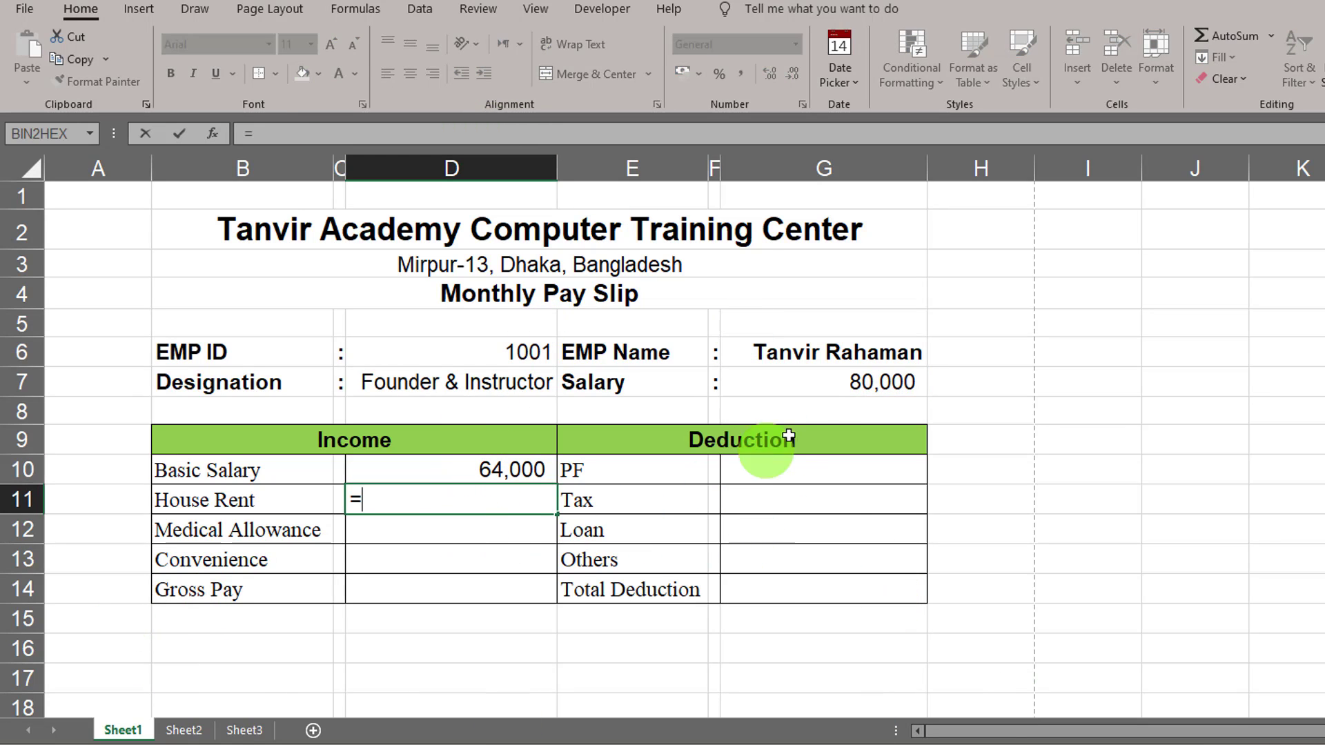
left_click(842, 379)
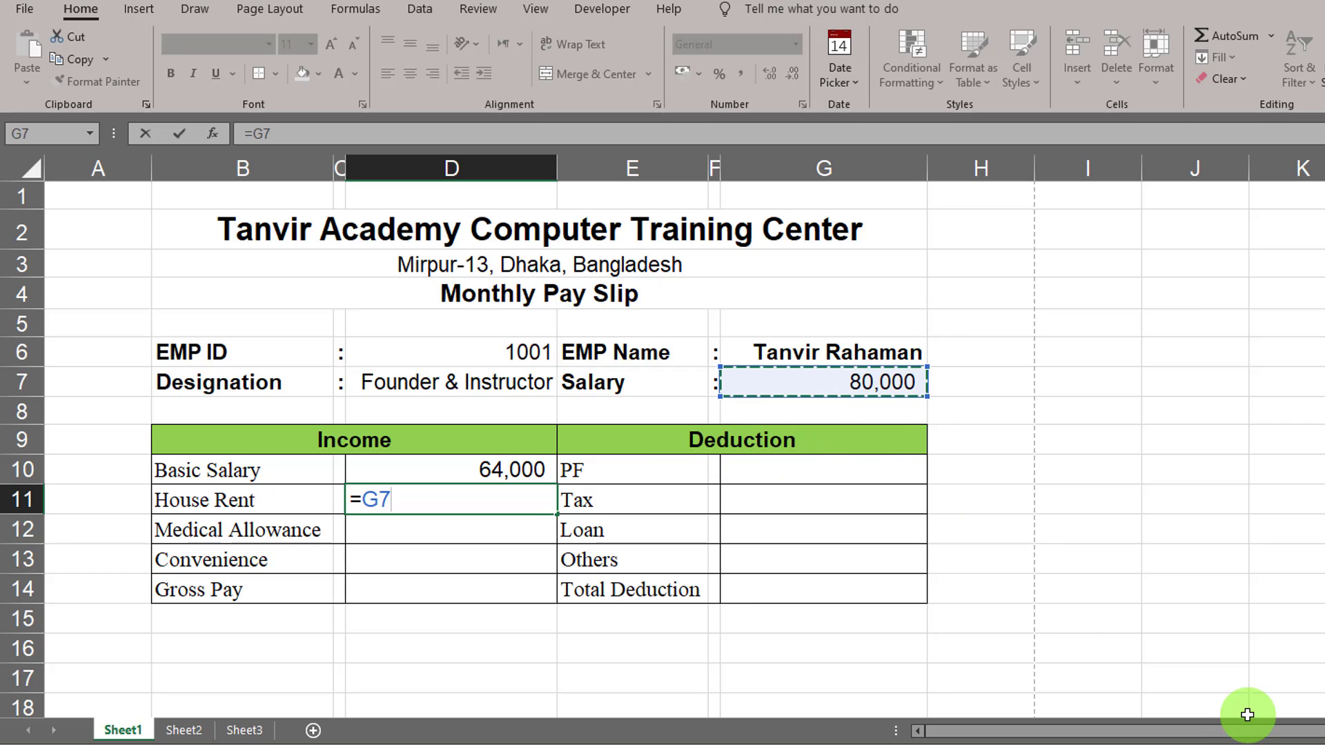
type("*")
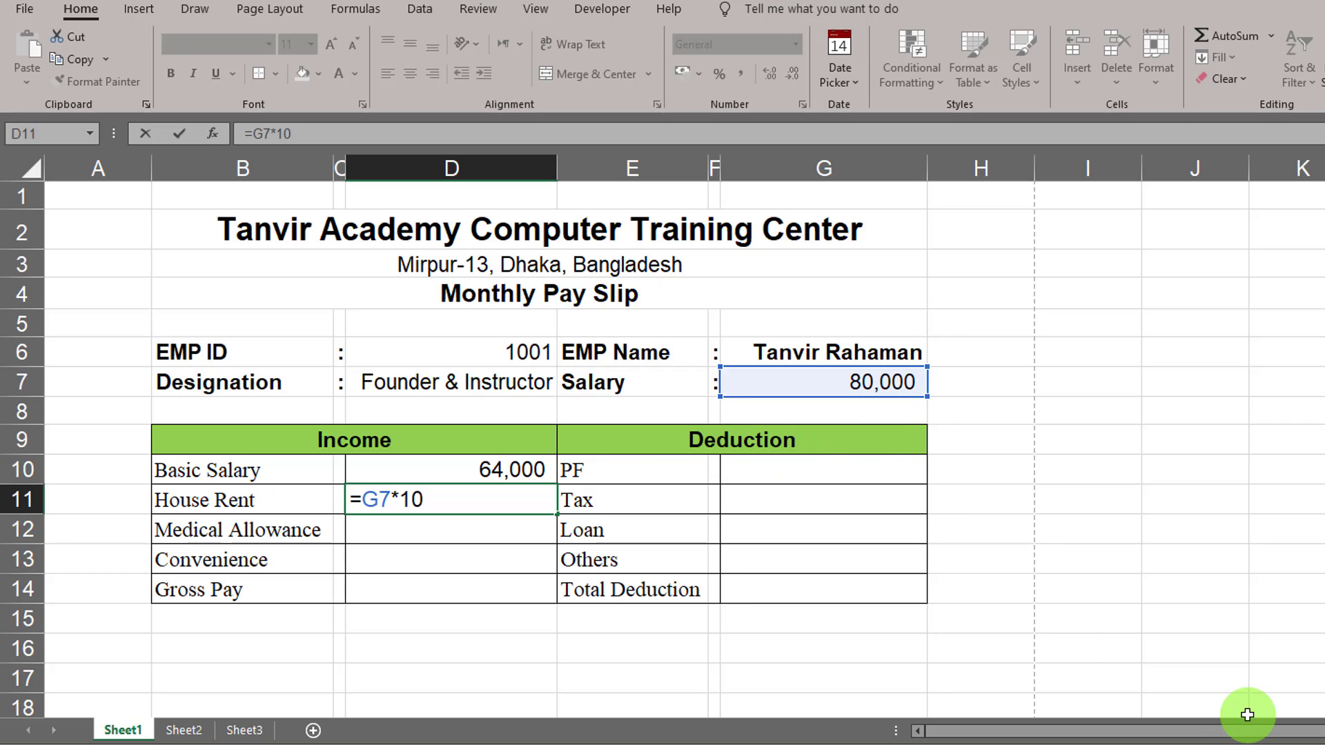
type("10%")
key("Return")
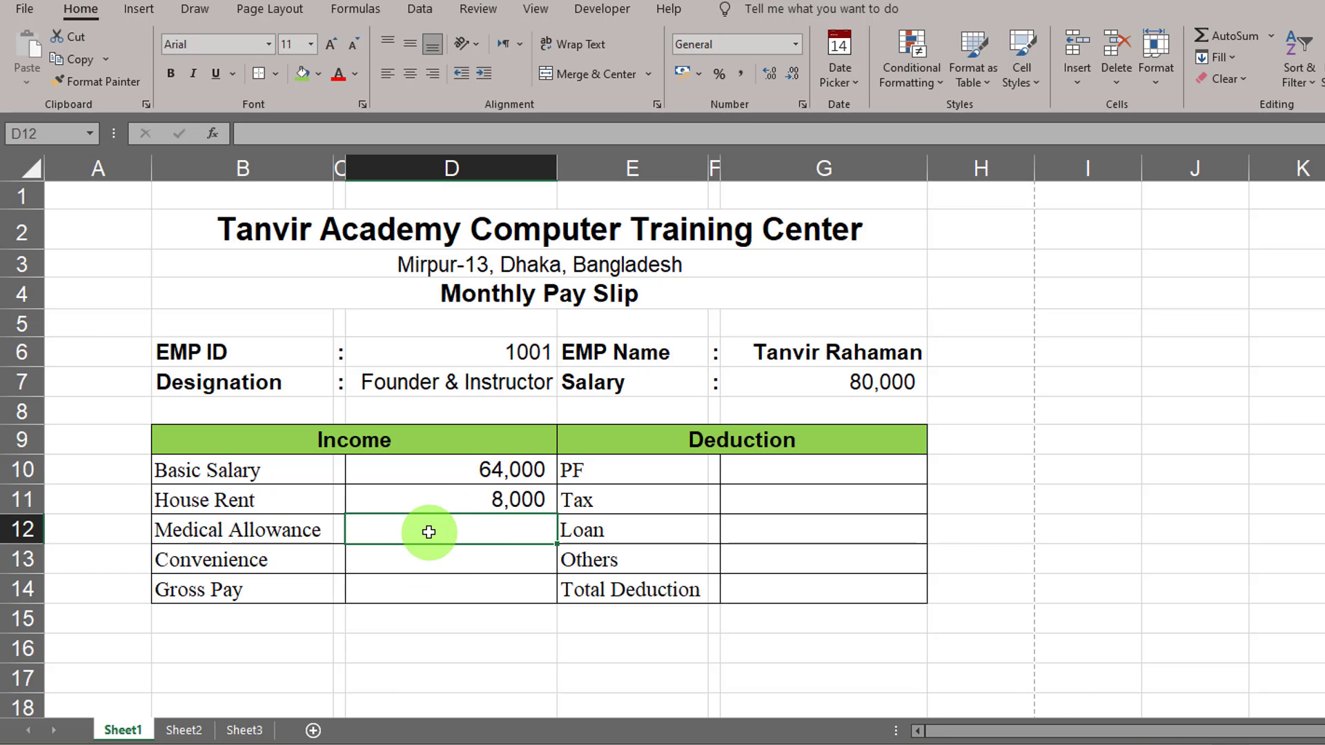
Step: Calculate Medical Allowance in D12 as 10% of the salary in G7
type("=")
left_click(892, 382)
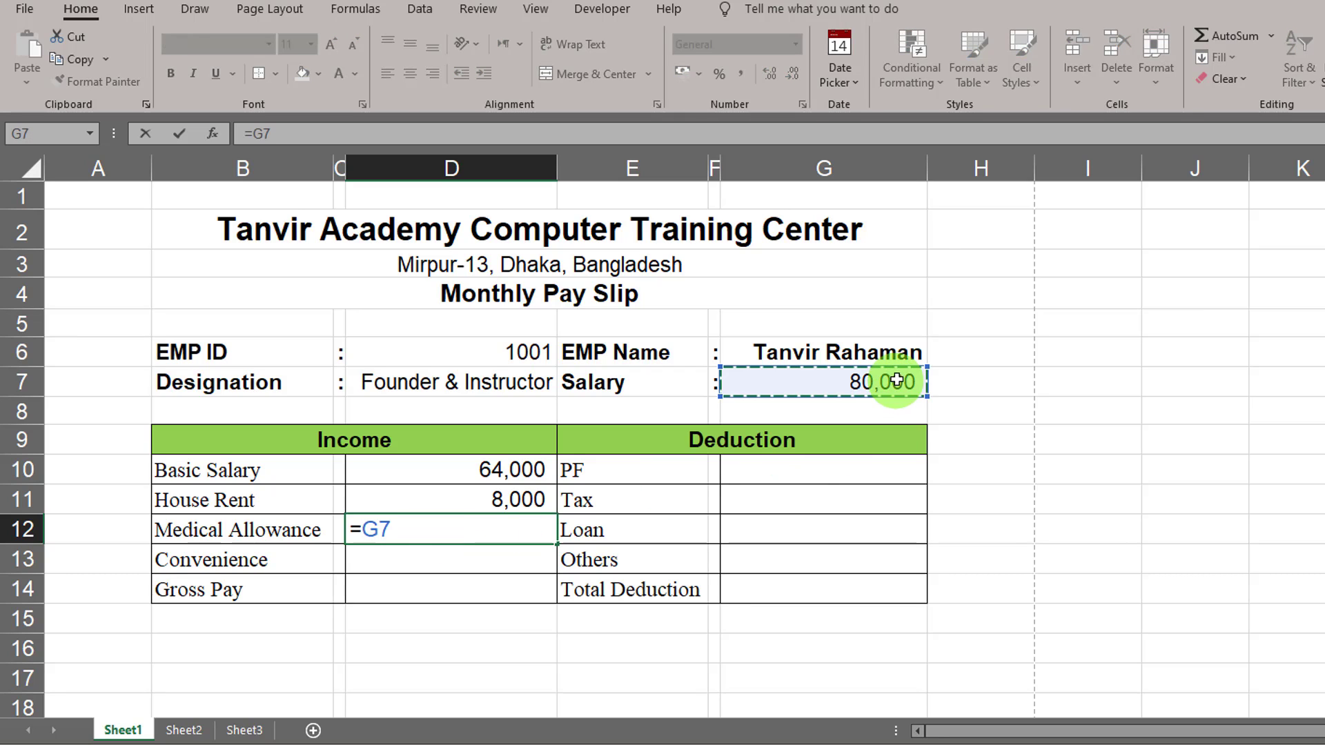
type("*")
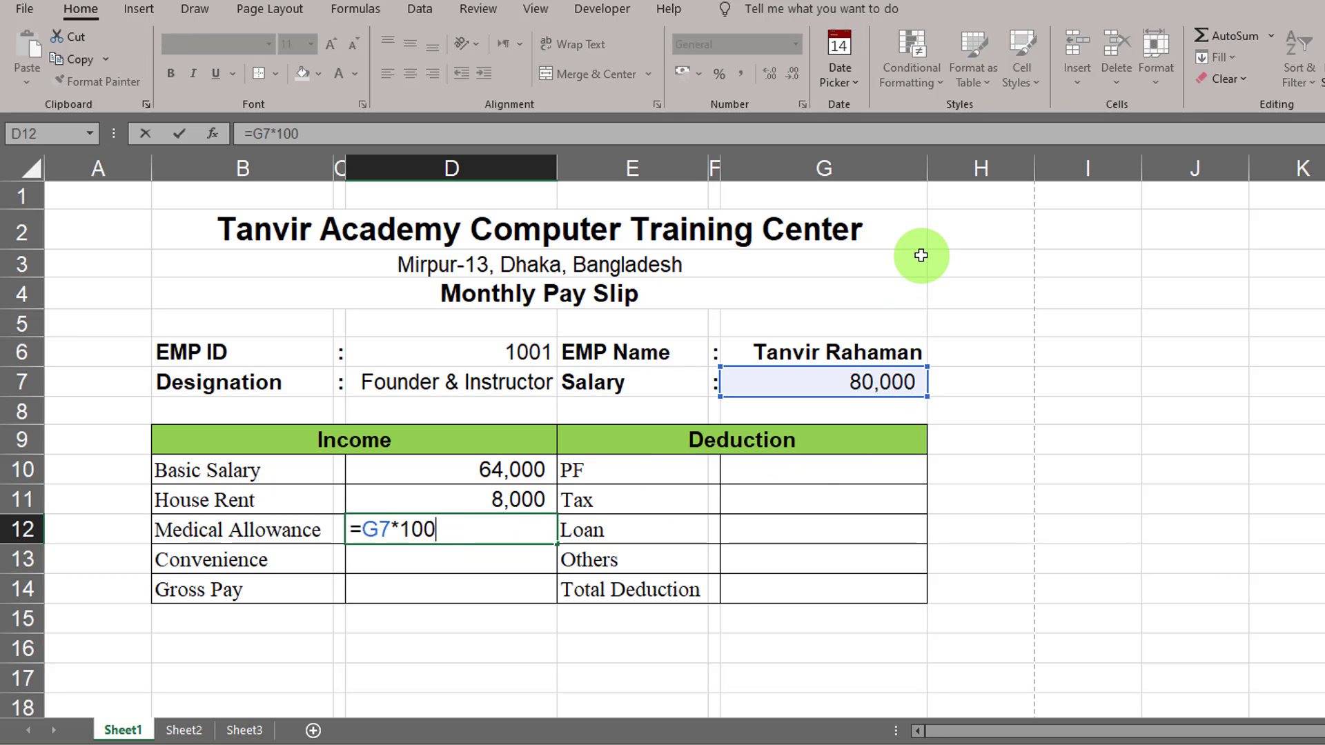
key("Return")
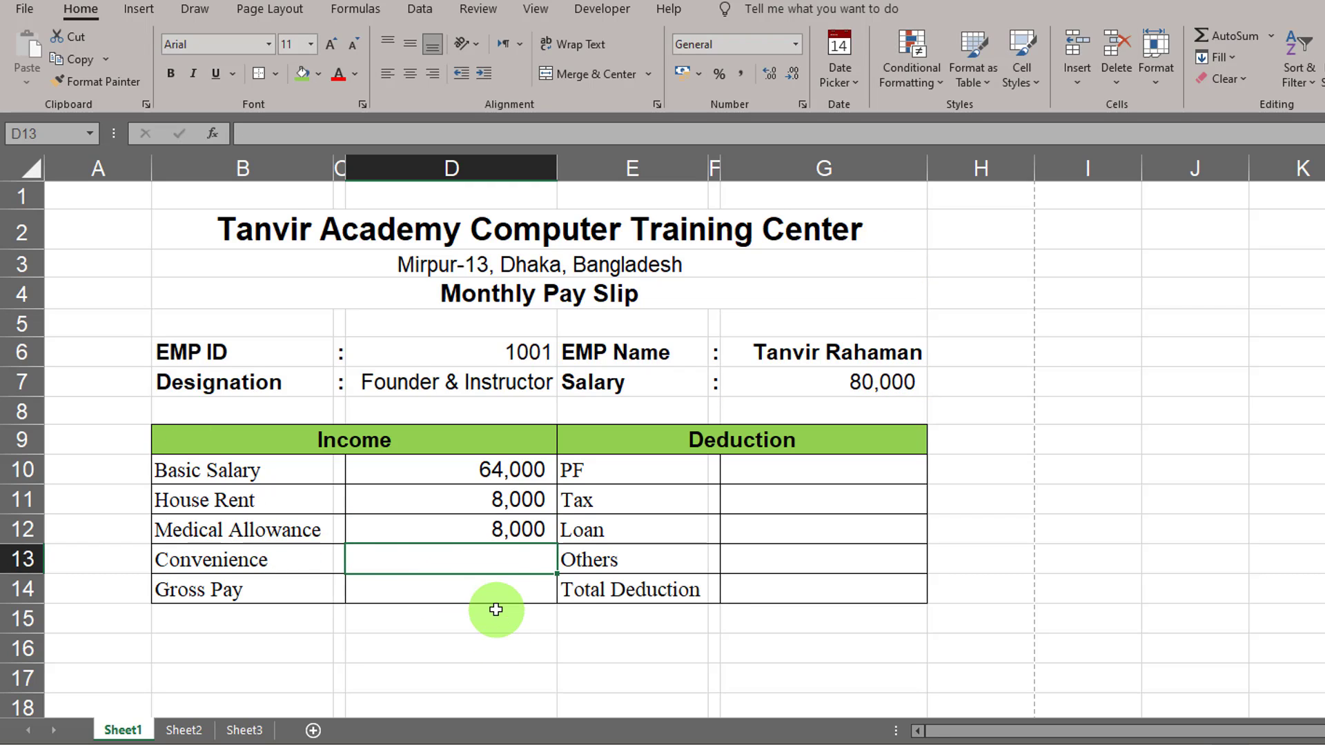
type("78")
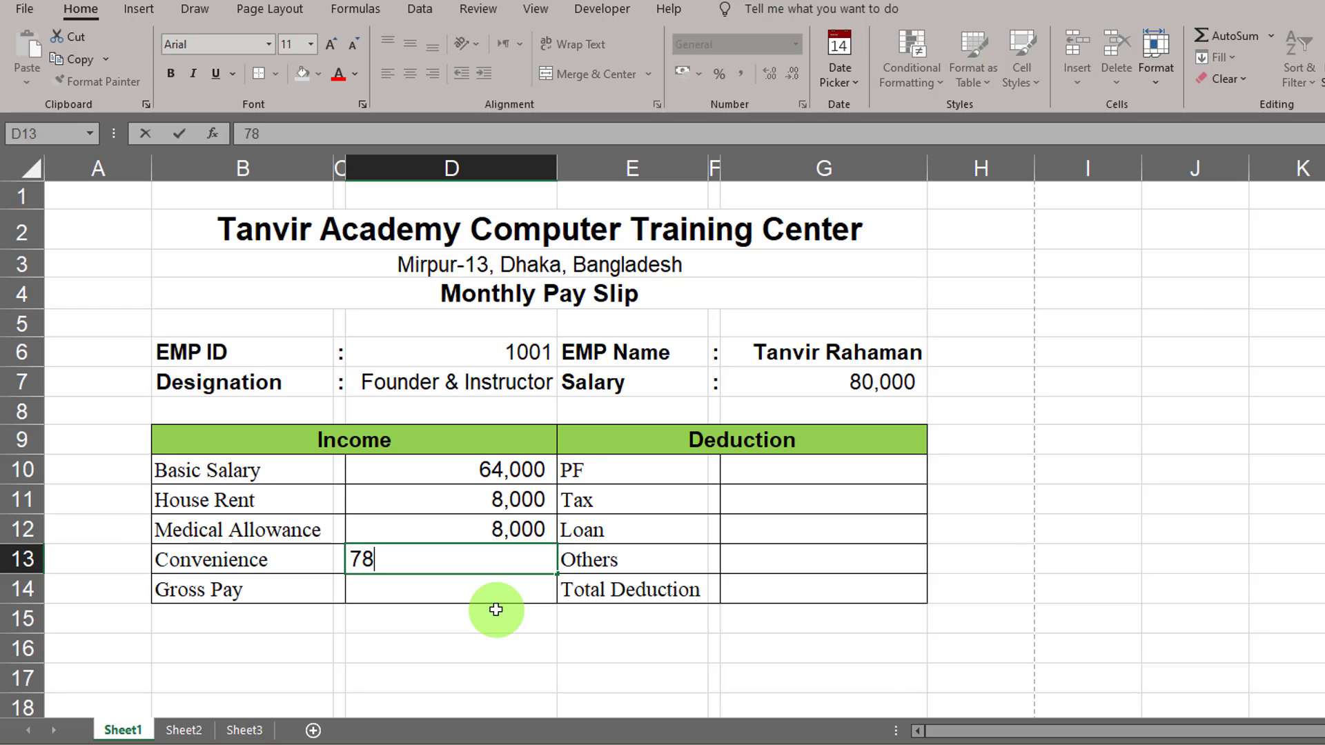
key("BackSpace")
key("BackSpace")
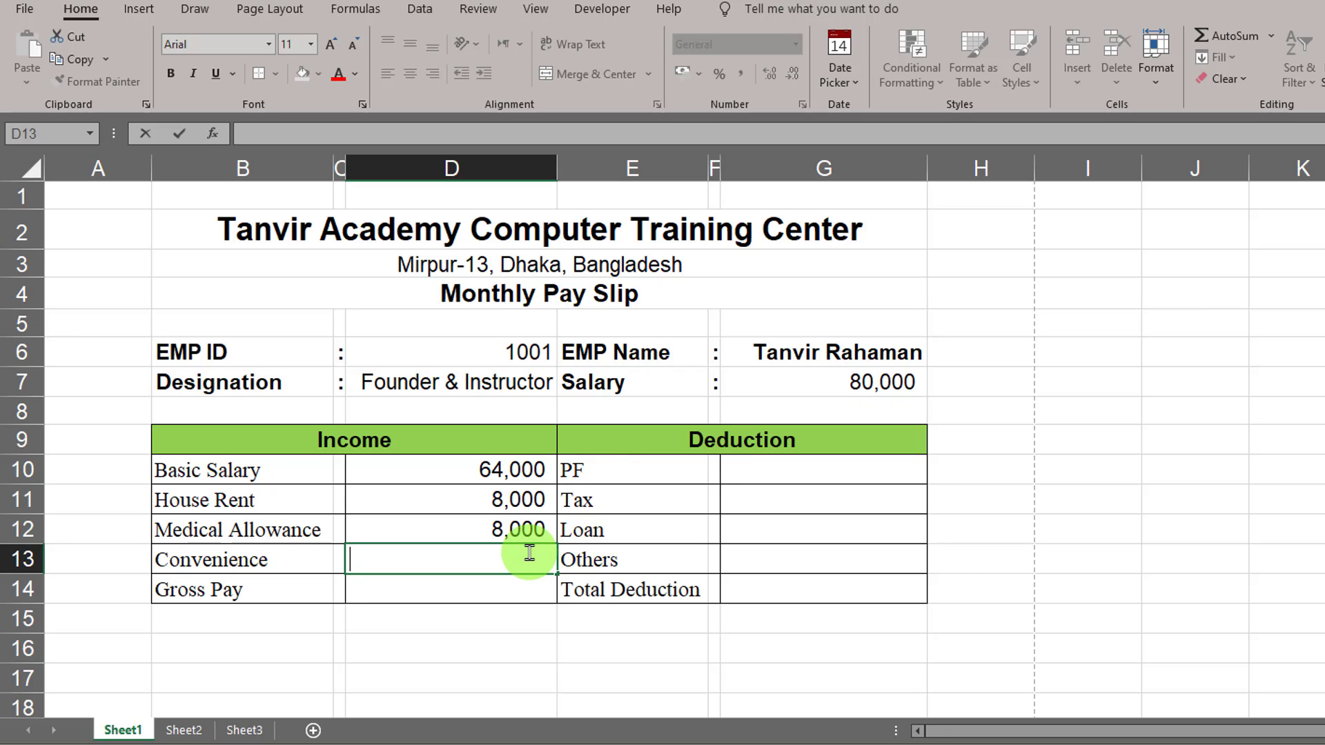
Step: Calculate Convenience in D13 as 20% of the salary with the formula =G7*20%
type("=")
left_click(838, 386)
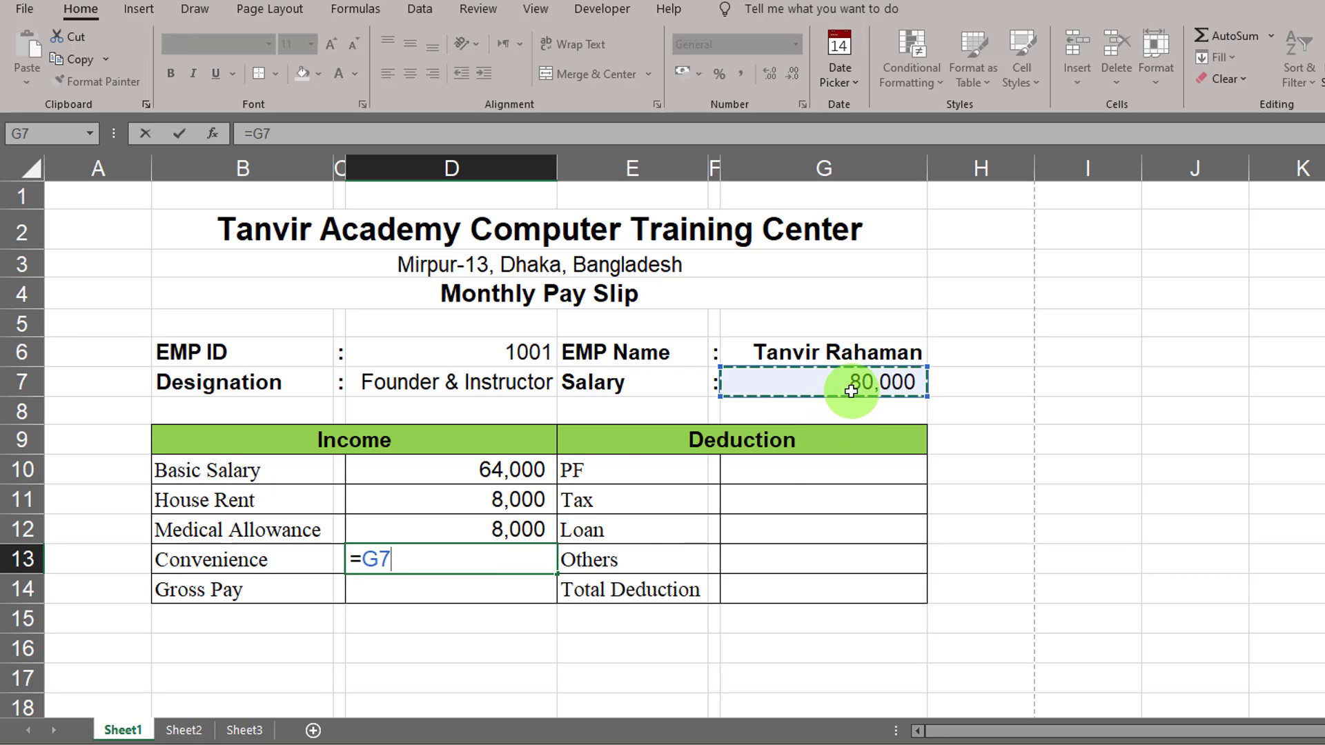
type("*20")
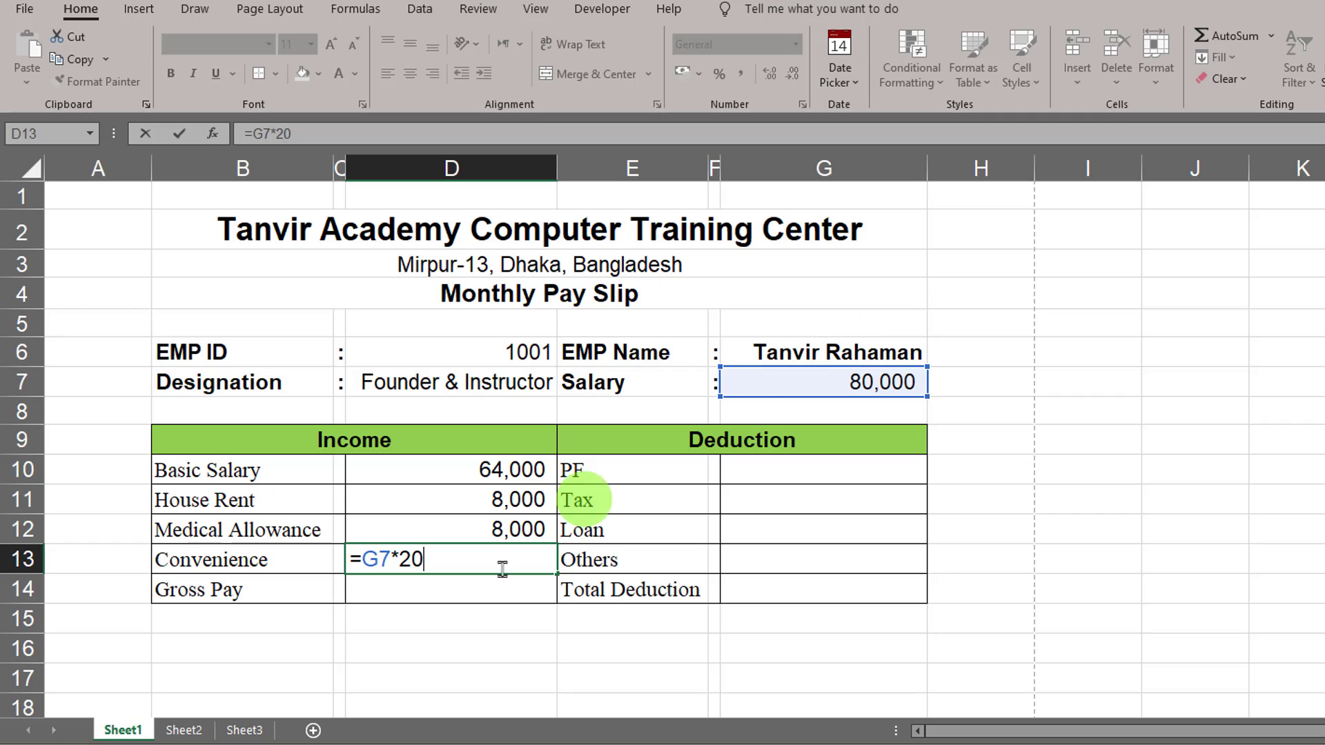
key("Return")
left_click(507, 563)
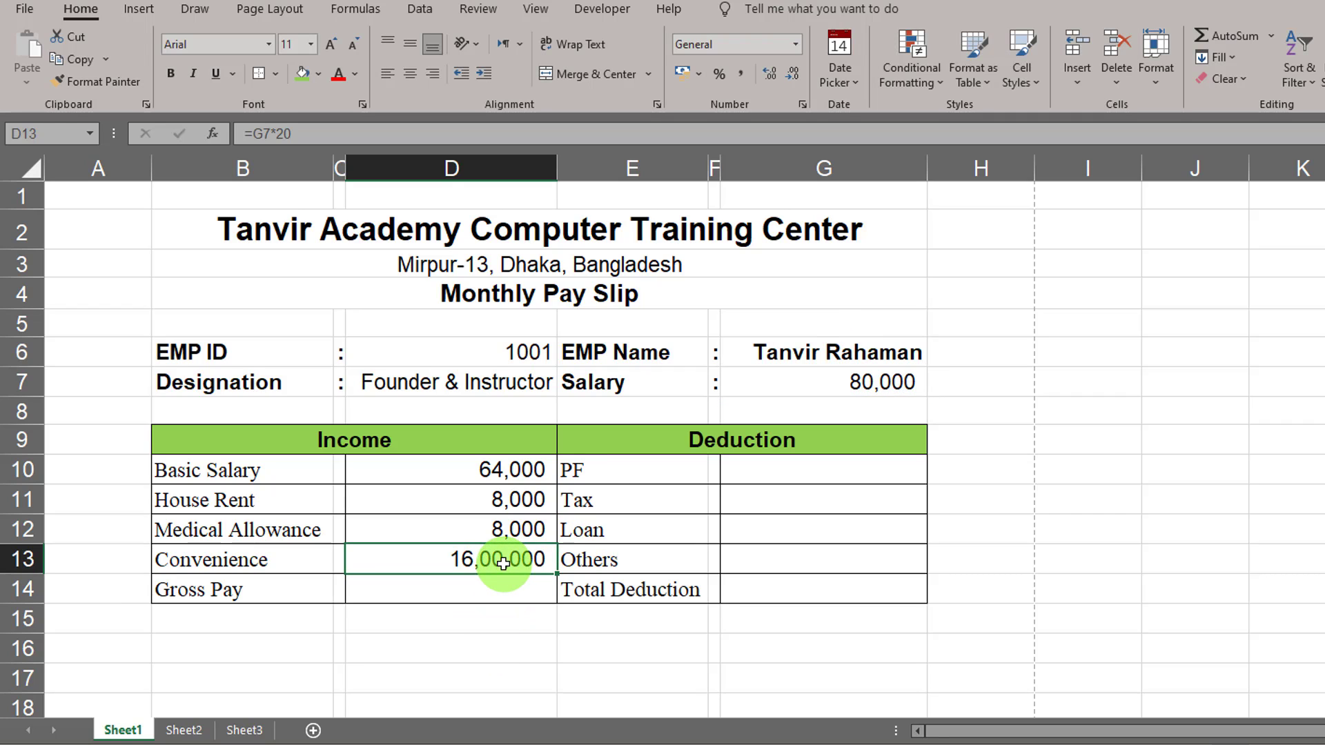
double_click(490, 556)
type("%")
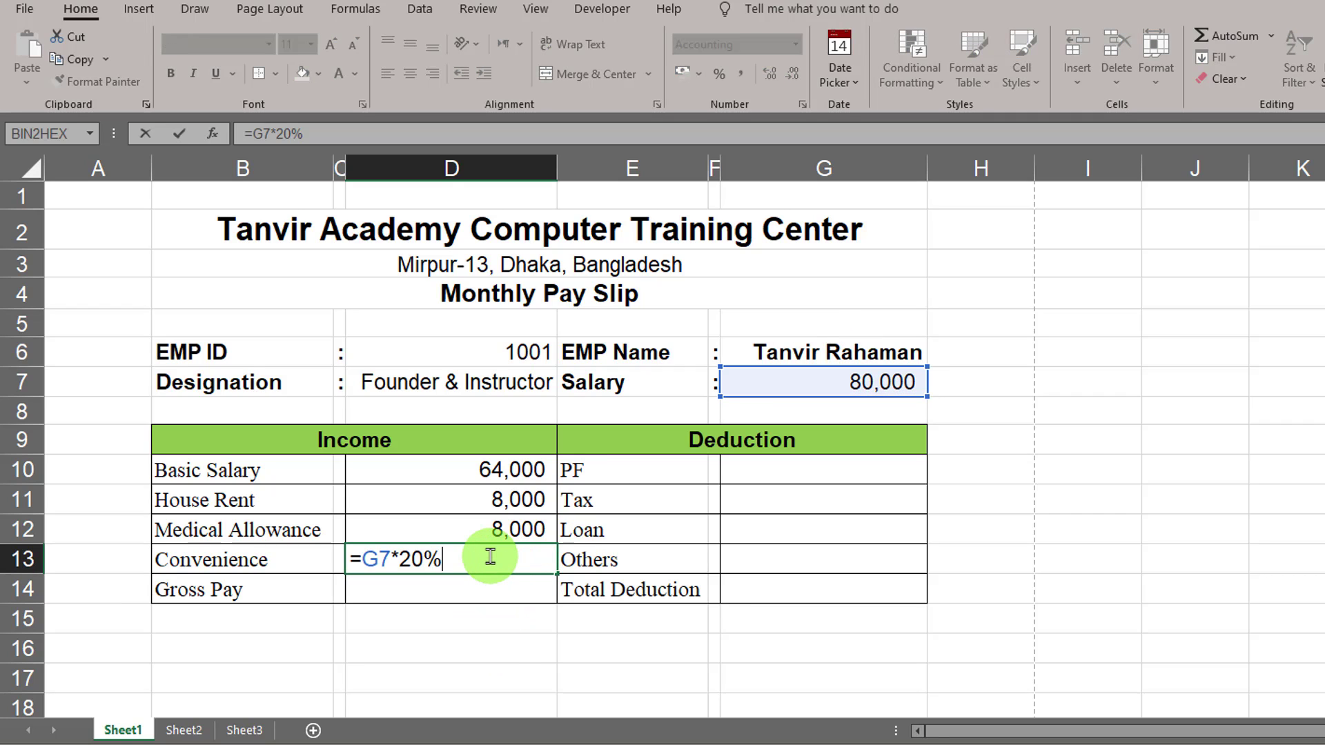
key("Return")
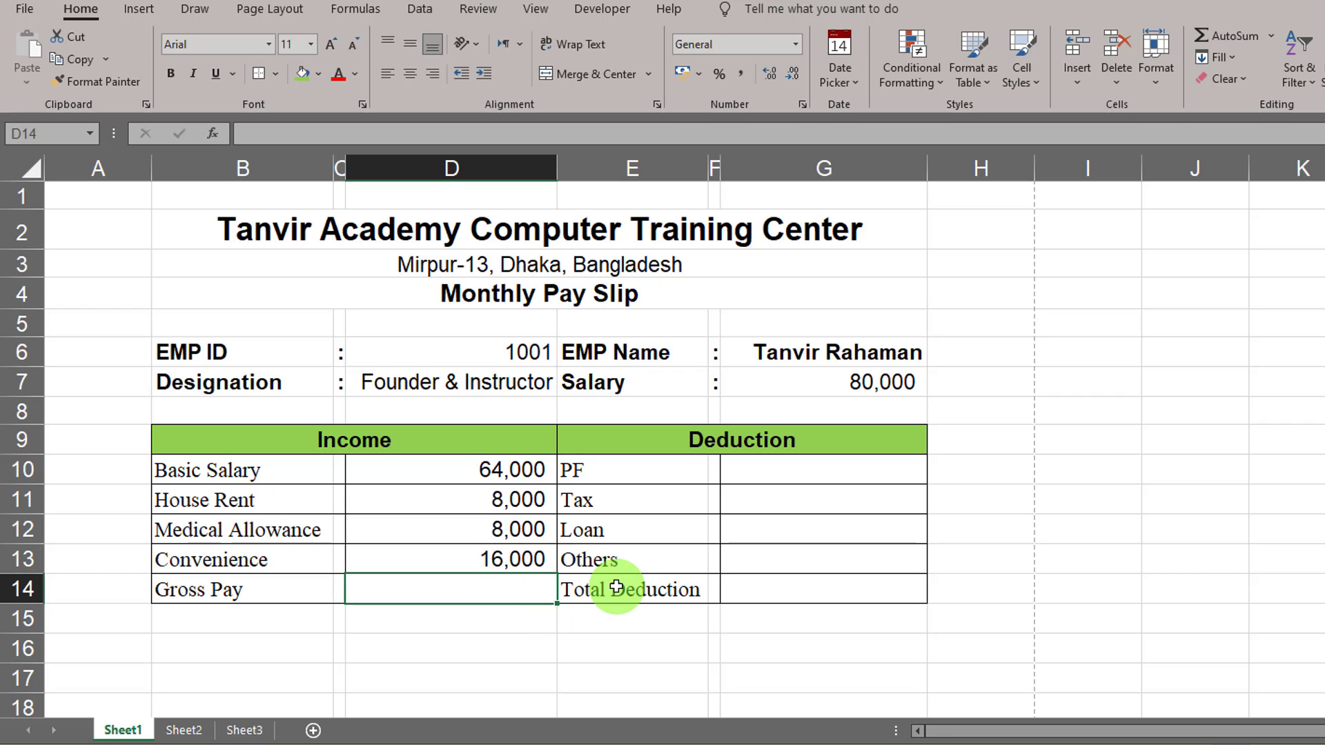
Step: Calculate Gross Pay in D14 by totalling the income amounts with the formula =SUM(D10:D13)
type("=")
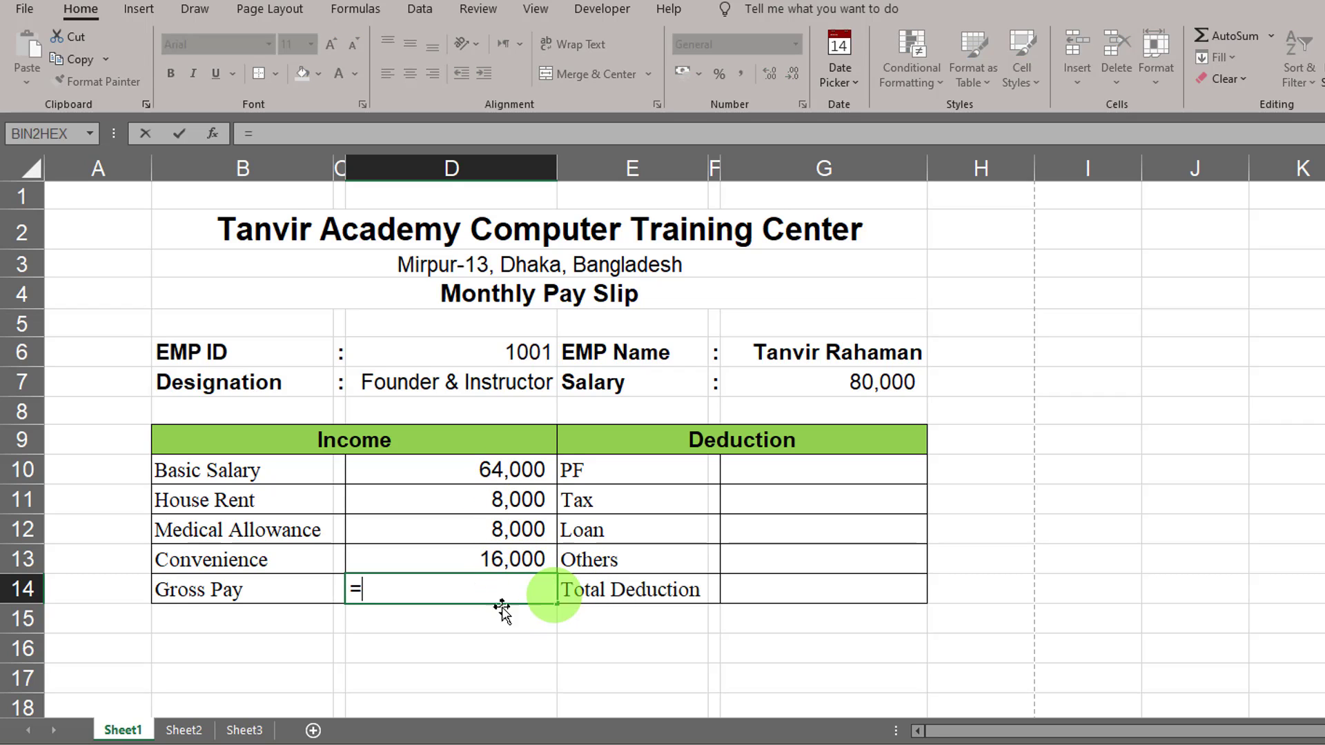
type("sum")
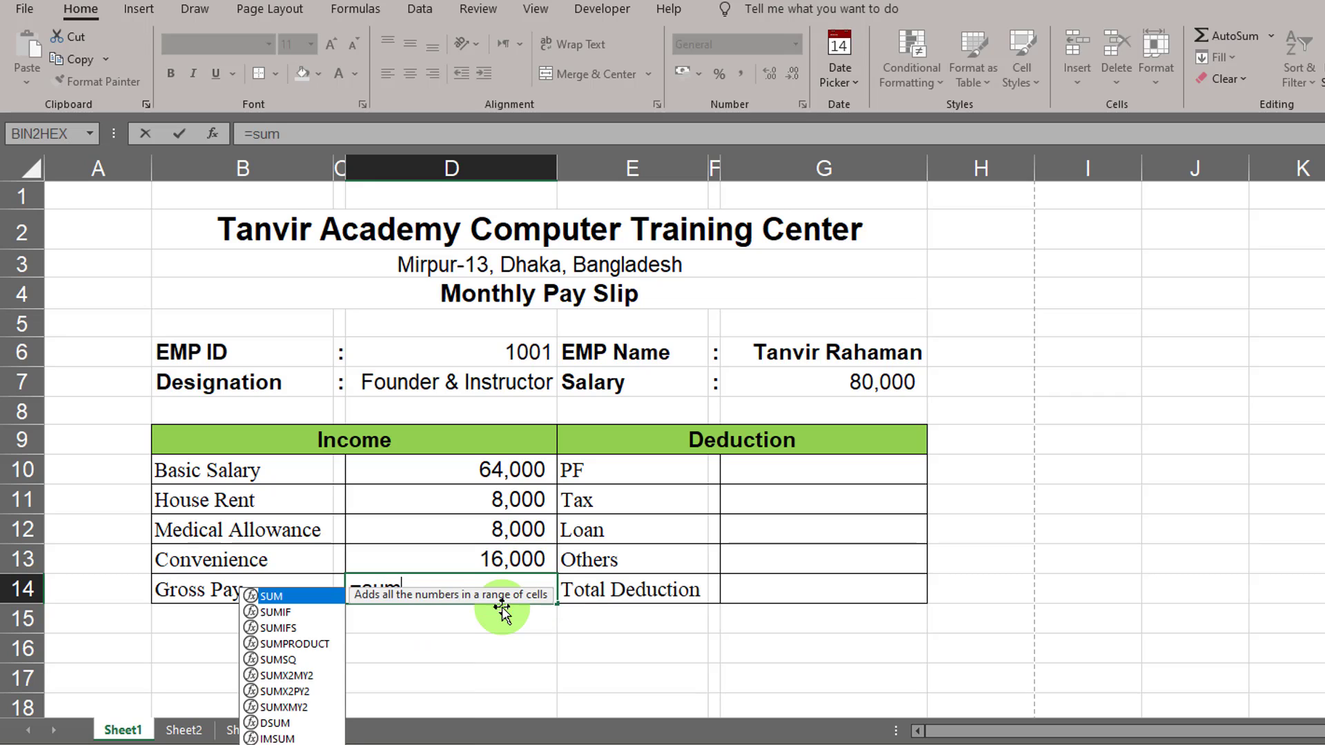
double_click(276, 596)
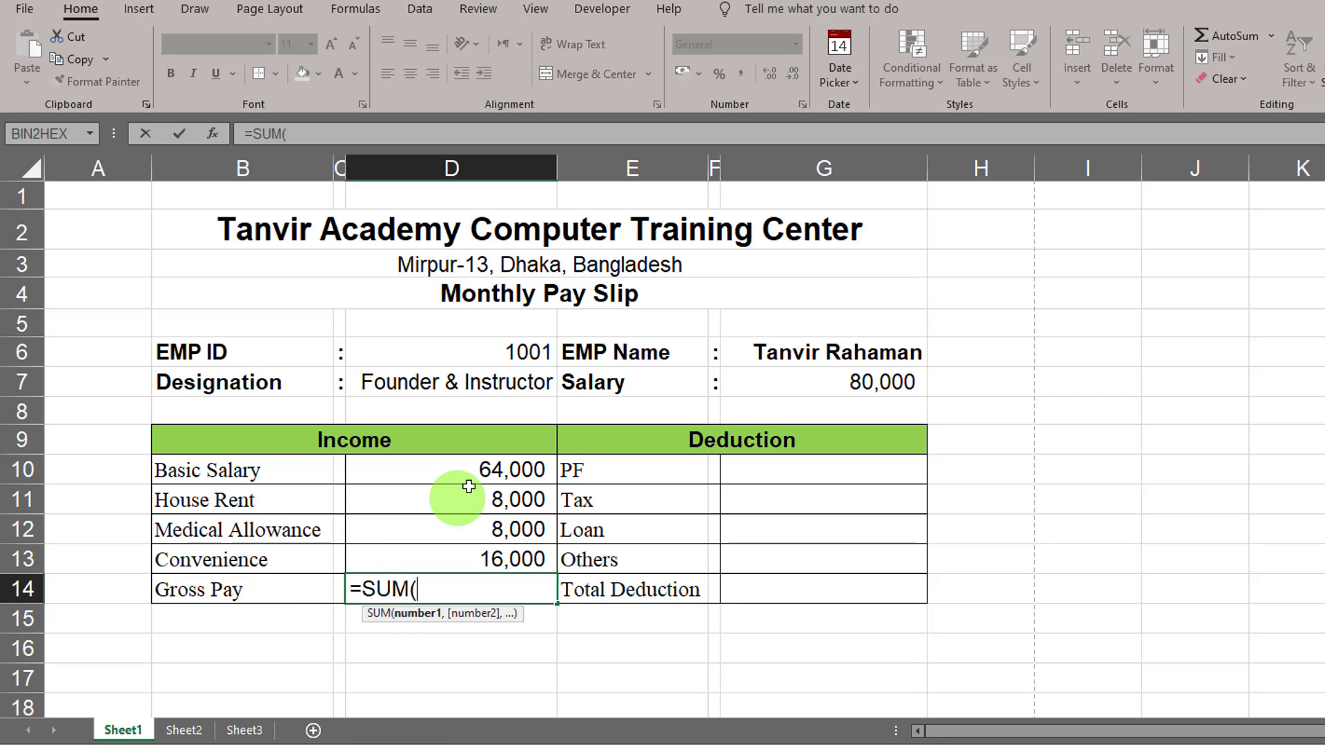
left_click_drag(476, 475, 464, 548)
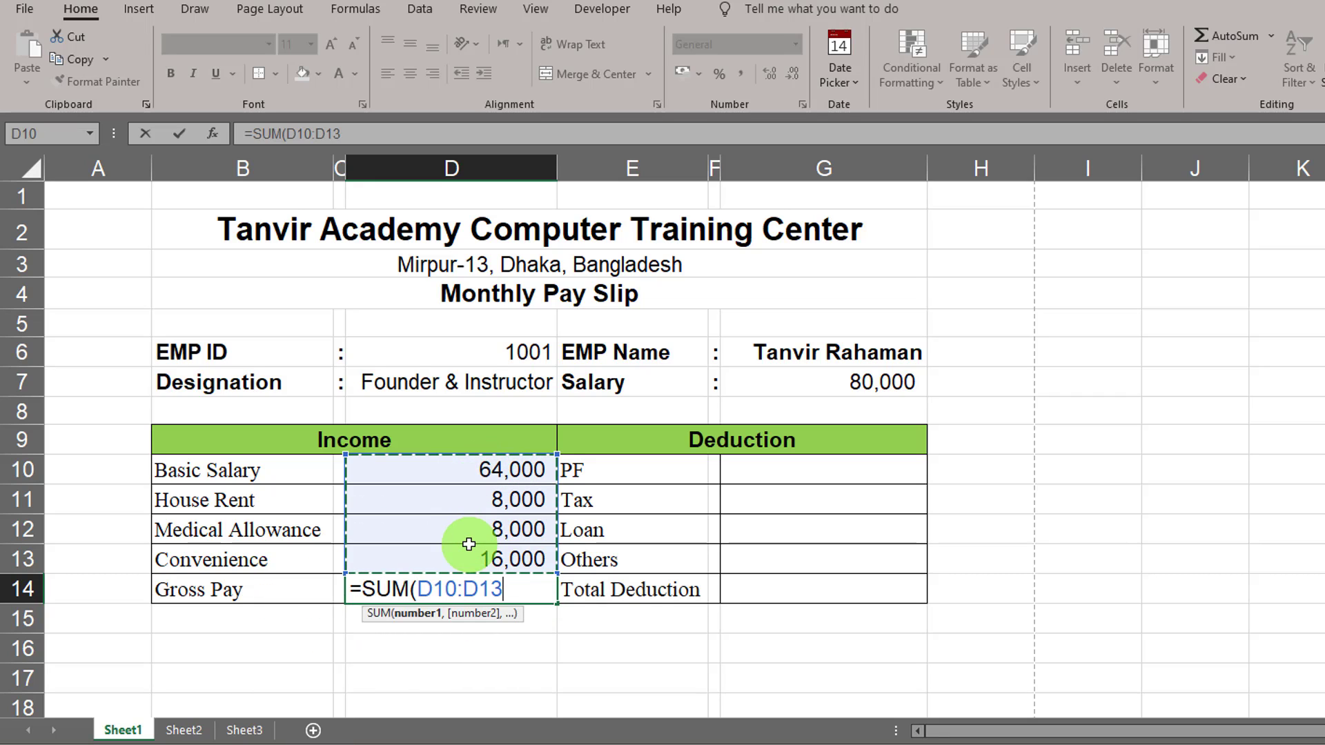
key("Return")
left_click(532, 596)
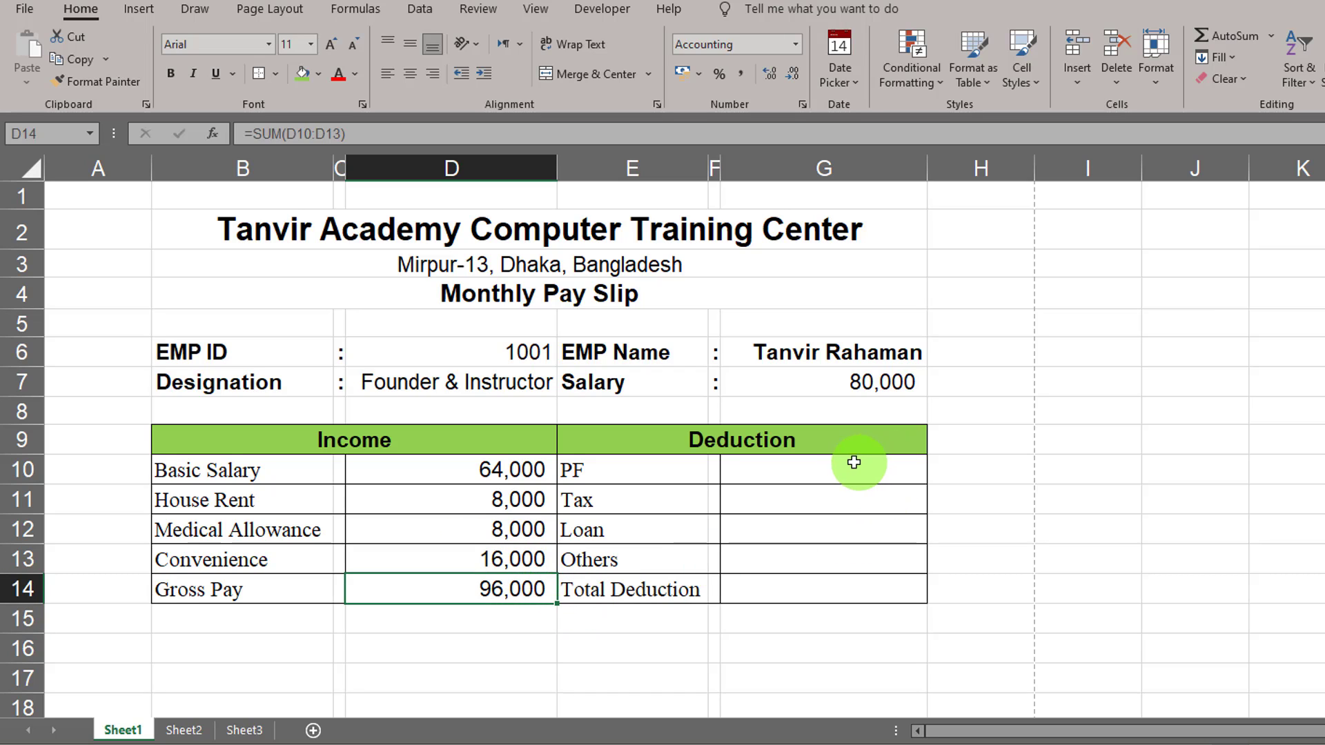
Step: Calculate the PF deduction in G10 as 2% of Basic Salary with the formula =D10*2%
left_click(853, 463)
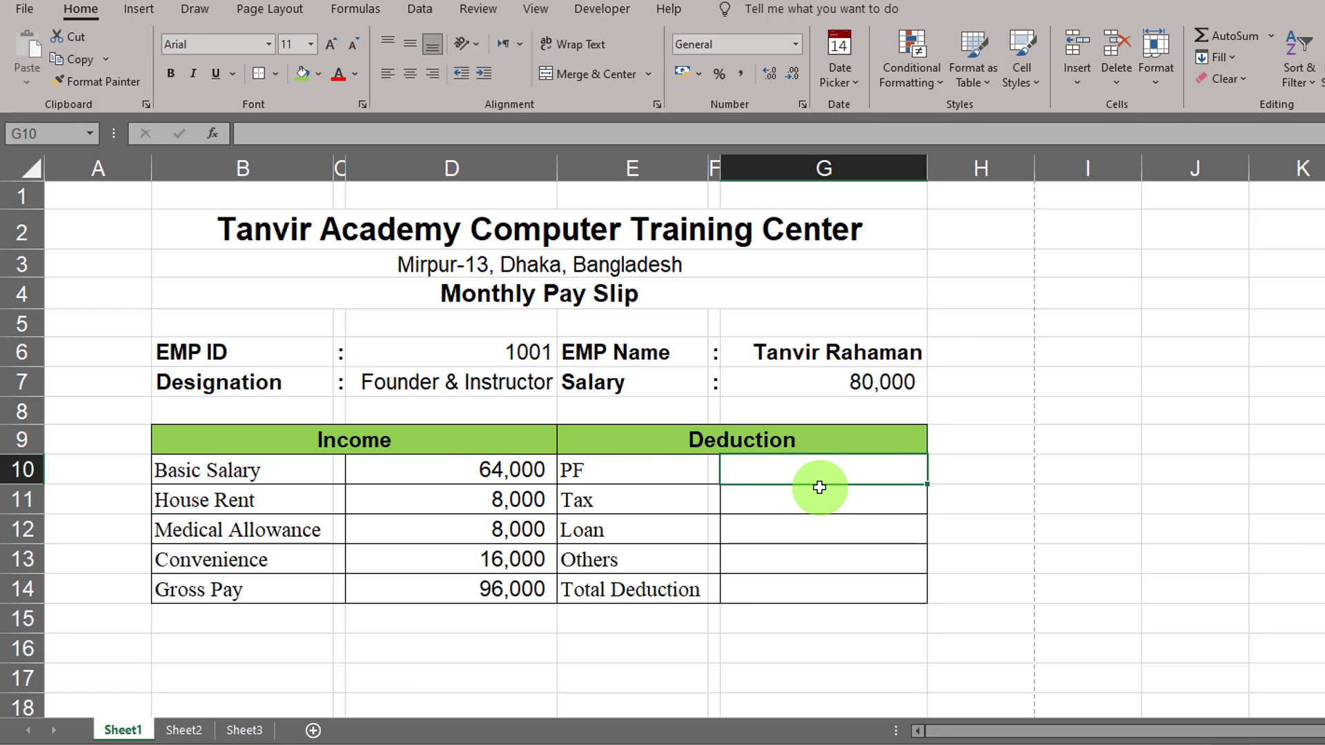
type("=")
left_click(504, 469)
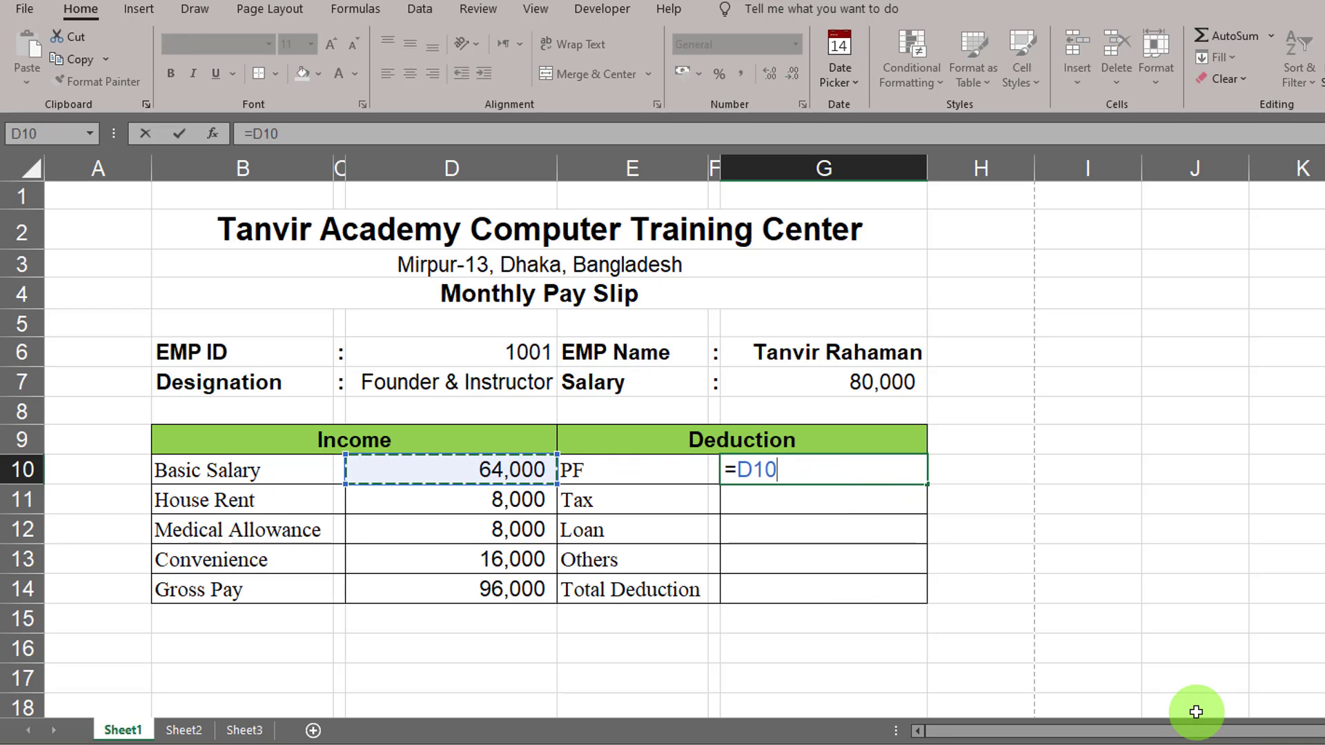
type("*")
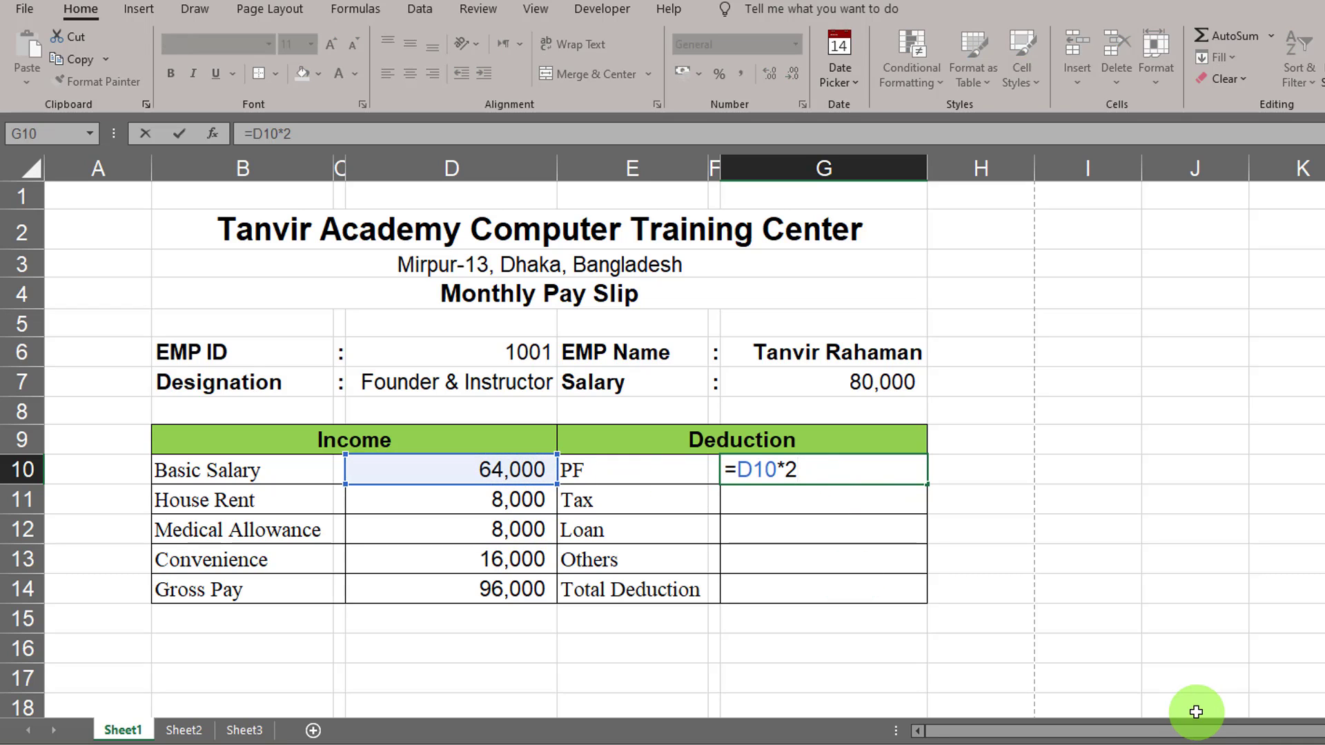
key("ctrl+Return")
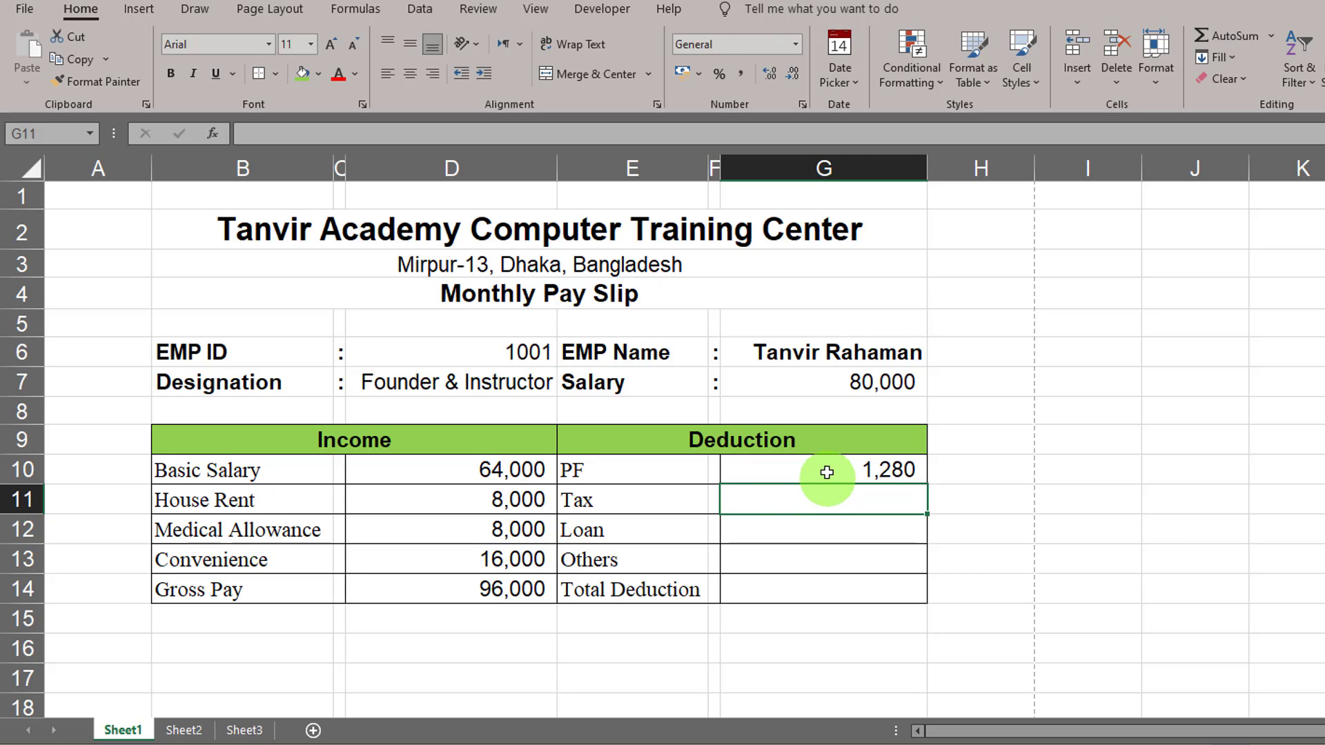
Step: Calculate the Tax deduction in G11 as 3% of Basic Salary with the formula =D10*3%
left_click(810, 503)
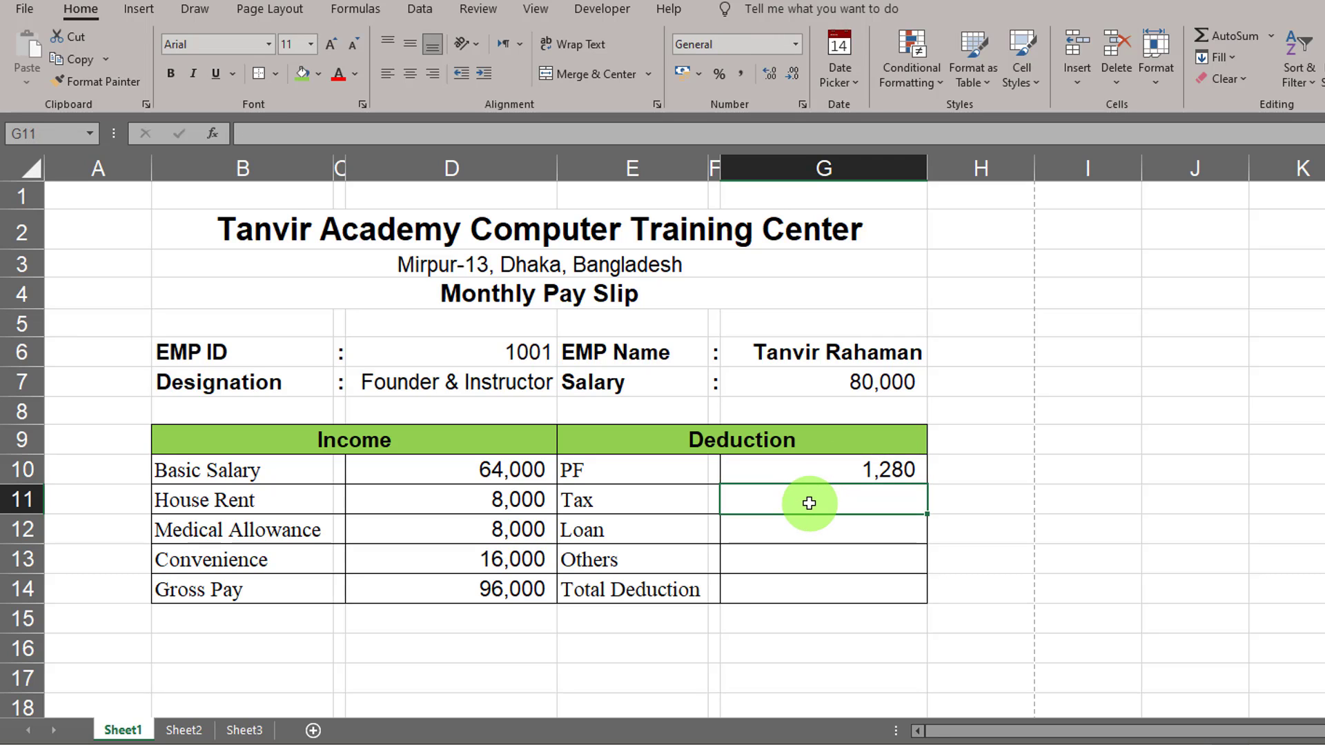
type("=")
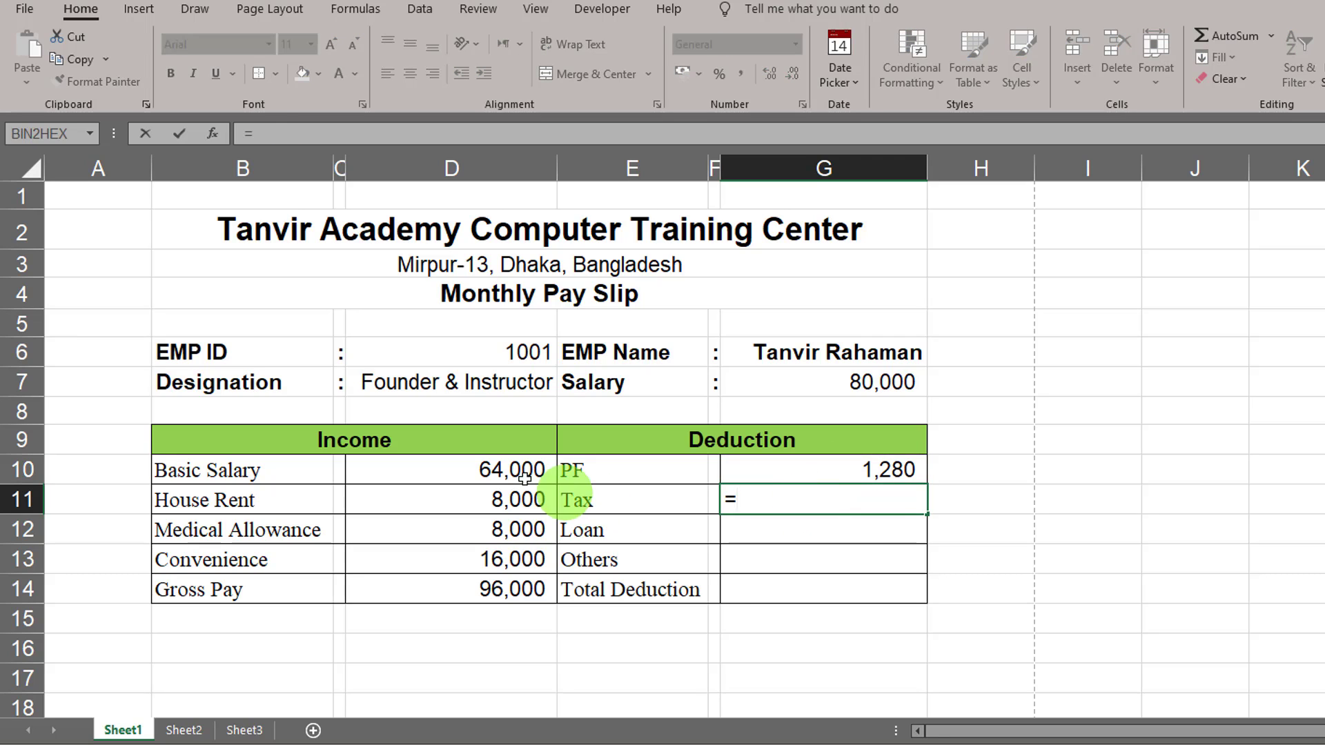
left_click(507, 475)
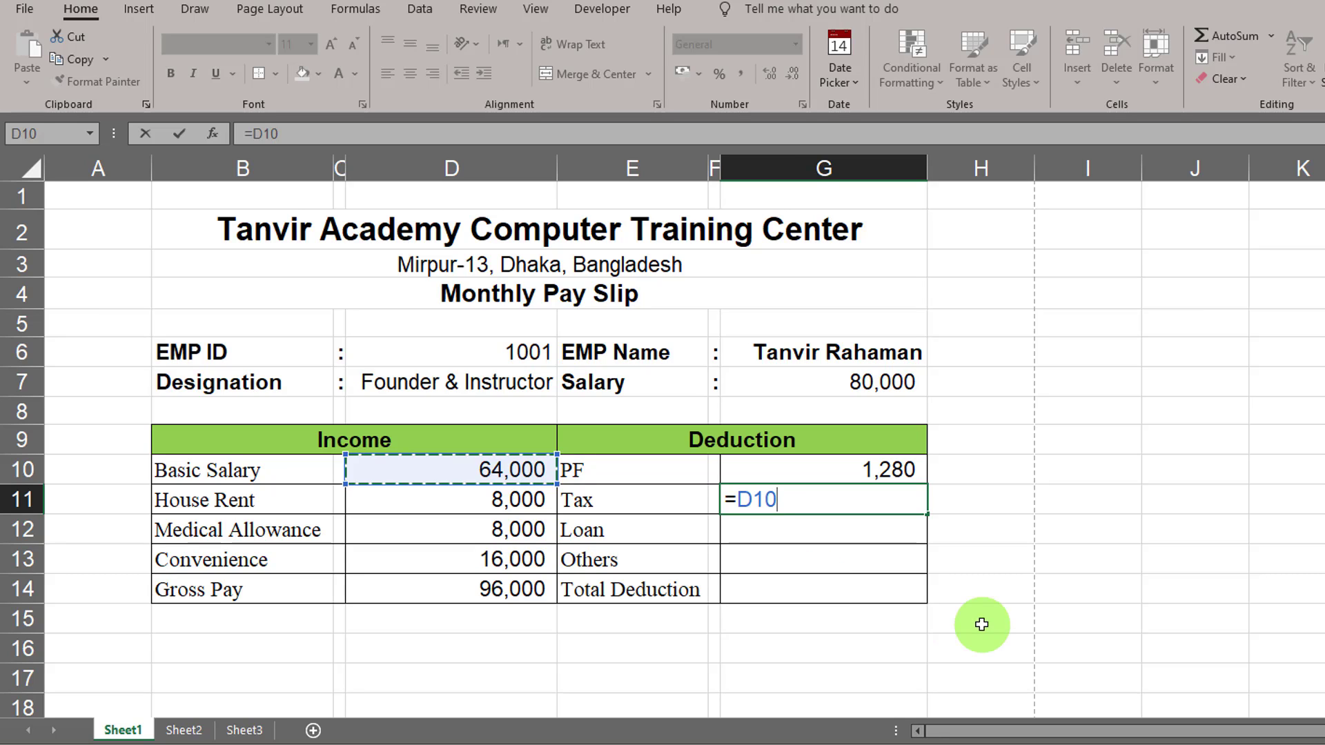
type("*")
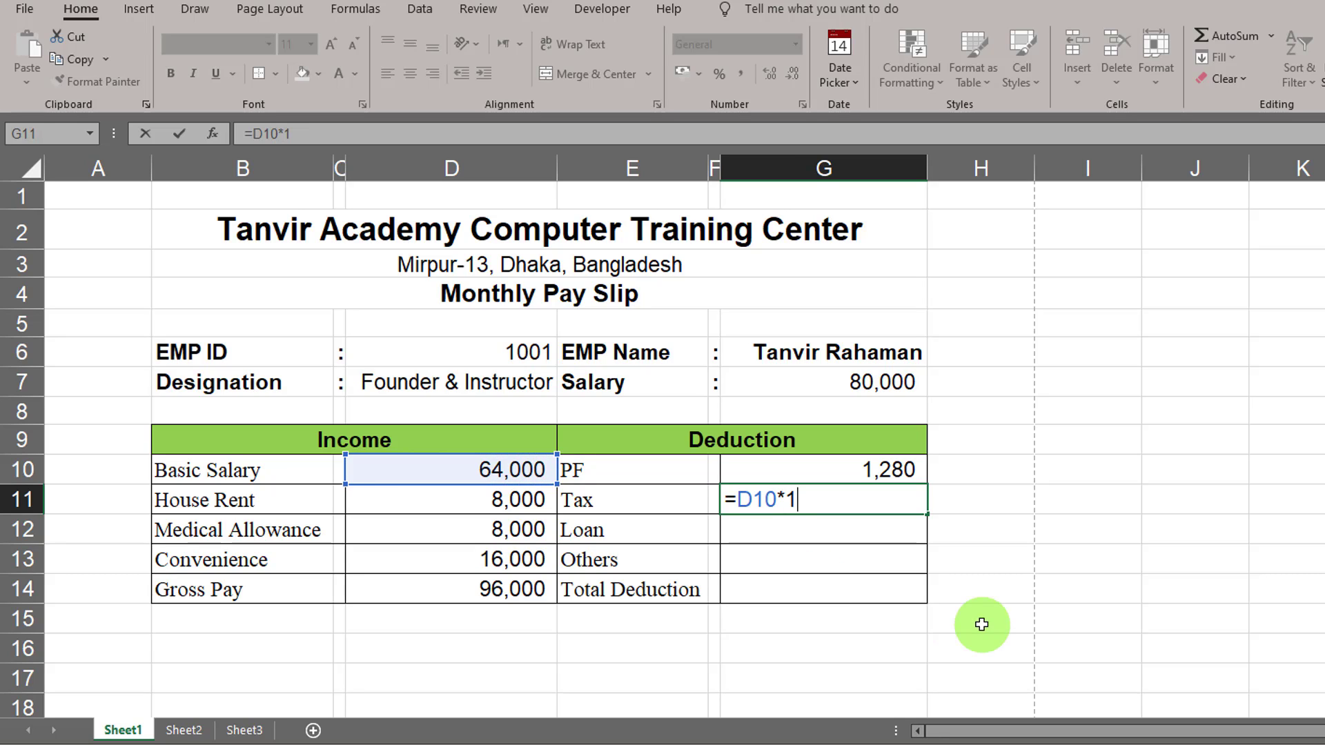
key("BackSpace")
type("3")
key("Return")
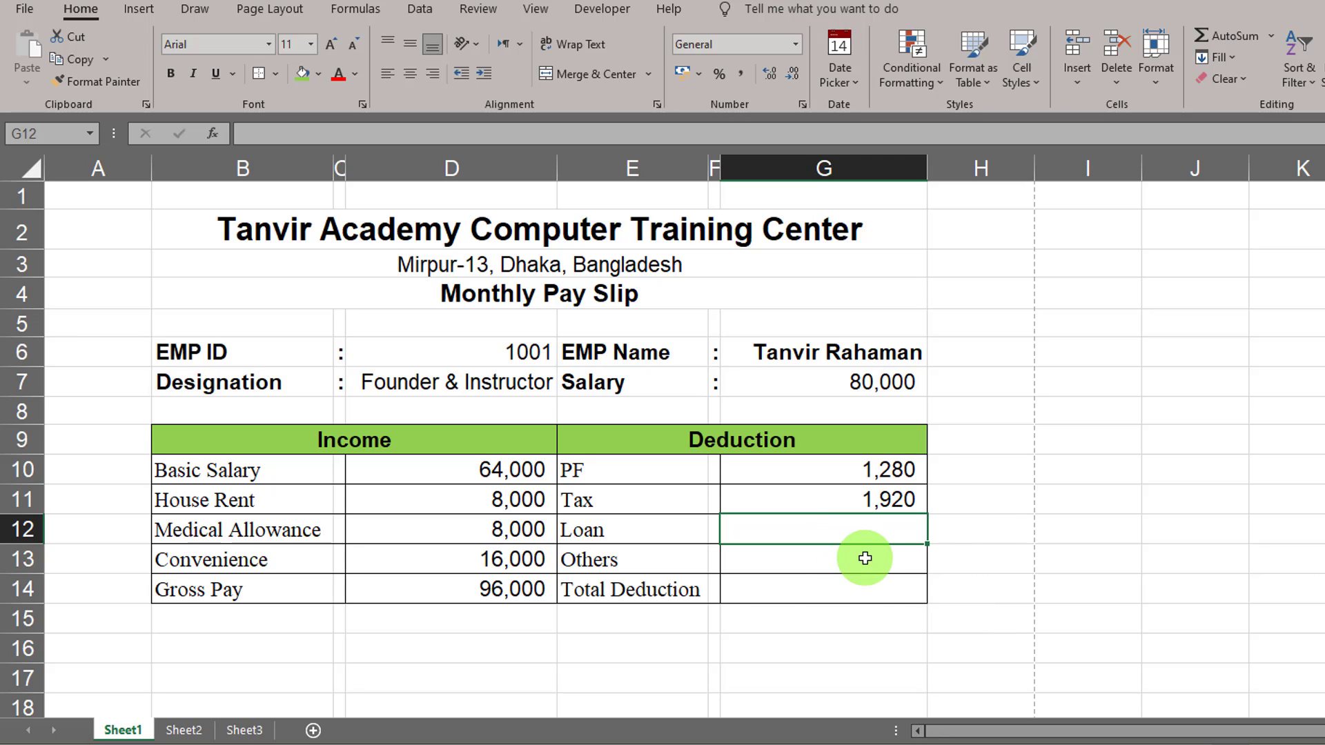
Step: Enter a Loan deduction of 5000 in G12 and an Others deduction of 2000 in G13
type("5000")
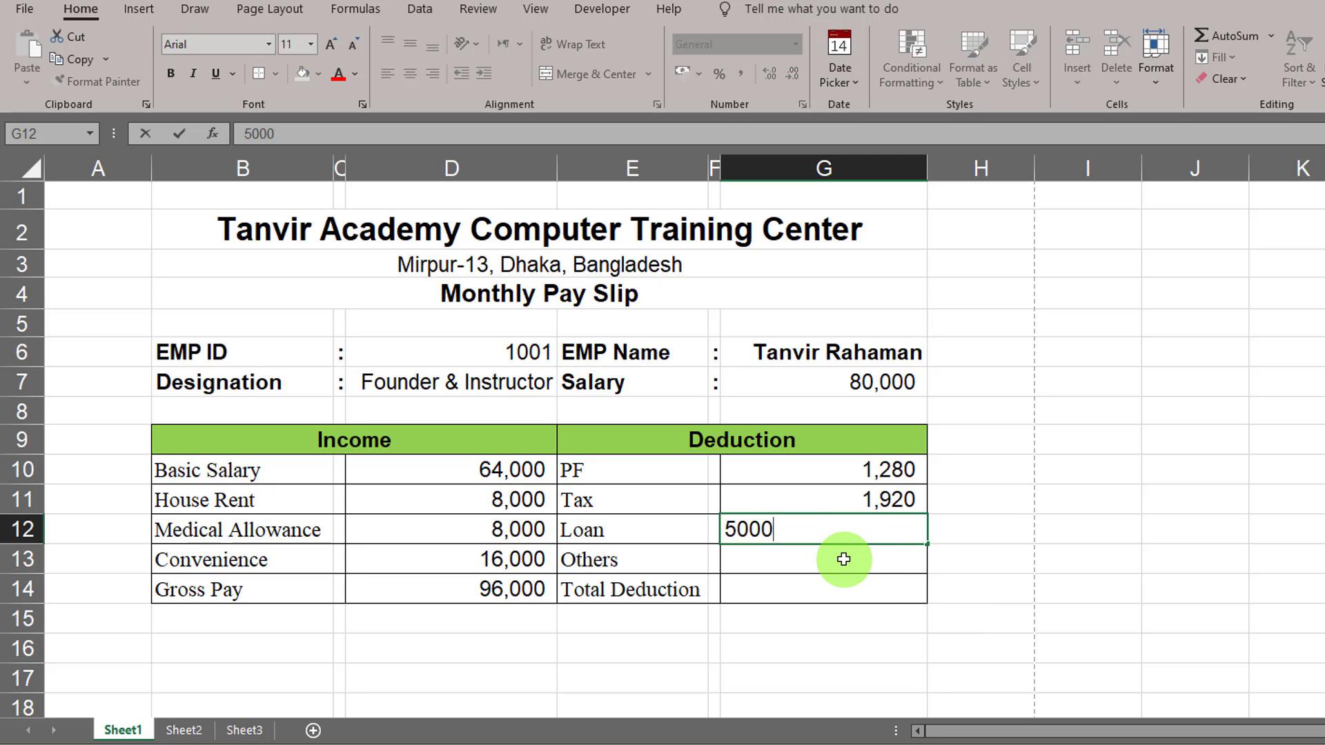
key("Return")
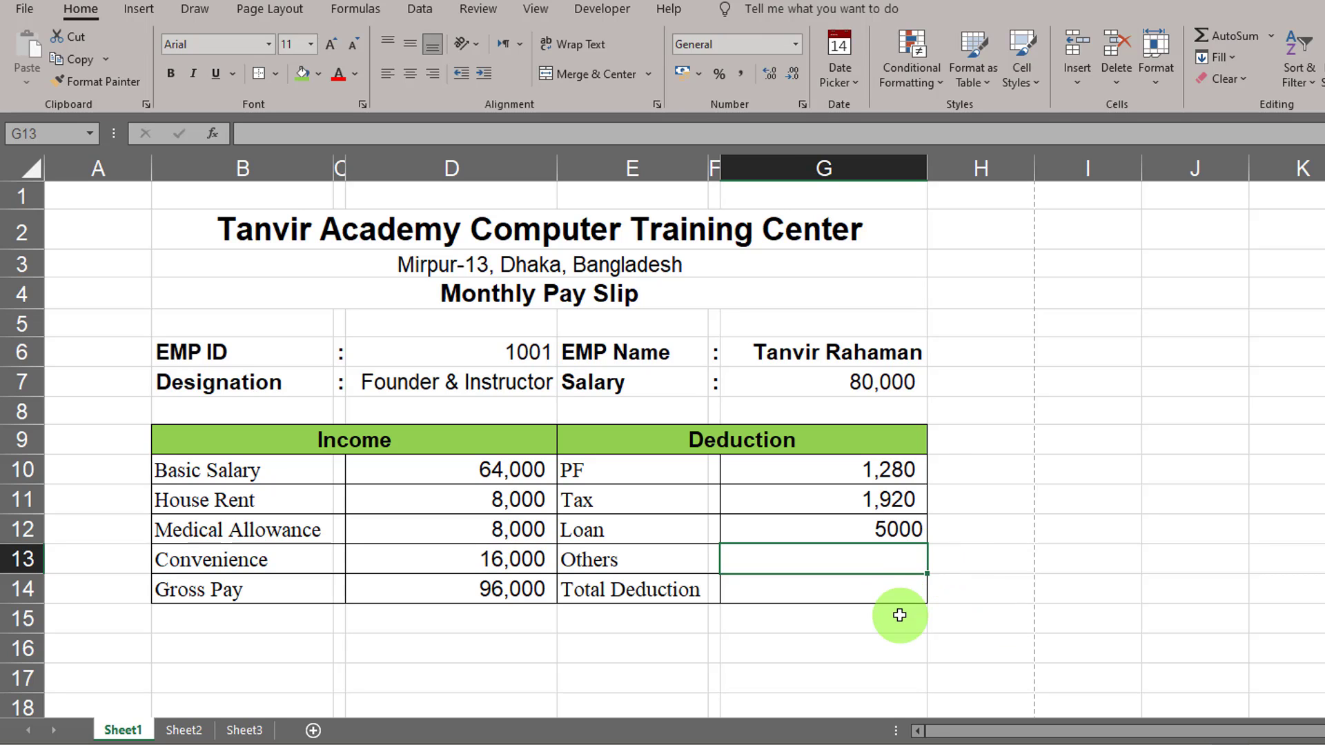
type("2000")
key("Return")
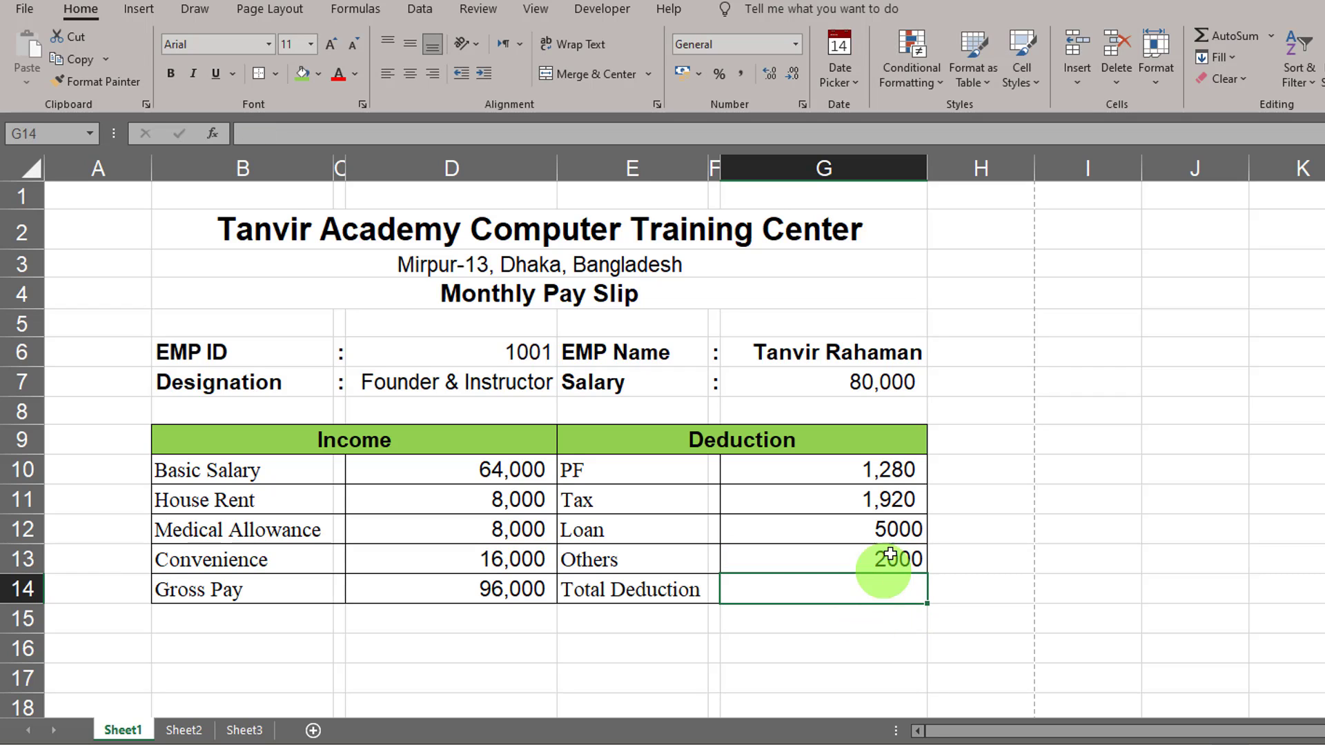
Step: Format the deduction amounts in G10:G13 with the comma style, without decimals
left_click(873, 529)
left_click_drag(877, 476, 868, 560)
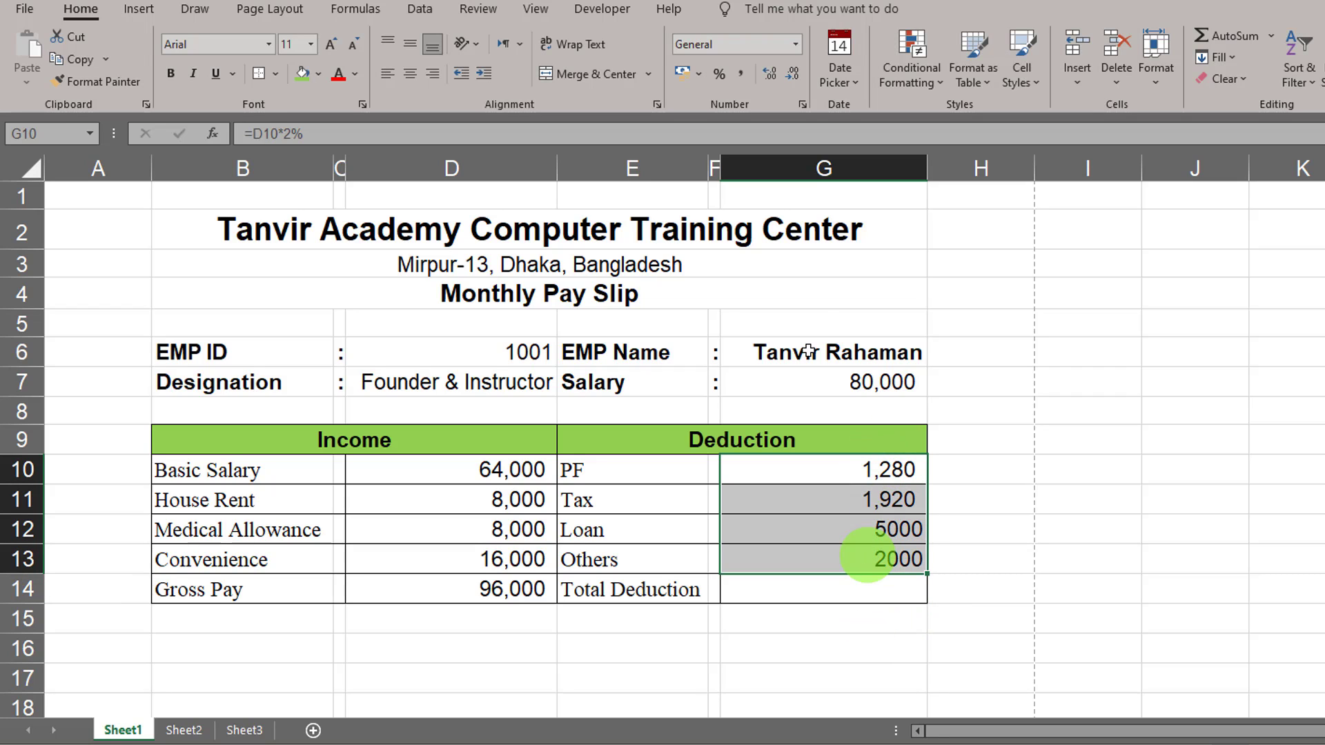
left_click(741, 74)
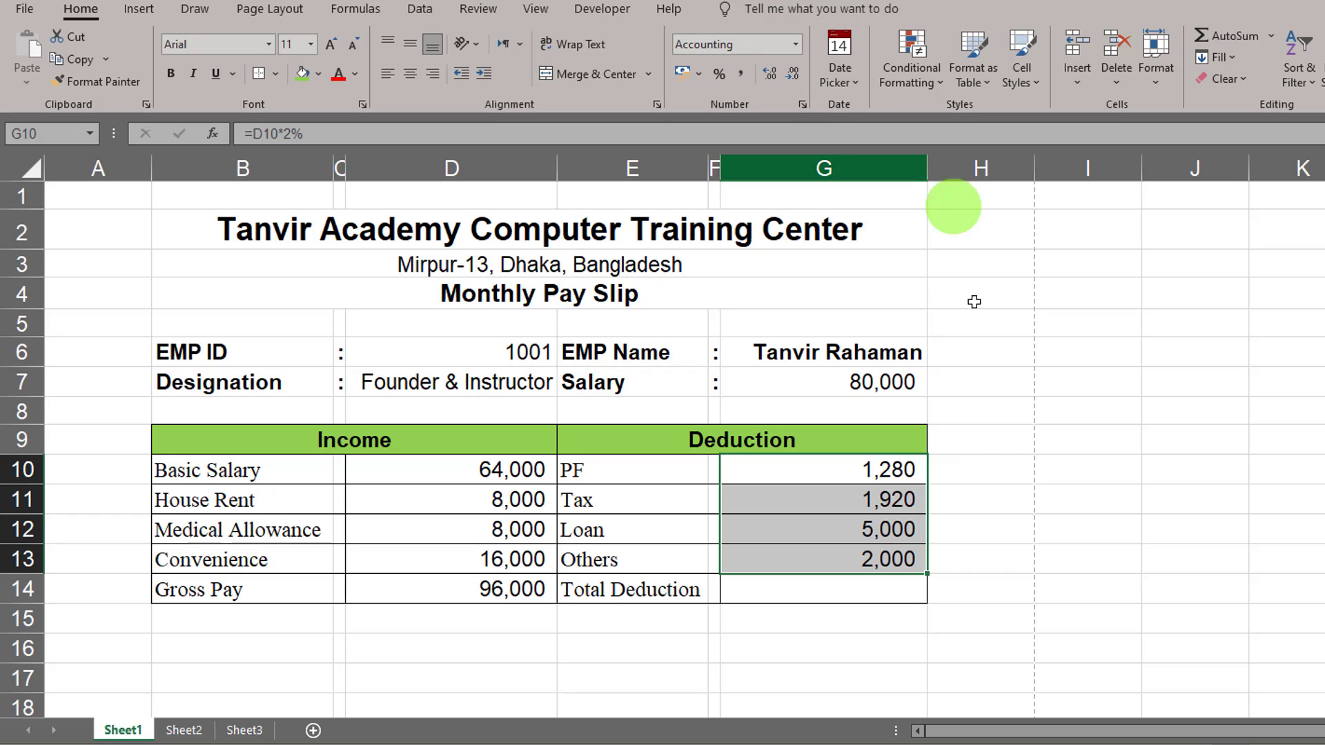
Step: Calculate Total Deduction in G14 by adding the deduction amounts with the formula =SUM(G10:G13)
left_click(834, 588)
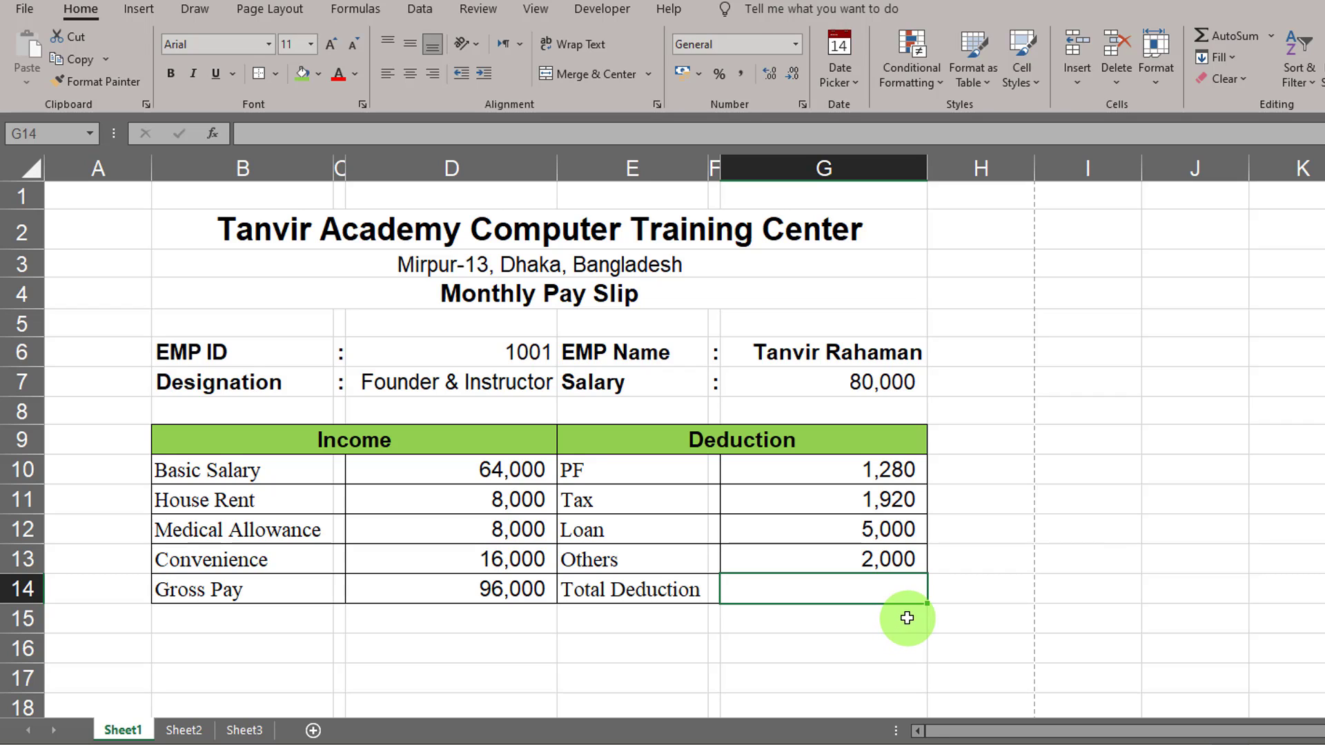
type("=")
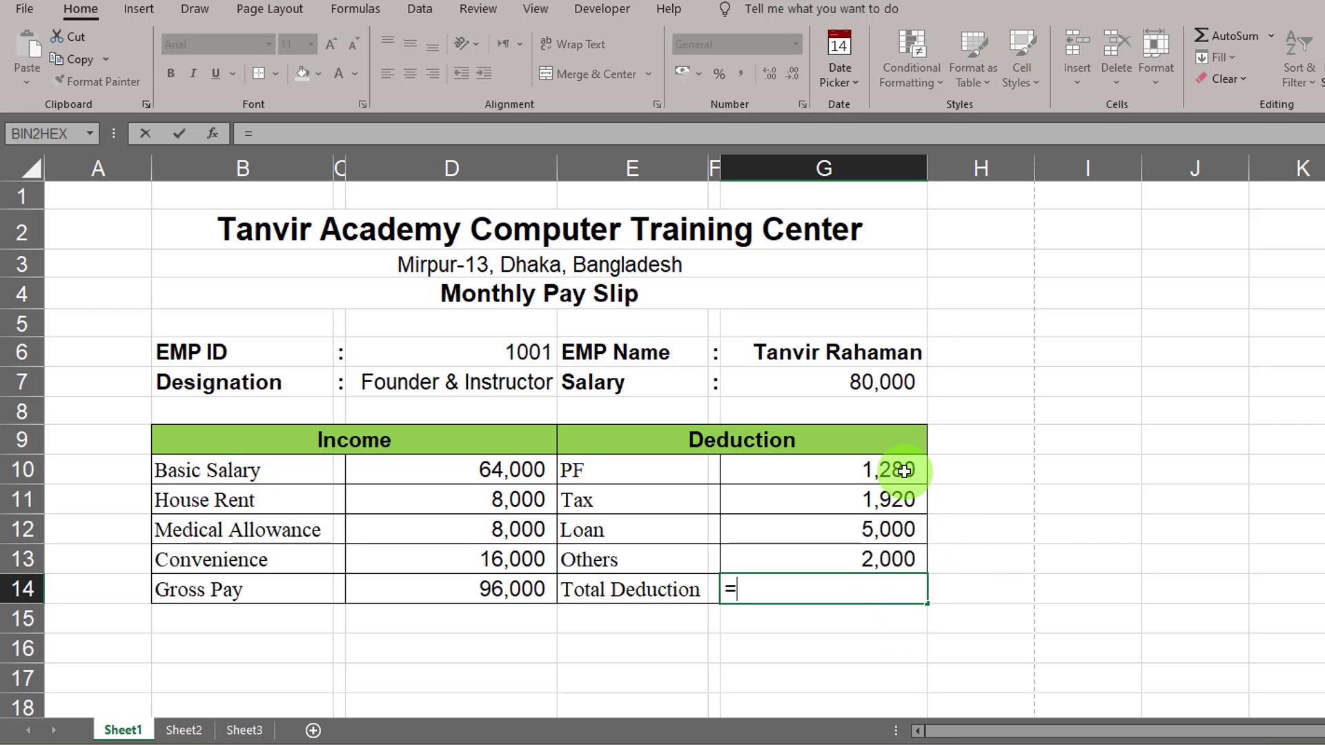
type("sum")
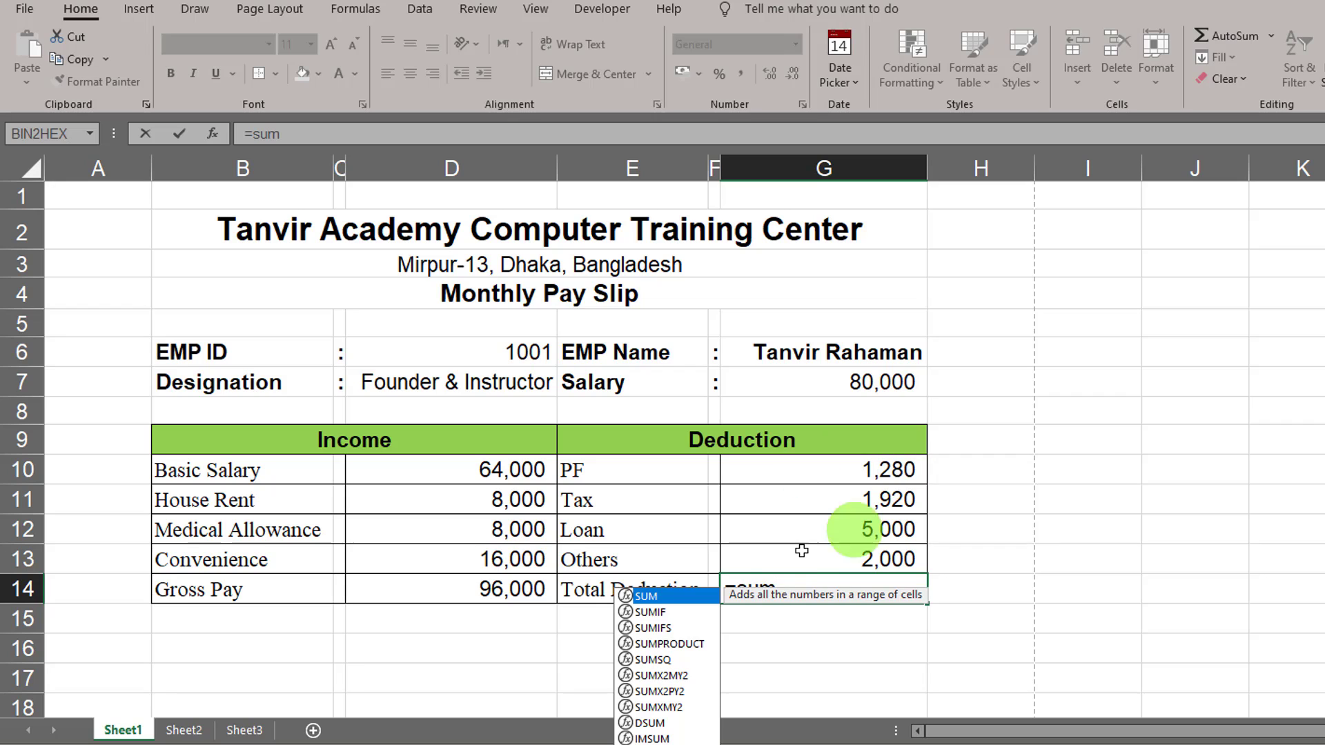
double_click(685, 598)
left_click_drag(830, 476, 819, 552)
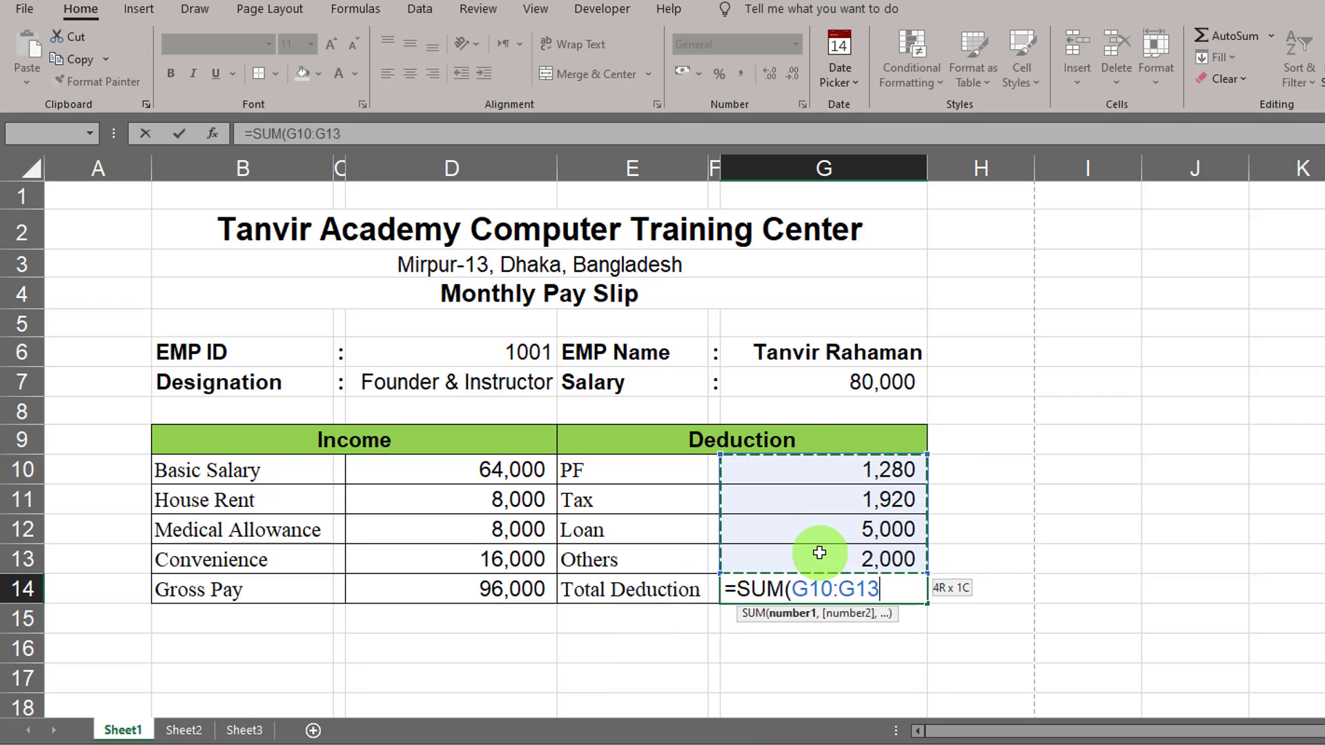
key("Return")
left_click(867, 591)
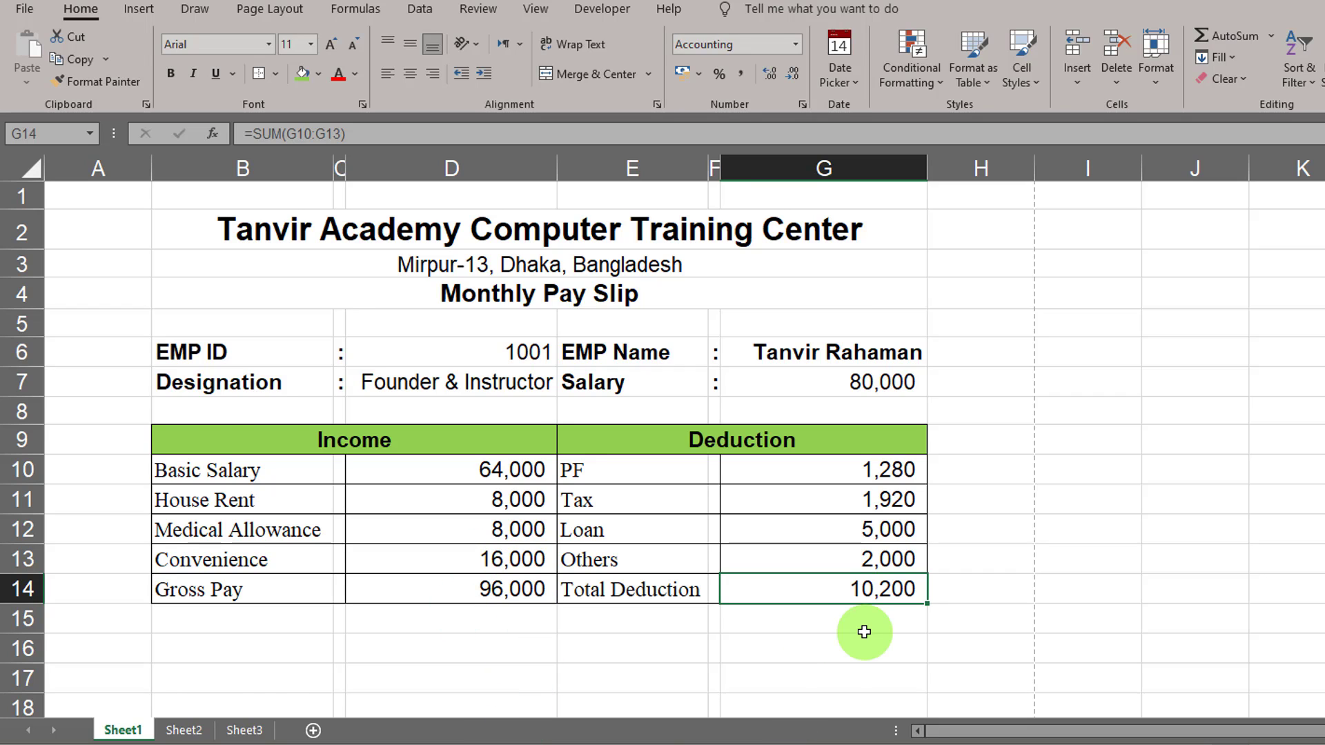
Step: Merge and center B15:D15 below Gross Pay and enter the label Net Pay in it
scroll(864, 632, "down", 1)
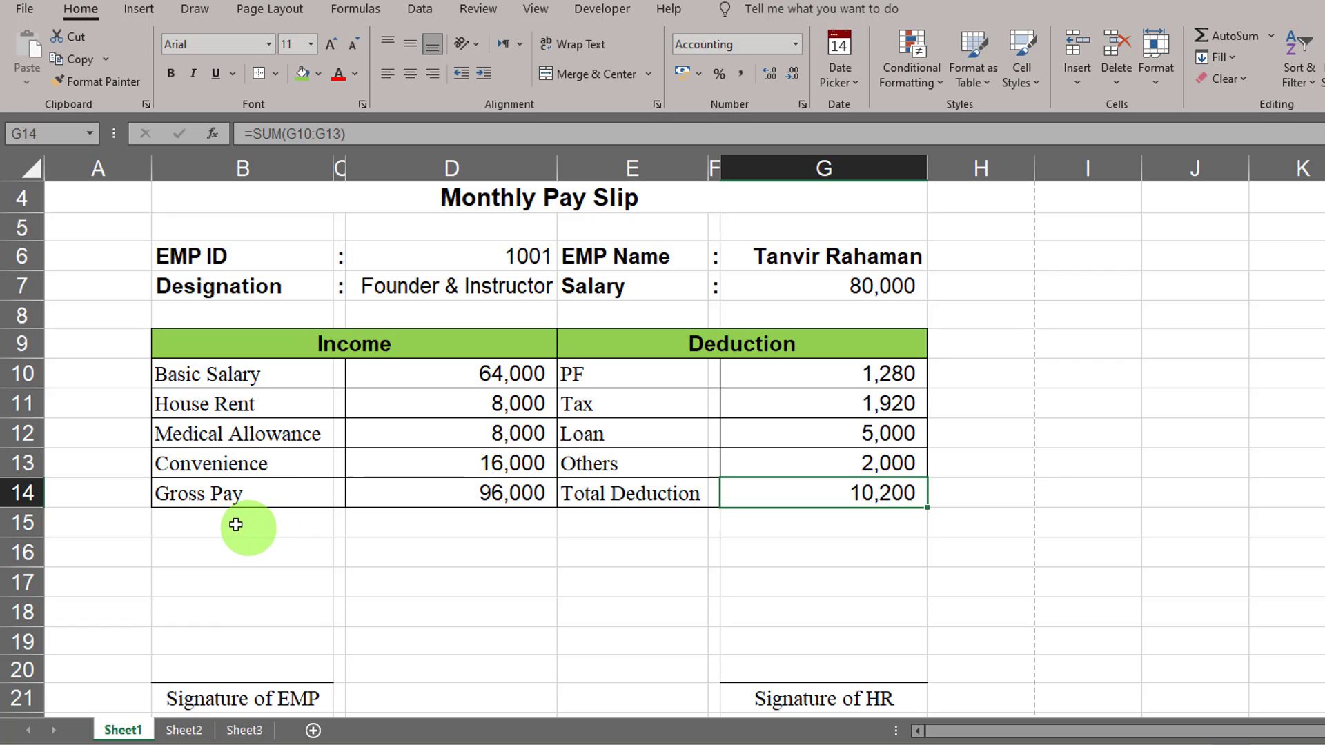
left_click_drag(243, 527, 409, 527)
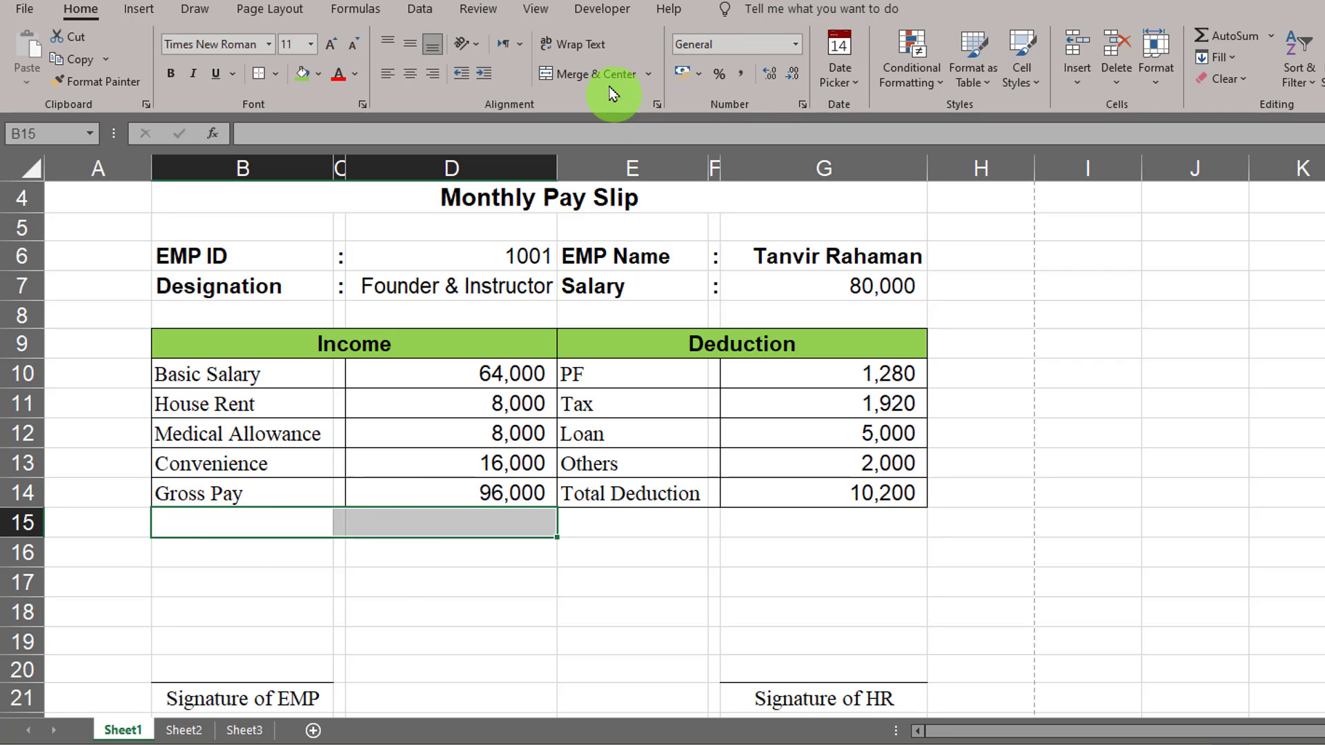
left_click(597, 75)
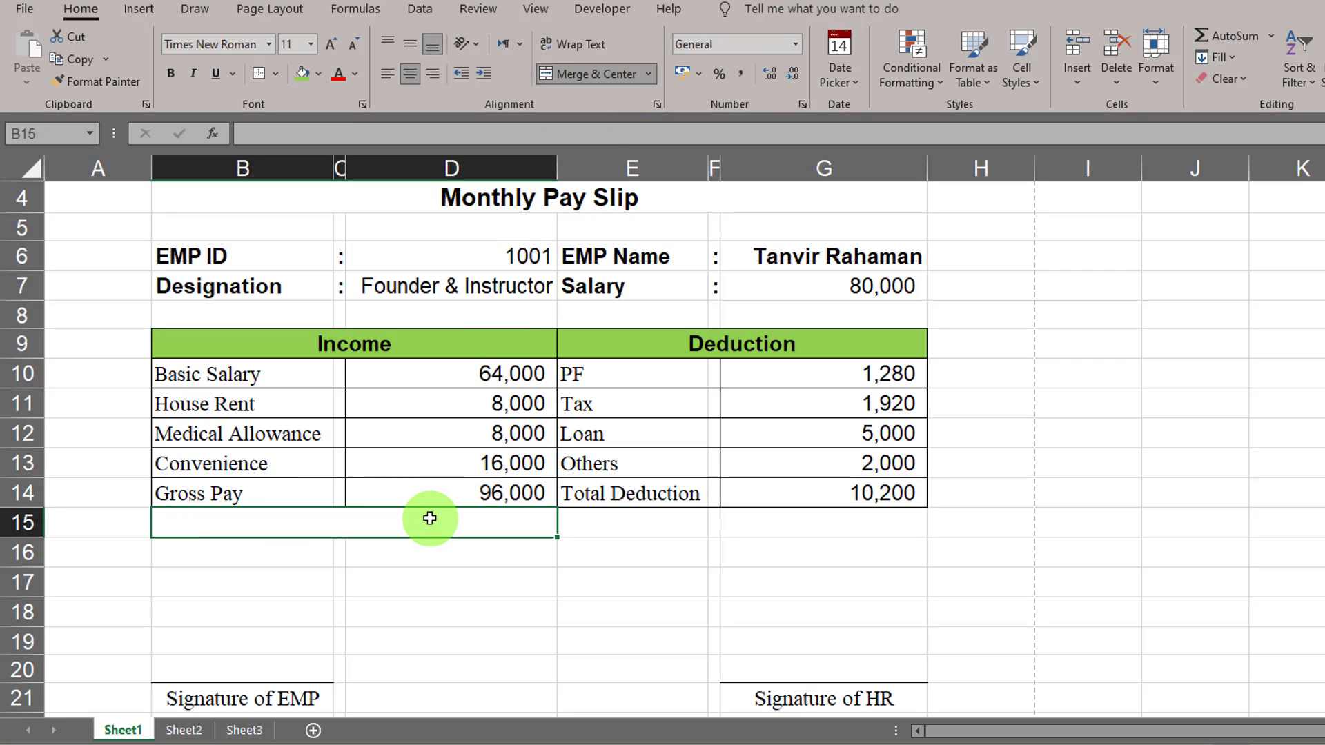
type("Net Pay")
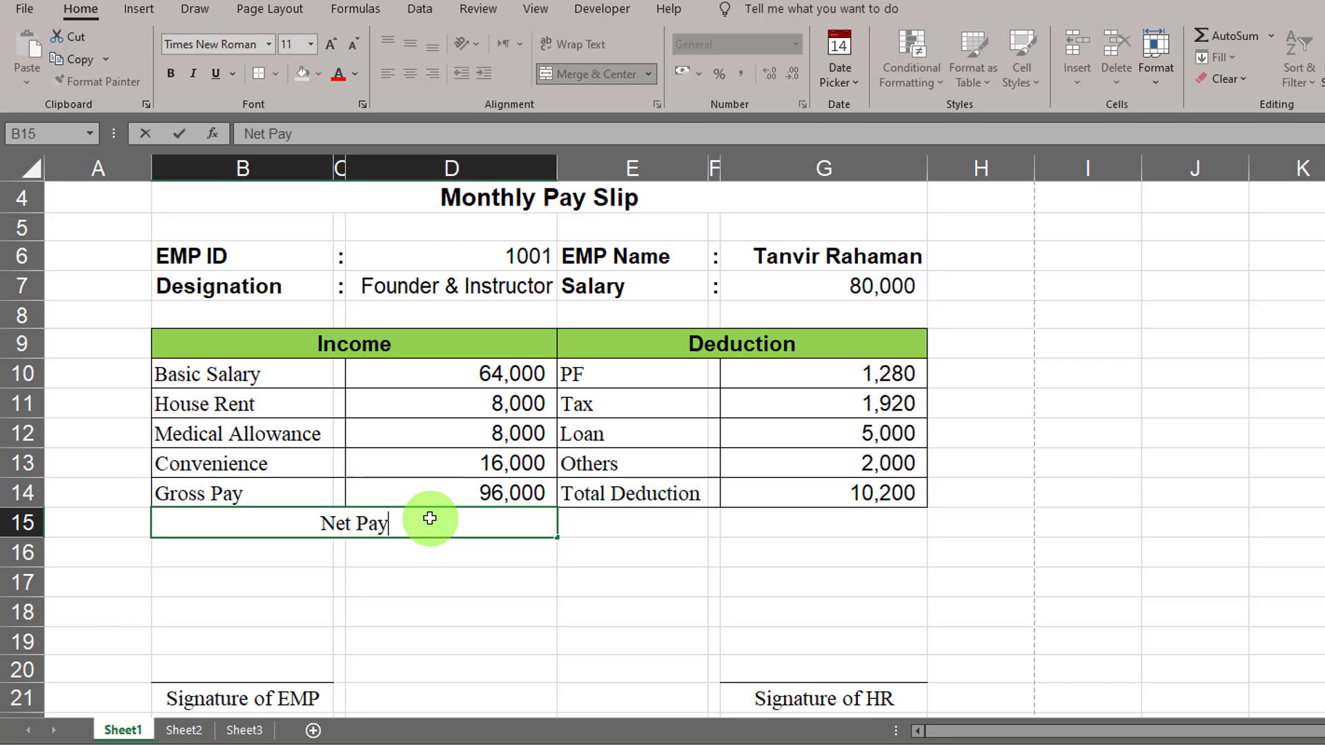
Step: Merge and center E15:G15 beside the Net Pay label, and select the whole row range B15:G15
left_click_drag(677, 532, 863, 526)
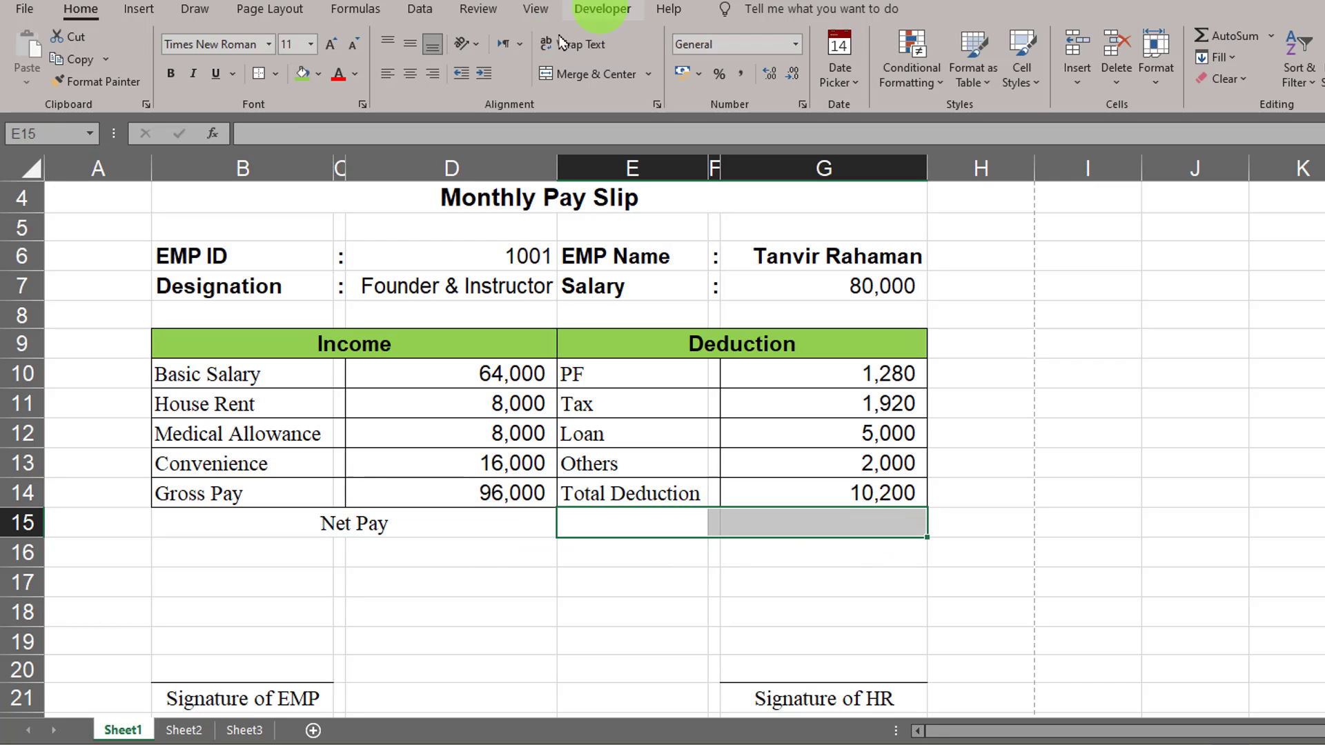
left_click(598, 74)
left_click_drag(637, 523, 638, 523)
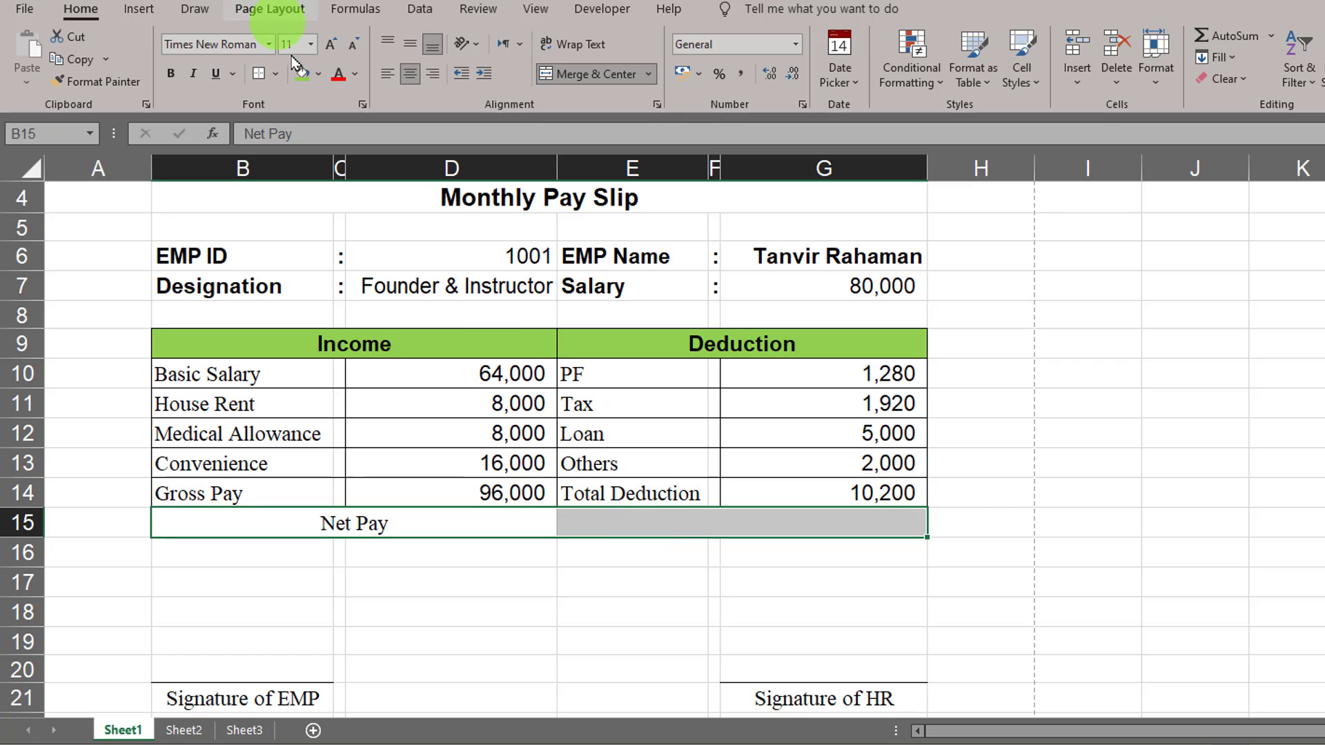
Step: Fill the Net Pay row B15:G15 with the same light green as the Income and Deduction headers and add all borders
left_click(316, 74)
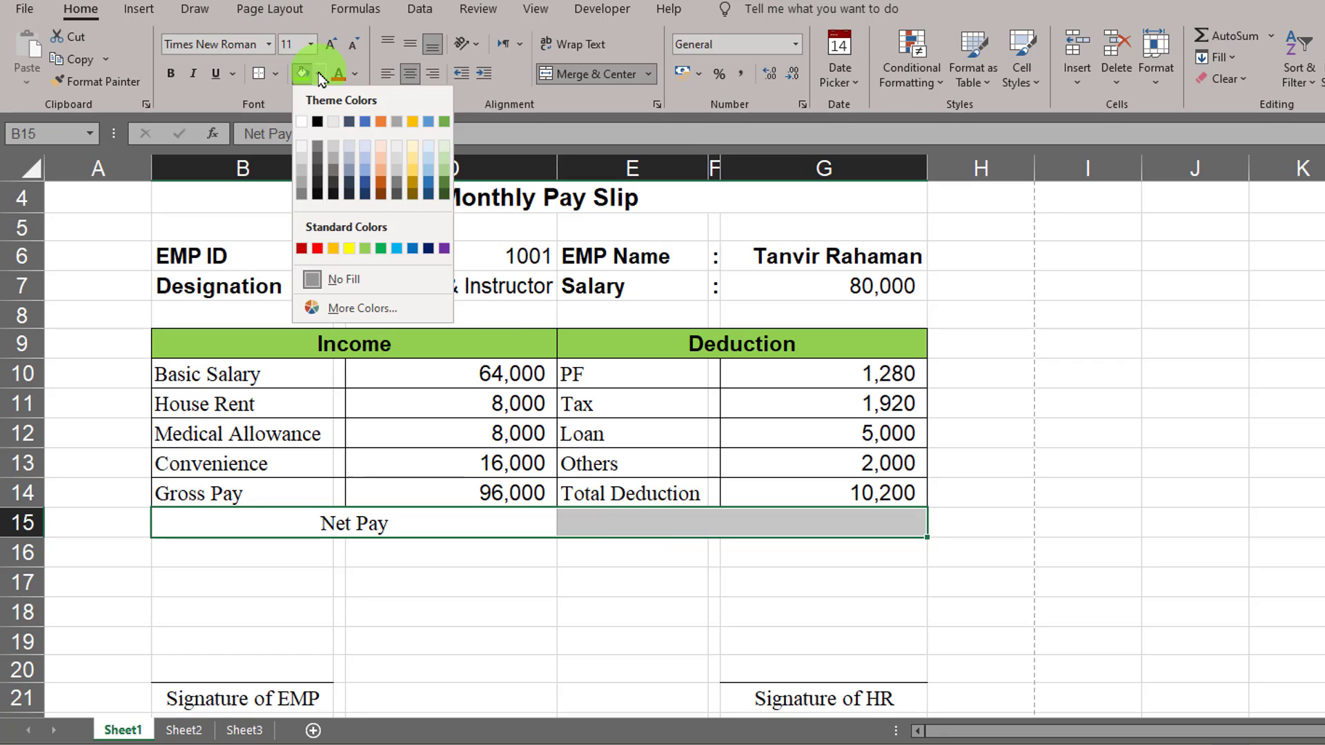
left_click(365, 249)
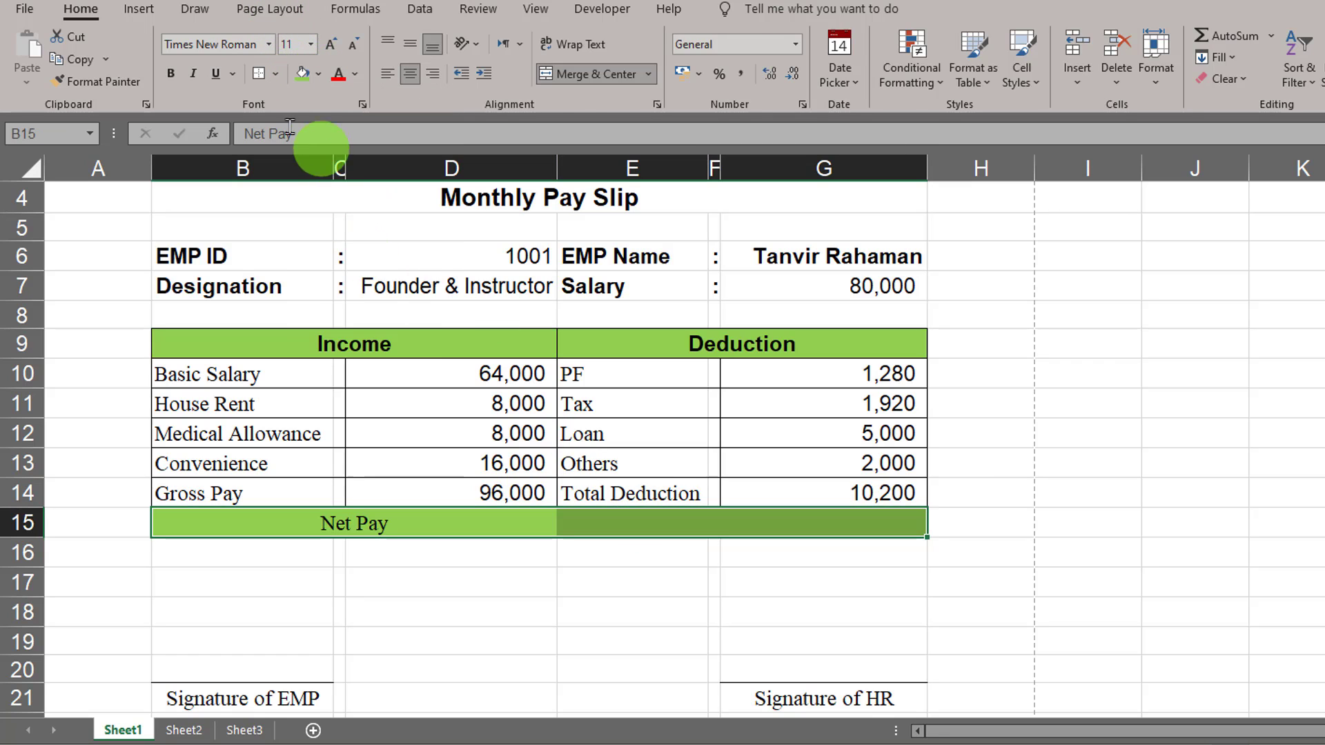
left_click(274, 73)
left_click(310, 260)
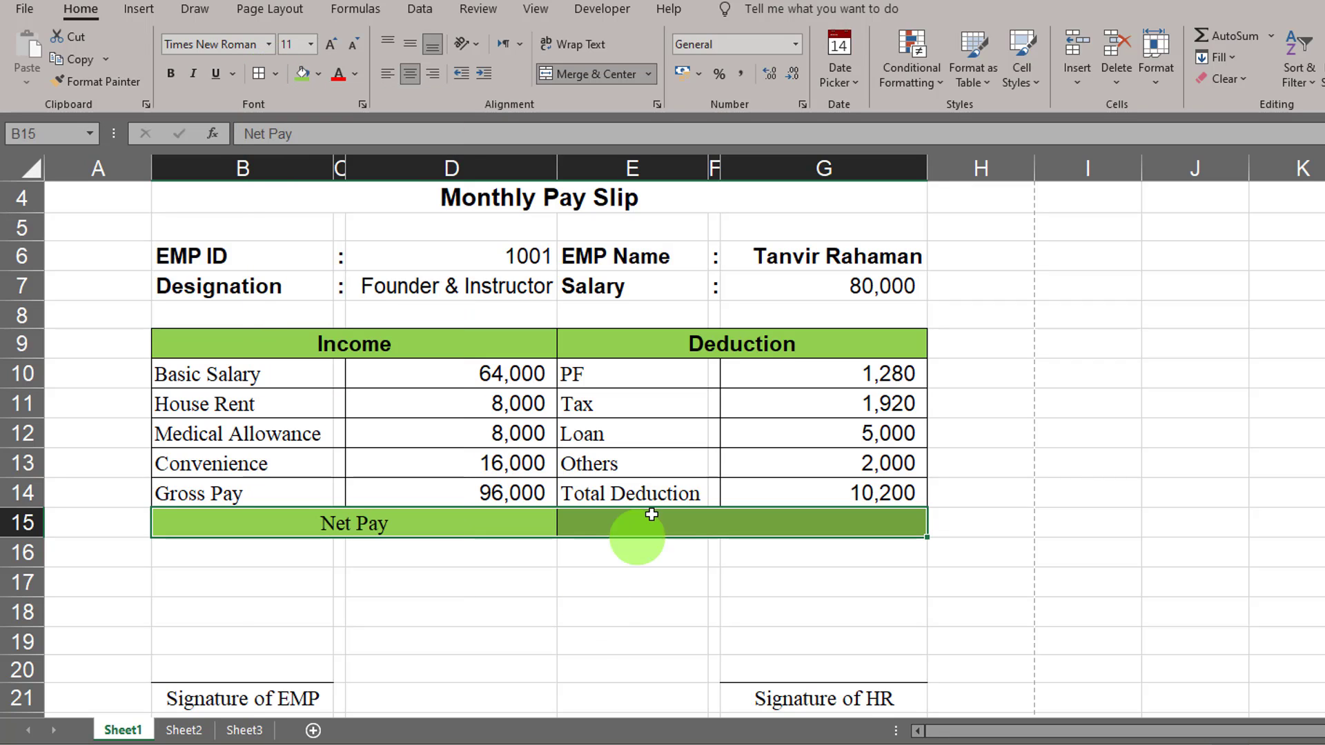
Step: Calculate Net Pay in the merged cell E15 by subtracting Total Deduction from Gross Pay with the formula =D14-G14
left_click(647, 522)
type("=")
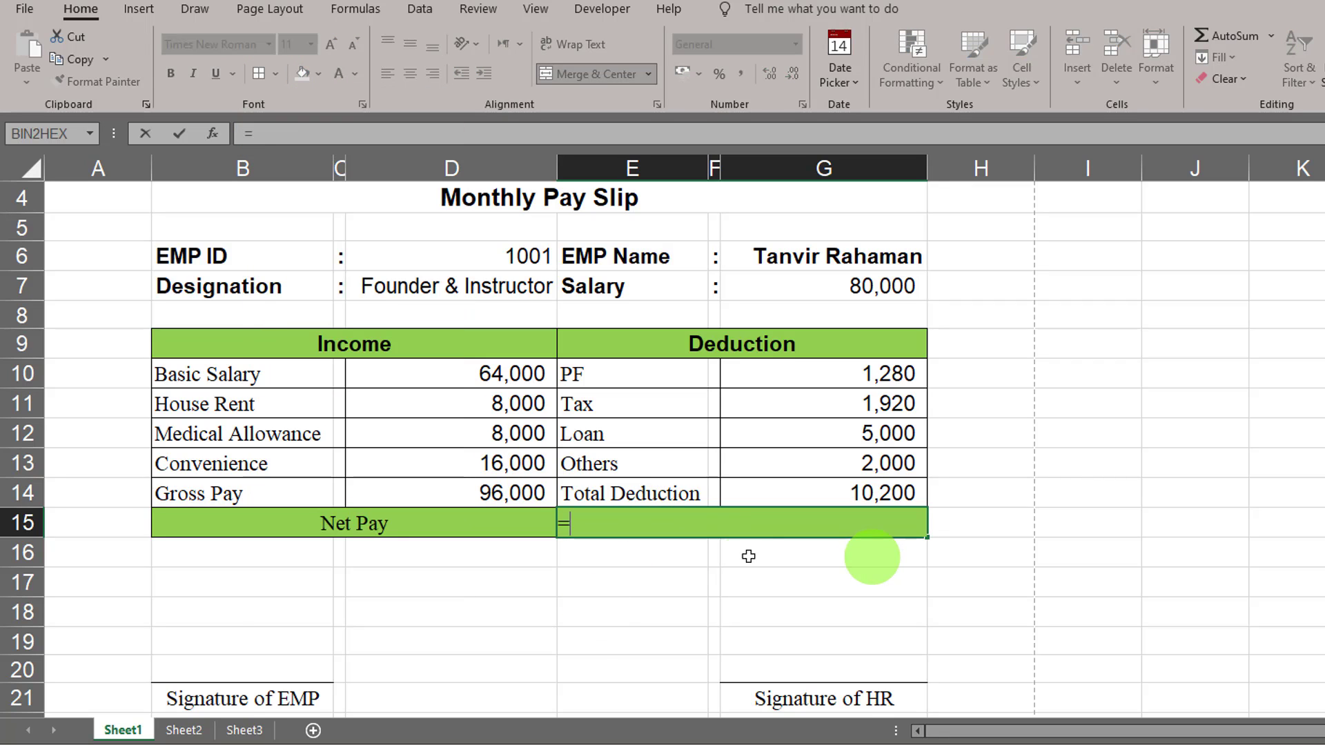
left_click(519, 493)
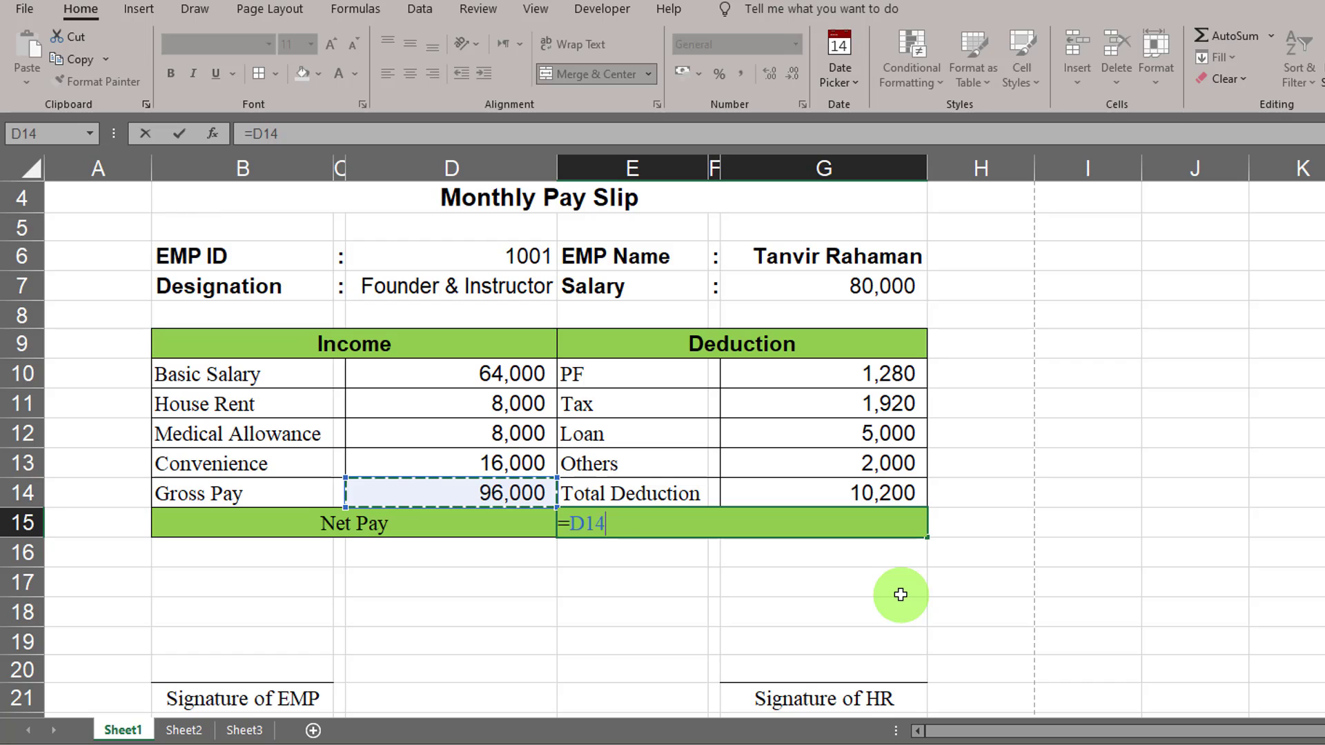
left_click(873, 488)
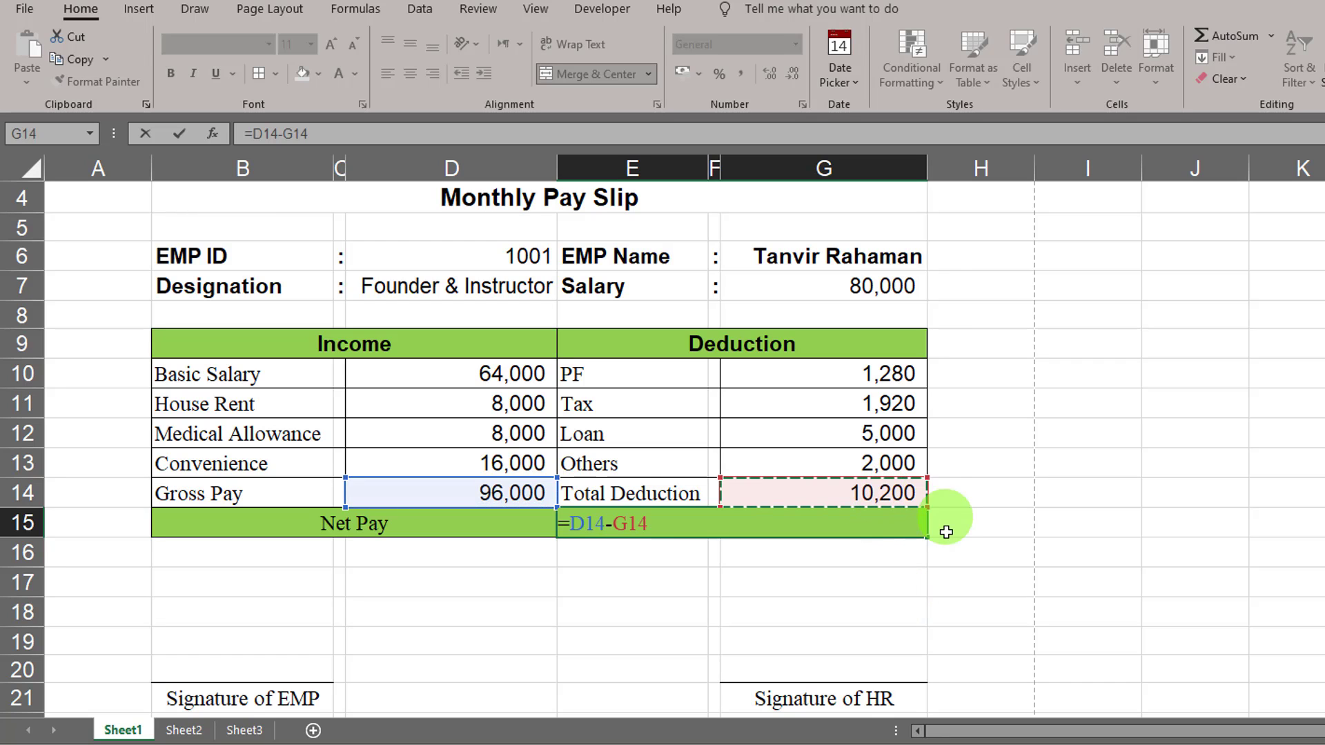
key("Return")
Step: Try changing the horizontal alignment of the net pay amount in E15
left_click(725, 527)
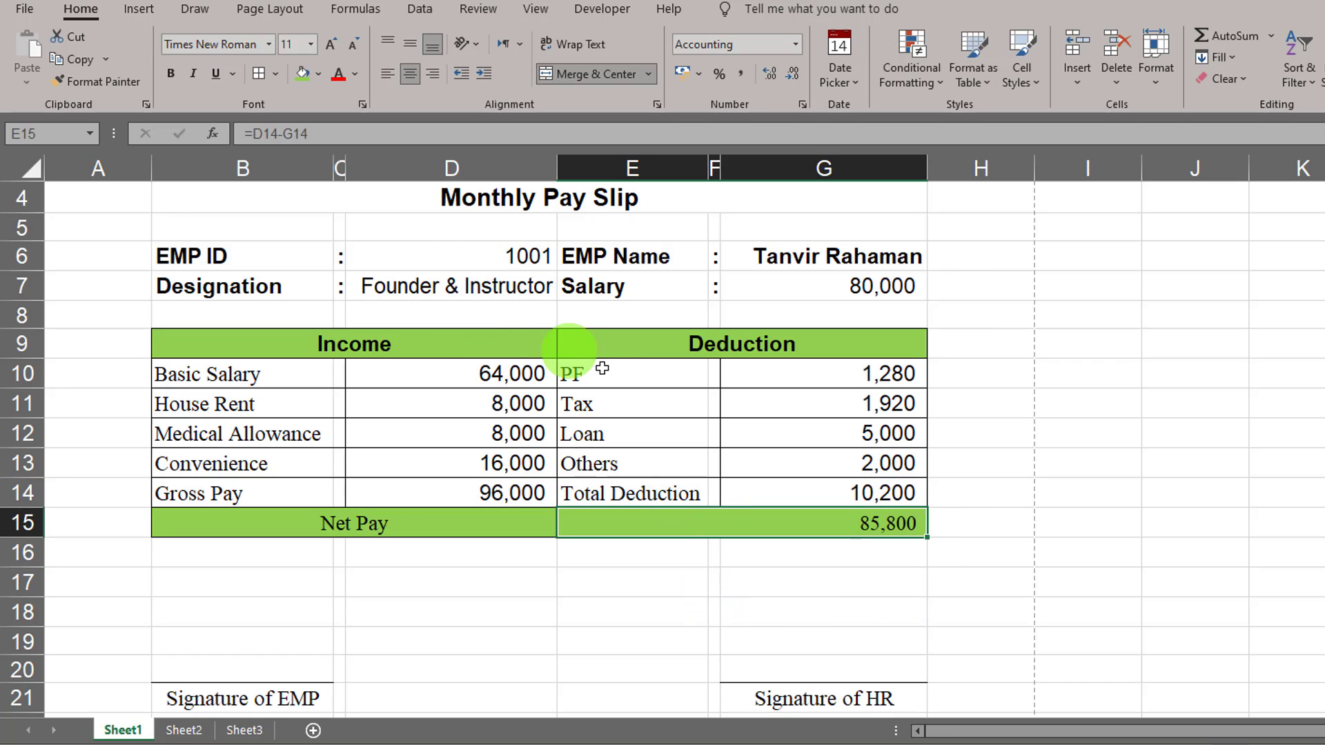
left_click(387, 81)
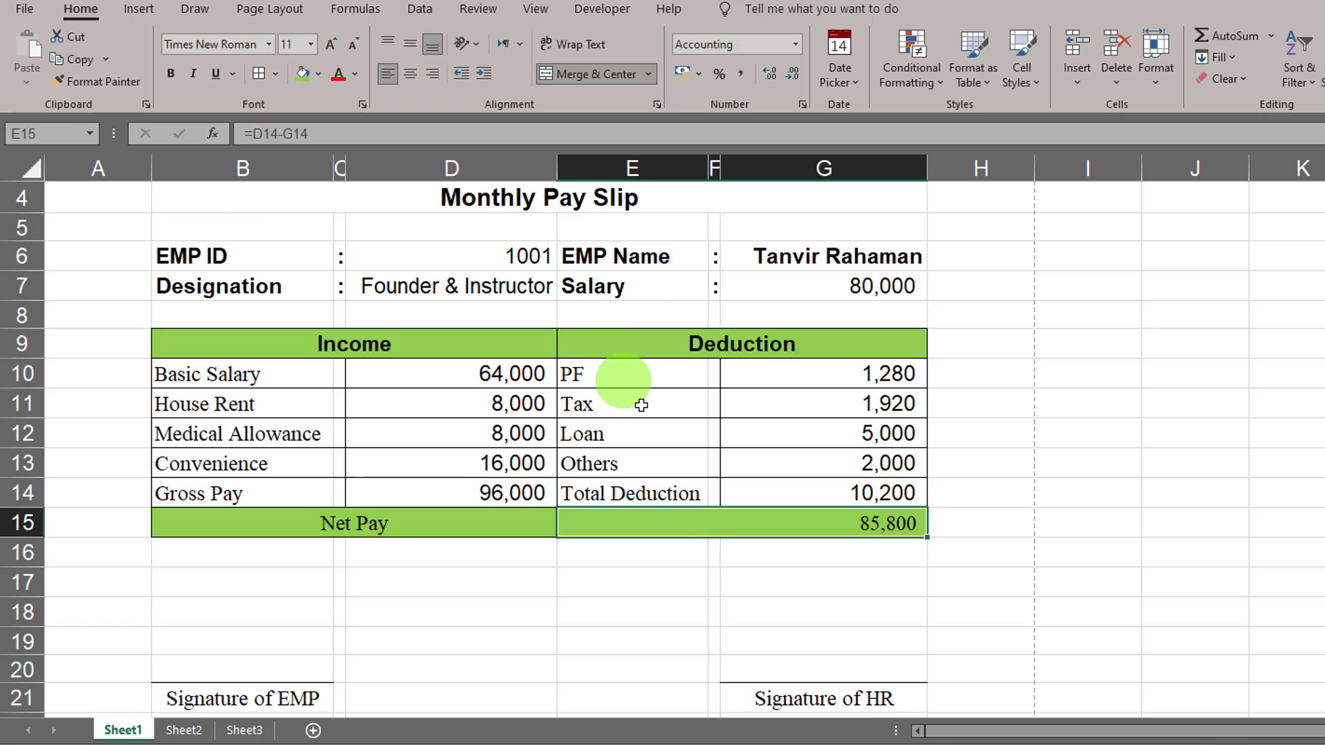
left_click(424, 83)
left_click(786, 376)
left_click(738, 530)
Step: Make the Net Pay label and its amount in B15:G15 bold
left_click_drag(487, 523, 653, 523)
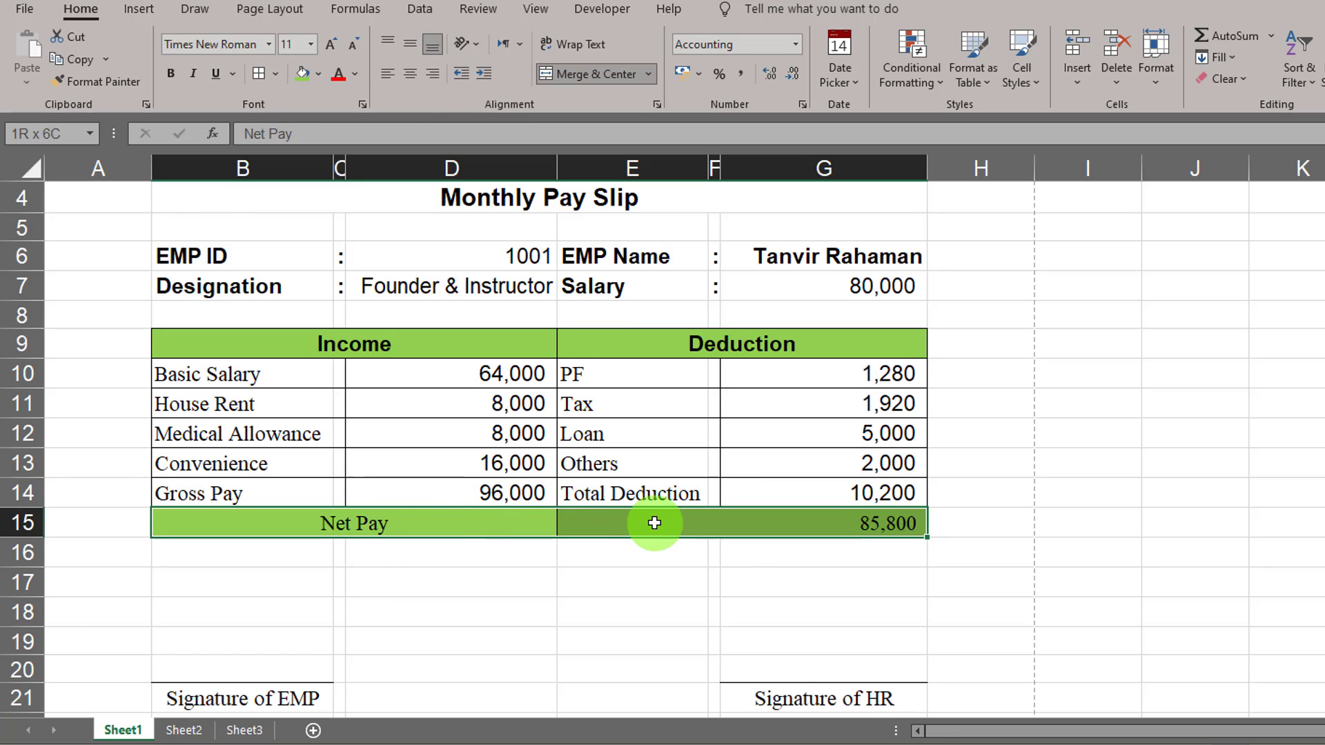
left_click(174, 73)
left_click(625, 605)
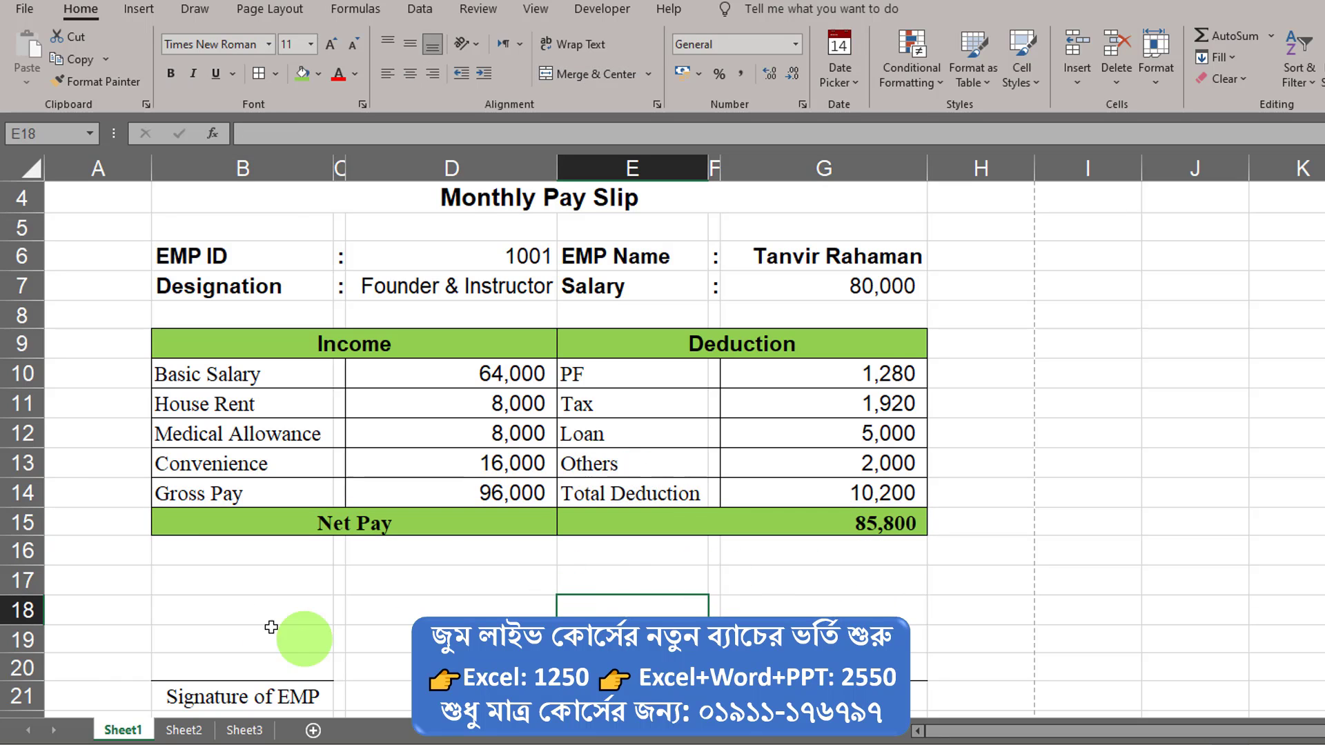
Step: Enter the label In Word in B17 and a separate colon in C17
scroll(272, 587, "up", 1)
scroll(275, 599, "down", 3)
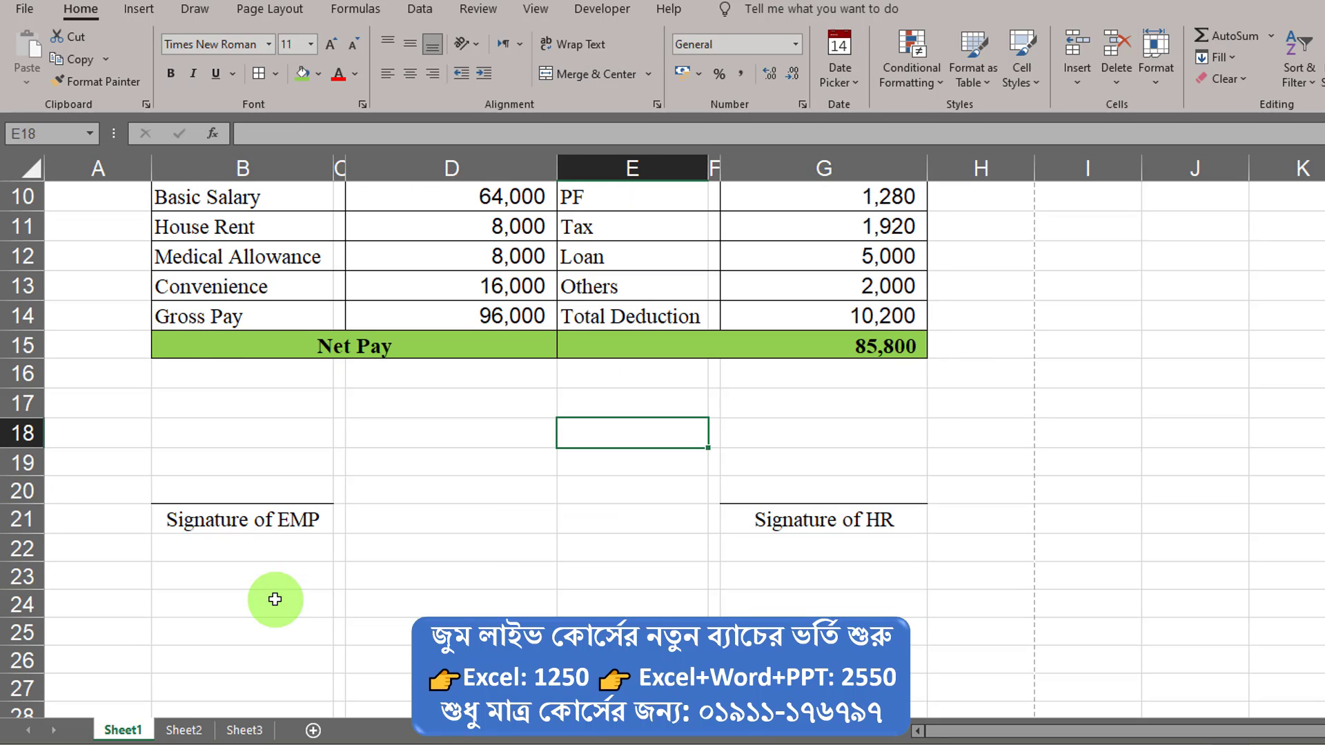
left_click(242, 402)
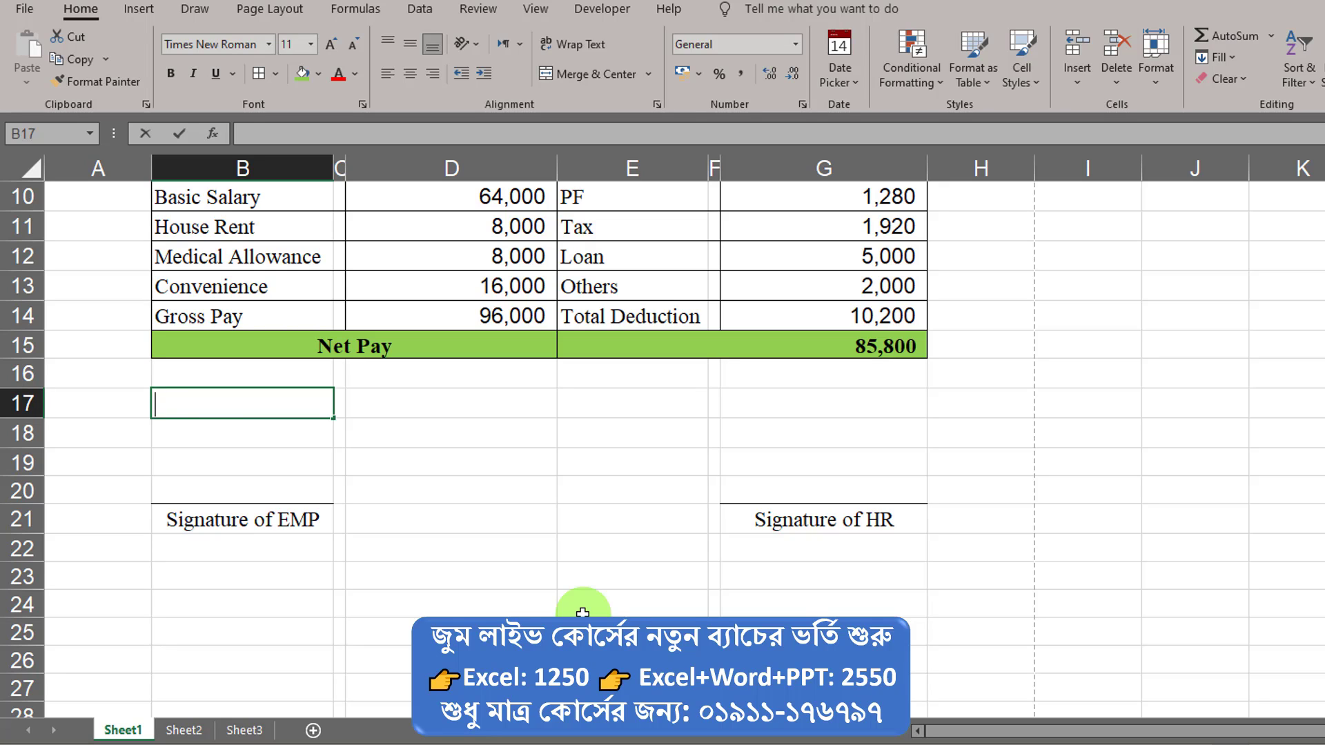
type("In Word:")
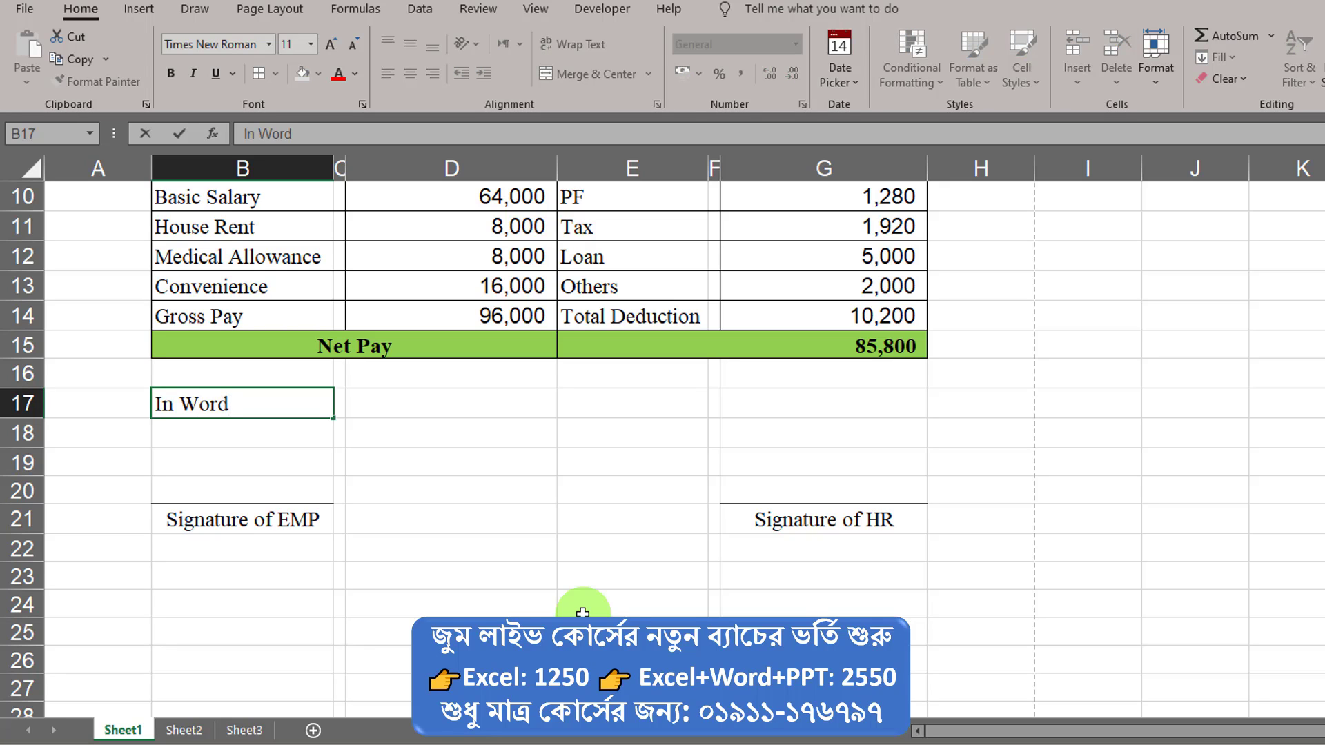
left_click(388, 405)
left_click(310, 401)
double_click(310, 401)
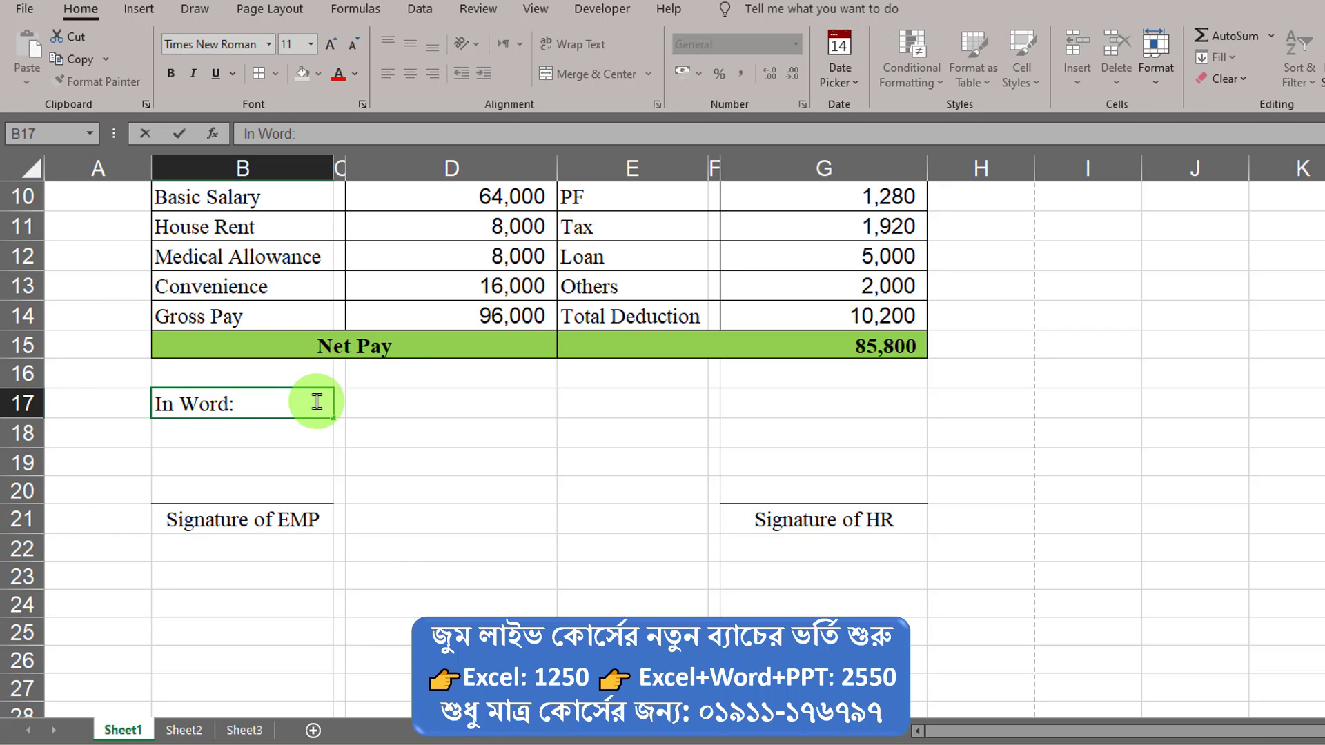
key("BackSpace")
left_click(337, 400)
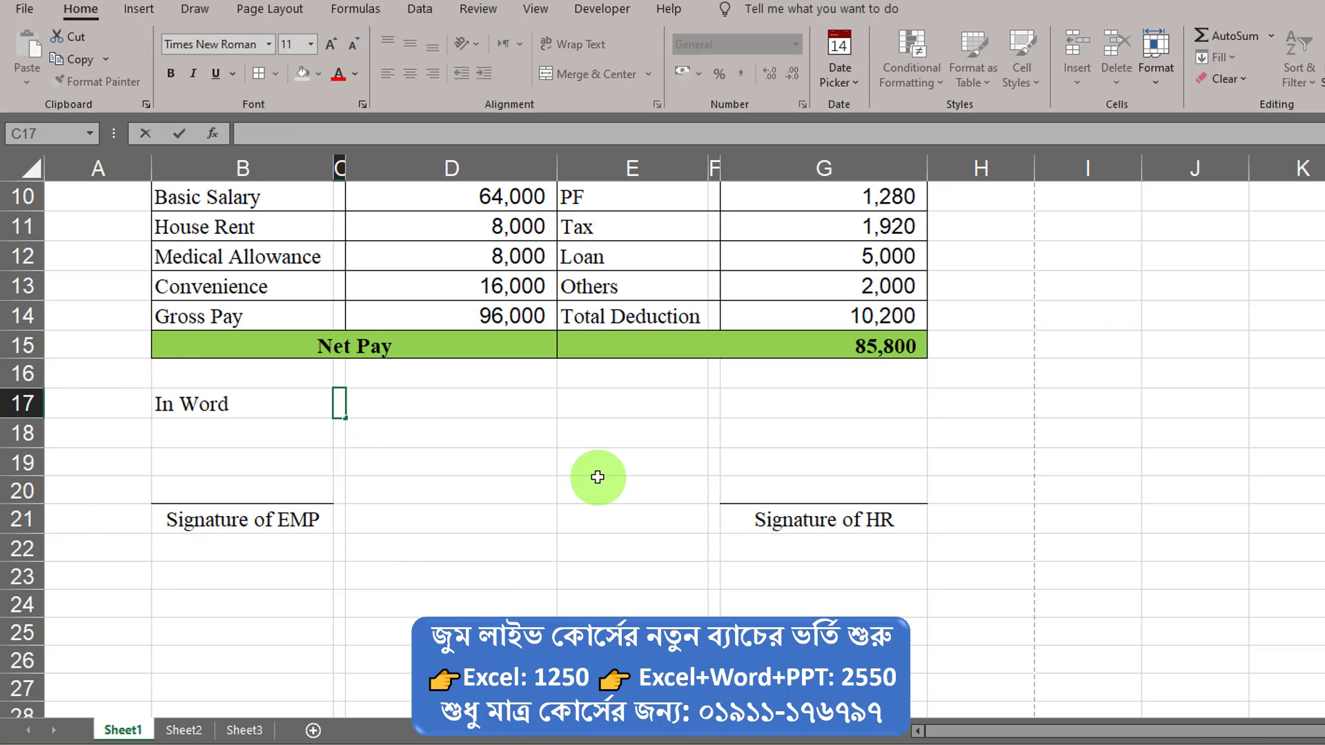
type(":")
left_click(598, 480)
Step: Merge and center D17:G18, B17:B18 and C17:C18, and align these merged cells vertically to the middle
left_click_drag(474, 404, 778, 424)
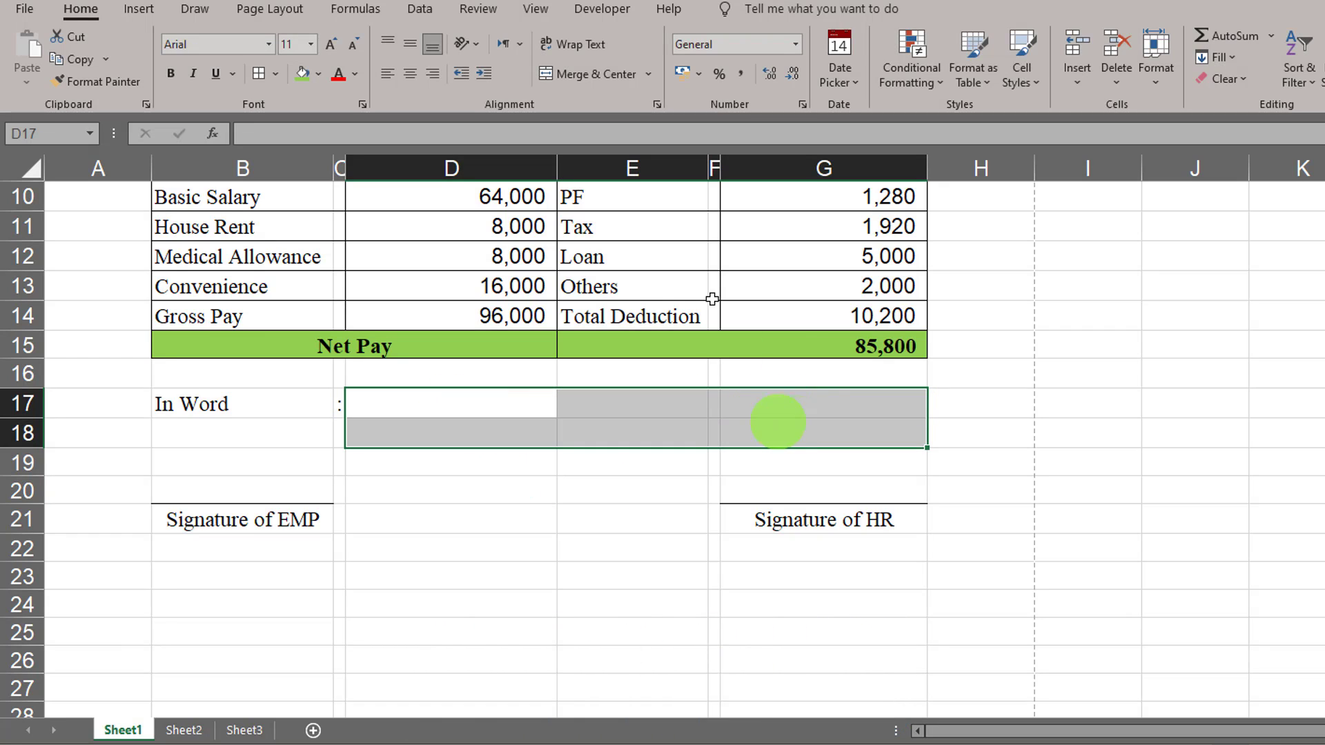
left_click(592, 77)
left_click_drag(313, 400, 343, 423)
left_click(592, 74)
left_click(595, 74)
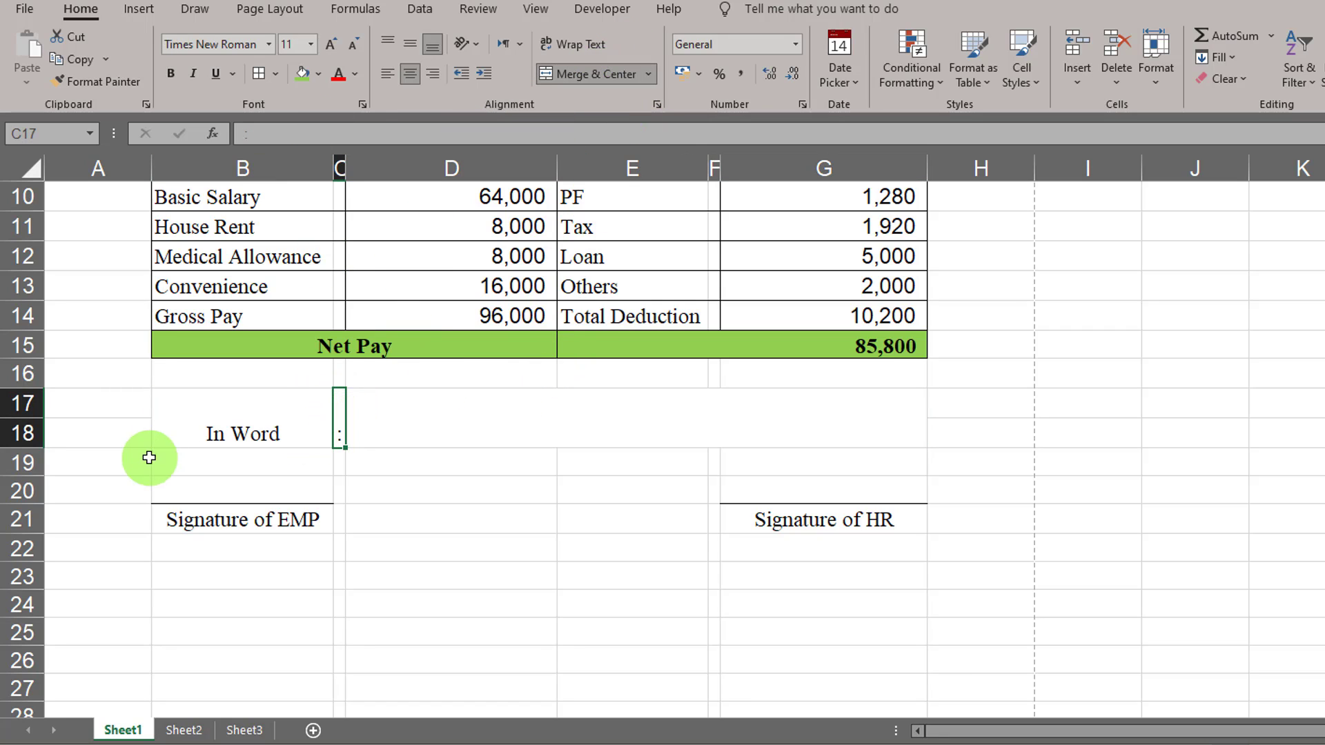
left_click_drag(247, 410, 665, 404)
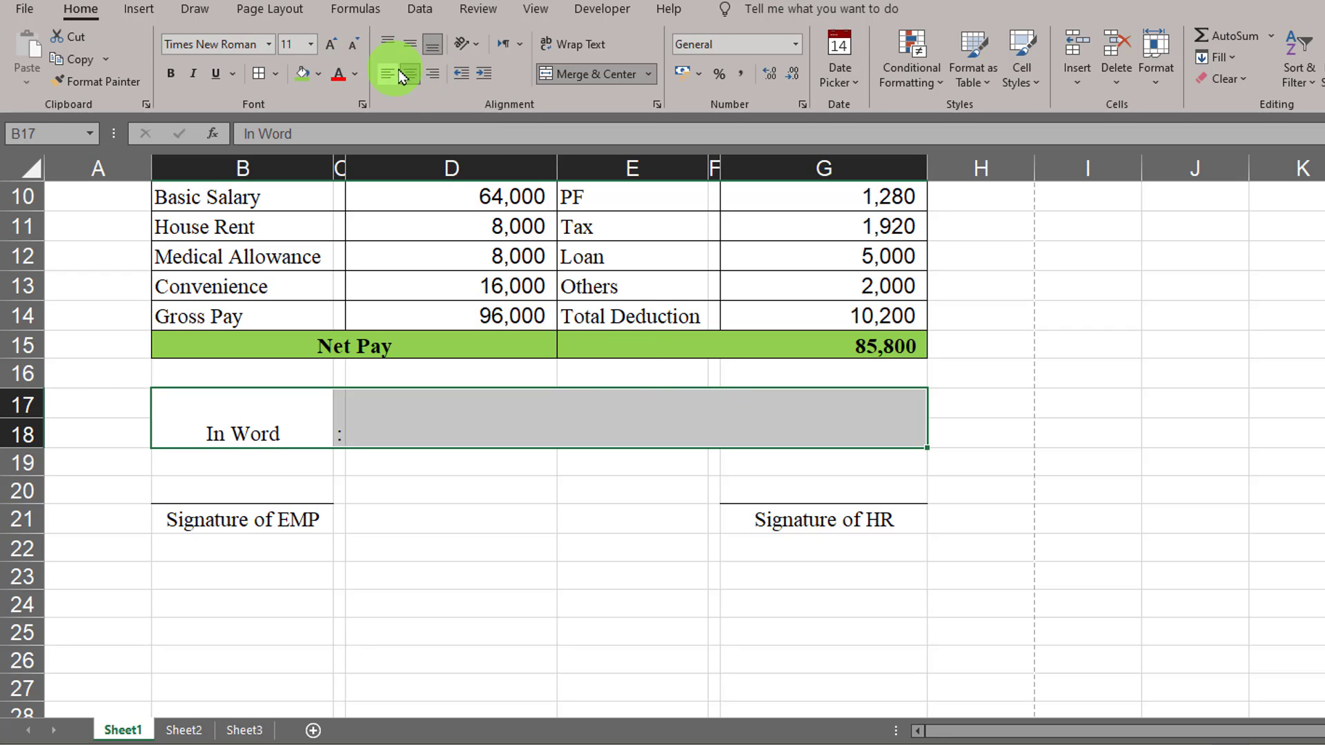
left_click(455, 431)
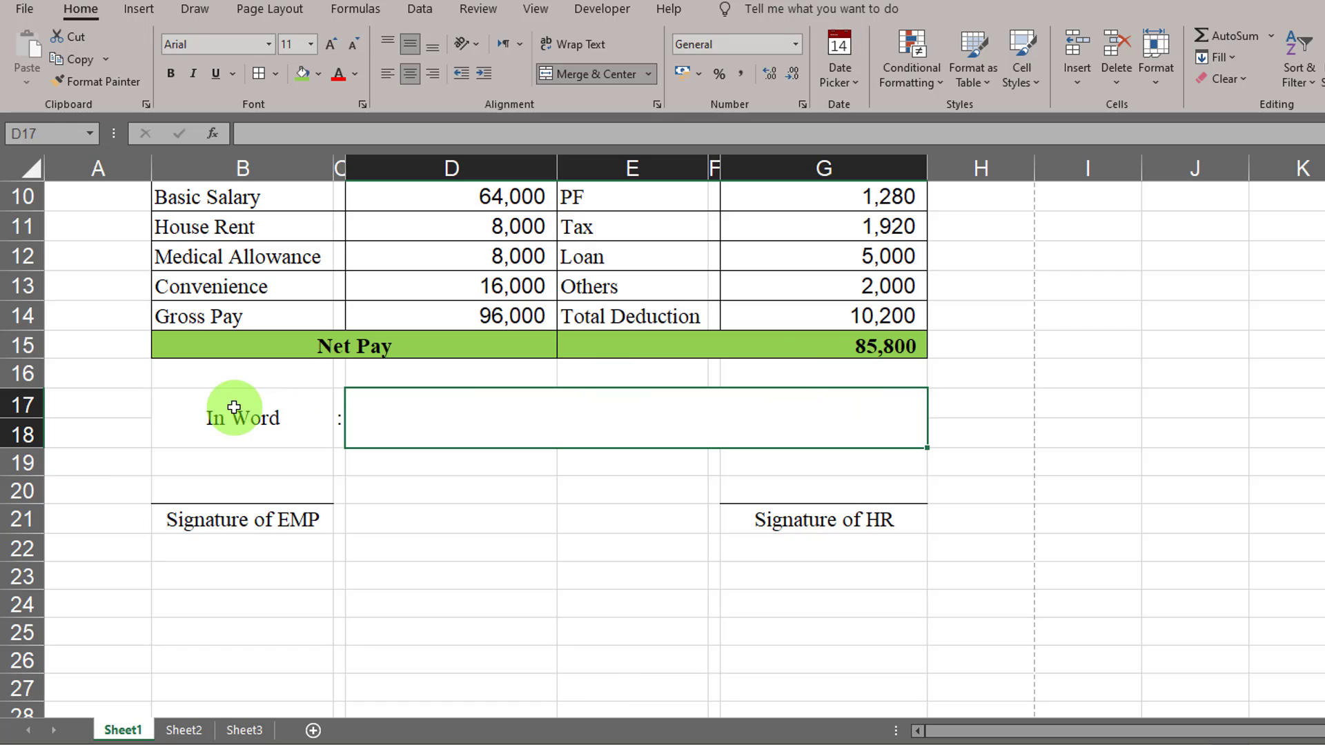
Step: Make the In Word block B17:G18 bold with all borders, and select the merged cell D17
left_click_drag(234, 407, 621, 397)
left_click(258, 73)
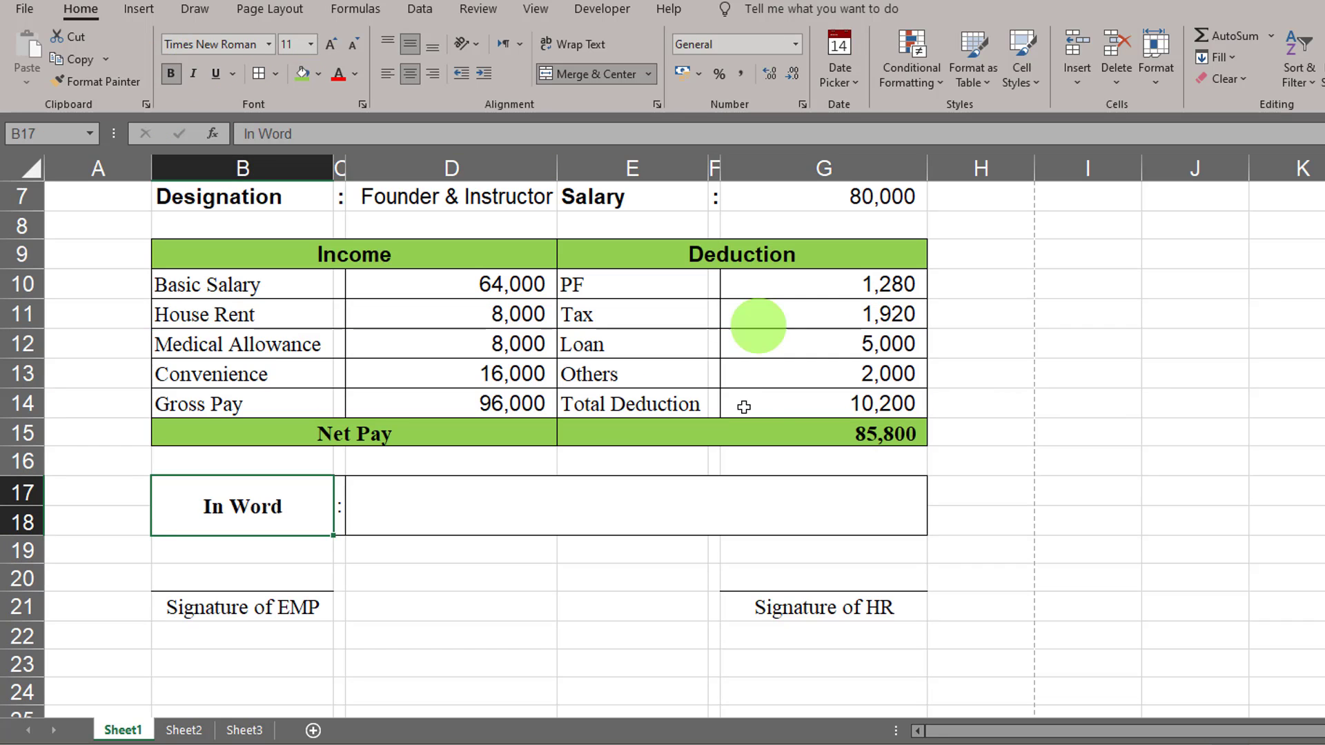
left_click(660, 507)
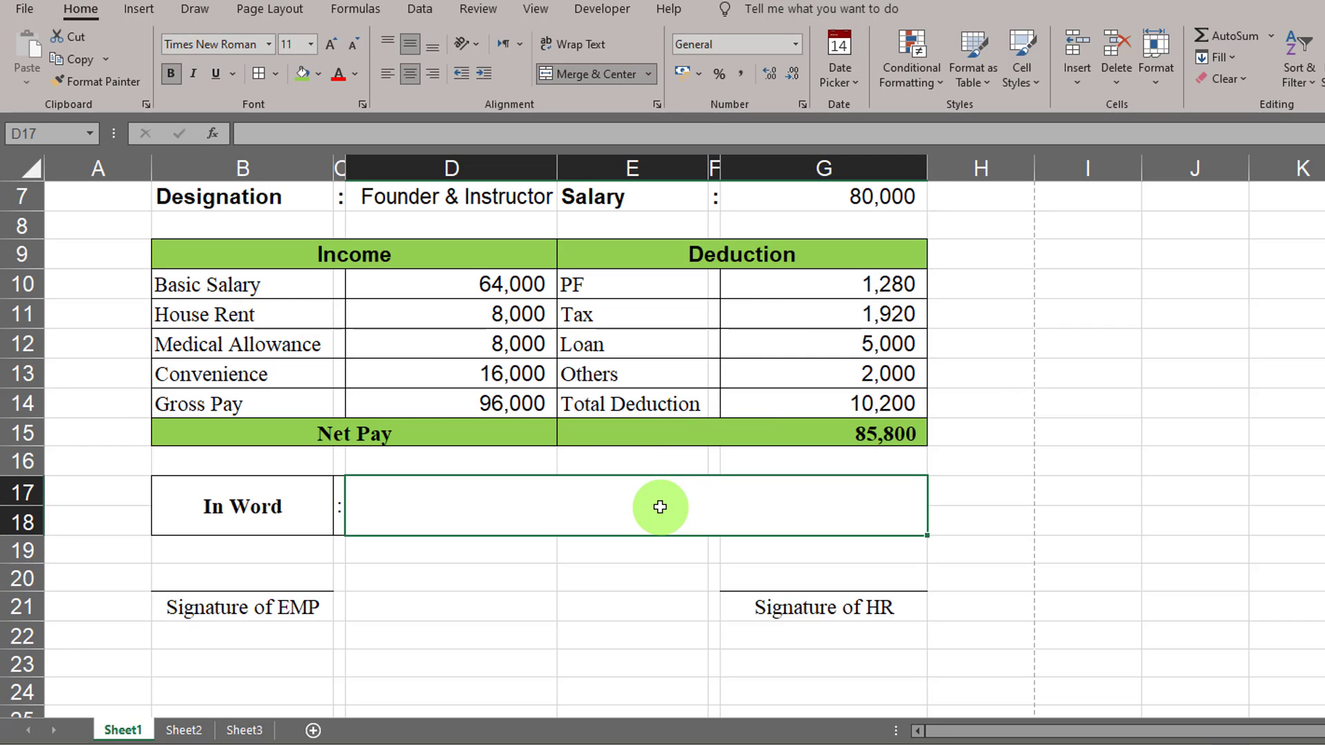
Step: Load the Excel add-in ConvertCurrencyToEnglish1.xlam from the Excel Add-Ins folder on drive G: and enable it
left_click(602, 9)
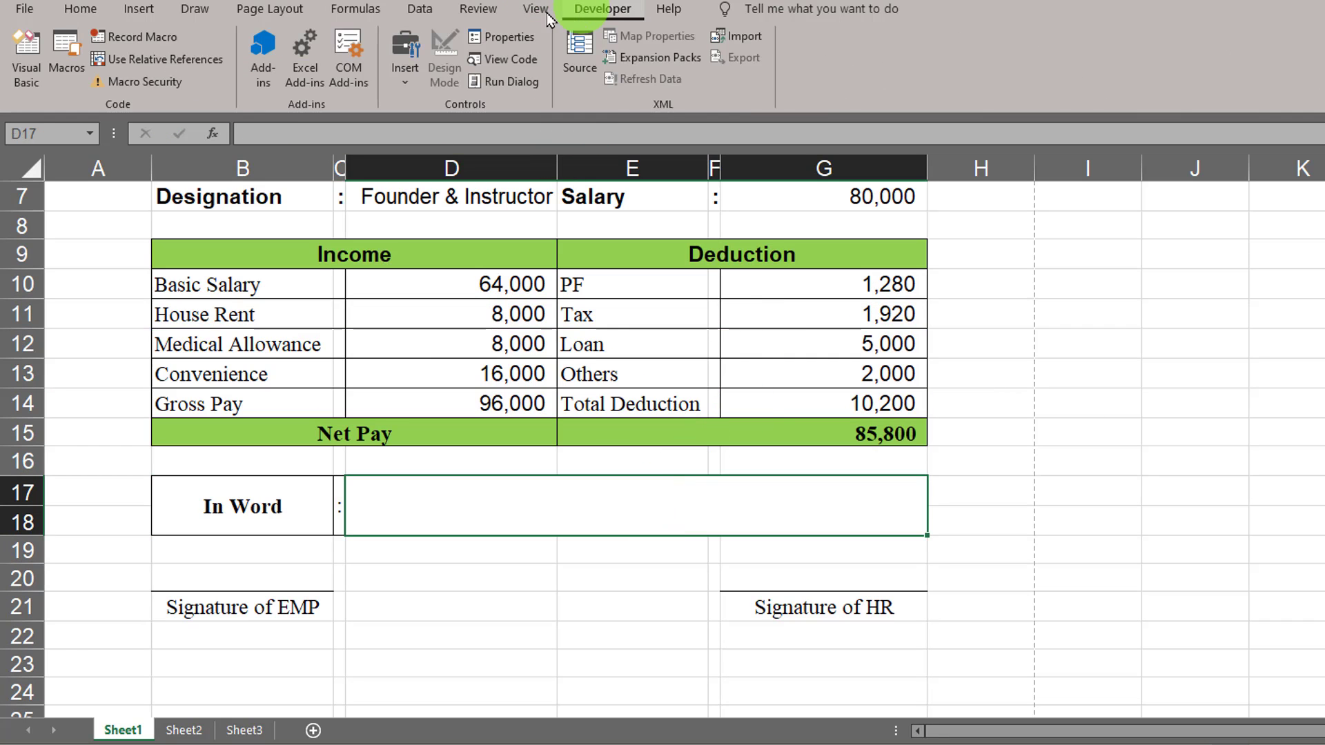
left_click(312, 67)
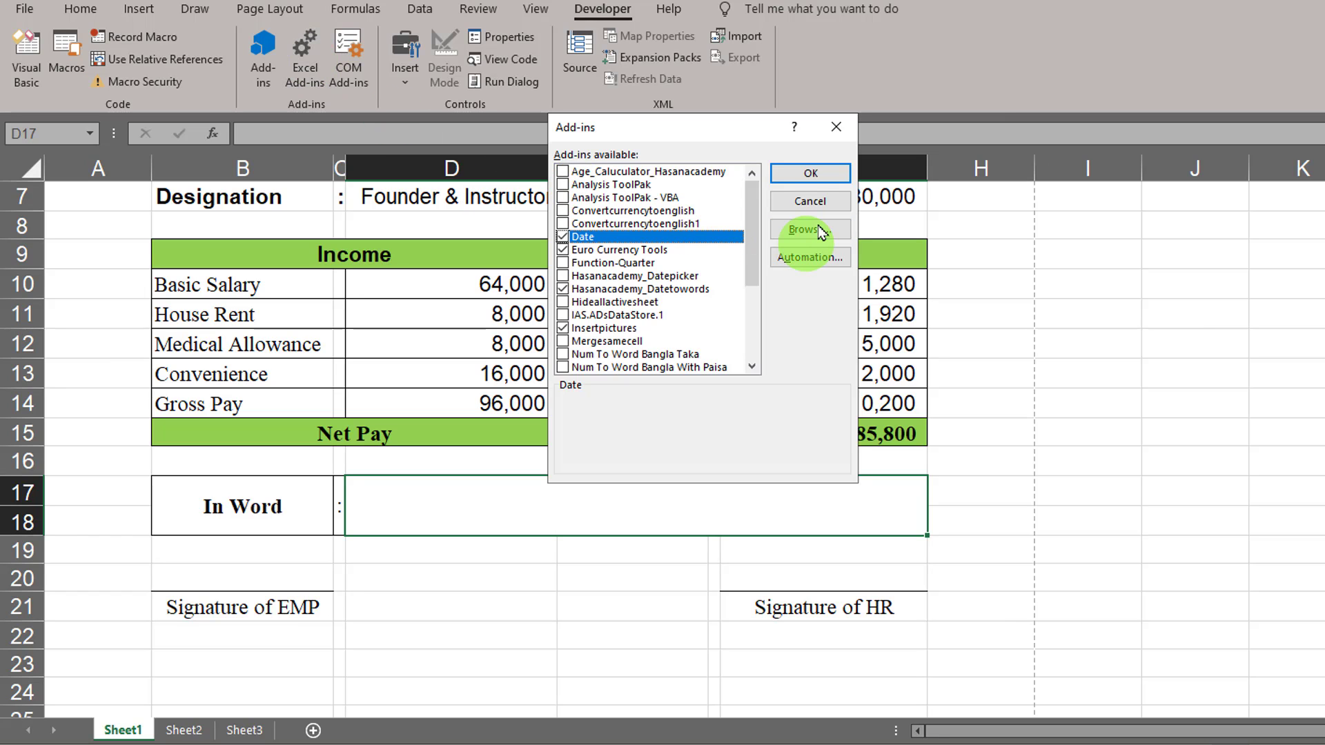
left_click(821, 231)
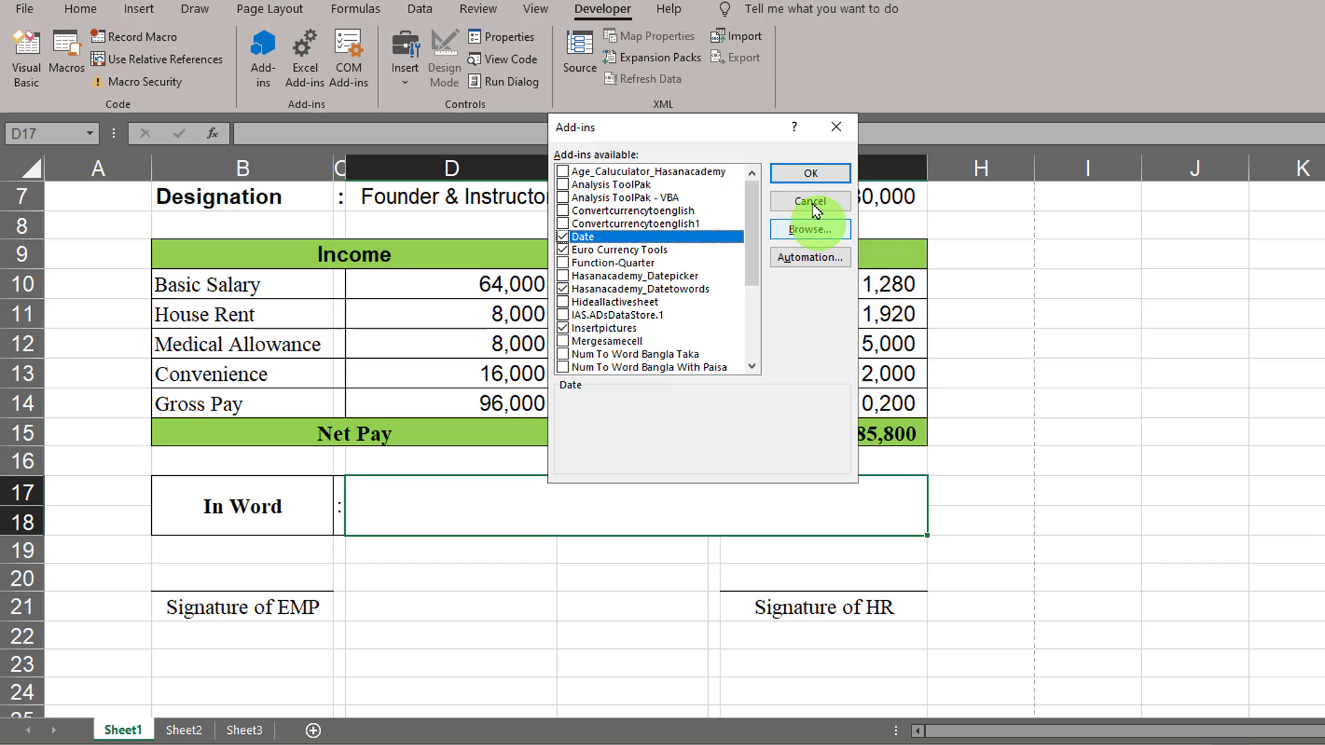
left_click(809, 230)
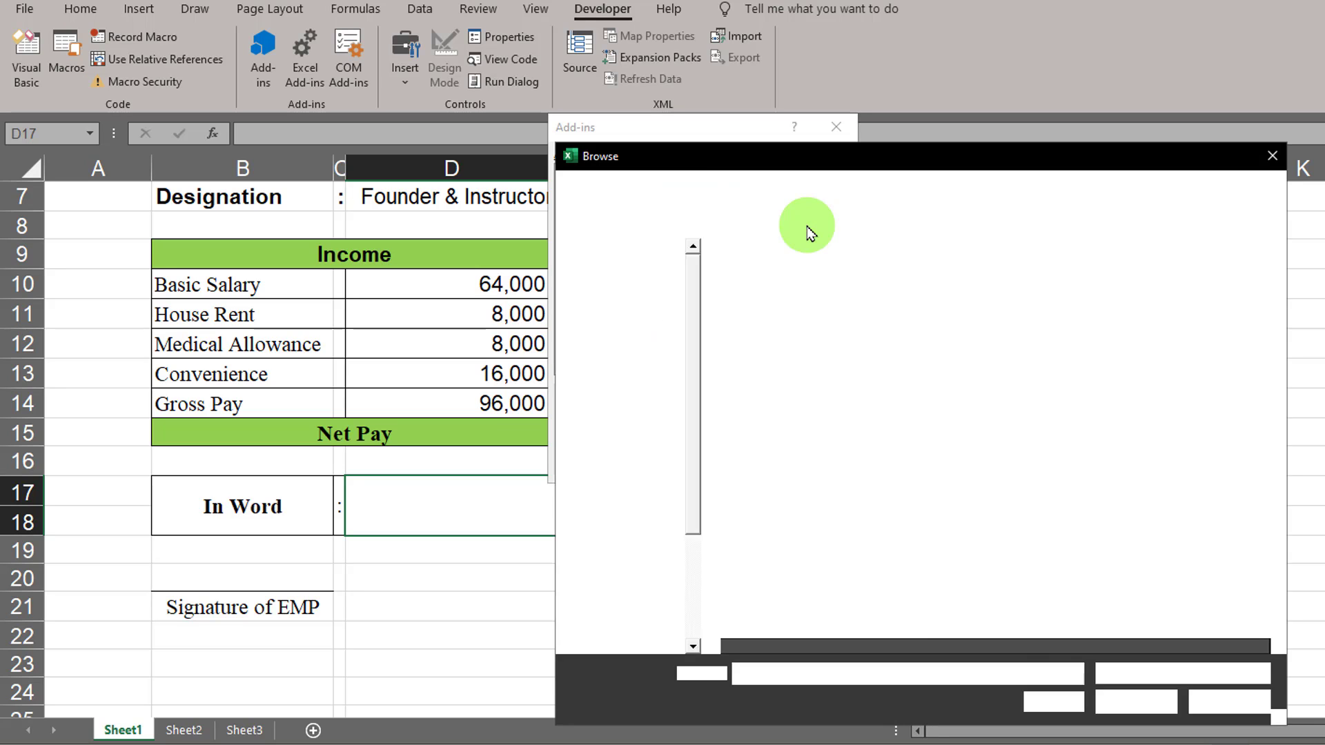
scroll(621, 414, "down", 1)
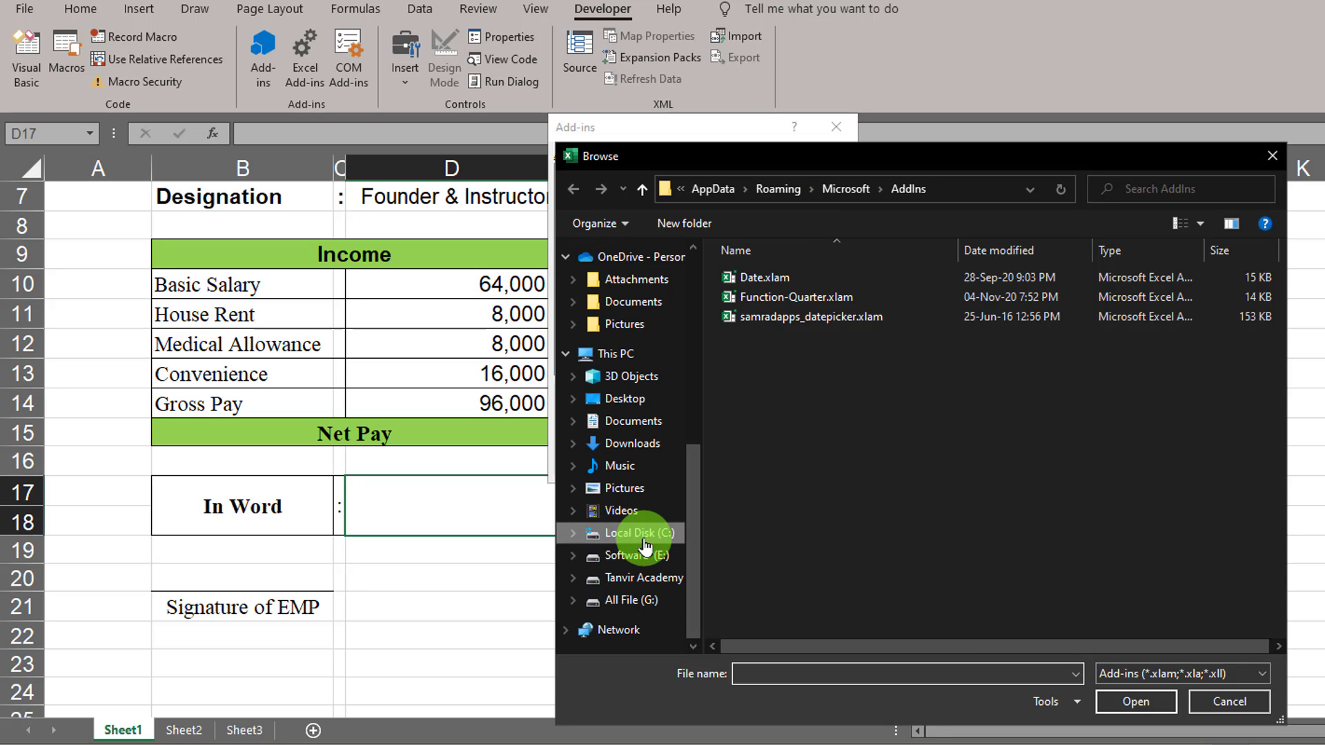
left_click(642, 600)
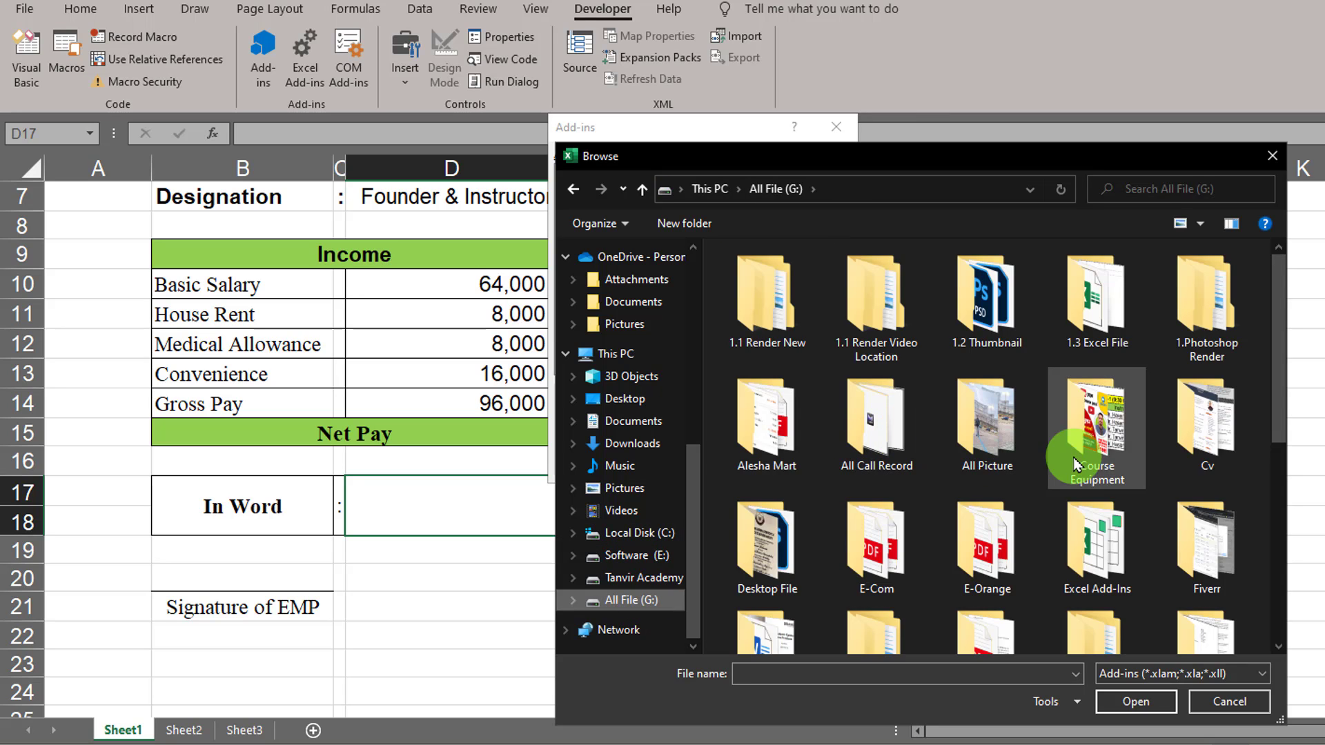
scroll(1138, 442, "down", 2)
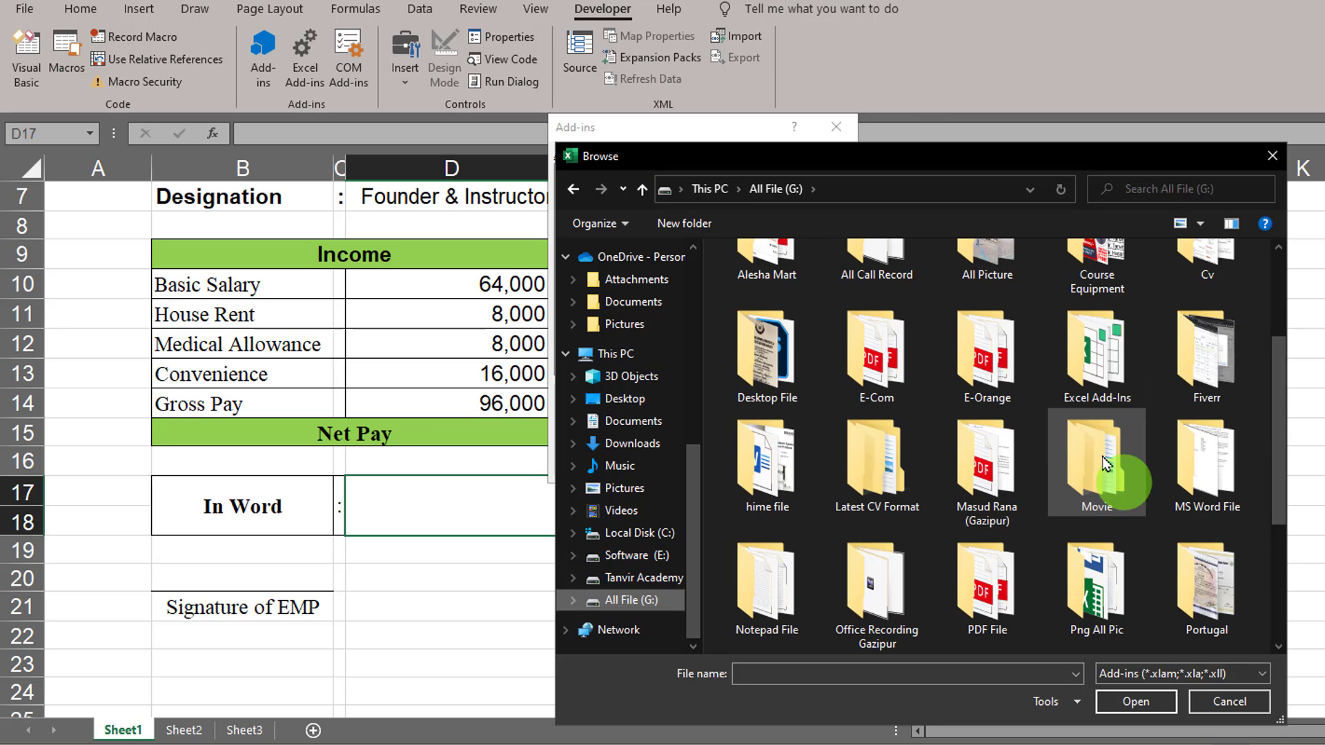
double_click(1104, 359)
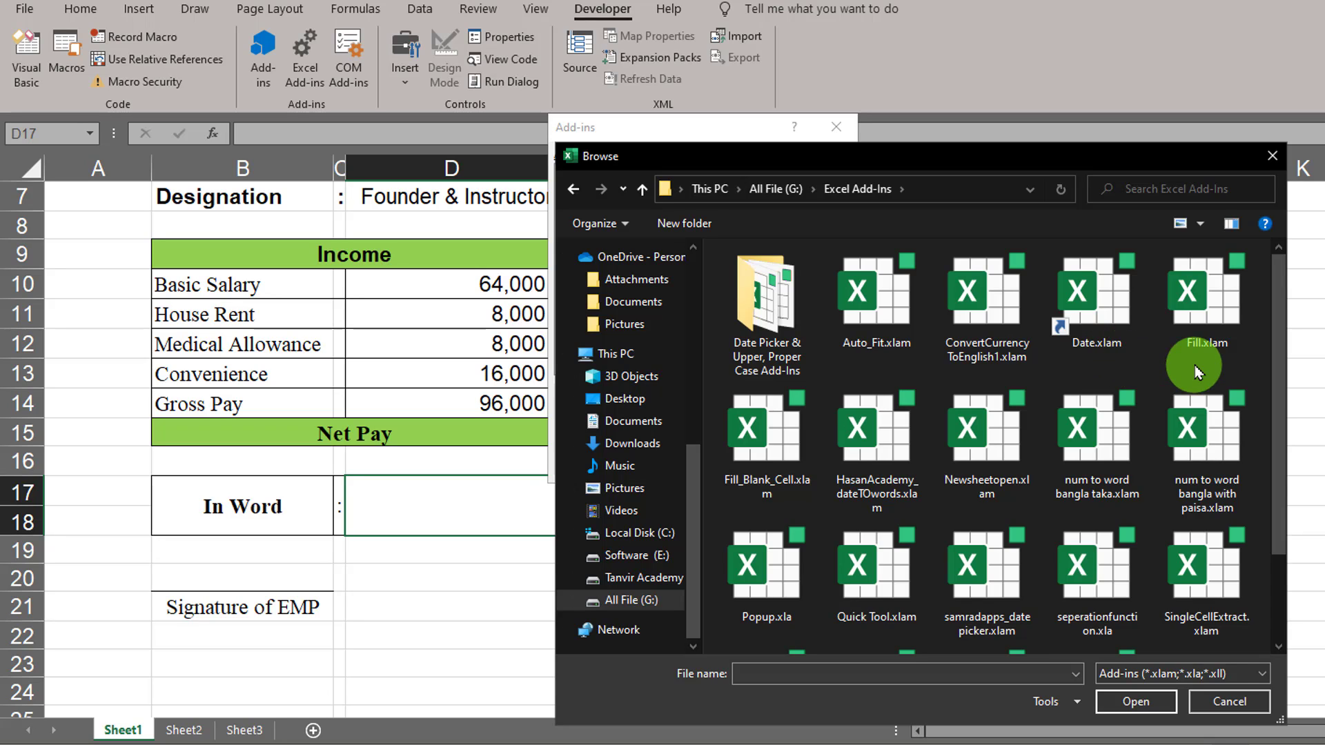
double_click(994, 345)
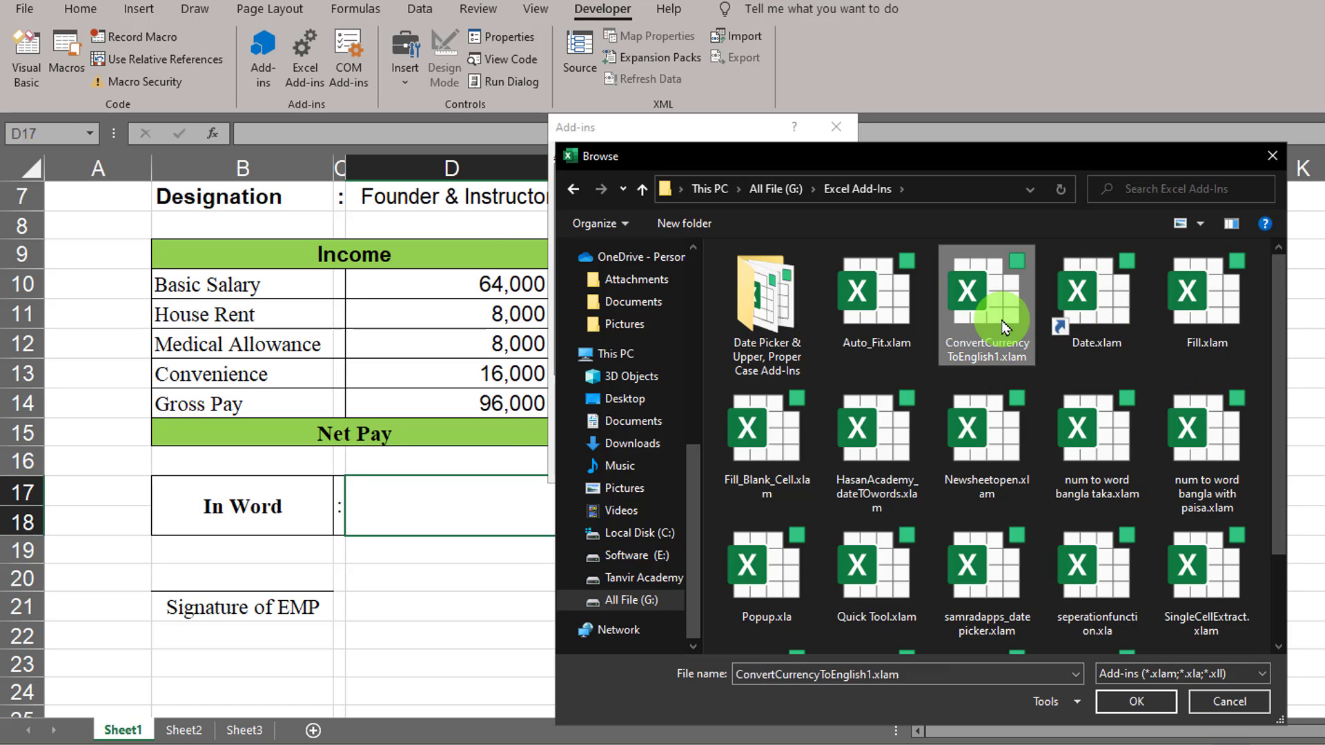
left_click(680, 427)
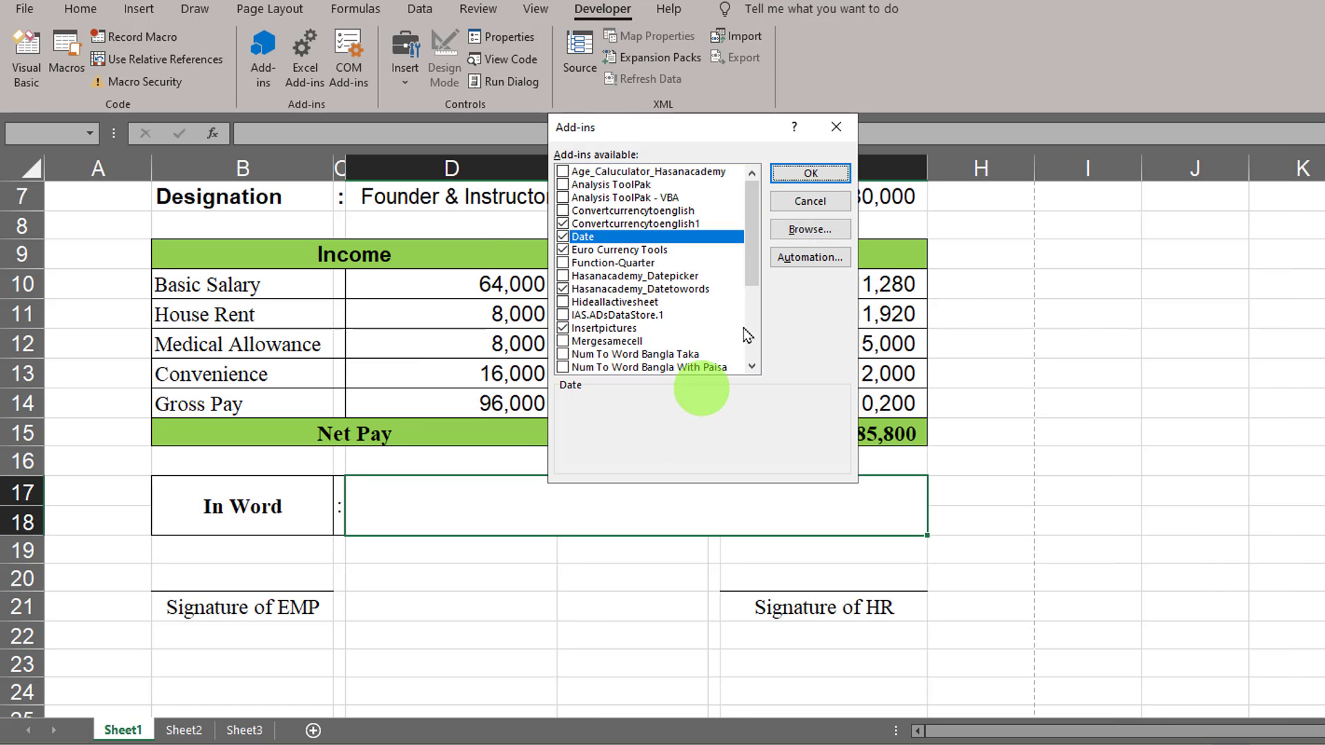
left_click(804, 174)
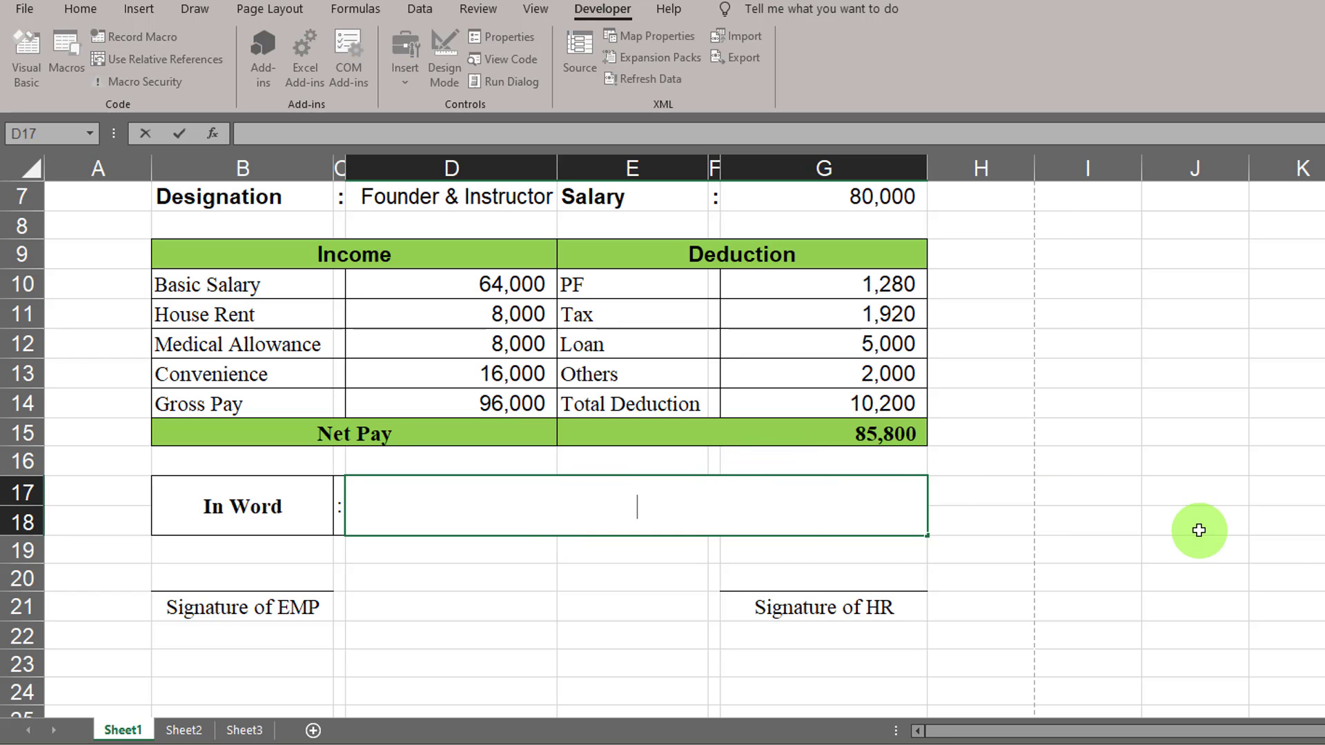
Step: Enter the formula =ConvertCurrencyToEnglish(E15) in D17 to spell out the net pay in words
type("=co")
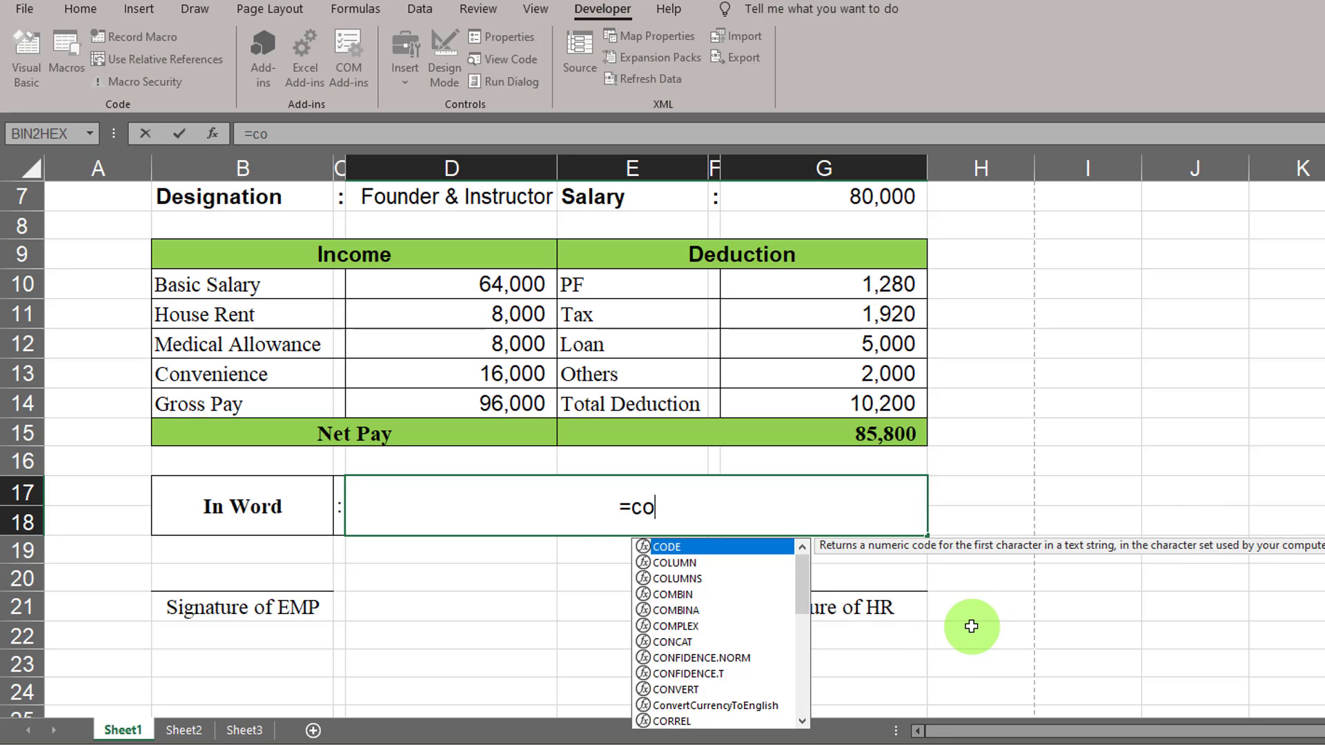
type("nve")
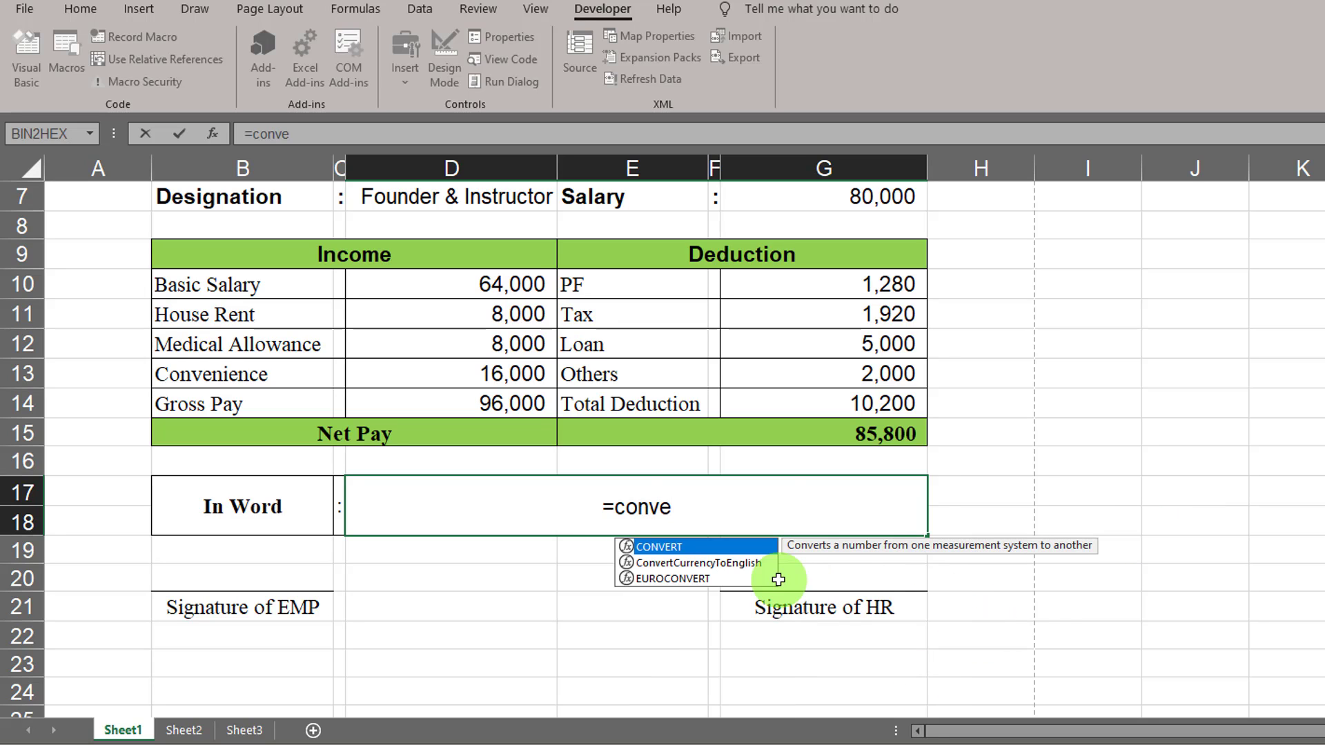
double_click(741, 568)
left_click(858, 434)
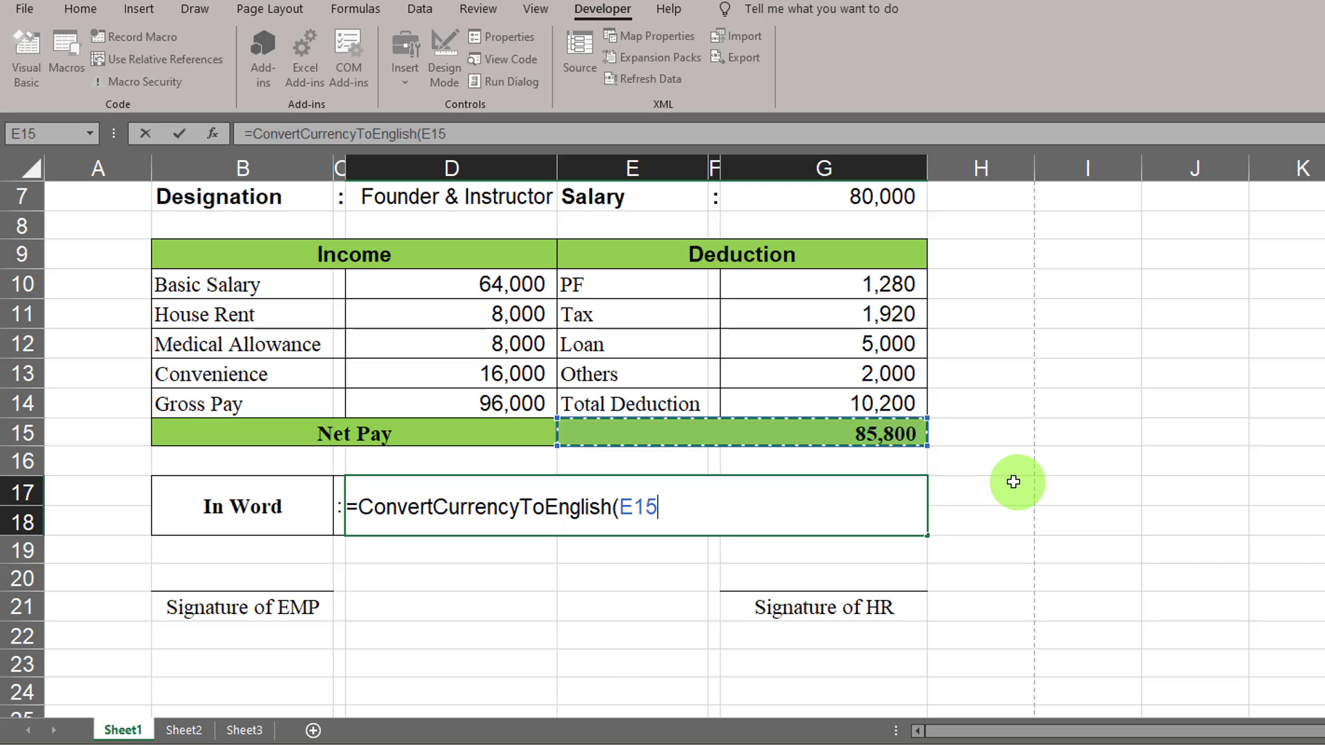
key("Return")
Step: Left-align the net pay in words in the merged cell D17
left_click(778, 508)
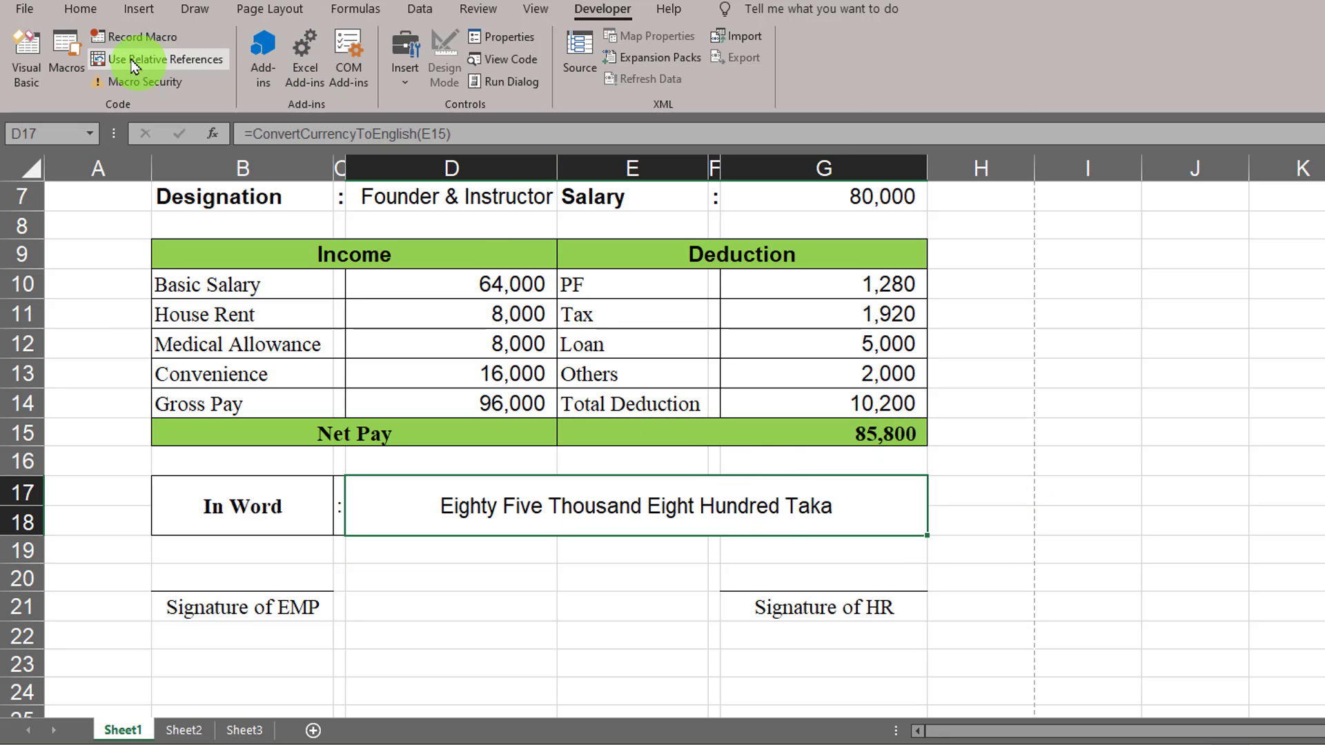
left_click(91, 18)
left_click(384, 75)
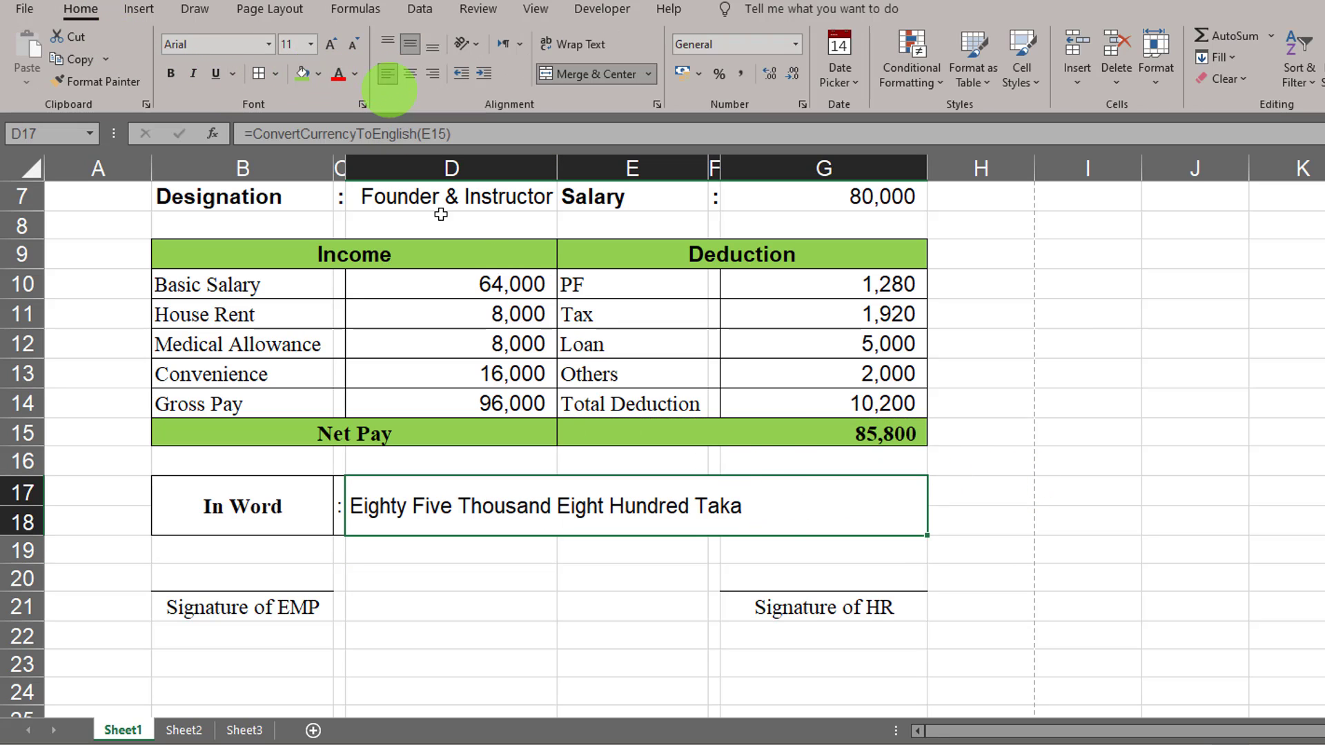
left_click(1084, 455)
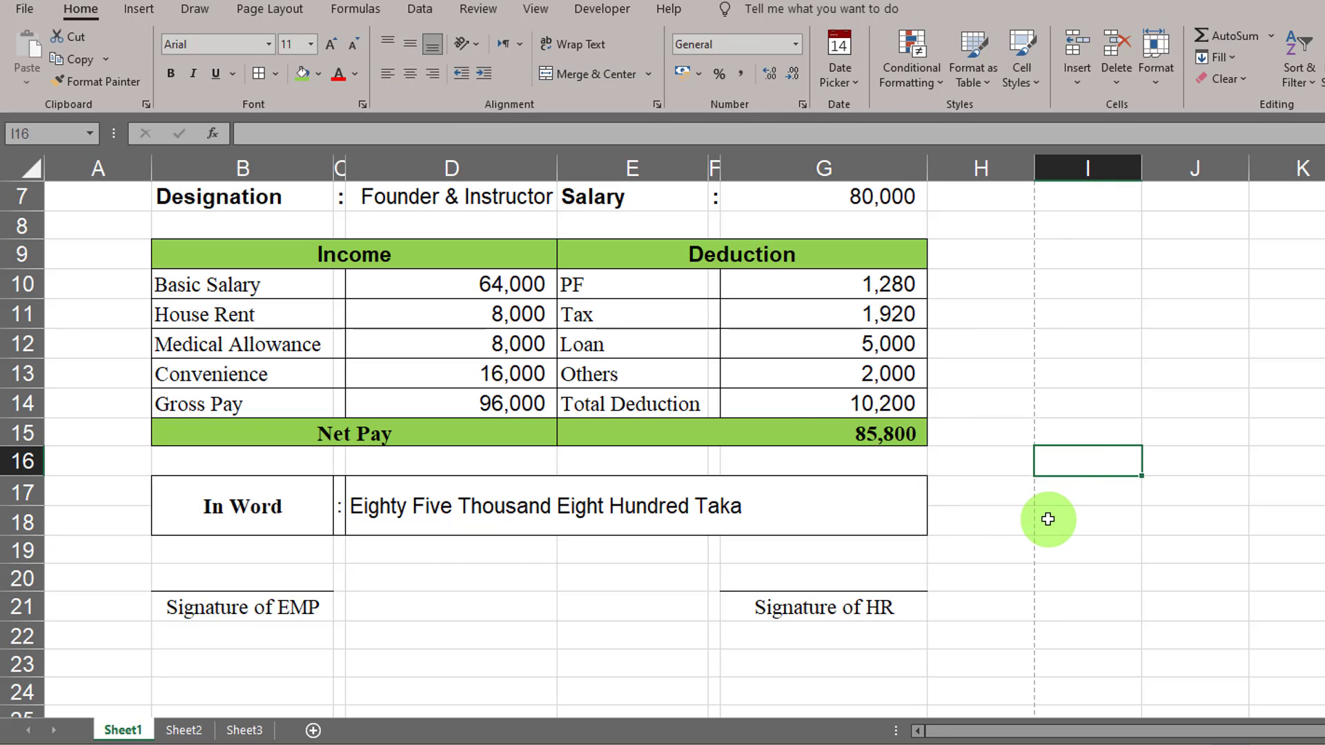
Step: Insert four blank rows at row 19, between the In Word block and the signature lines
left_click_drag(28, 550, 27, 573)
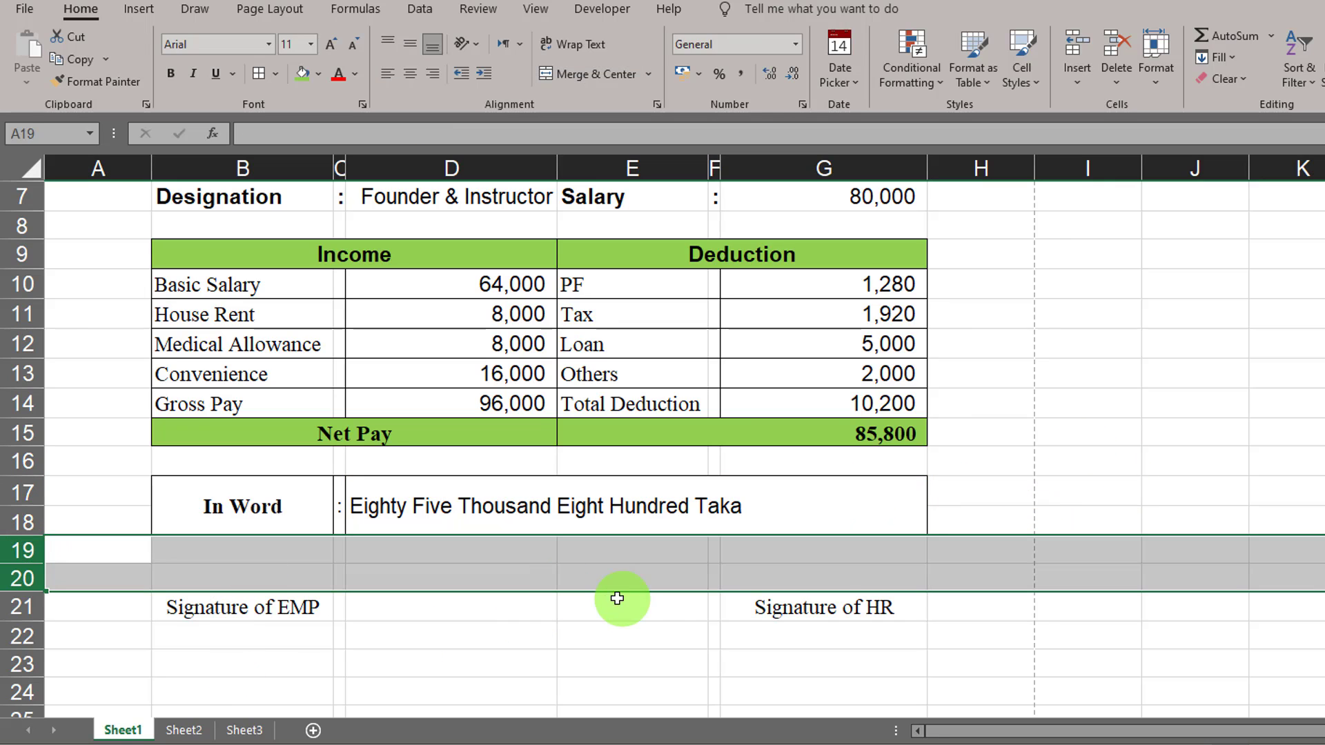
right_click(601, 566)
left_click(666, 403)
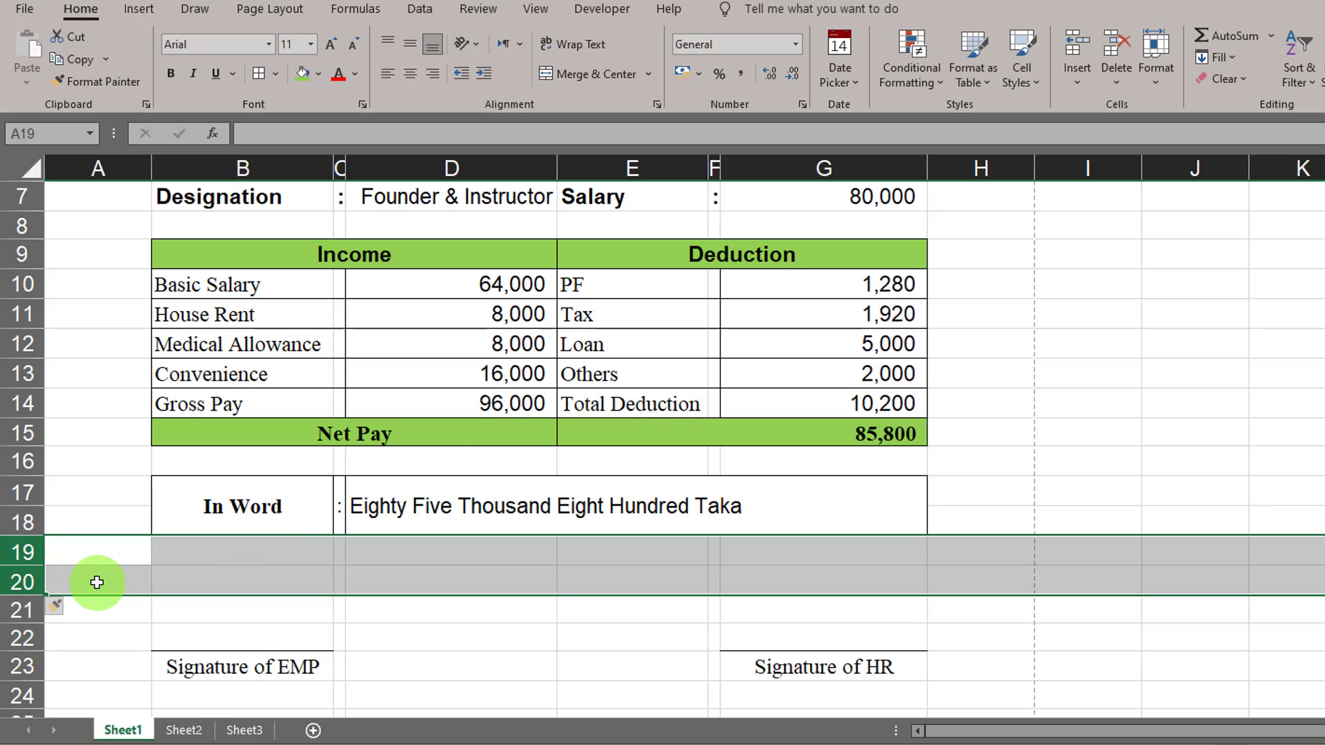
right_click(228, 565)
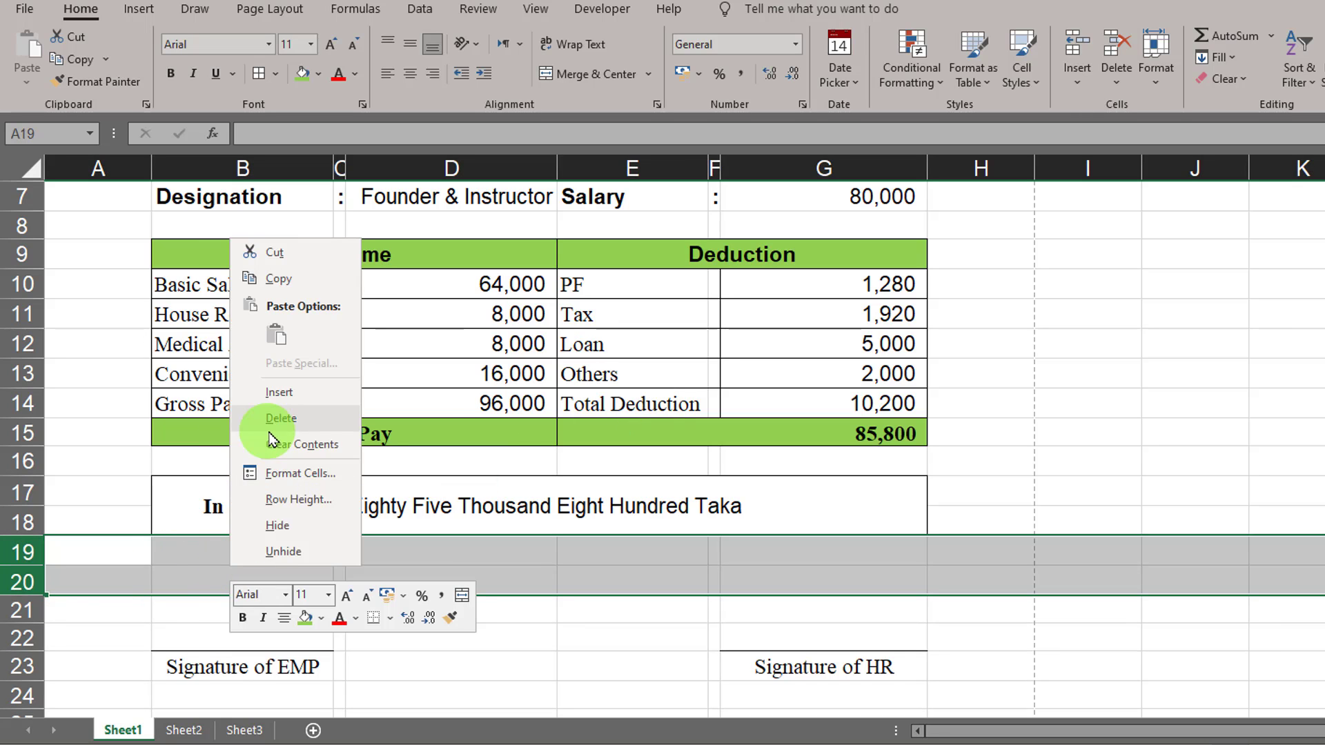
left_click(314, 388)
left_click(1171, 571)
Step: Hide the gridlines and the row and column headings on Sheet1
scroll(1034, 544, "down", 1)
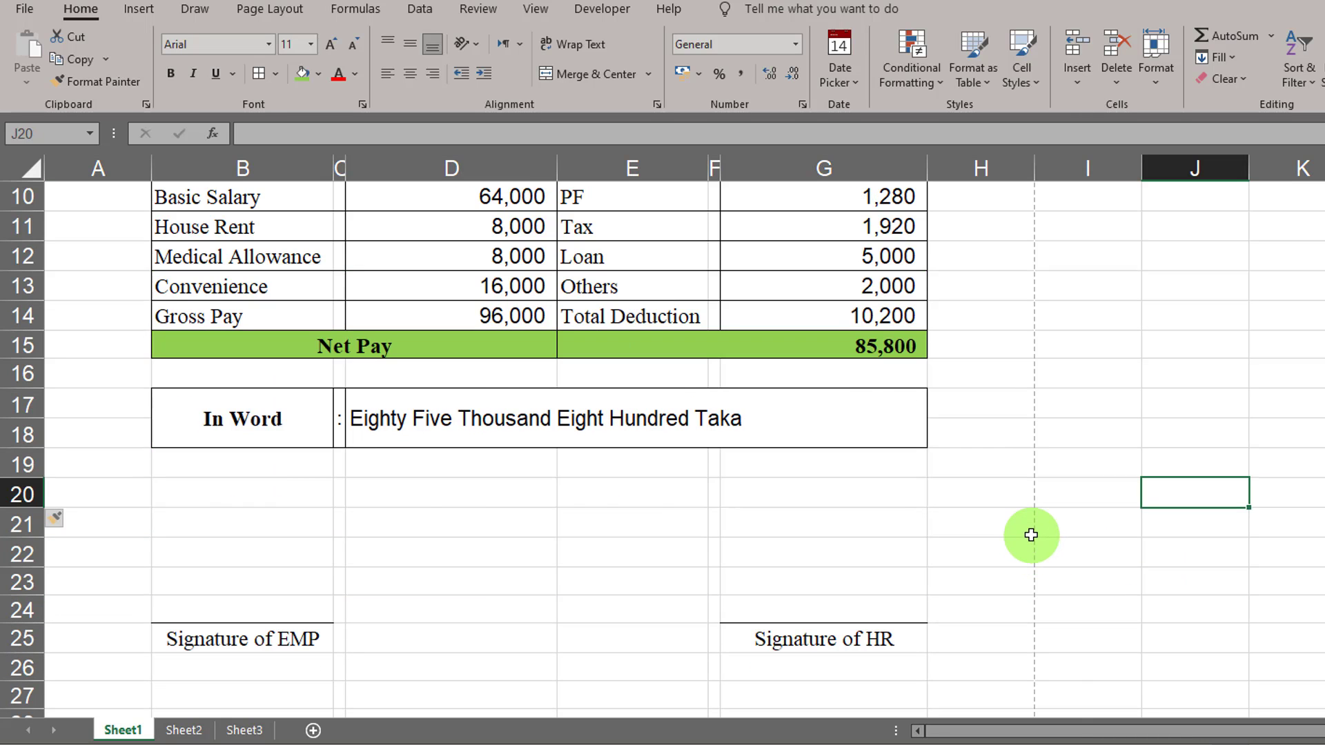
scroll(1035, 545, "up", 2)
scroll(728, 529, "down", 4, "ctrl")
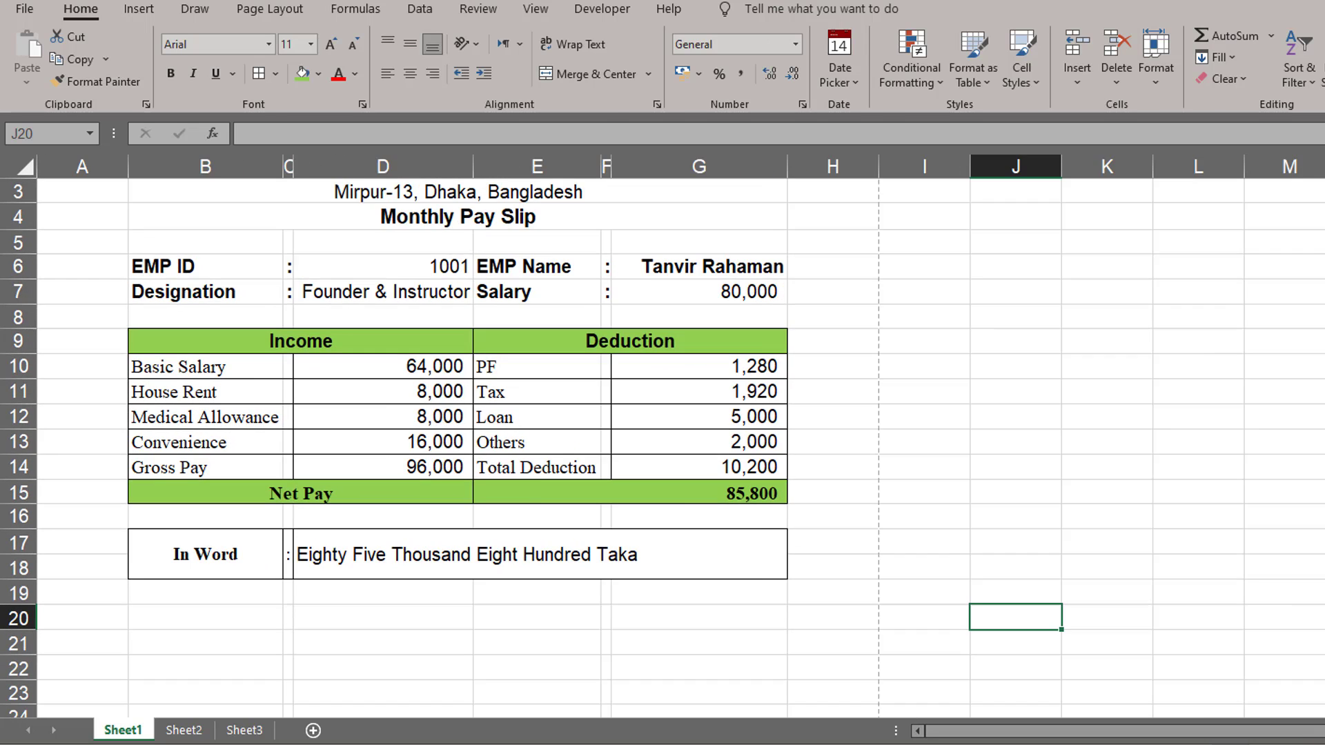
left_click(793, 535)
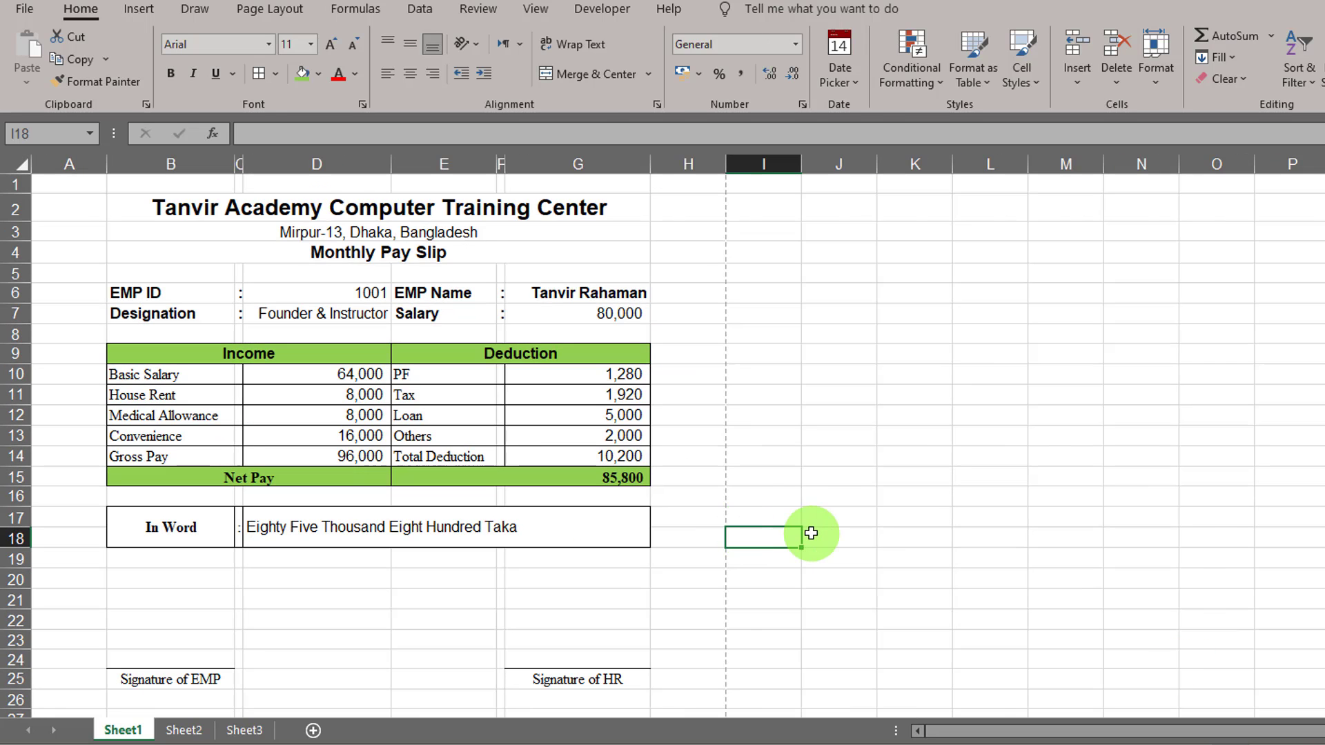
scroll(805, 533, "down", 2)
scroll(806, 534, "up", 2)
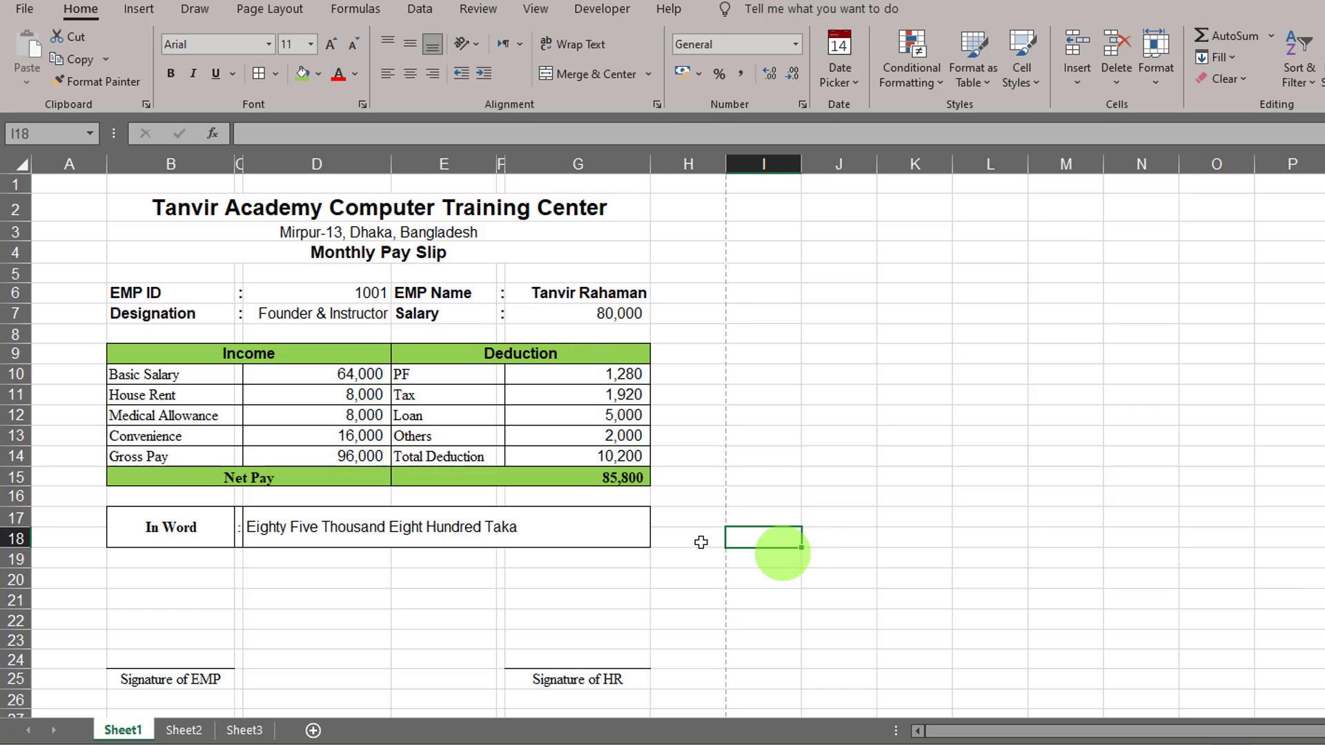
left_click_drag(201, 213, 602, 407)
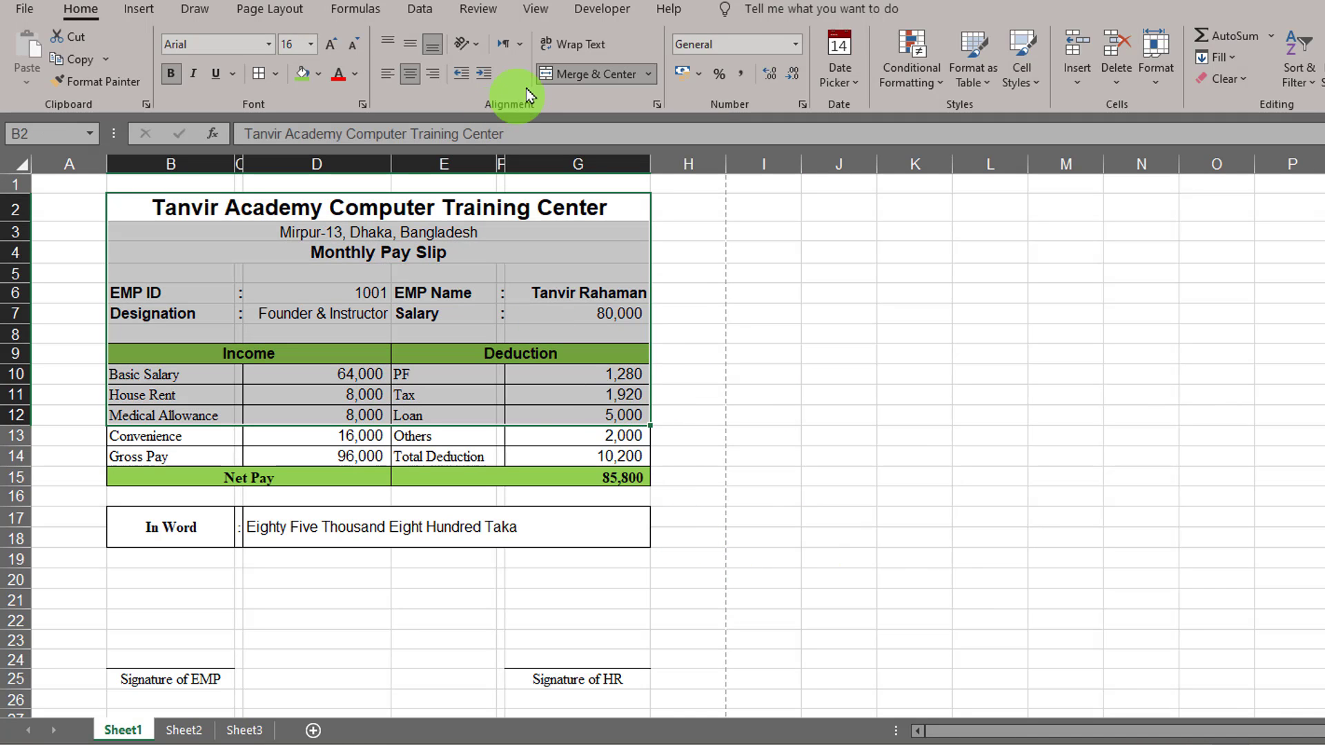
left_click(536, 9)
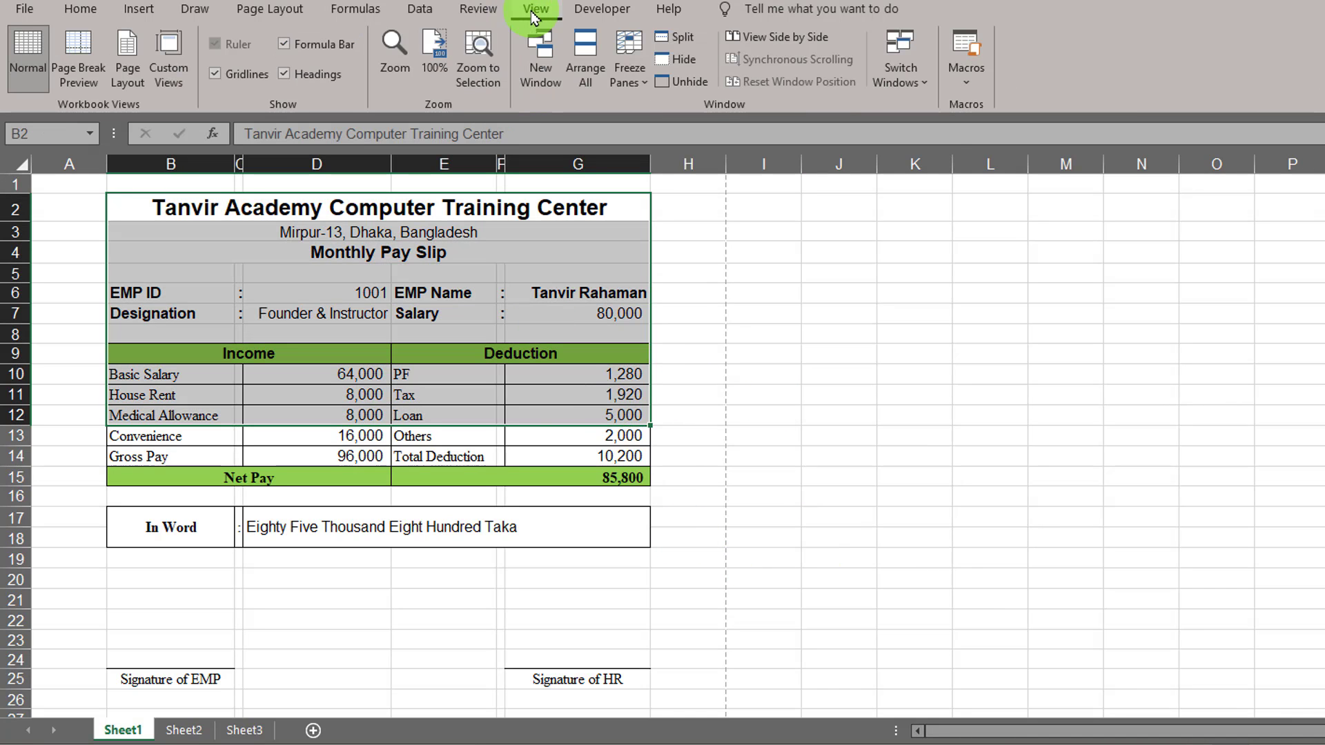
left_click(262, 78)
left_click(917, 373)
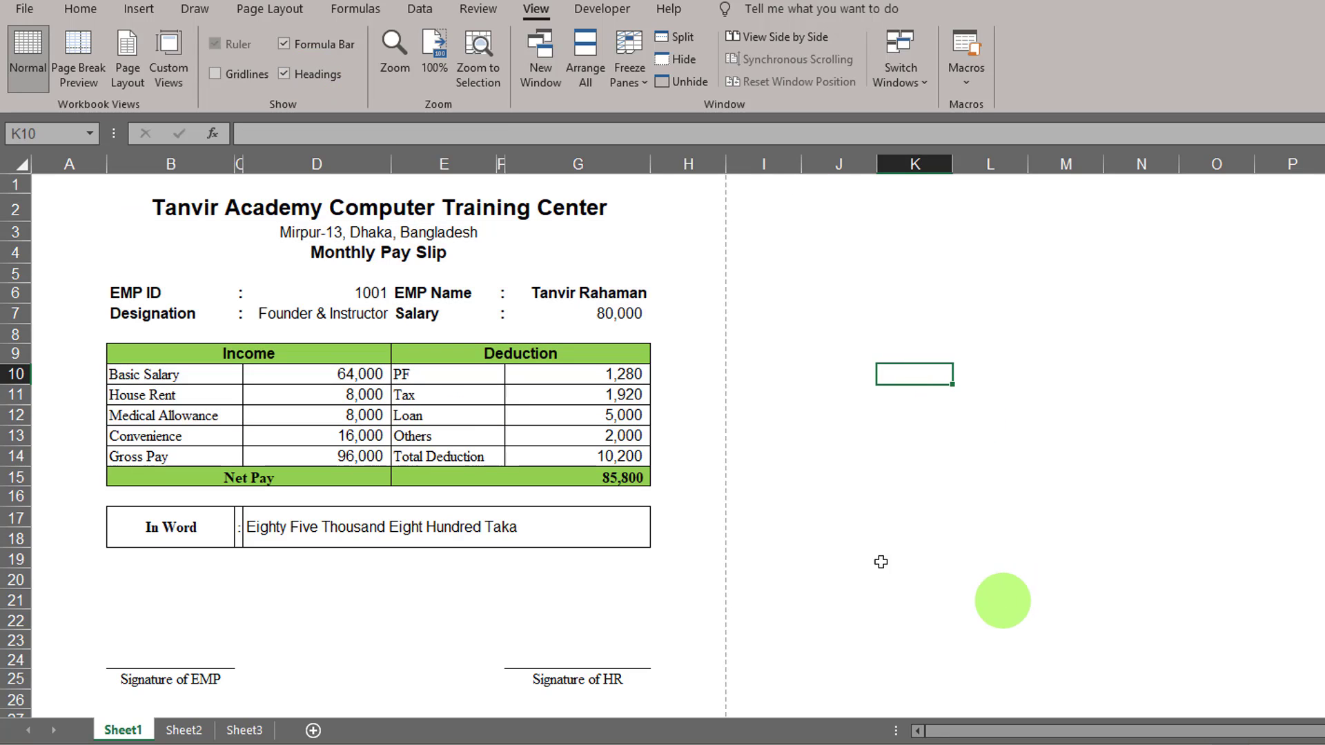
left_click(302, 78)
left_click(985, 581)
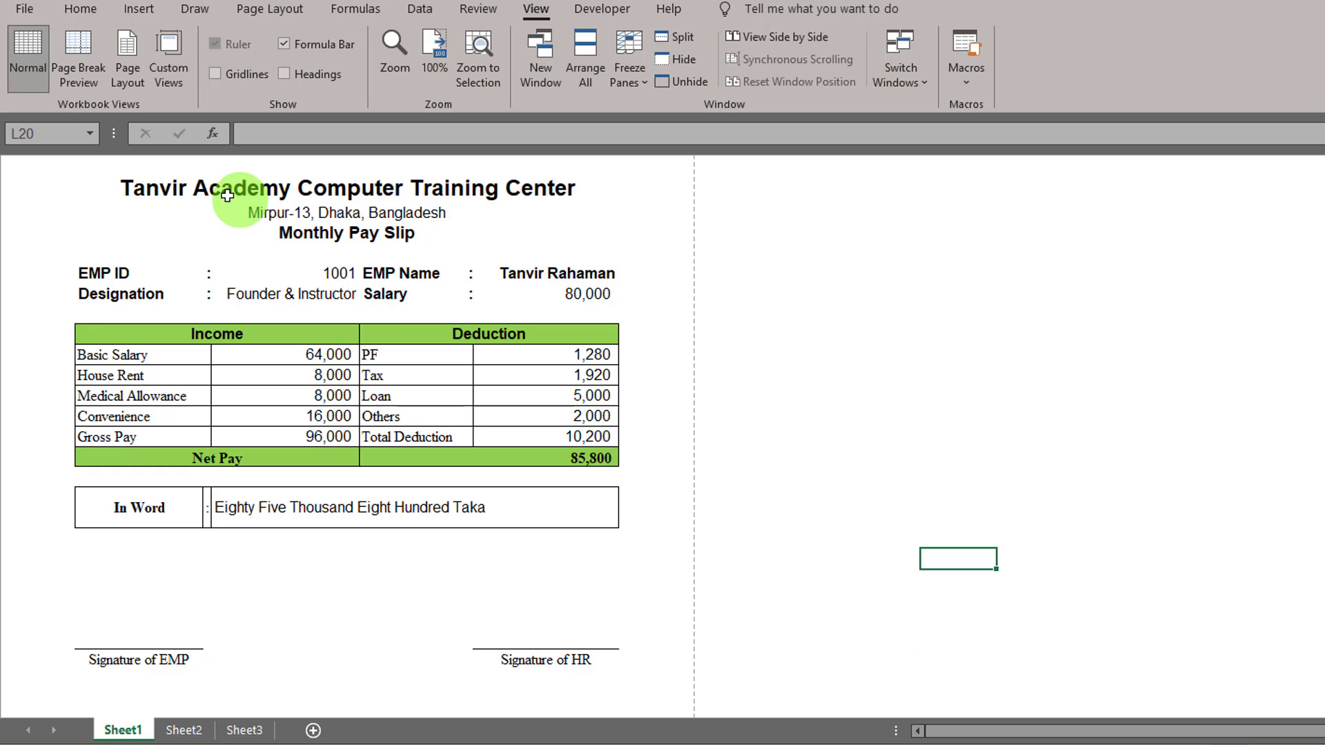
Step: Set the whole pay slip, from the company title to the signature lines (B2:G25), as the print area
mouse_move(106, 179)
left_mouse_down()
mouse_move(251, 325)
mouse_move(369, 656)
left_mouse_up()
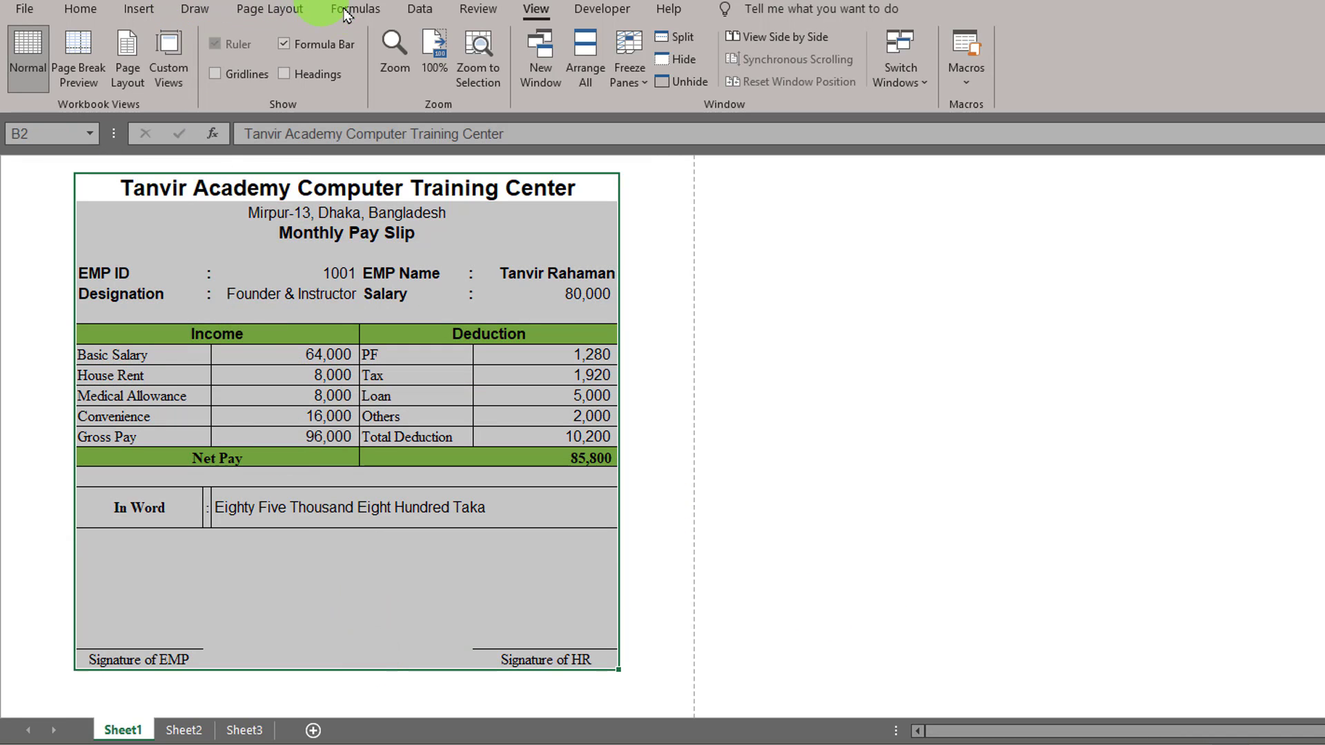
left_click(280, 18)
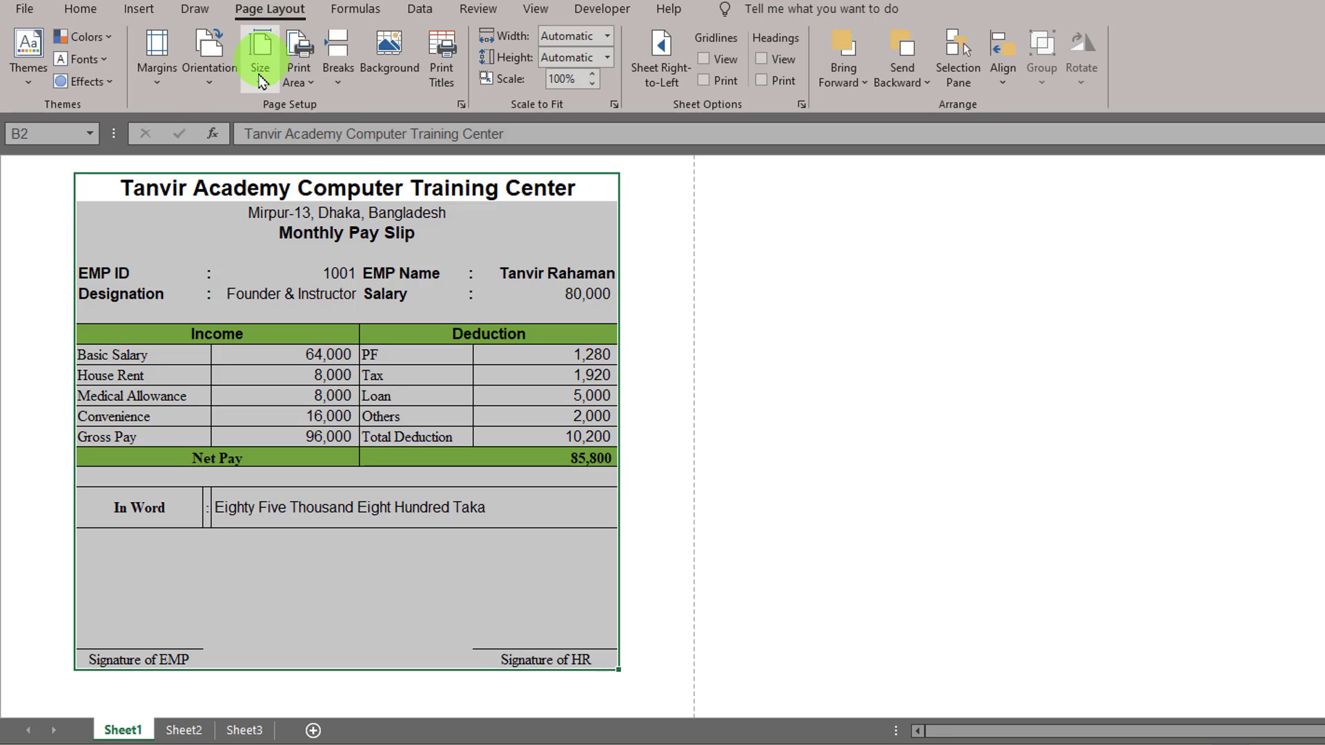
left_click(299, 69)
left_click(351, 108)
left_click(882, 414)
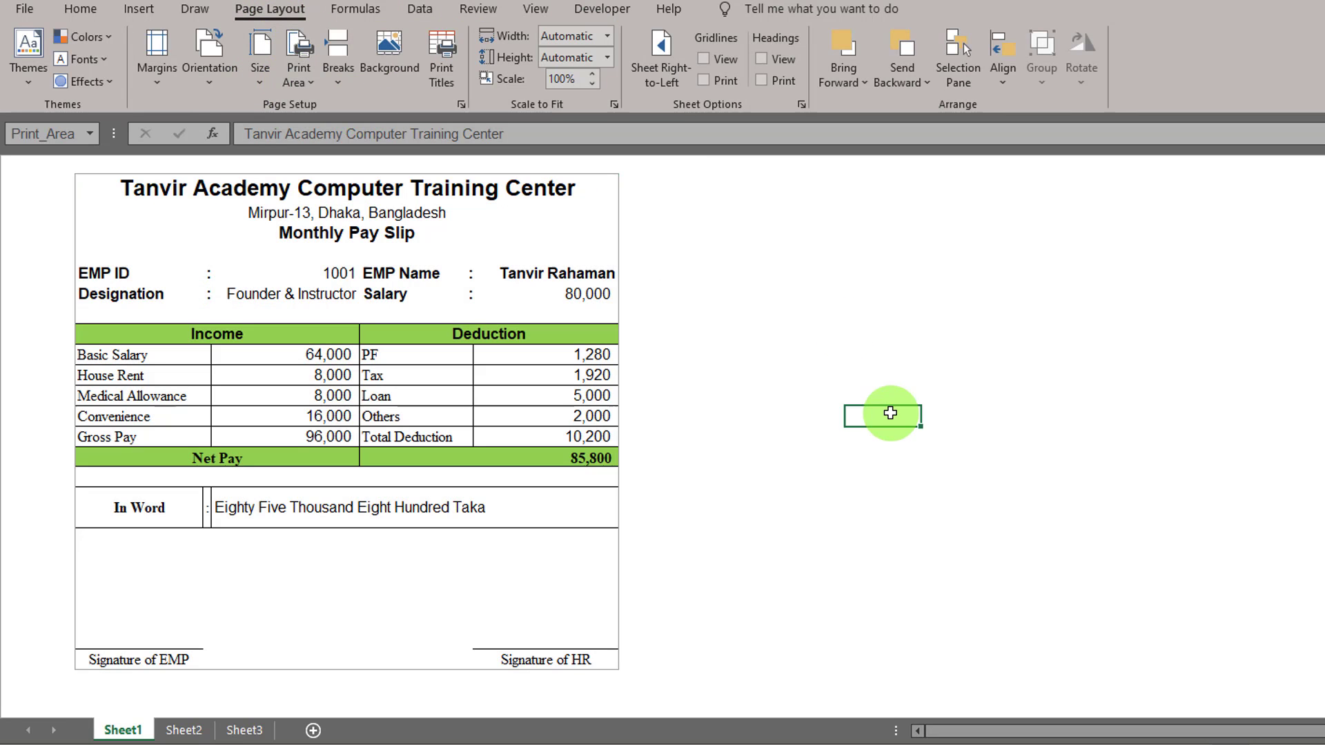
left_click(1097, 516)
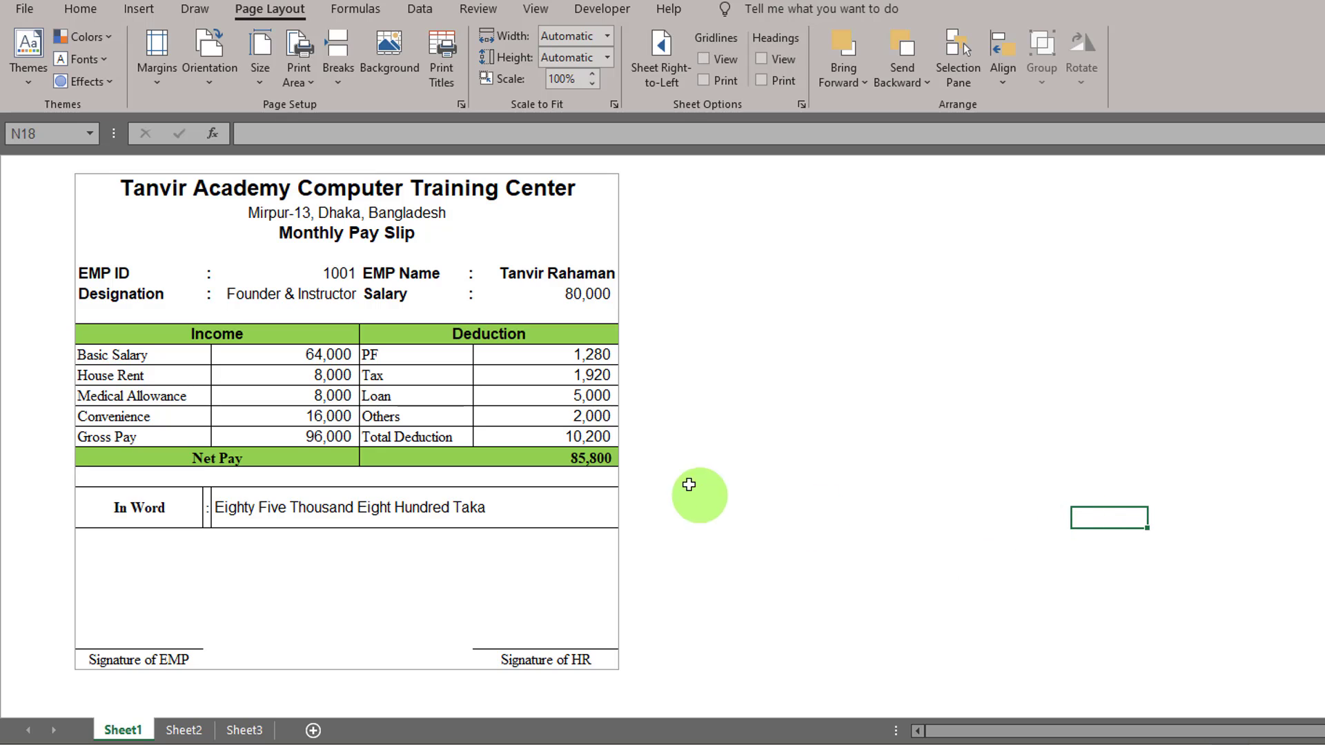
Step: Center the printed pay slip horizontally on the page in the page setup, and return to the worksheet
key("ctrl+p")
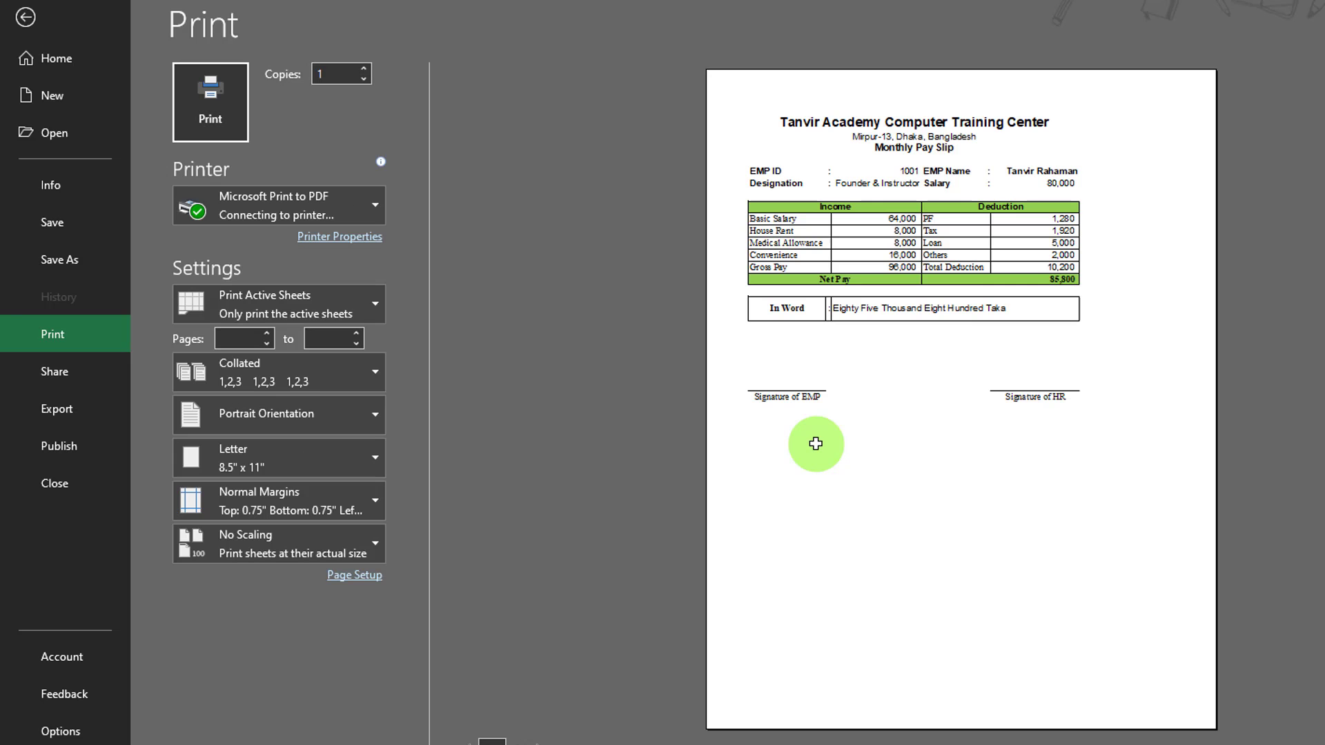
left_click(359, 576)
left_click(583, 135)
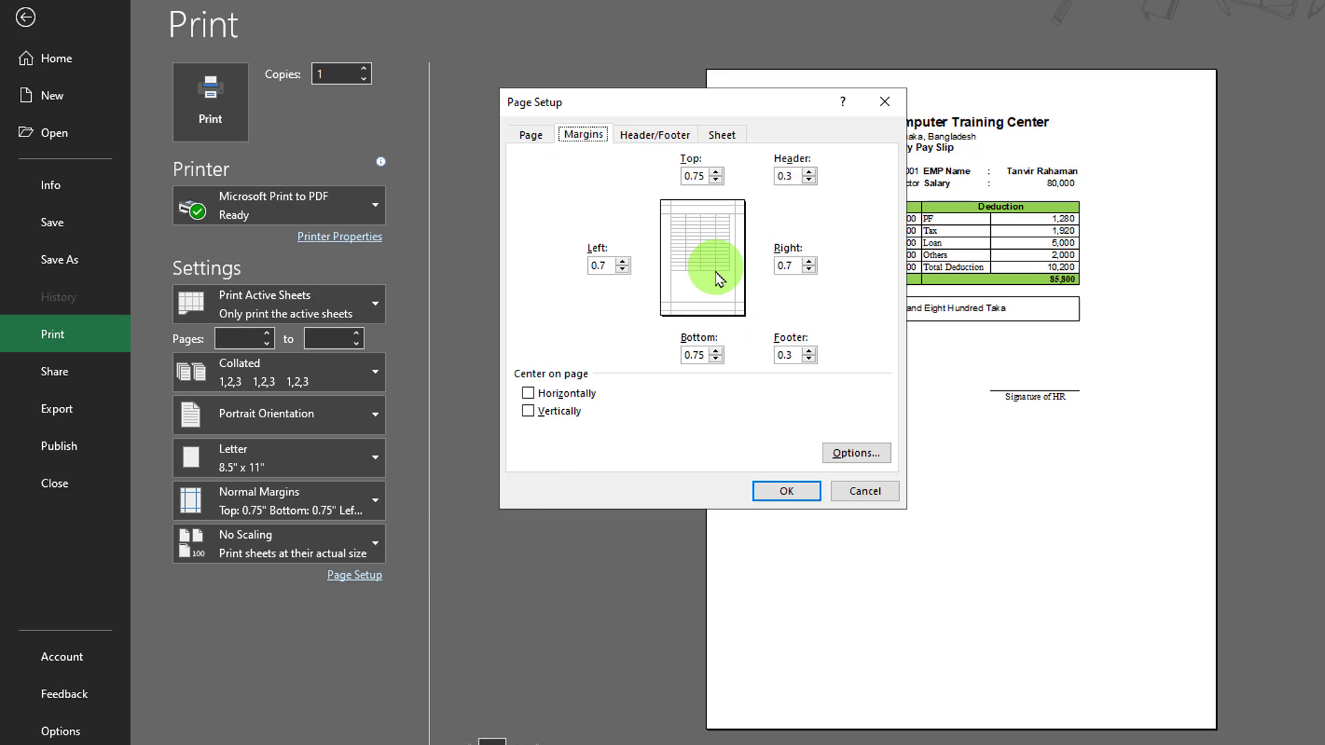
left_click(562, 393)
left_click(801, 492)
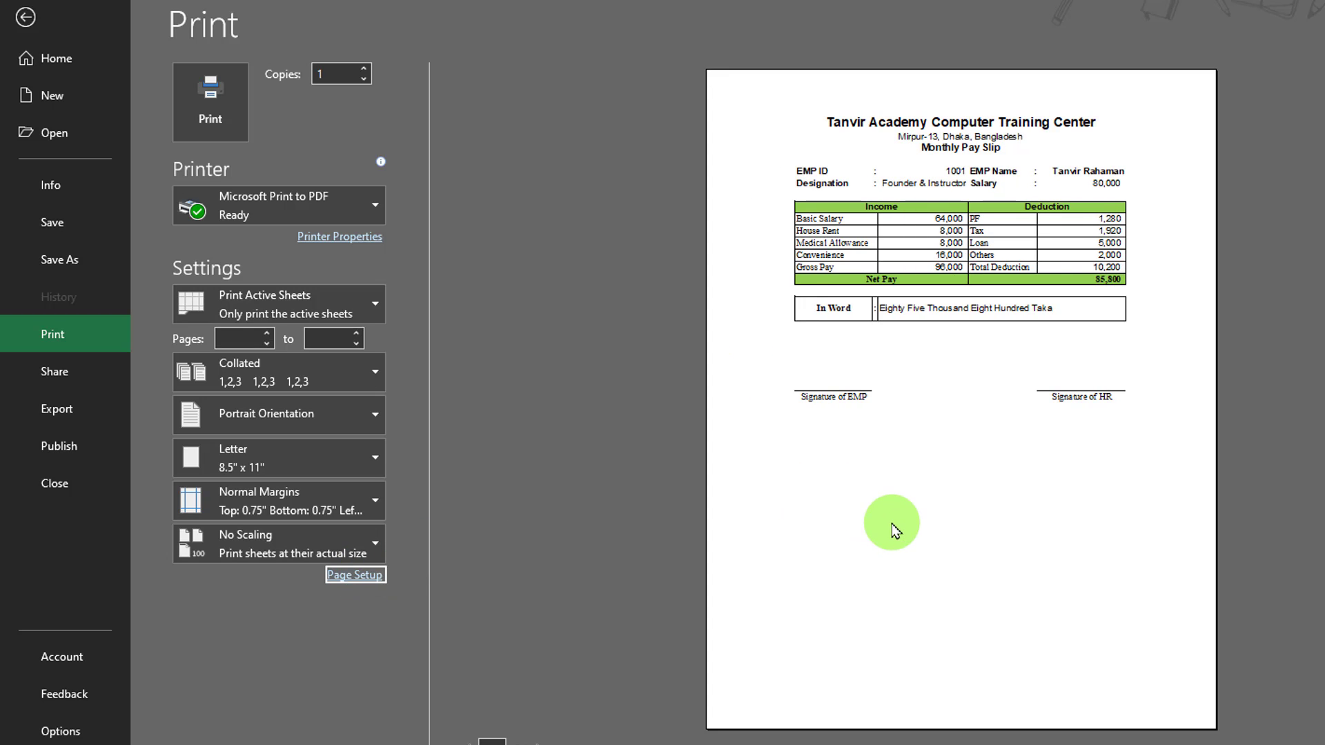
left_click(25, 18)
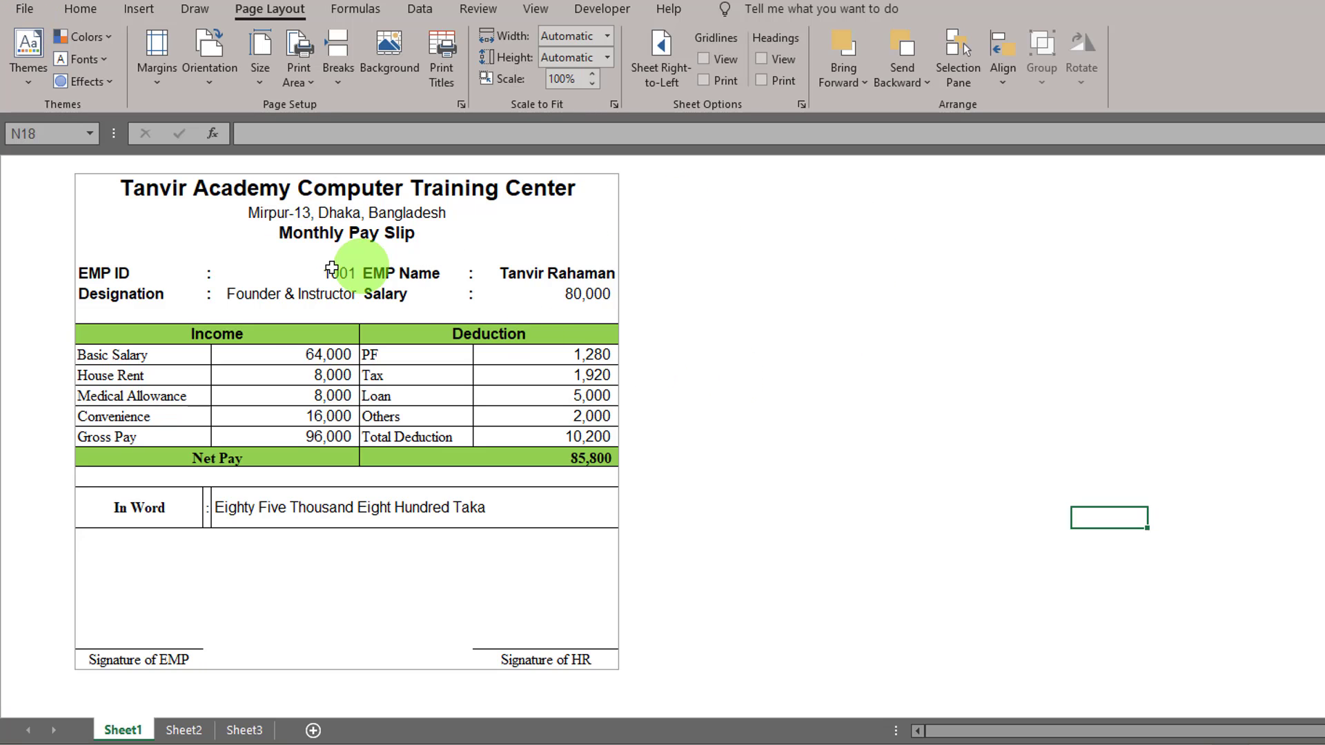
left_click_drag(118, 272, 287, 294)
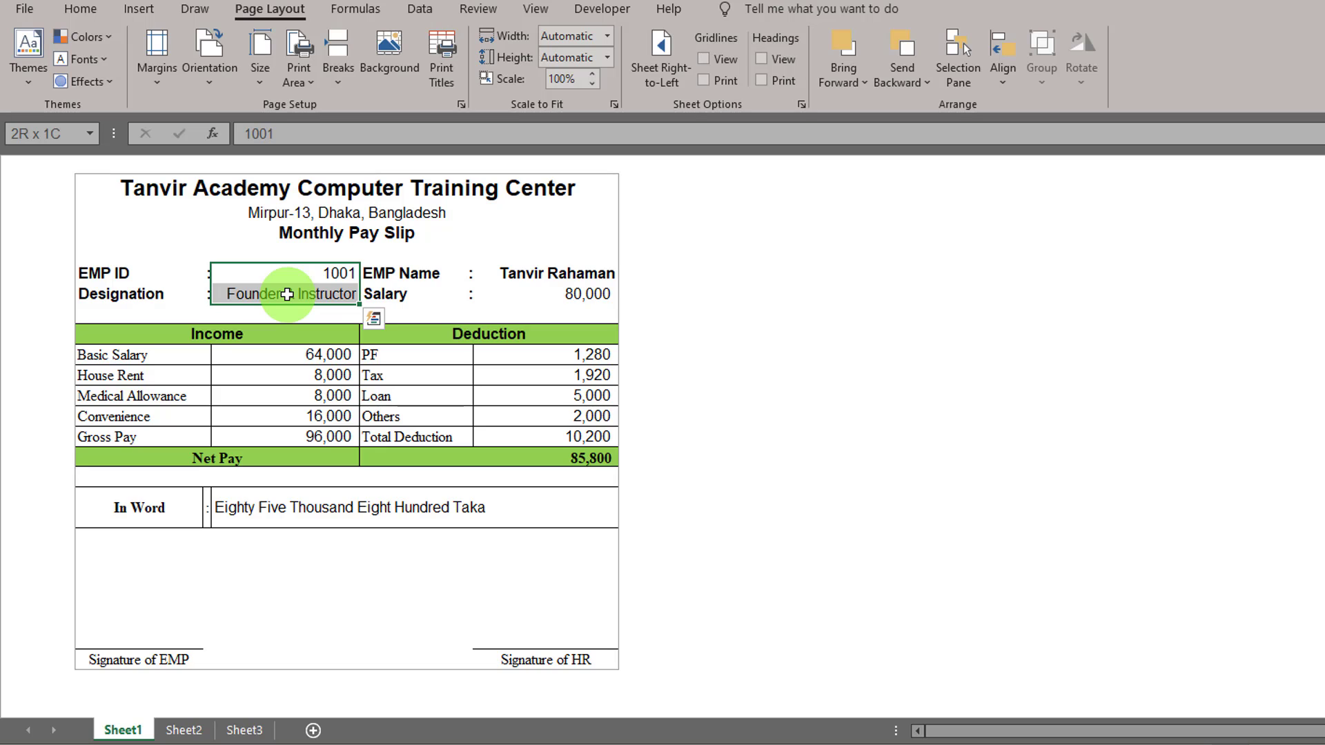
left_click_drag(200, 274, 208, 291)
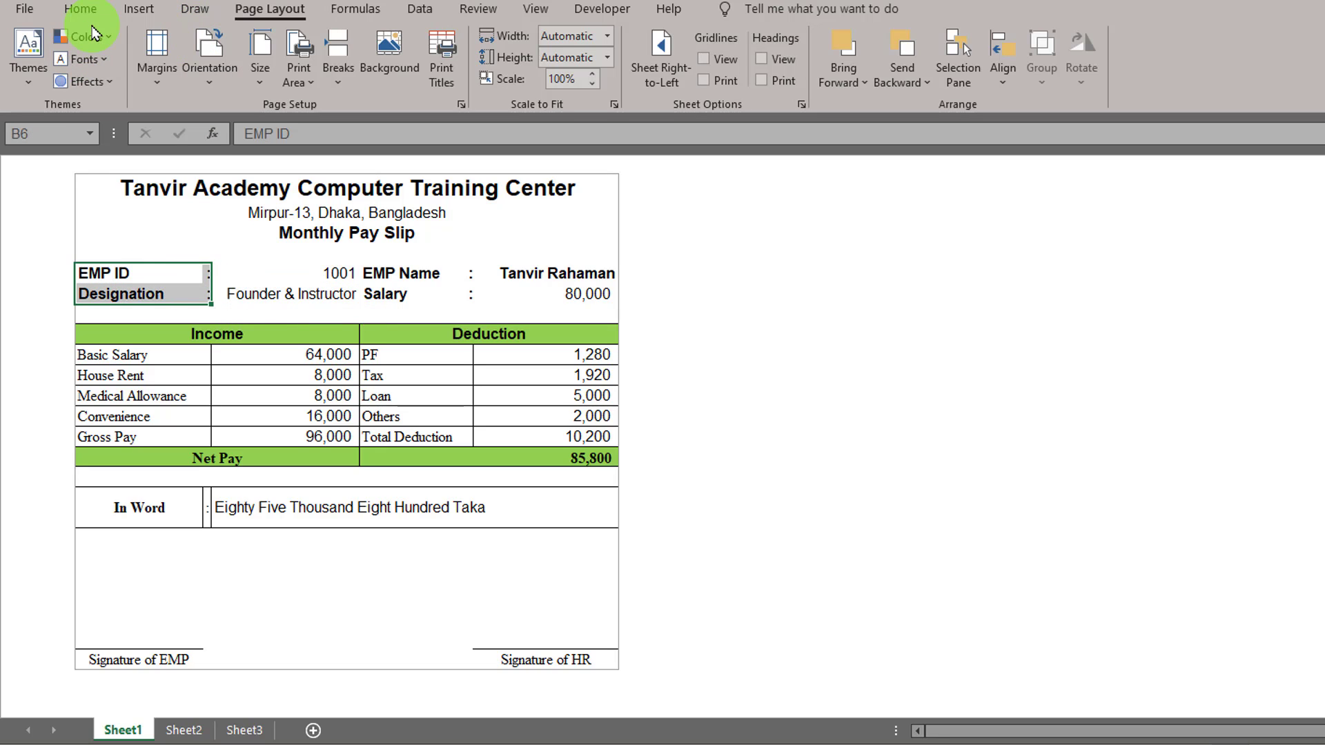
left_click(882, 436)
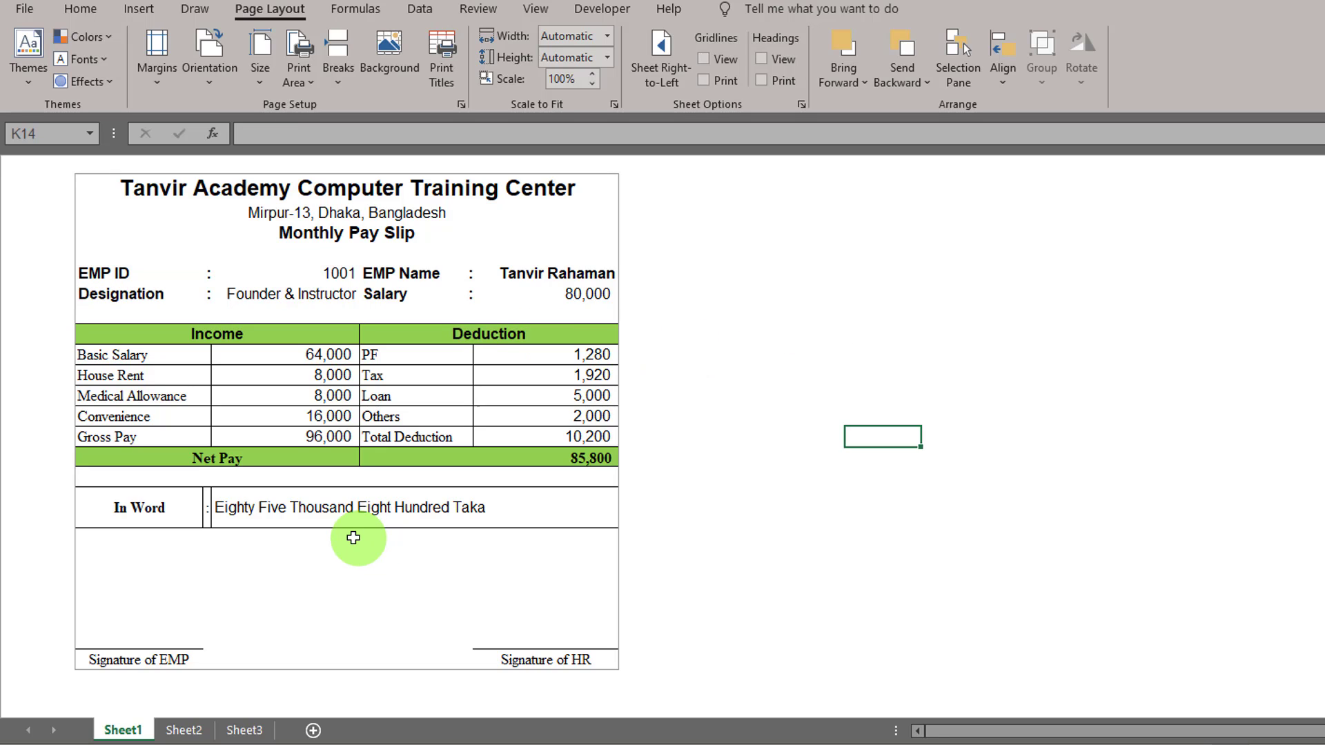
Step: Remove the divider between the In Word label and its colon by applying only outside borders to B17:C18, and check the print preview
left_click_drag(169, 507, 204, 511)
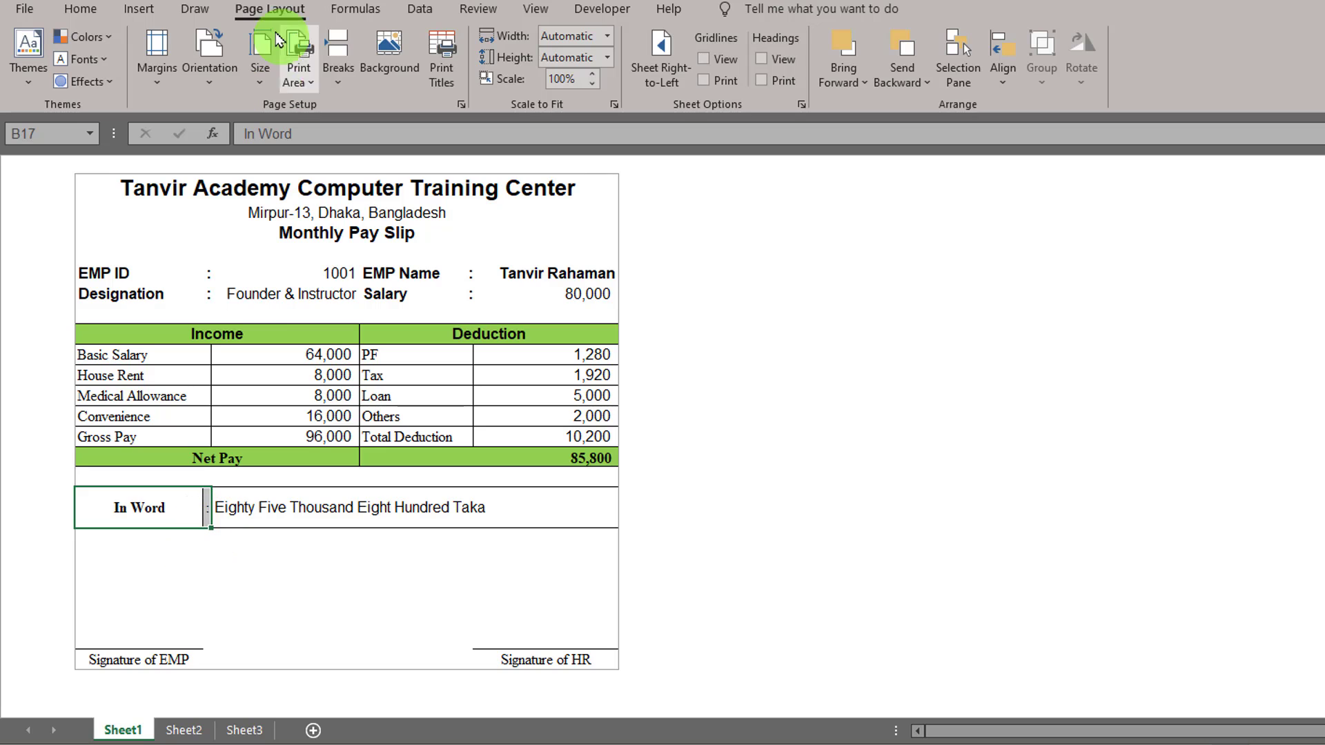
left_click(72, 9)
left_click(275, 73)
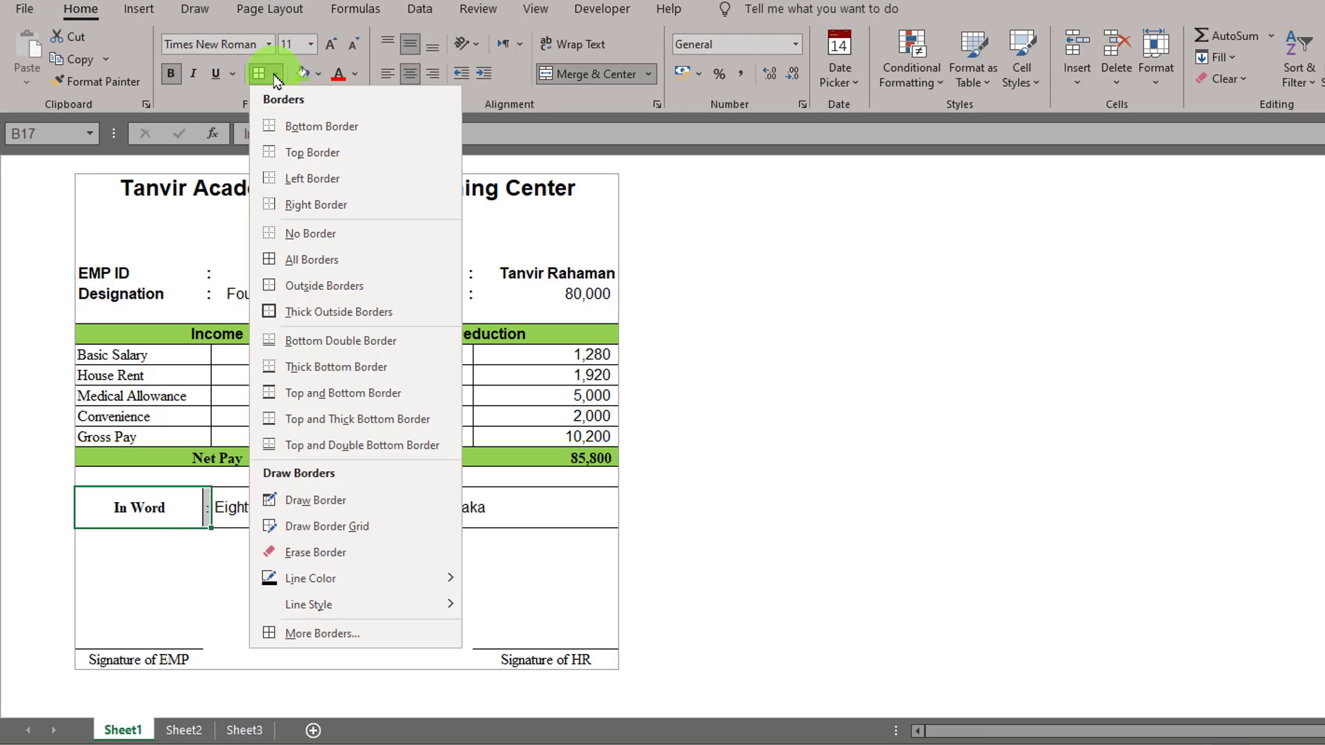
left_click(442, 273)
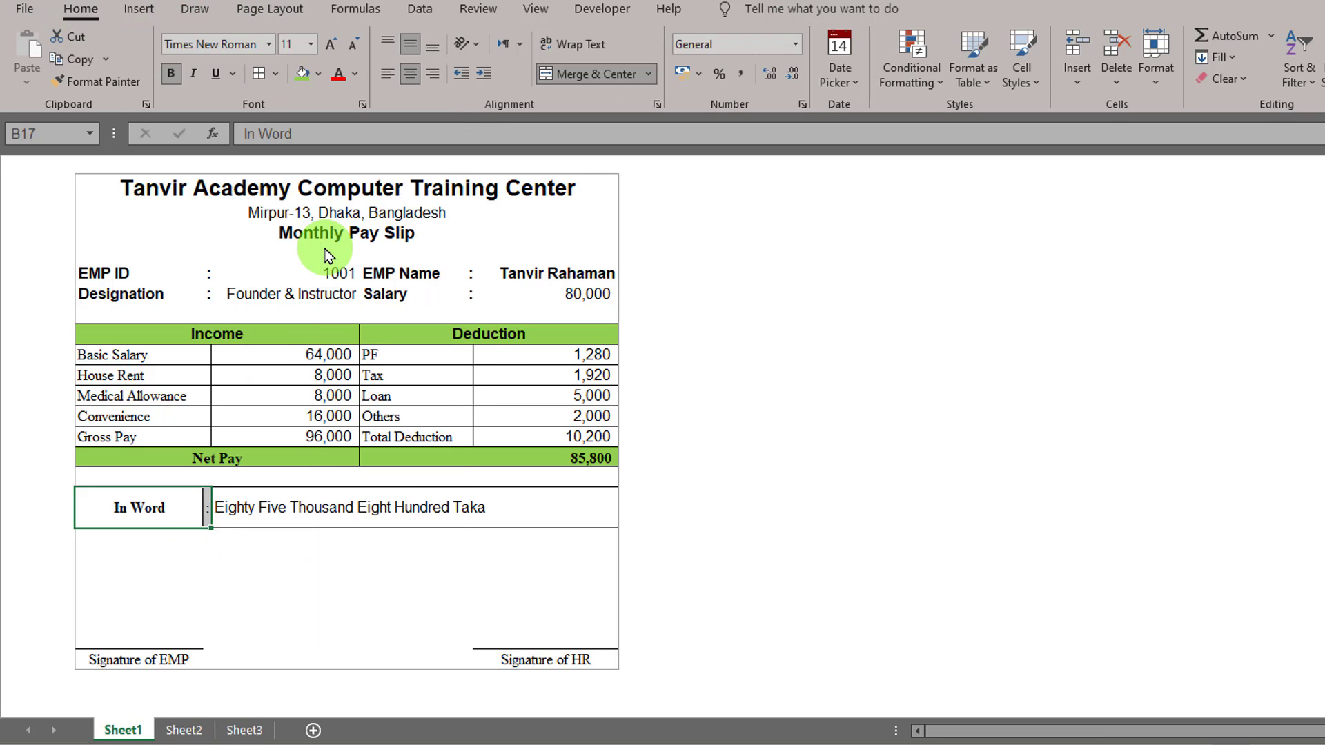
left_click(270, 75)
left_click(341, 258)
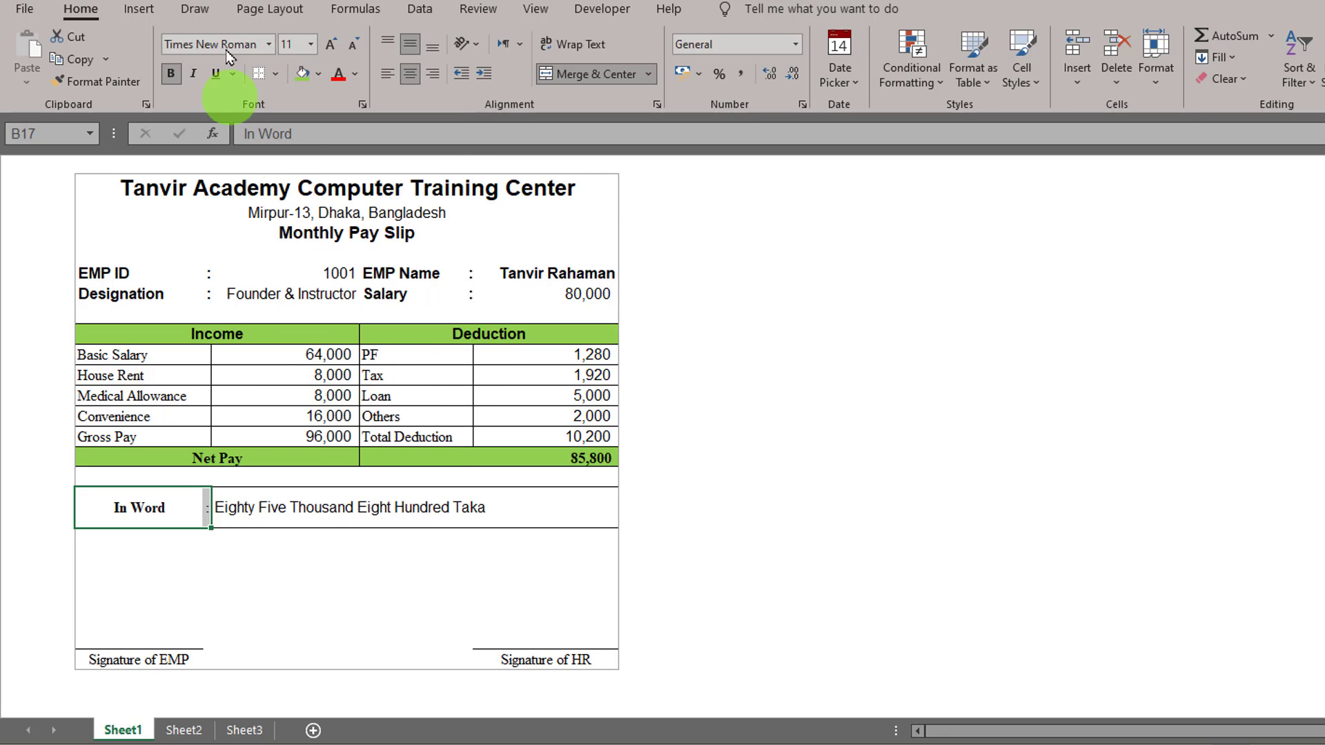
left_click(278, 74)
left_click(355, 283)
left_click(801, 436)
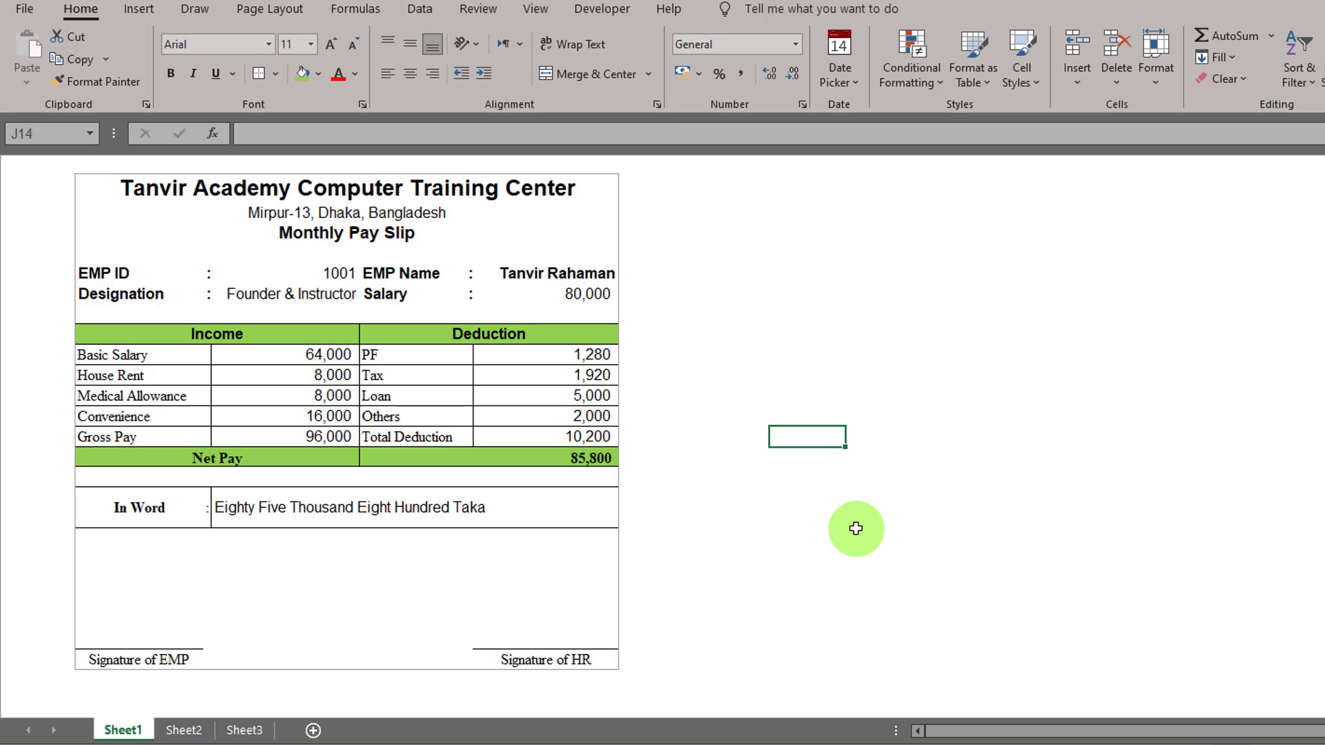
key("ctrl+p")
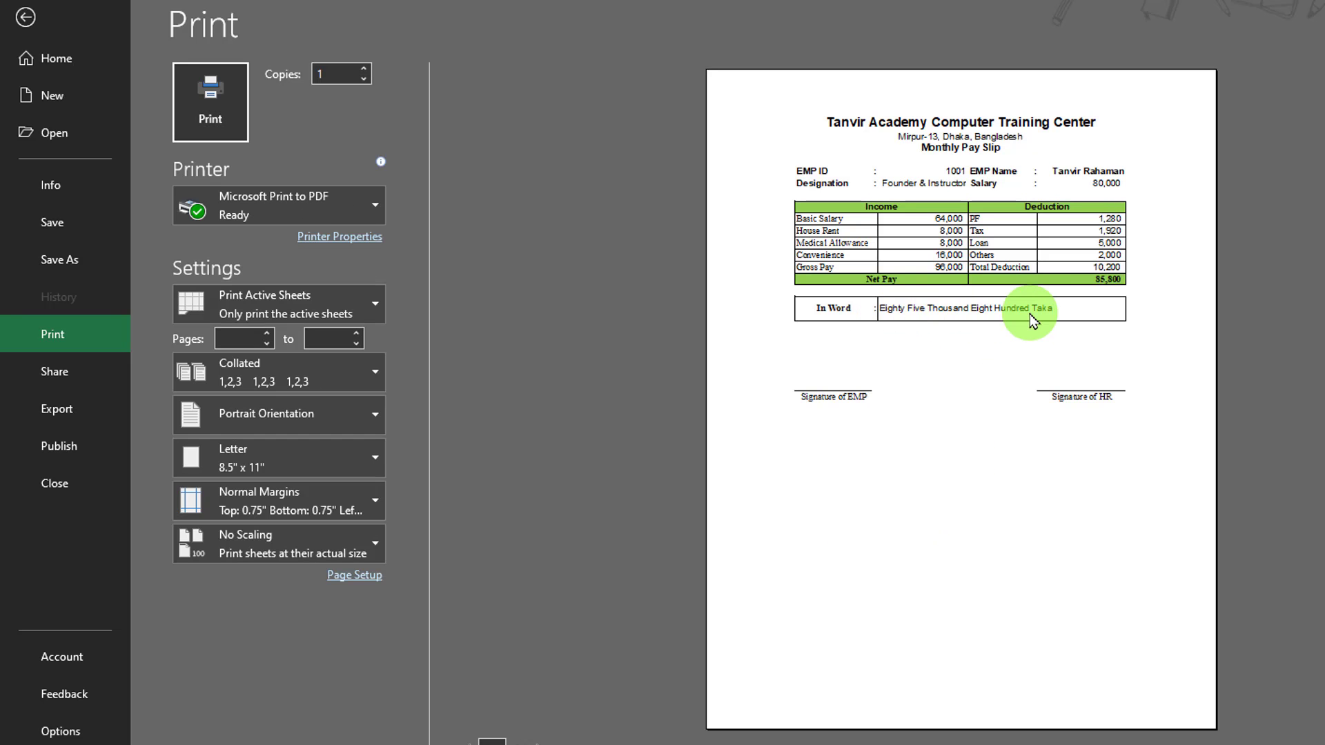
key("Escape")
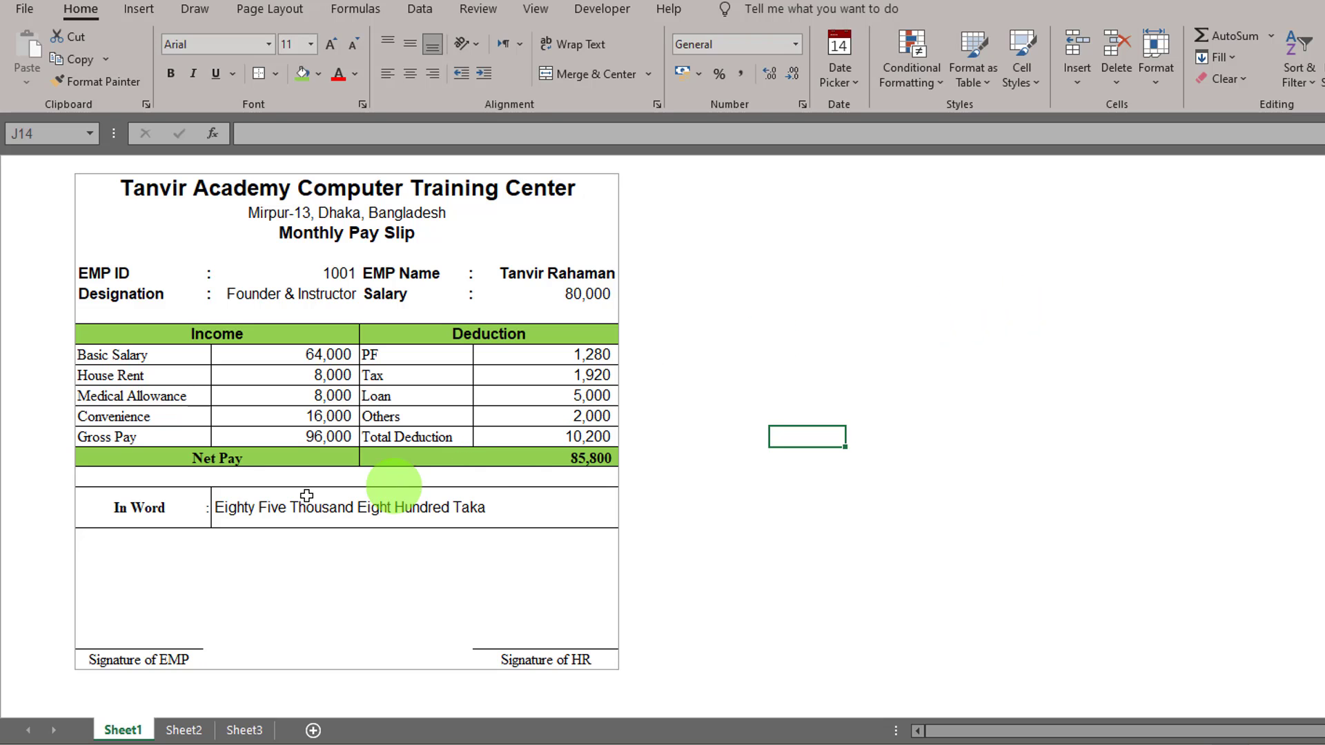
Step: Remove all borders from the In Word block B17:G18 and check the pay slip in the print preview
left_click_drag(198, 508, 266, 508)
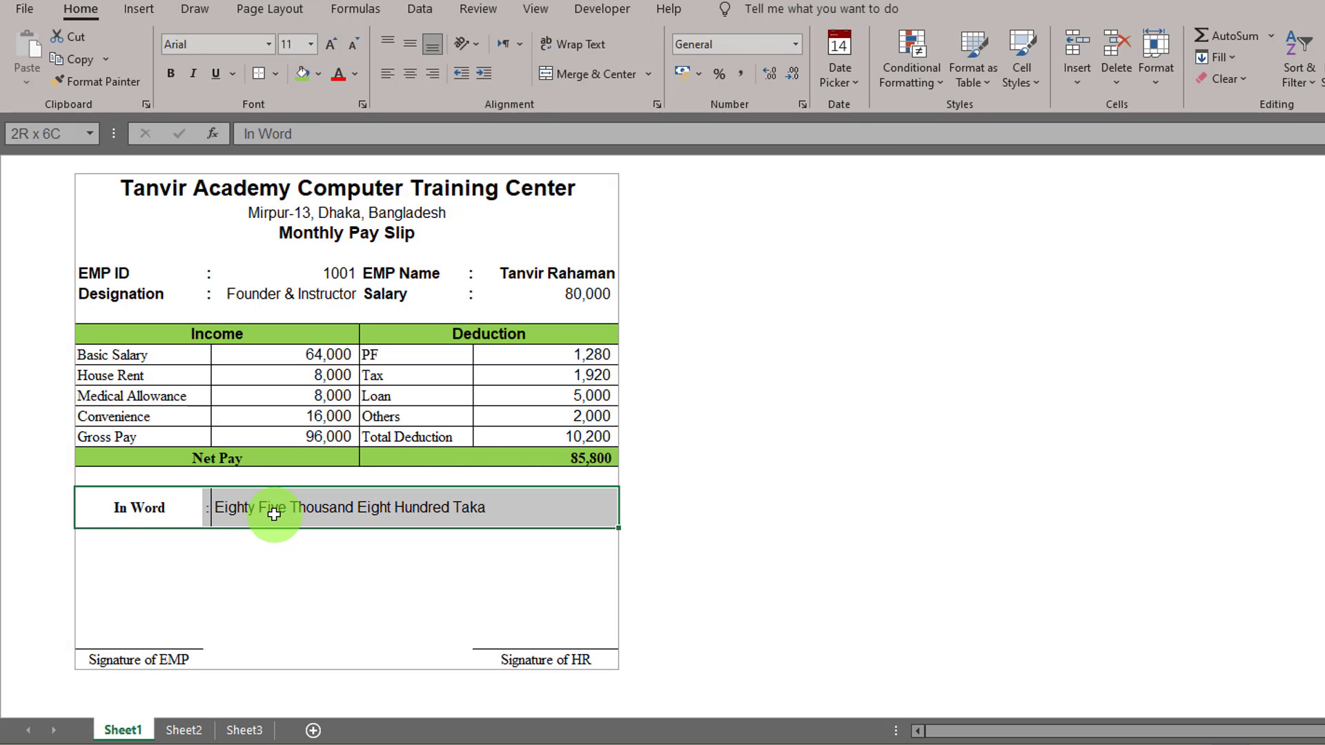
left_click(277, 77)
left_click(325, 233)
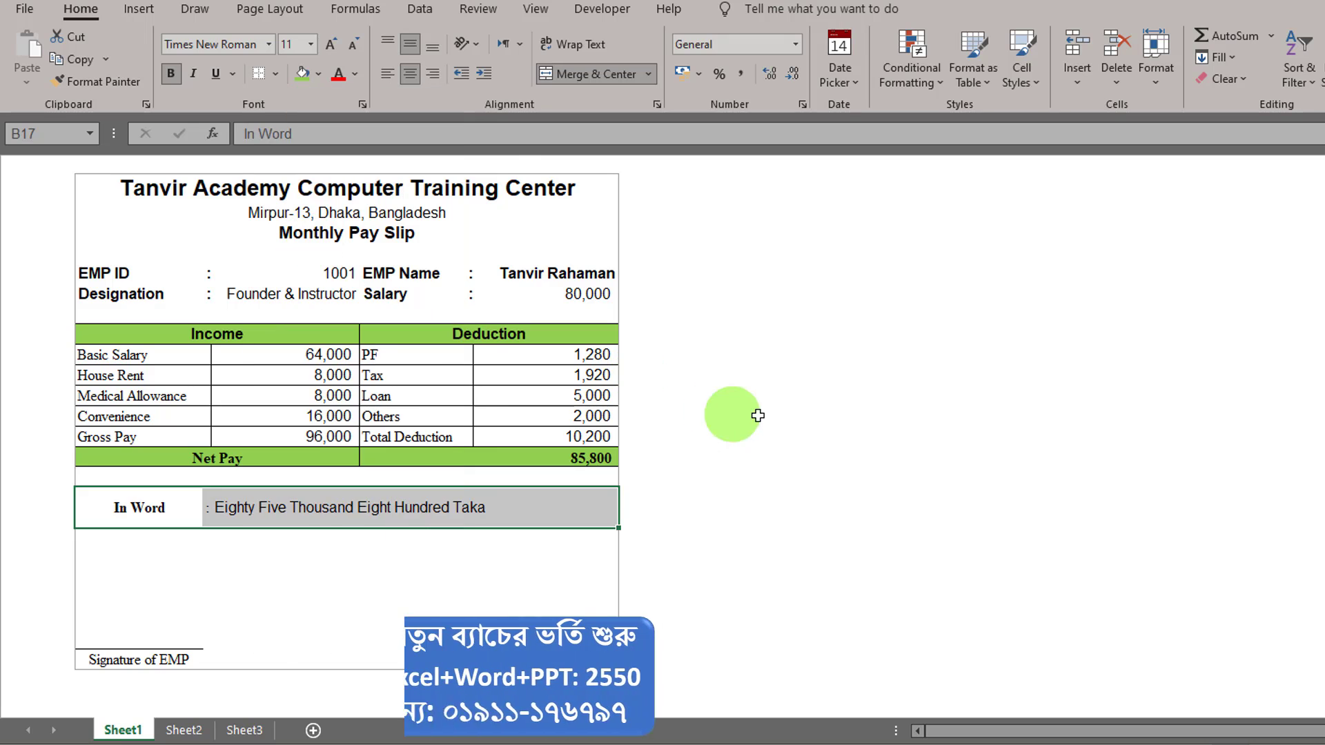
left_click(757, 416)
key("ctrl+p")
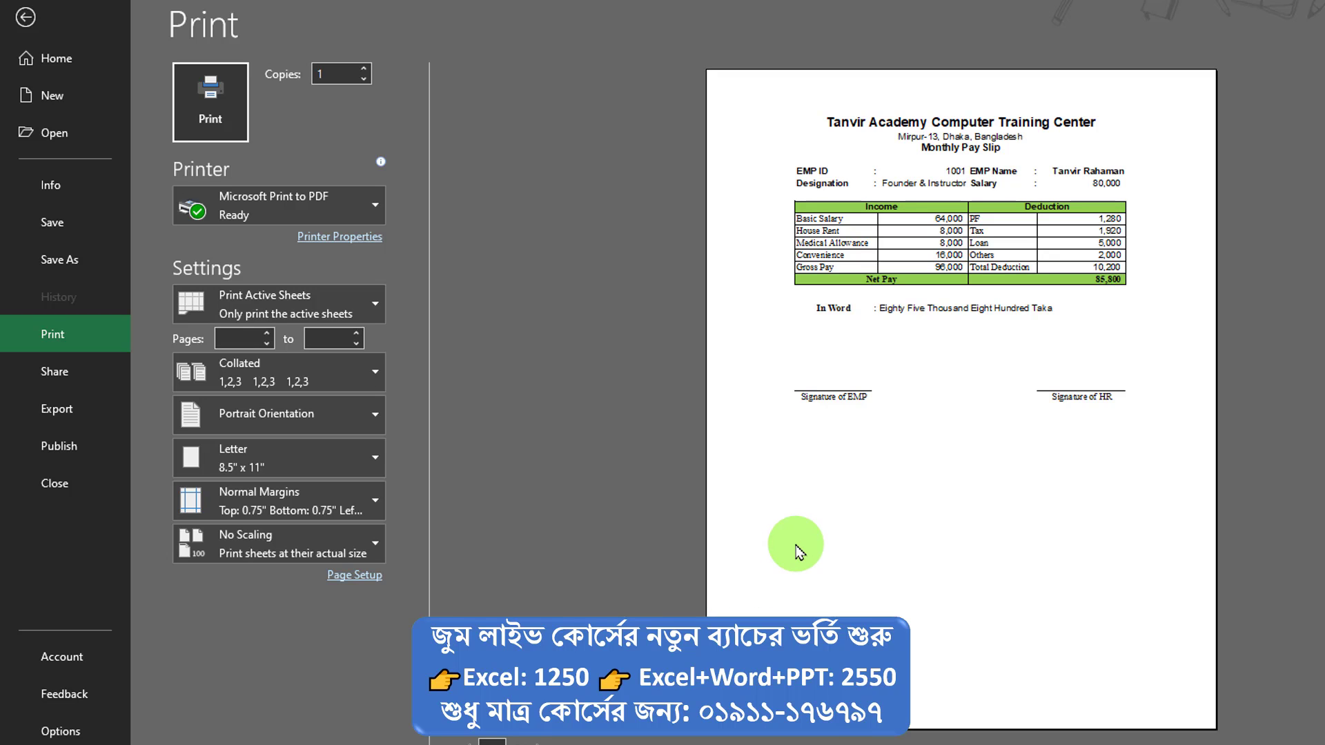
key("Escape")
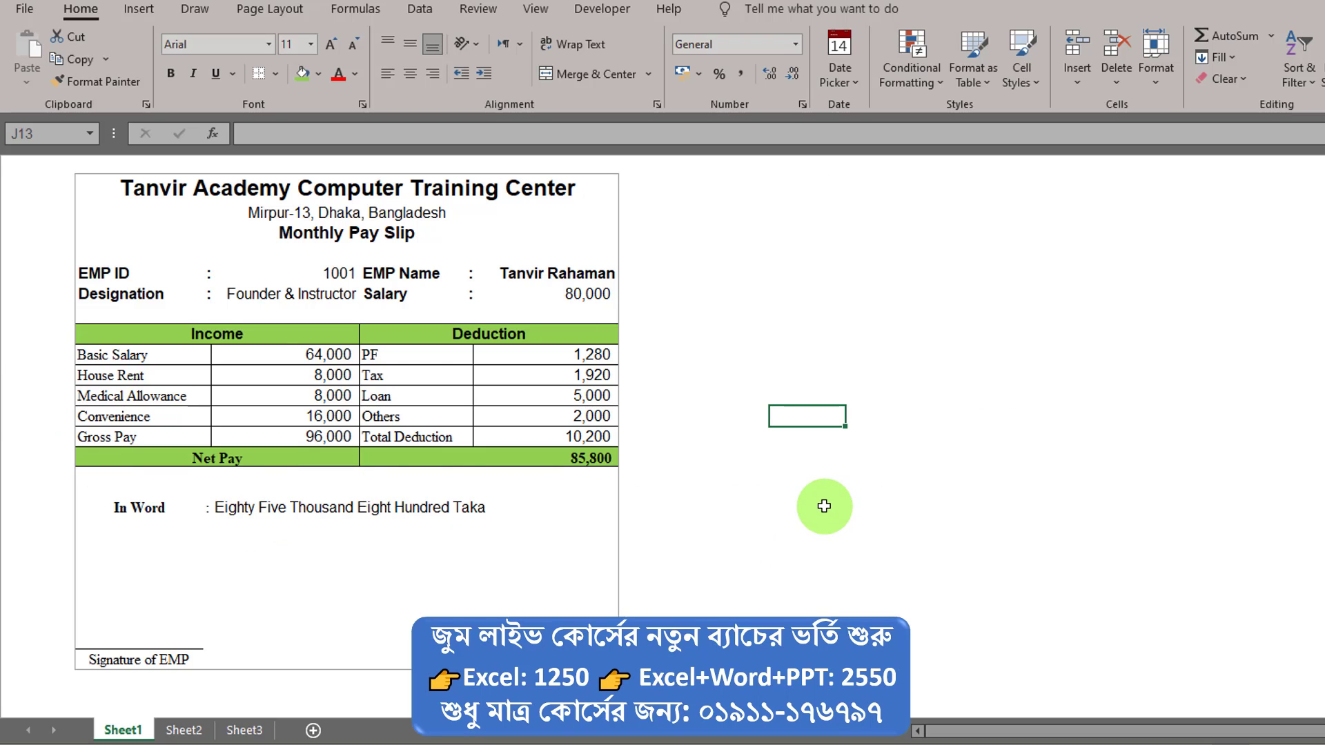